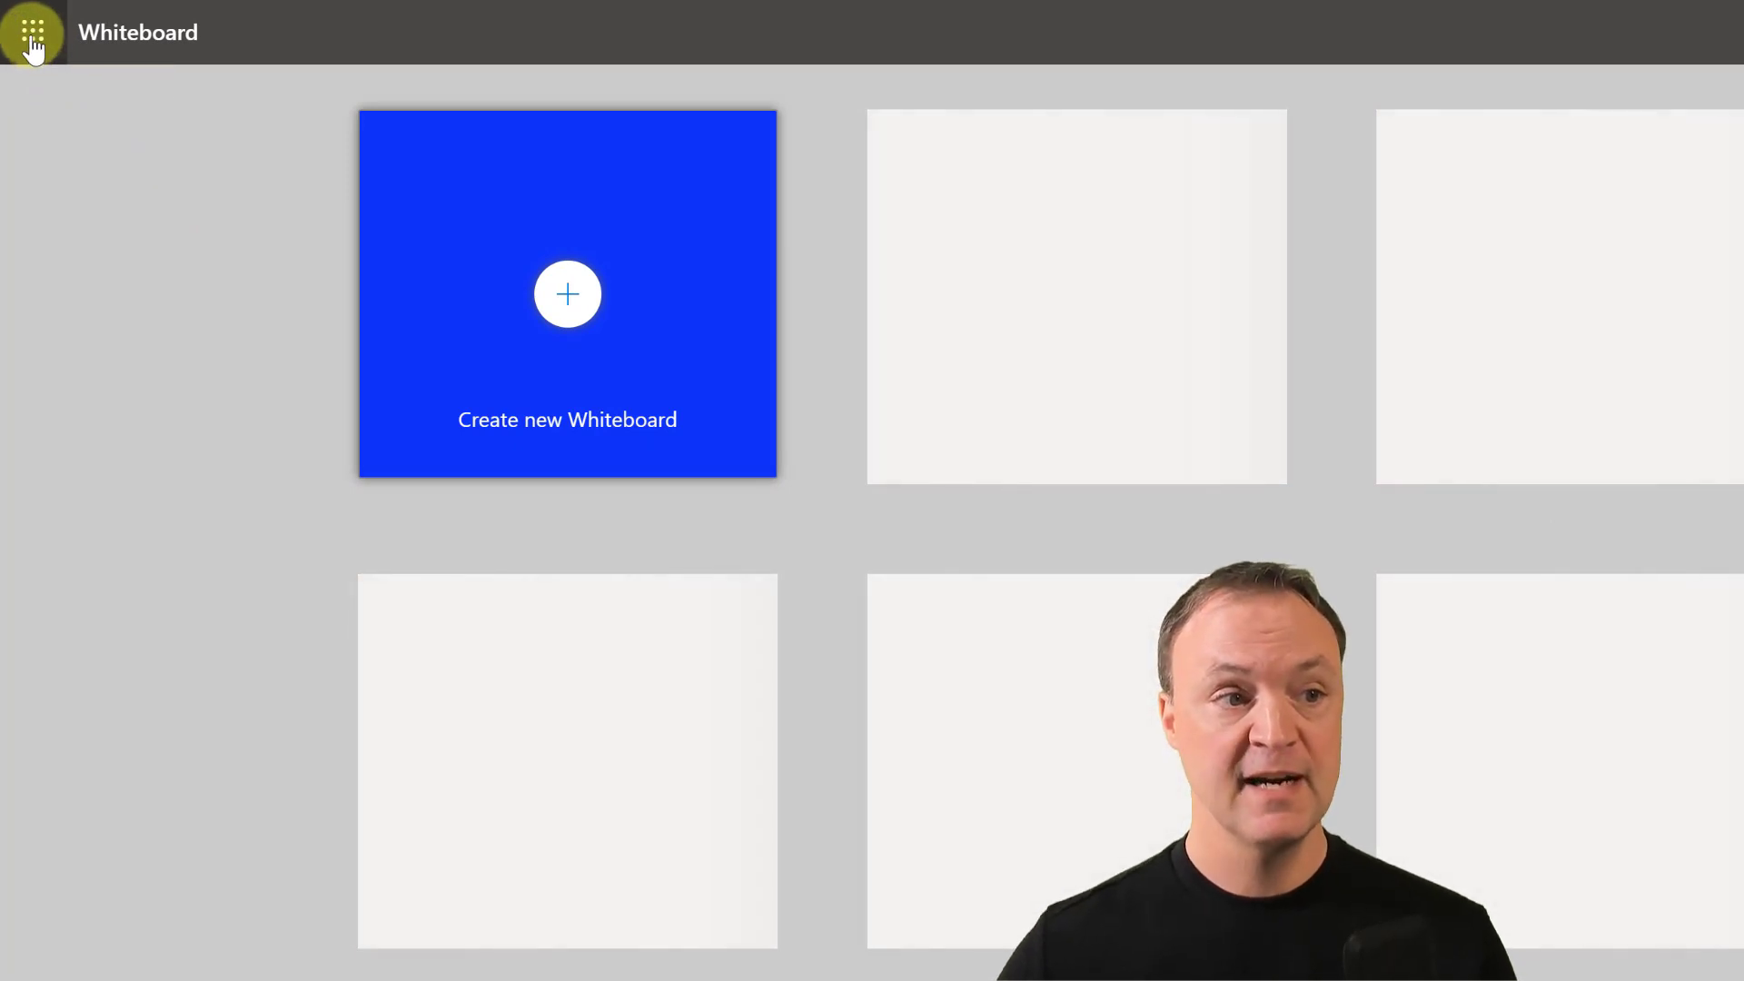
Show the Microsoft 365 app list containing Whiteboard, and close the list.
{"action": "left_click", "coordinate": [33, 33]}
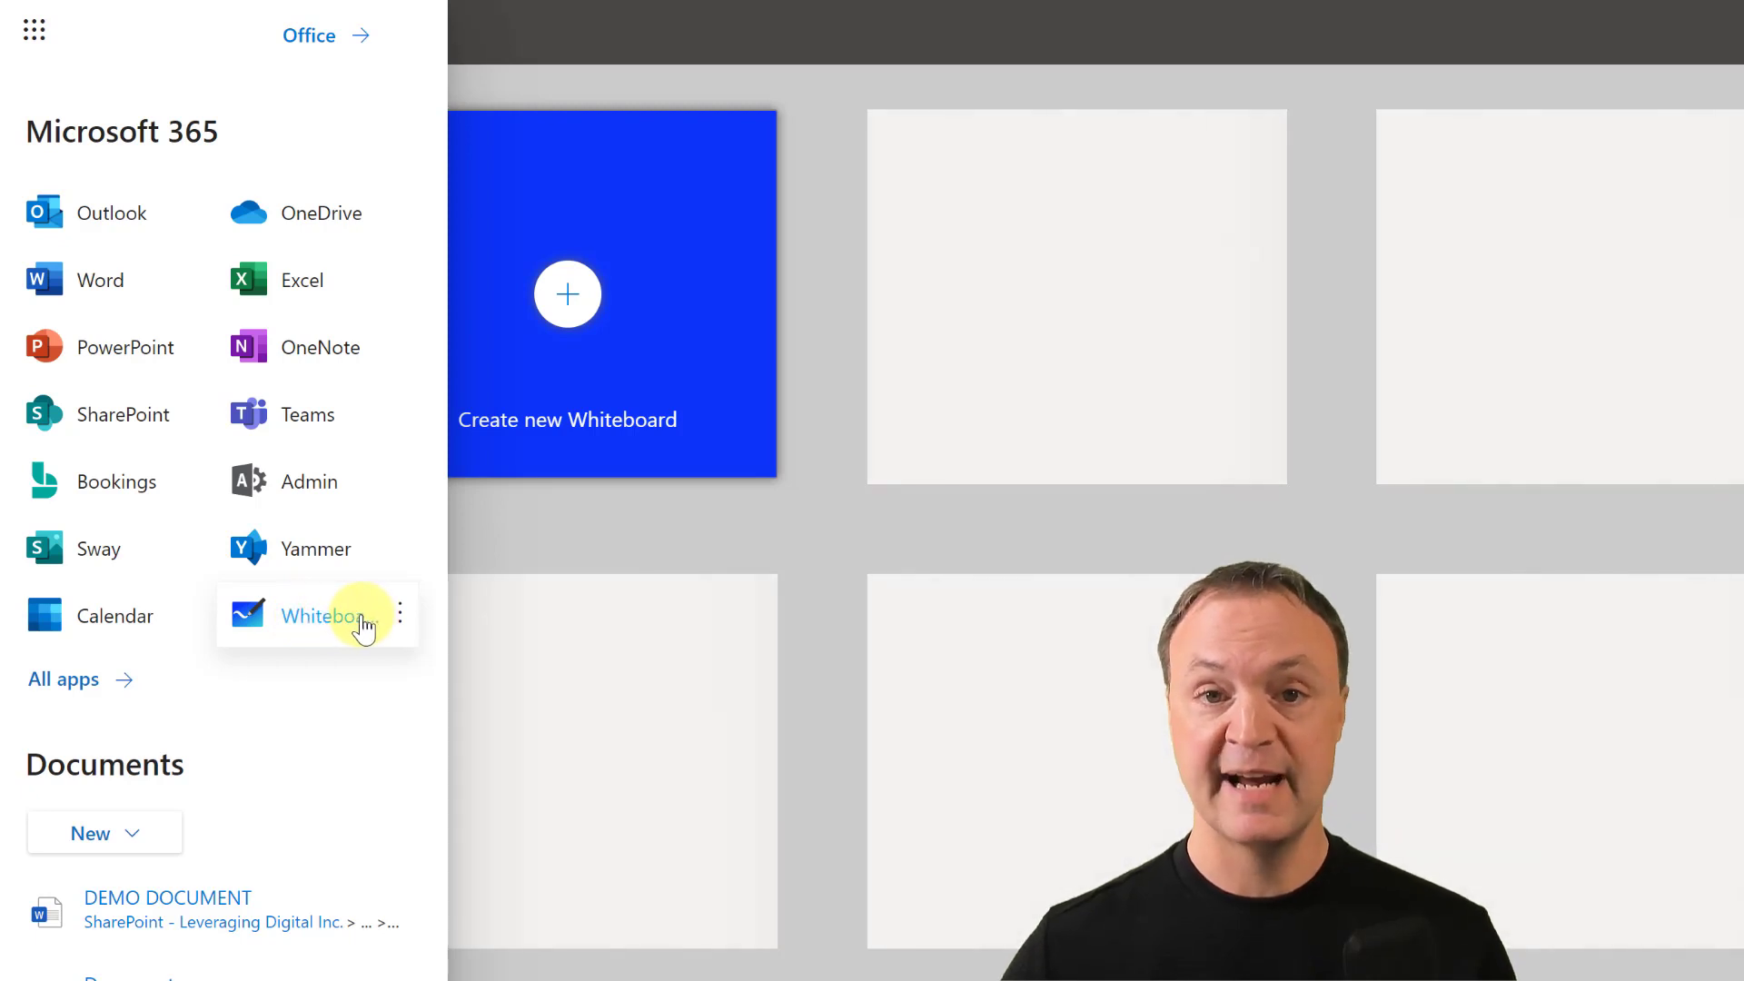
{"action": "left_click", "coordinate": [808, 534]}
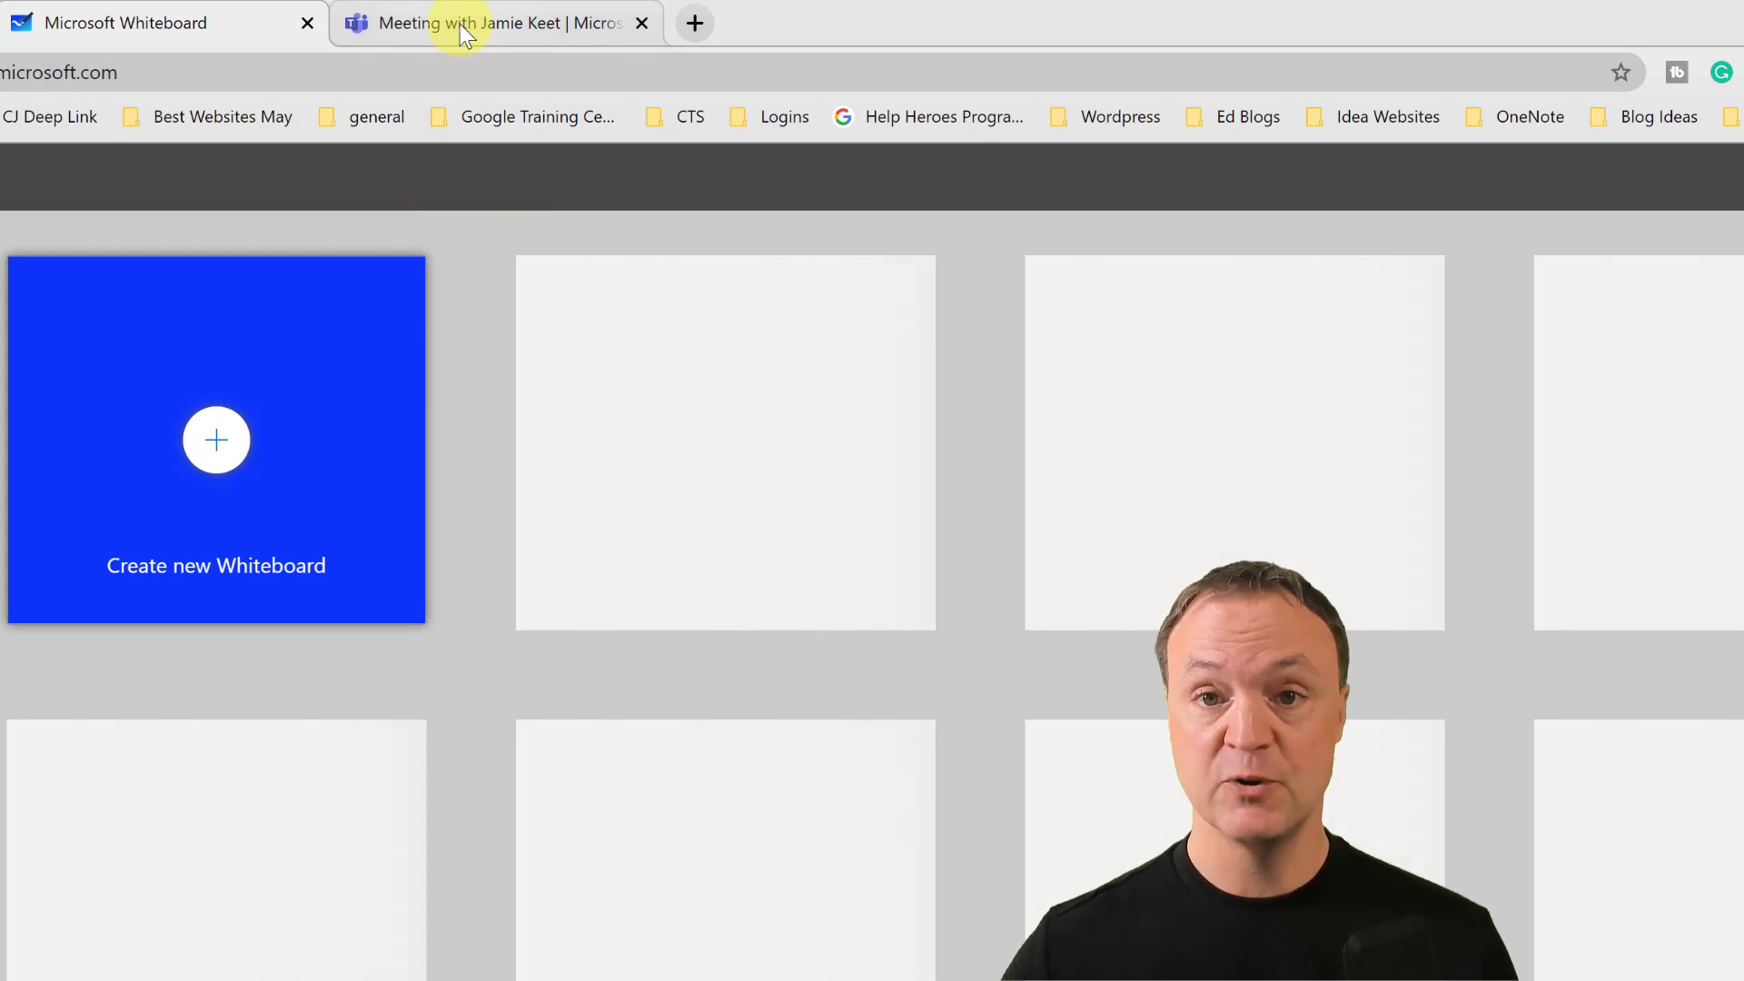
Switch to the Microsoft Teams meeting and join it with the camera turned off.
{"action": "left_click", "coordinate": [460, 23]}
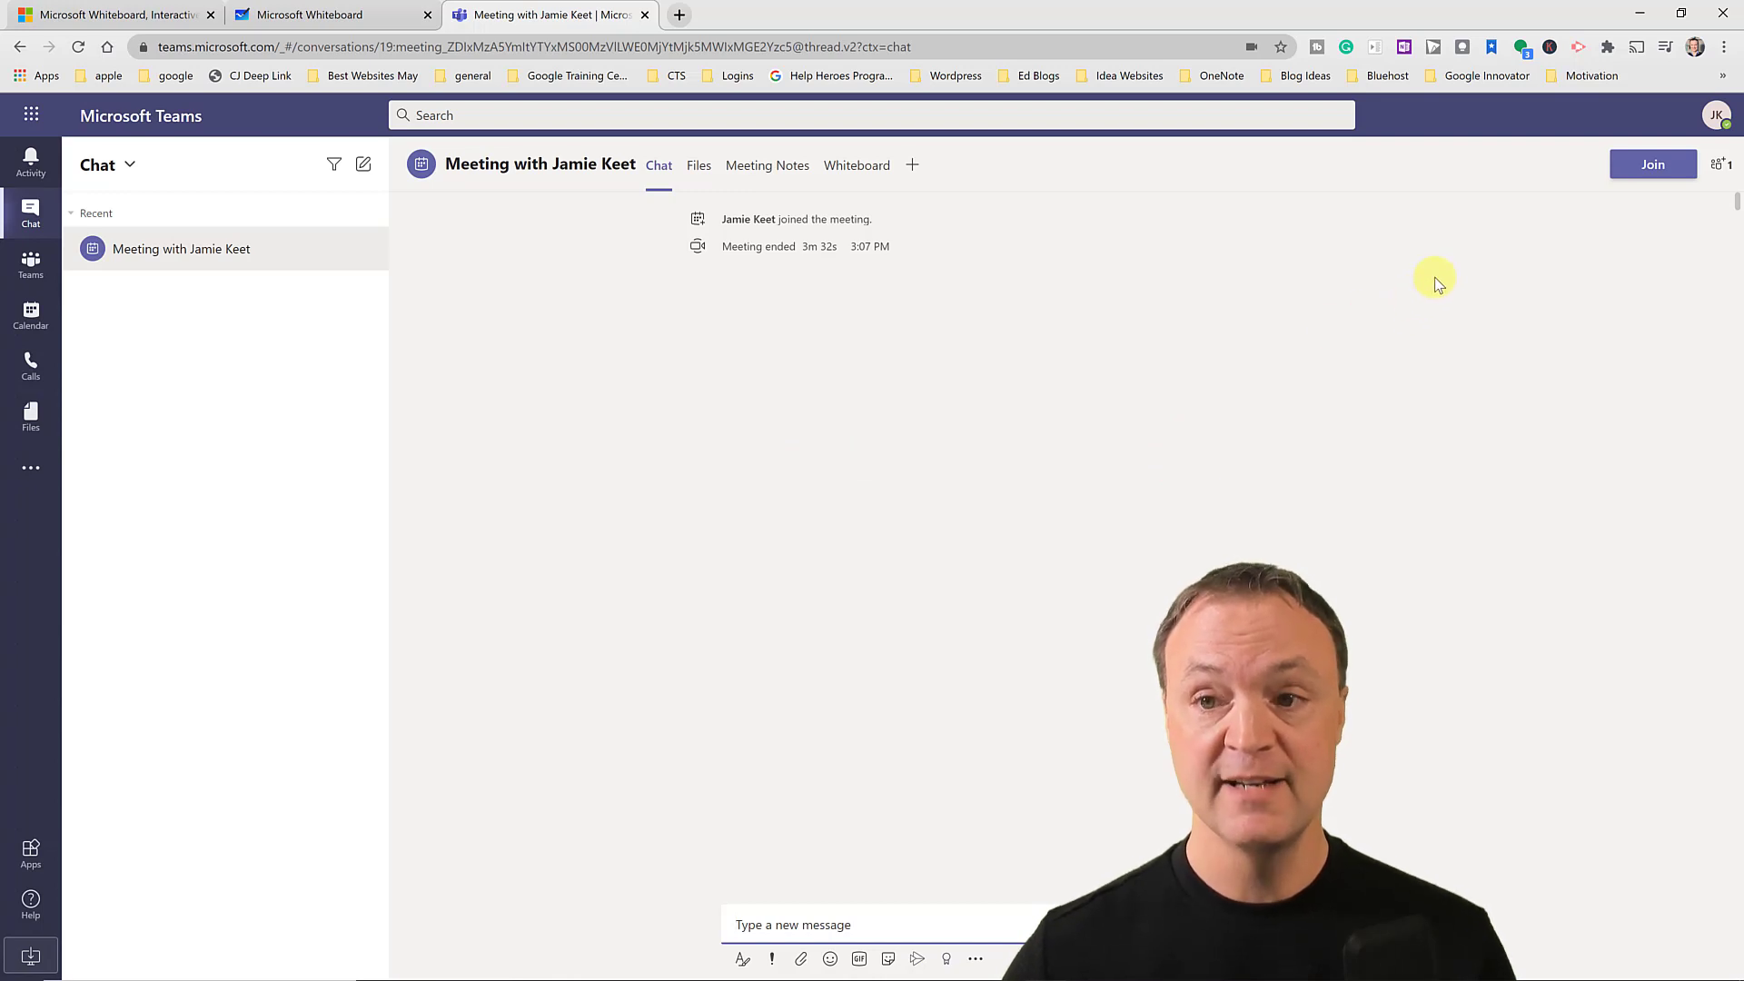
{"action": "left_click", "coordinate": [1627, 172]}
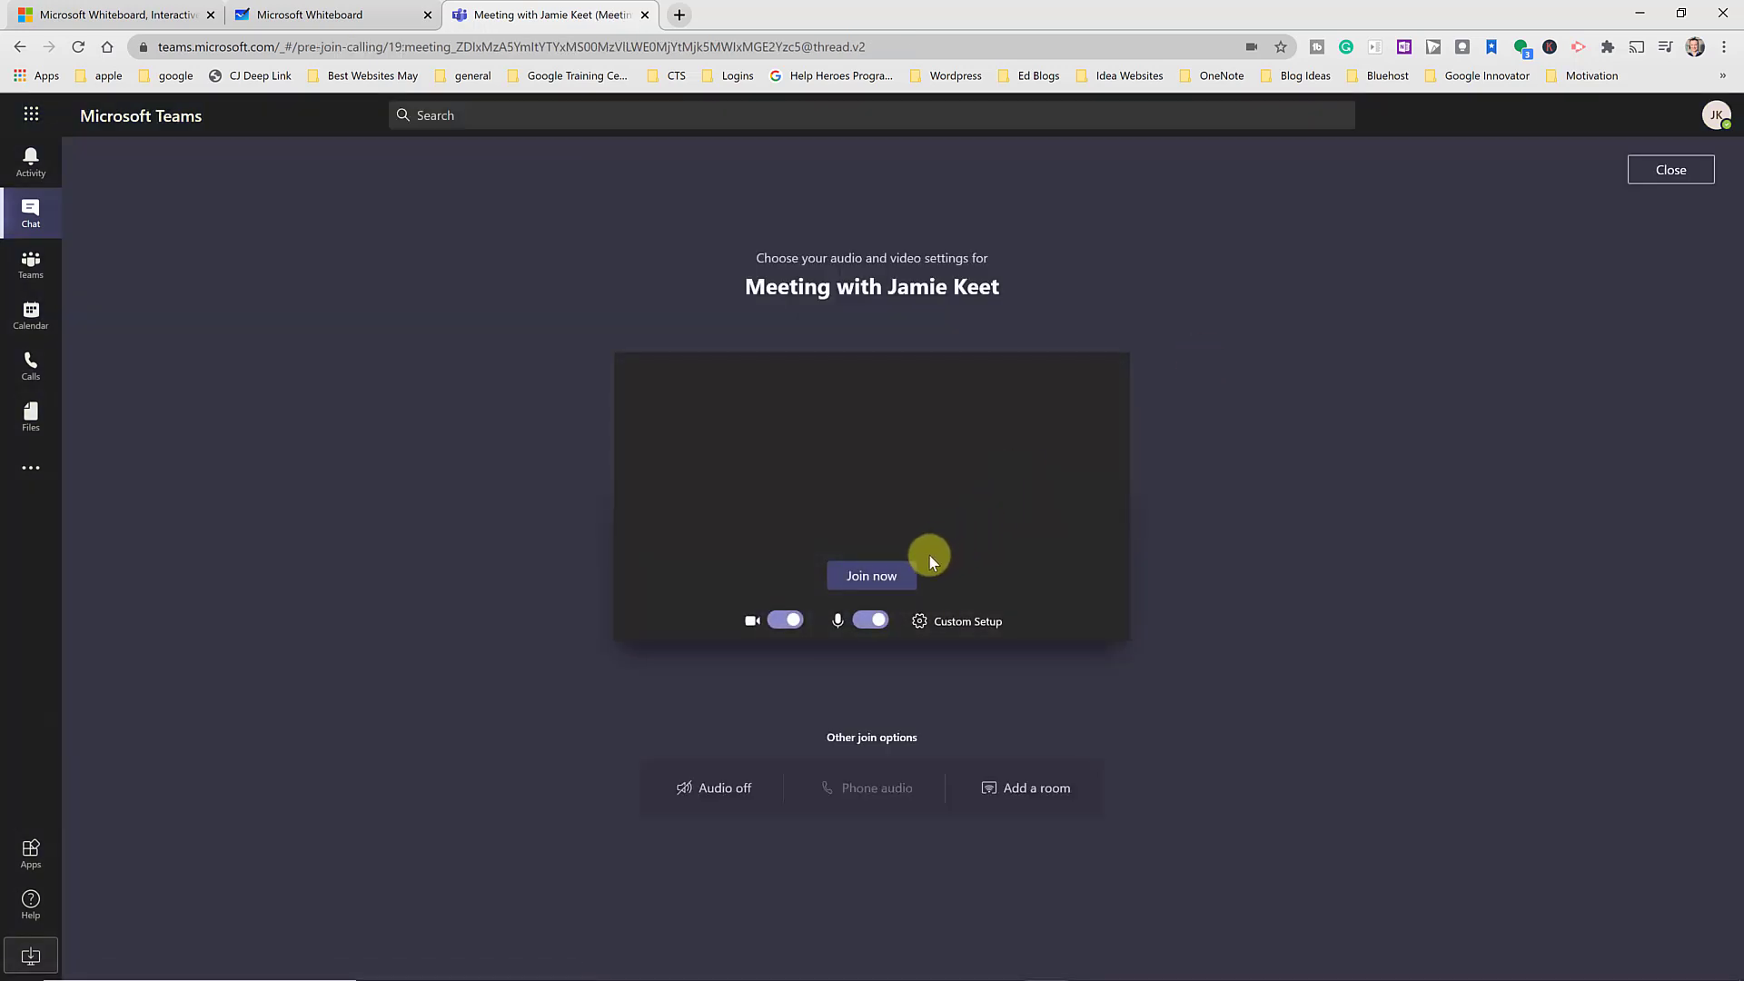
{"action": "left_click", "coordinate": [786, 621]}
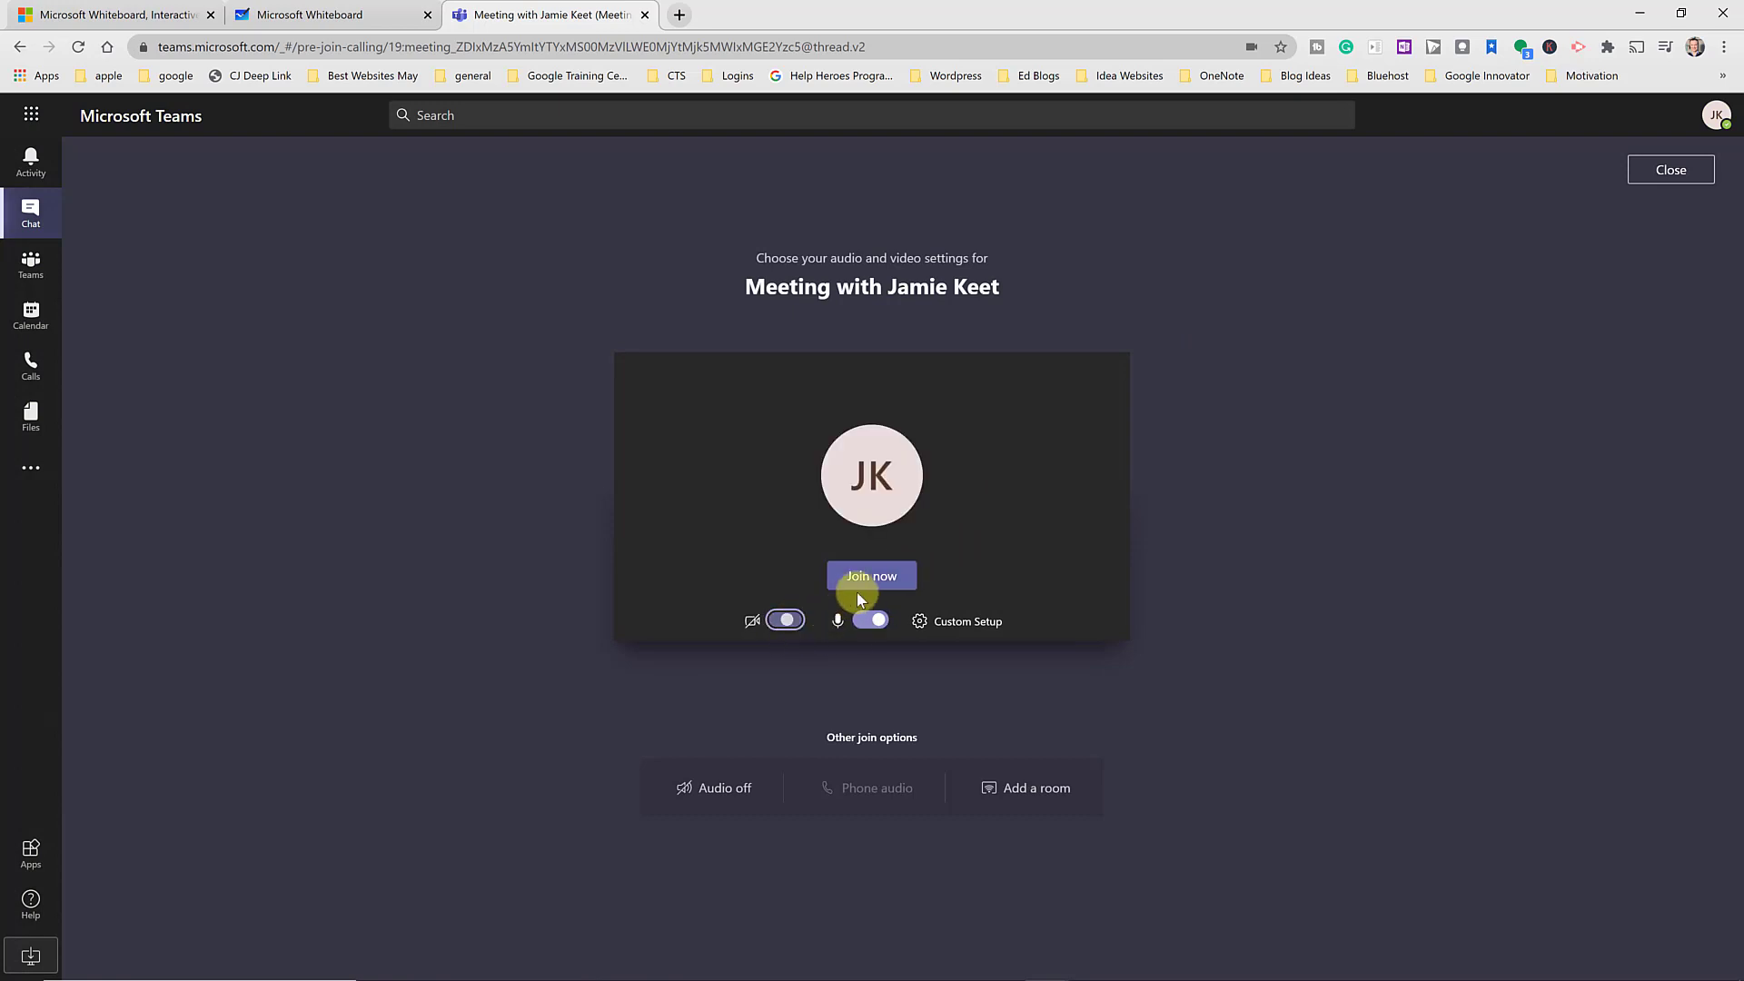
{"action": "left_click", "coordinate": [870, 576]}
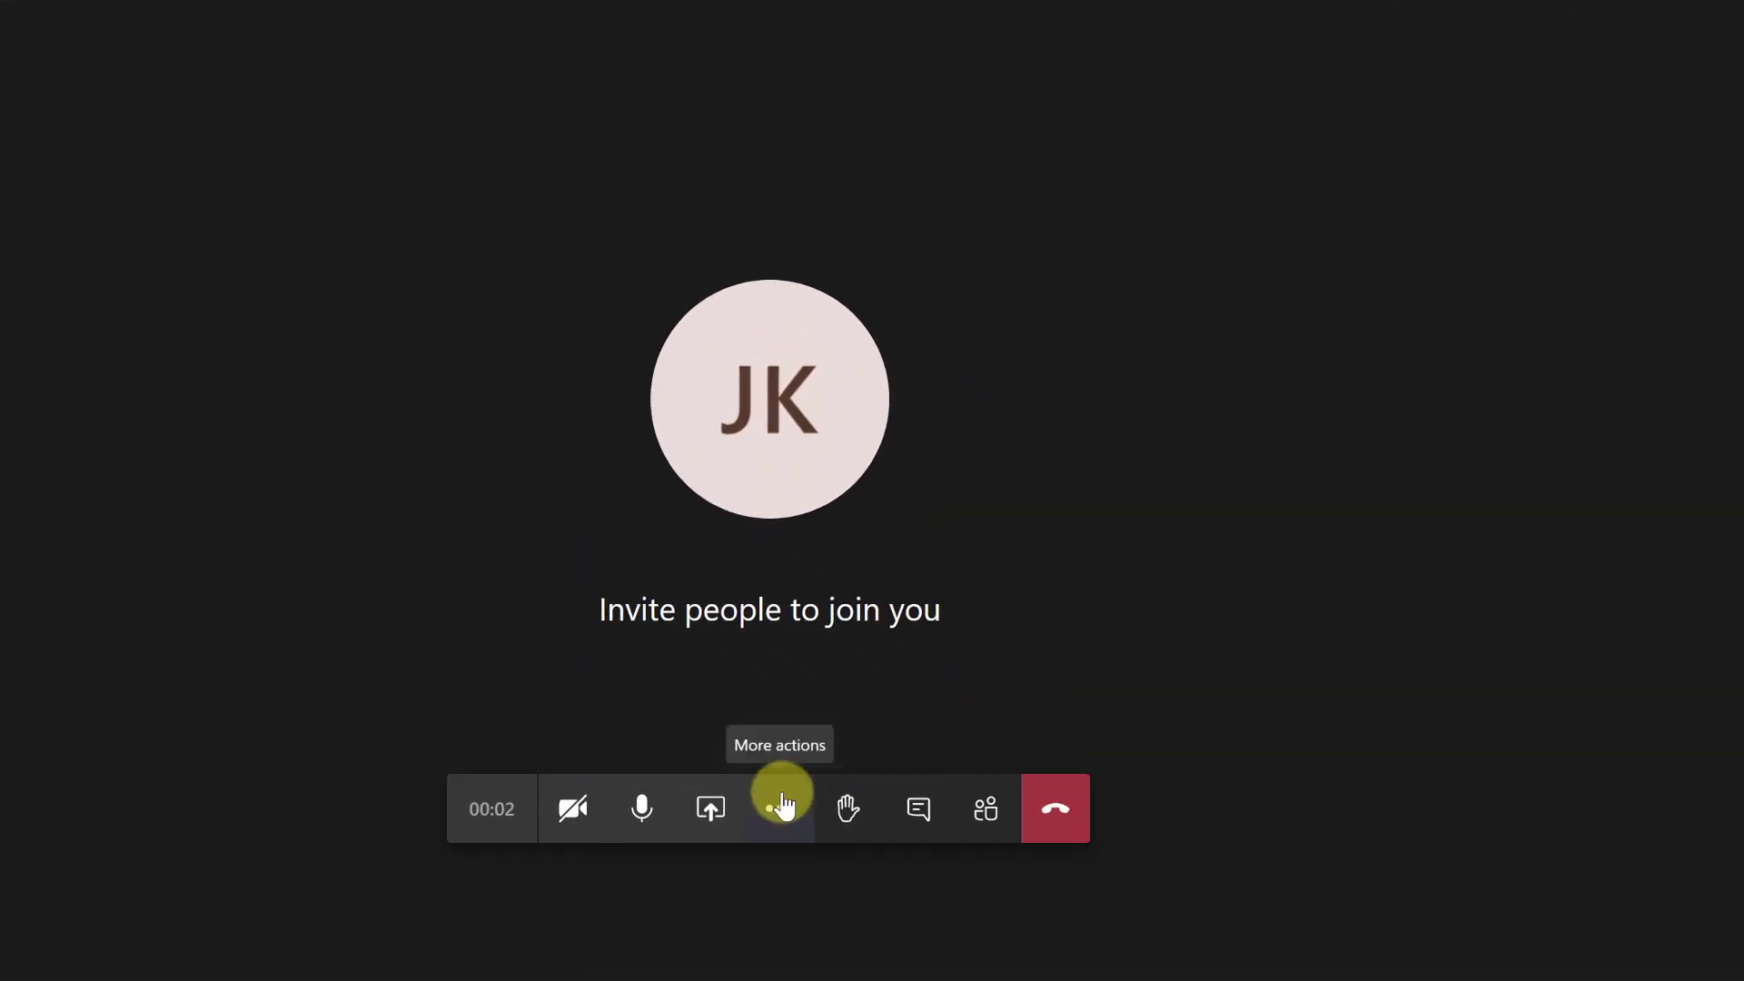
Show the meeting's sharing options that include Microsoft Whiteboard, and close the Teams meeting page.
{"action": "left_click", "coordinate": [710, 809]}
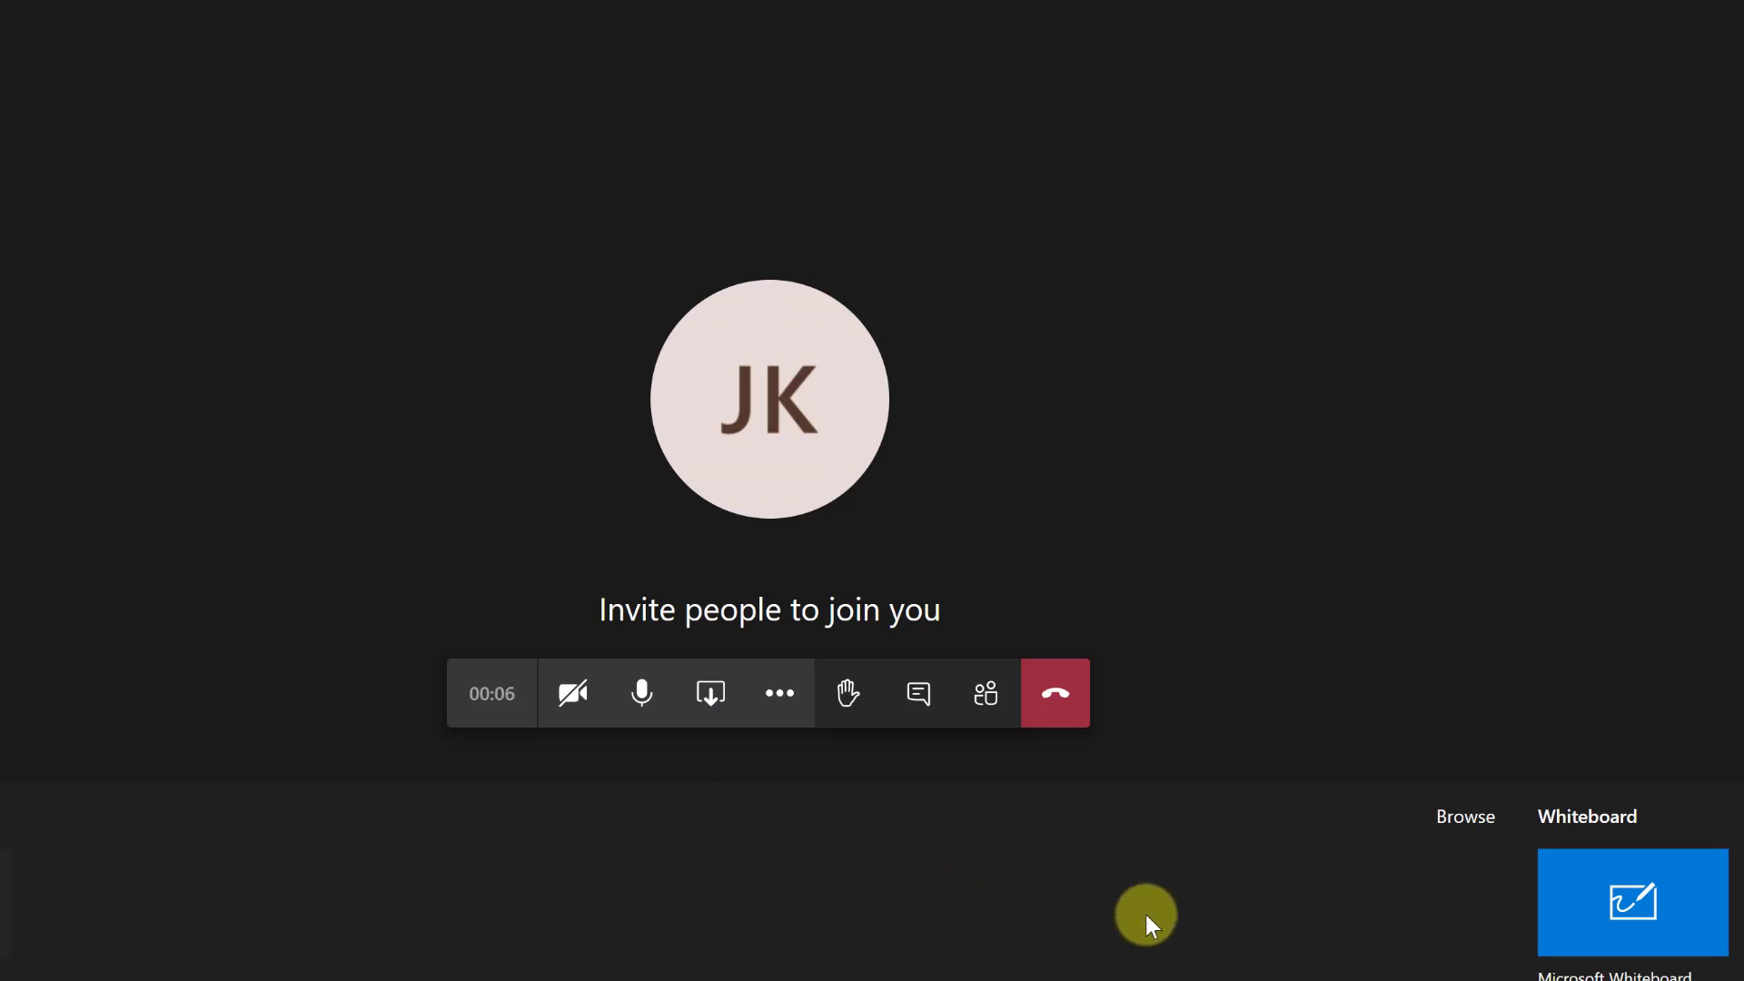
{"action": "left_click", "coordinate": [1615, 913]}
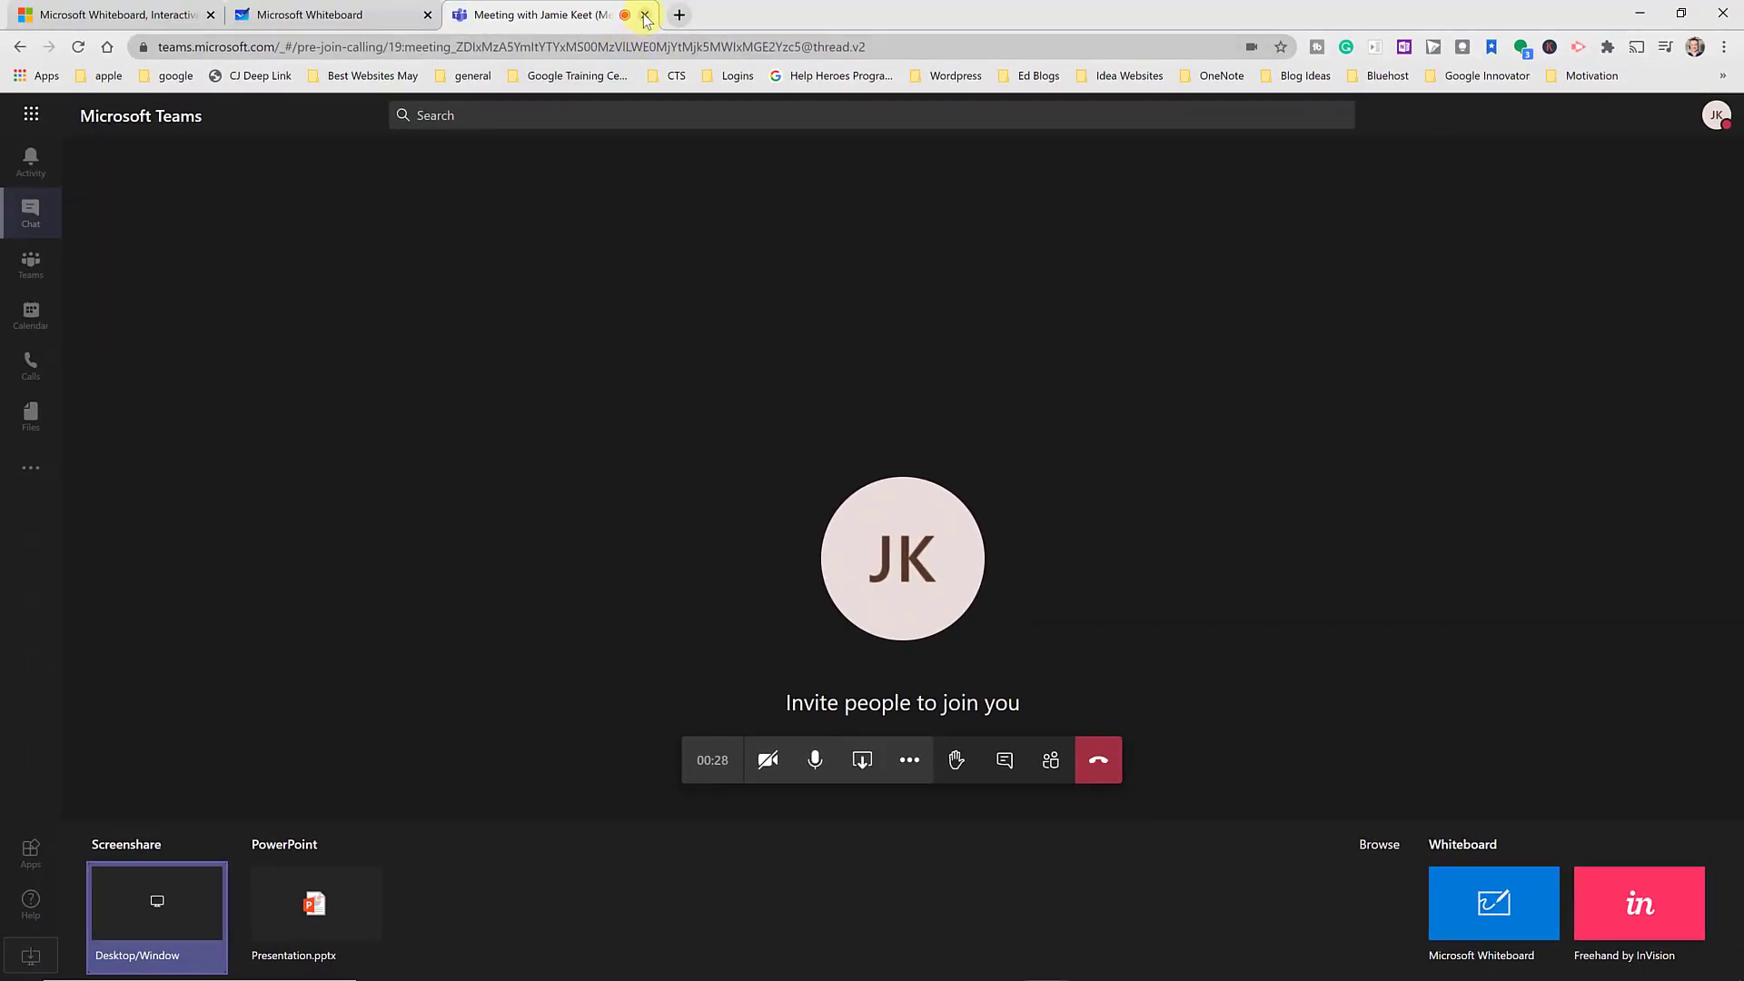
{"action": "left_click", "coordinate": [644, 16]}
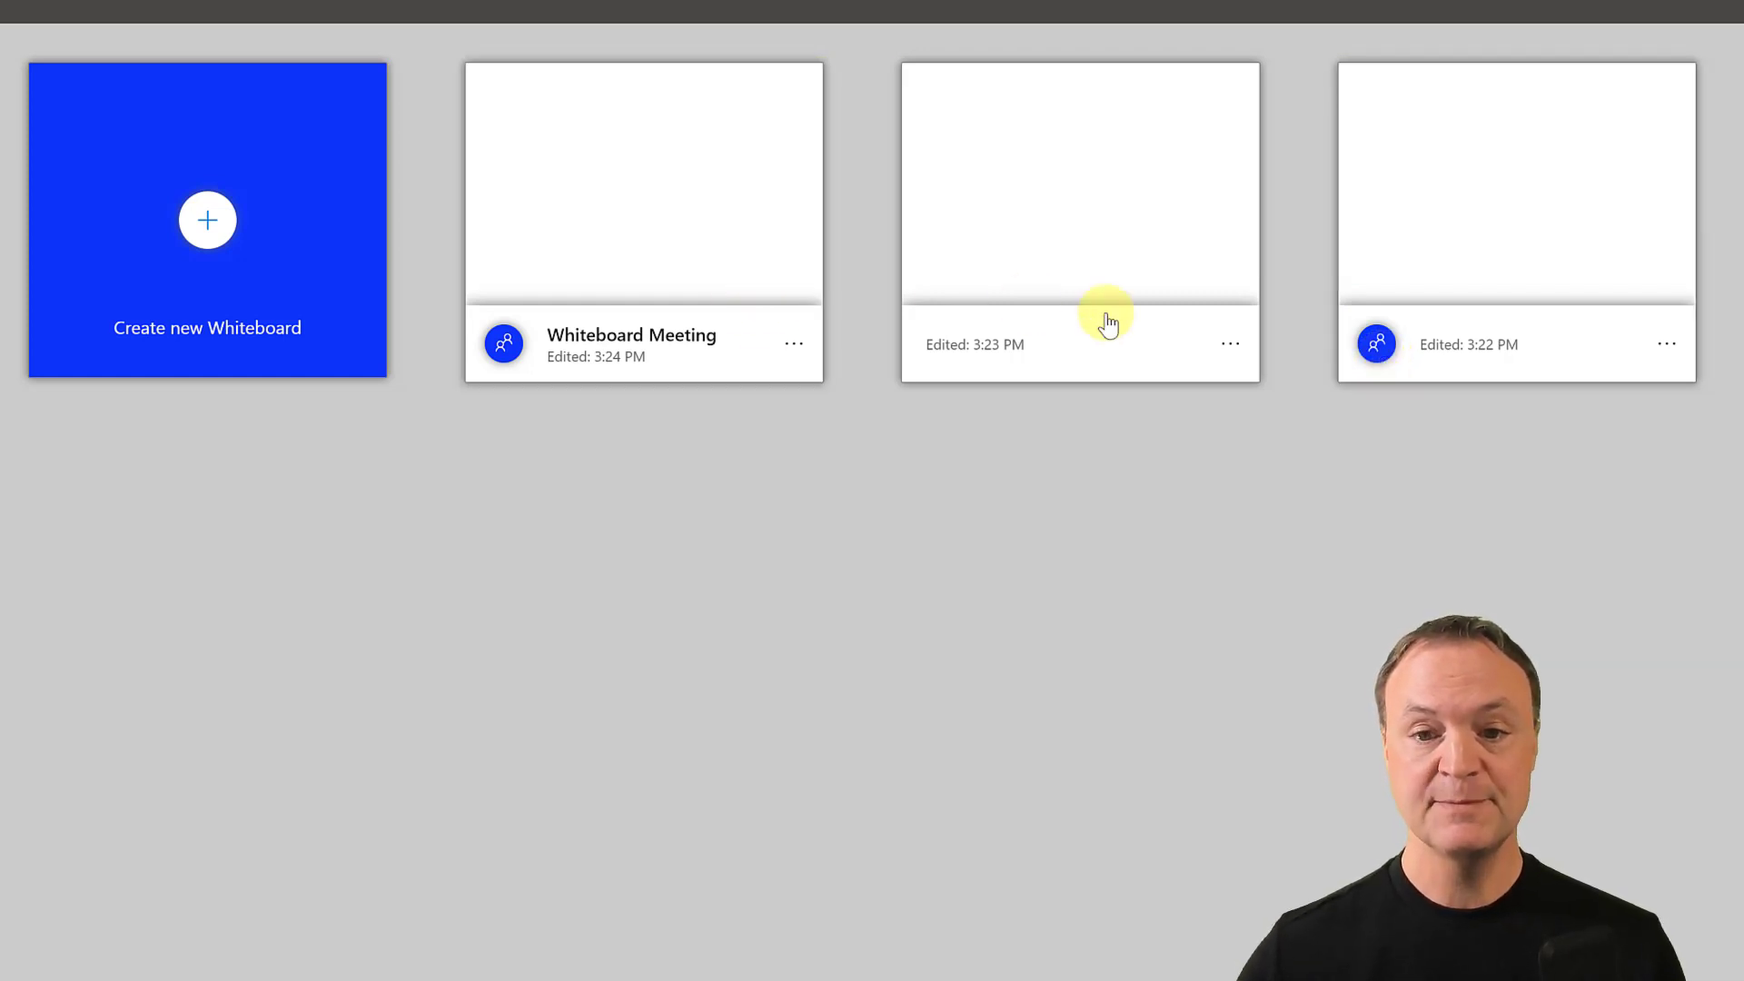
Permanently delete the untitled whiteboard edited at 3:23 PM.
{"action": "left_click", "coordinate": [1231, 346]}
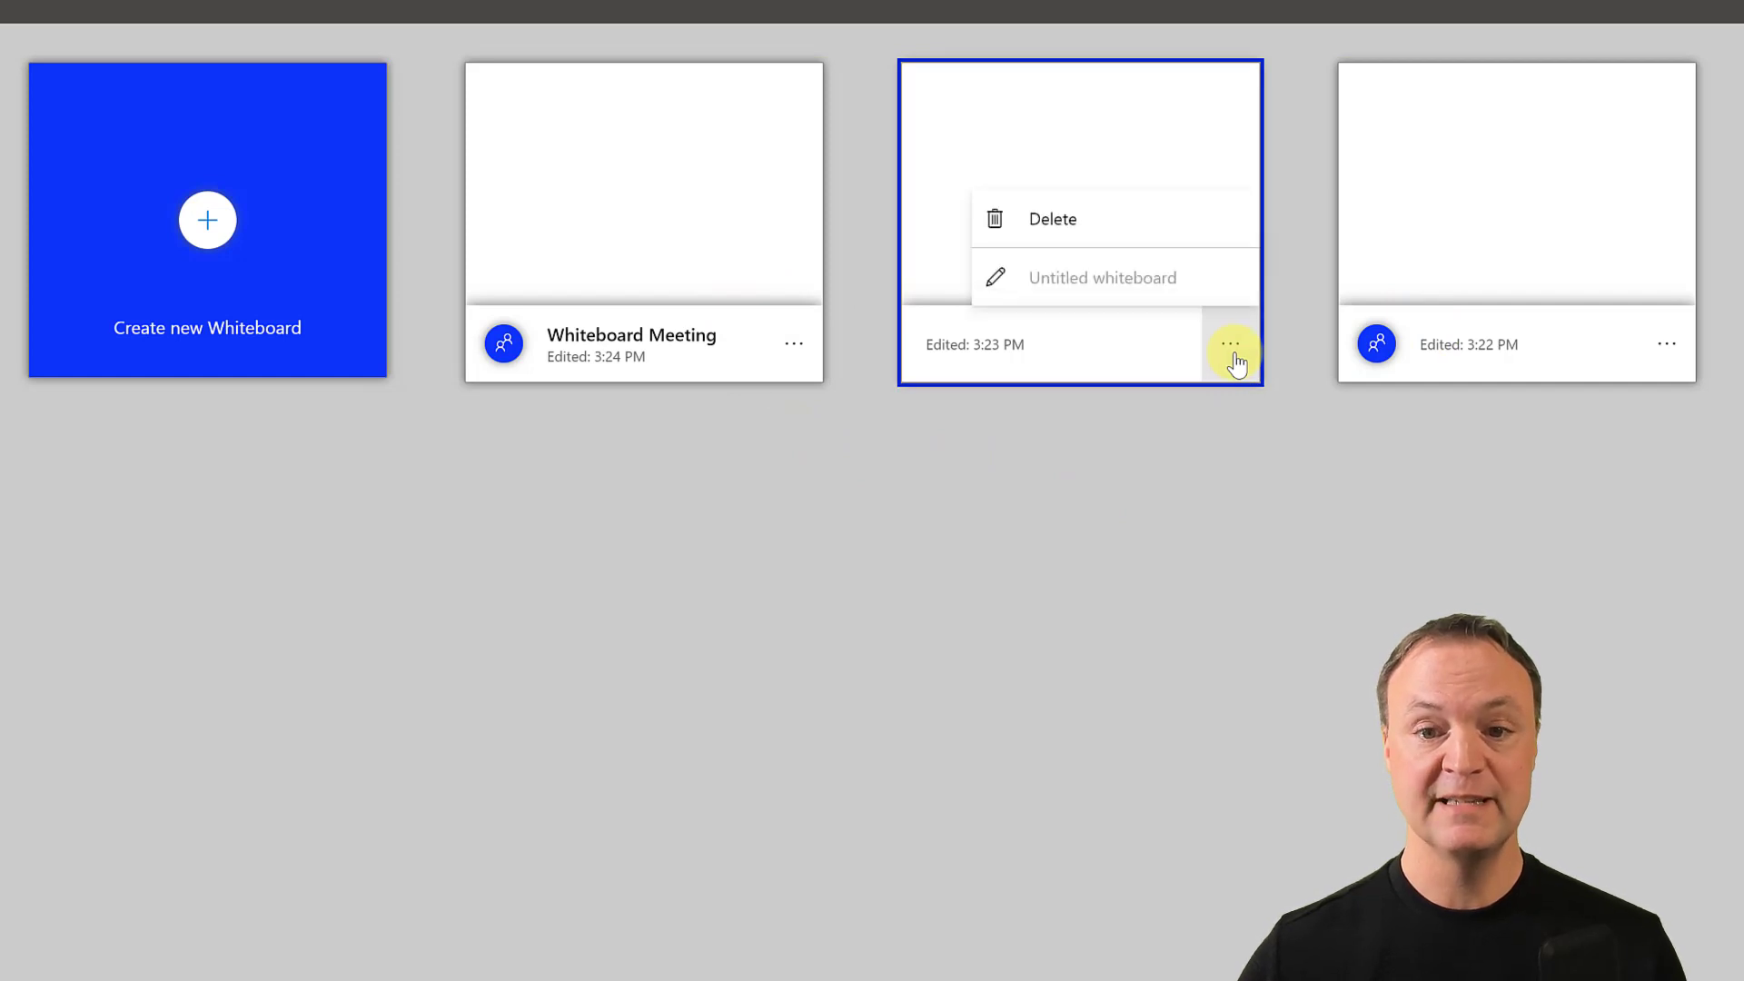
{"action": "left_click", "coordinate": [1075, 221]}
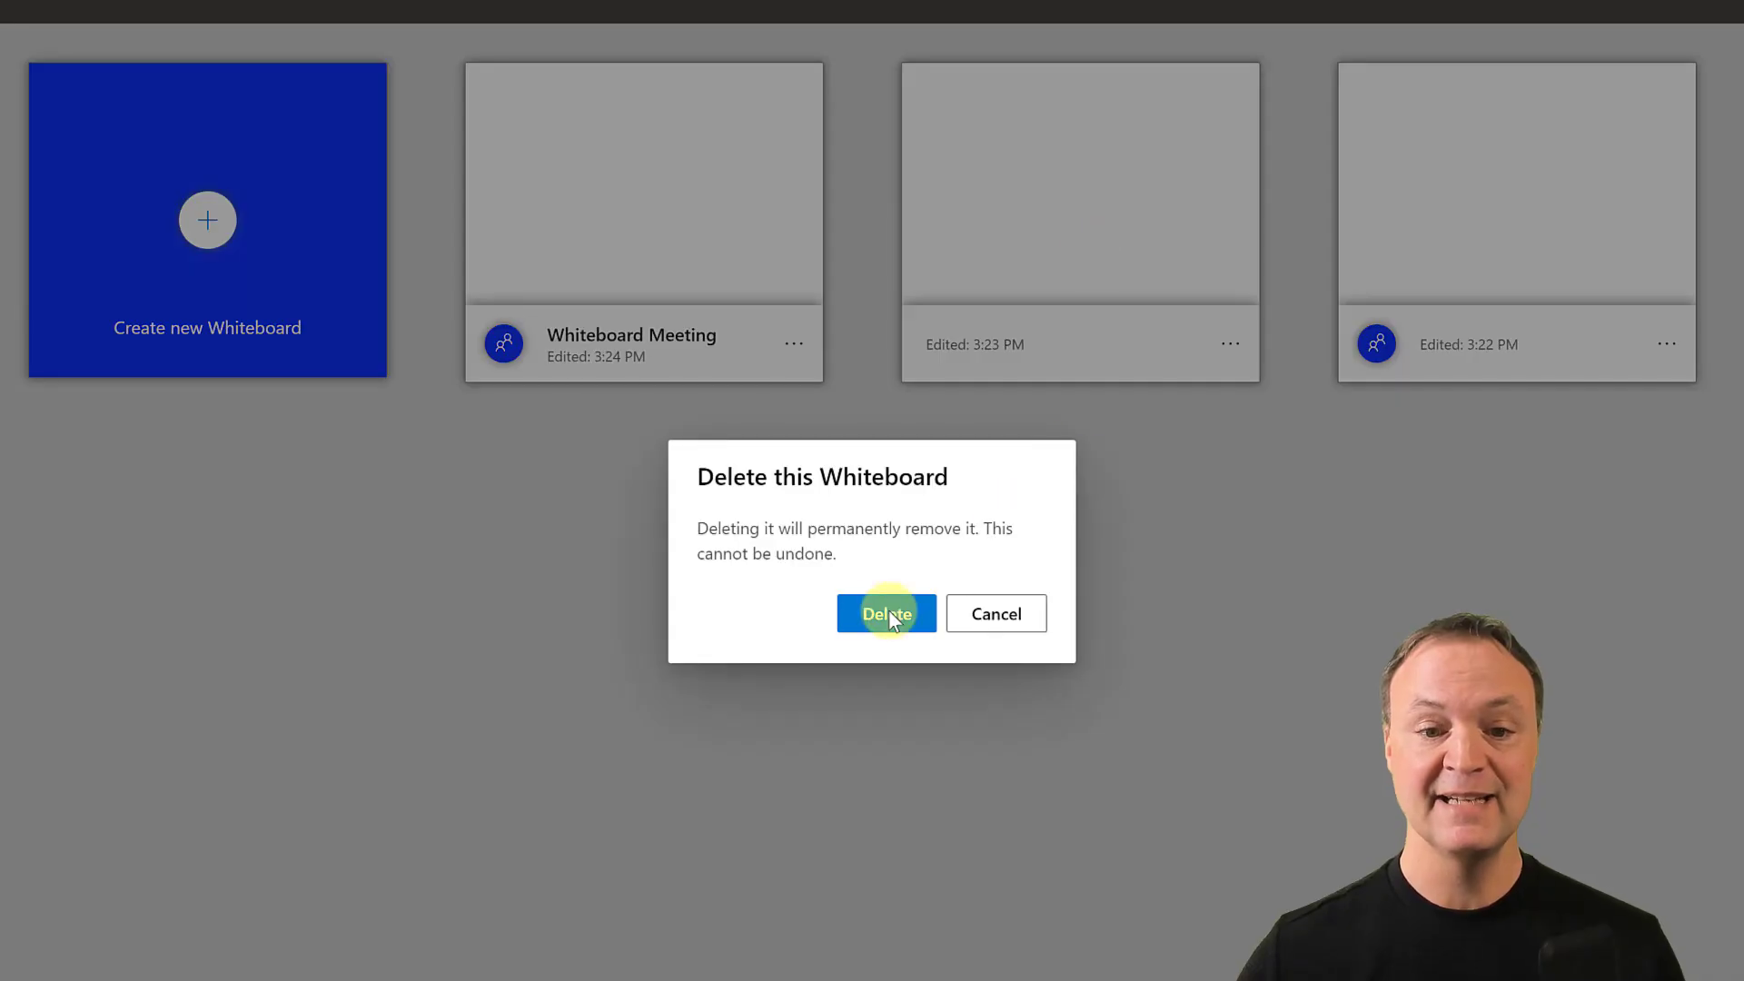
{"action": "left_click", "coordinate": [858, 620]}
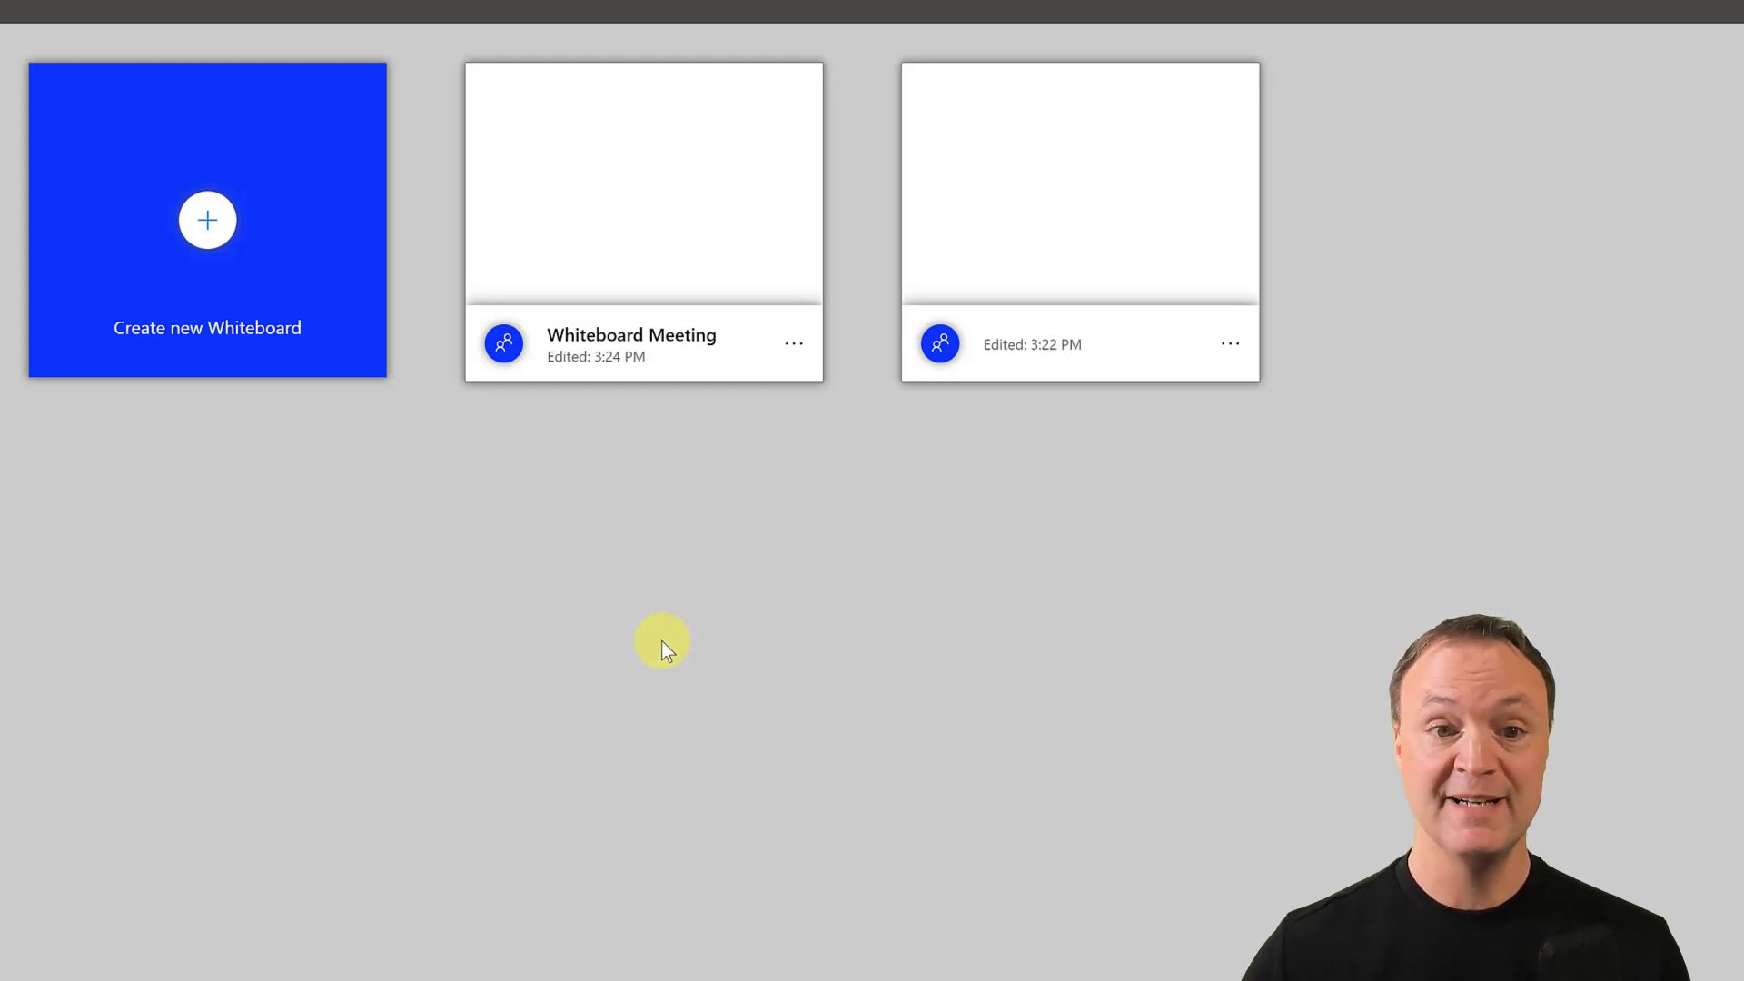
Create a new whiteboard and turn on its share link.
{"action": "left_click", "coordinate": [207, 221]}
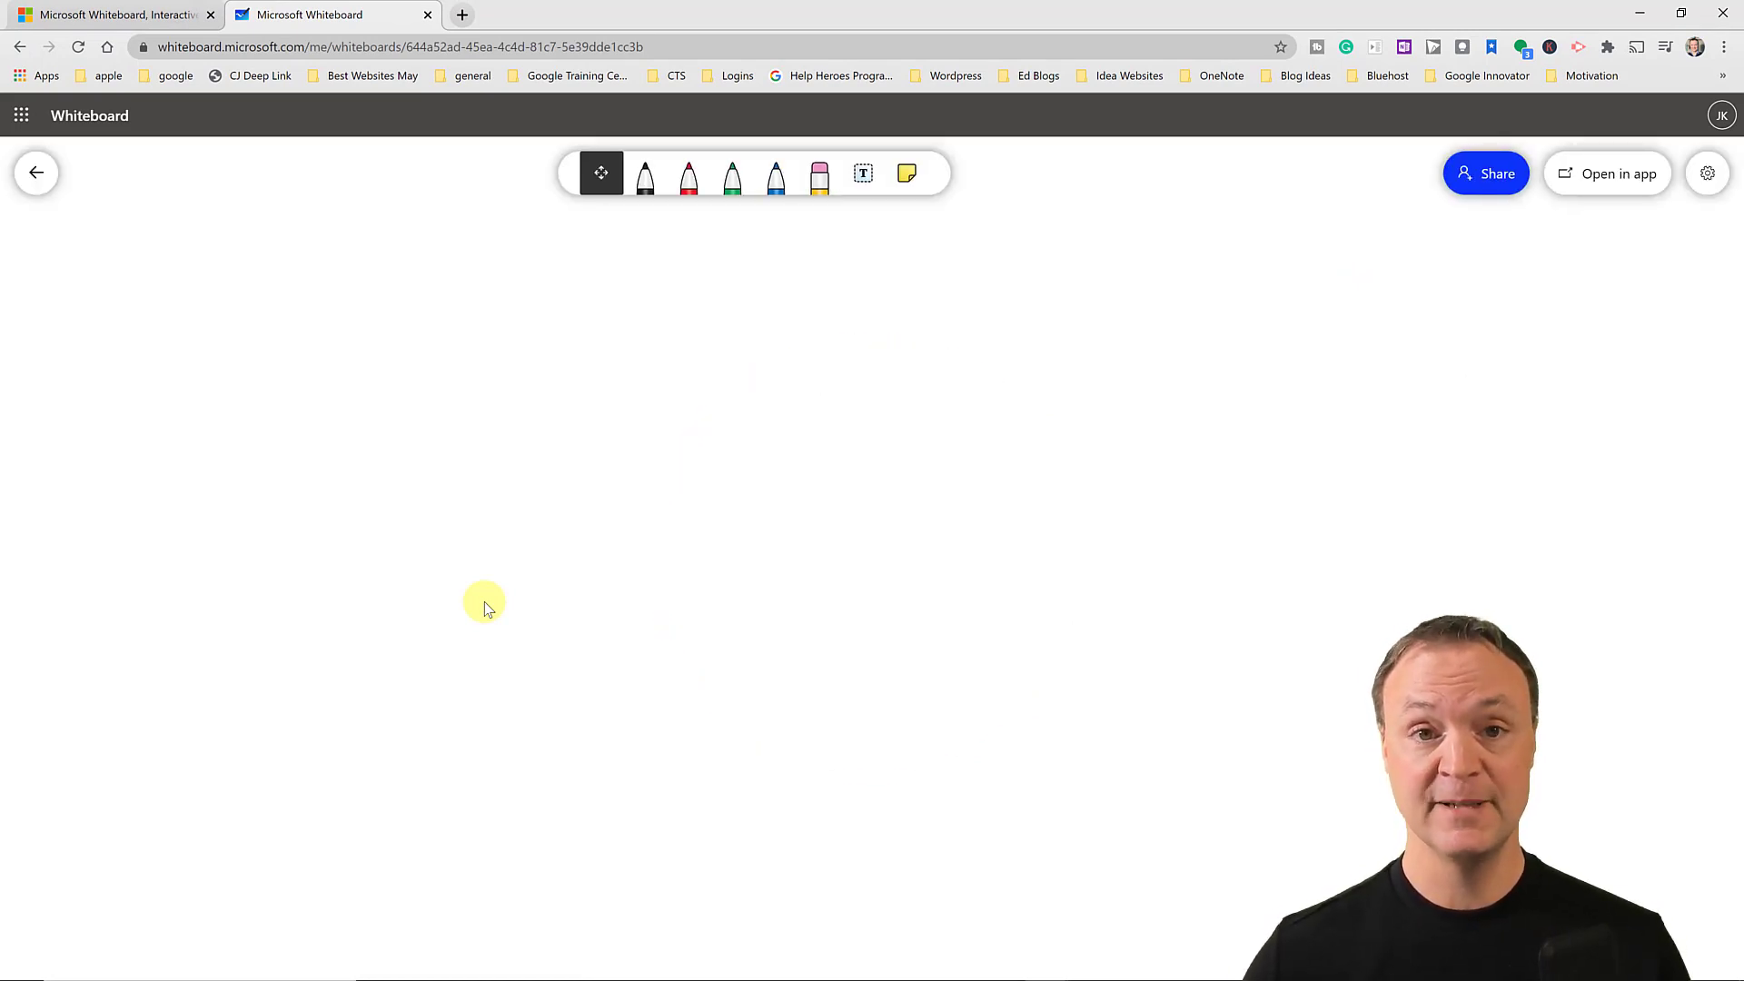
{"action": "left_click", "coordinate": [1481, 181]}
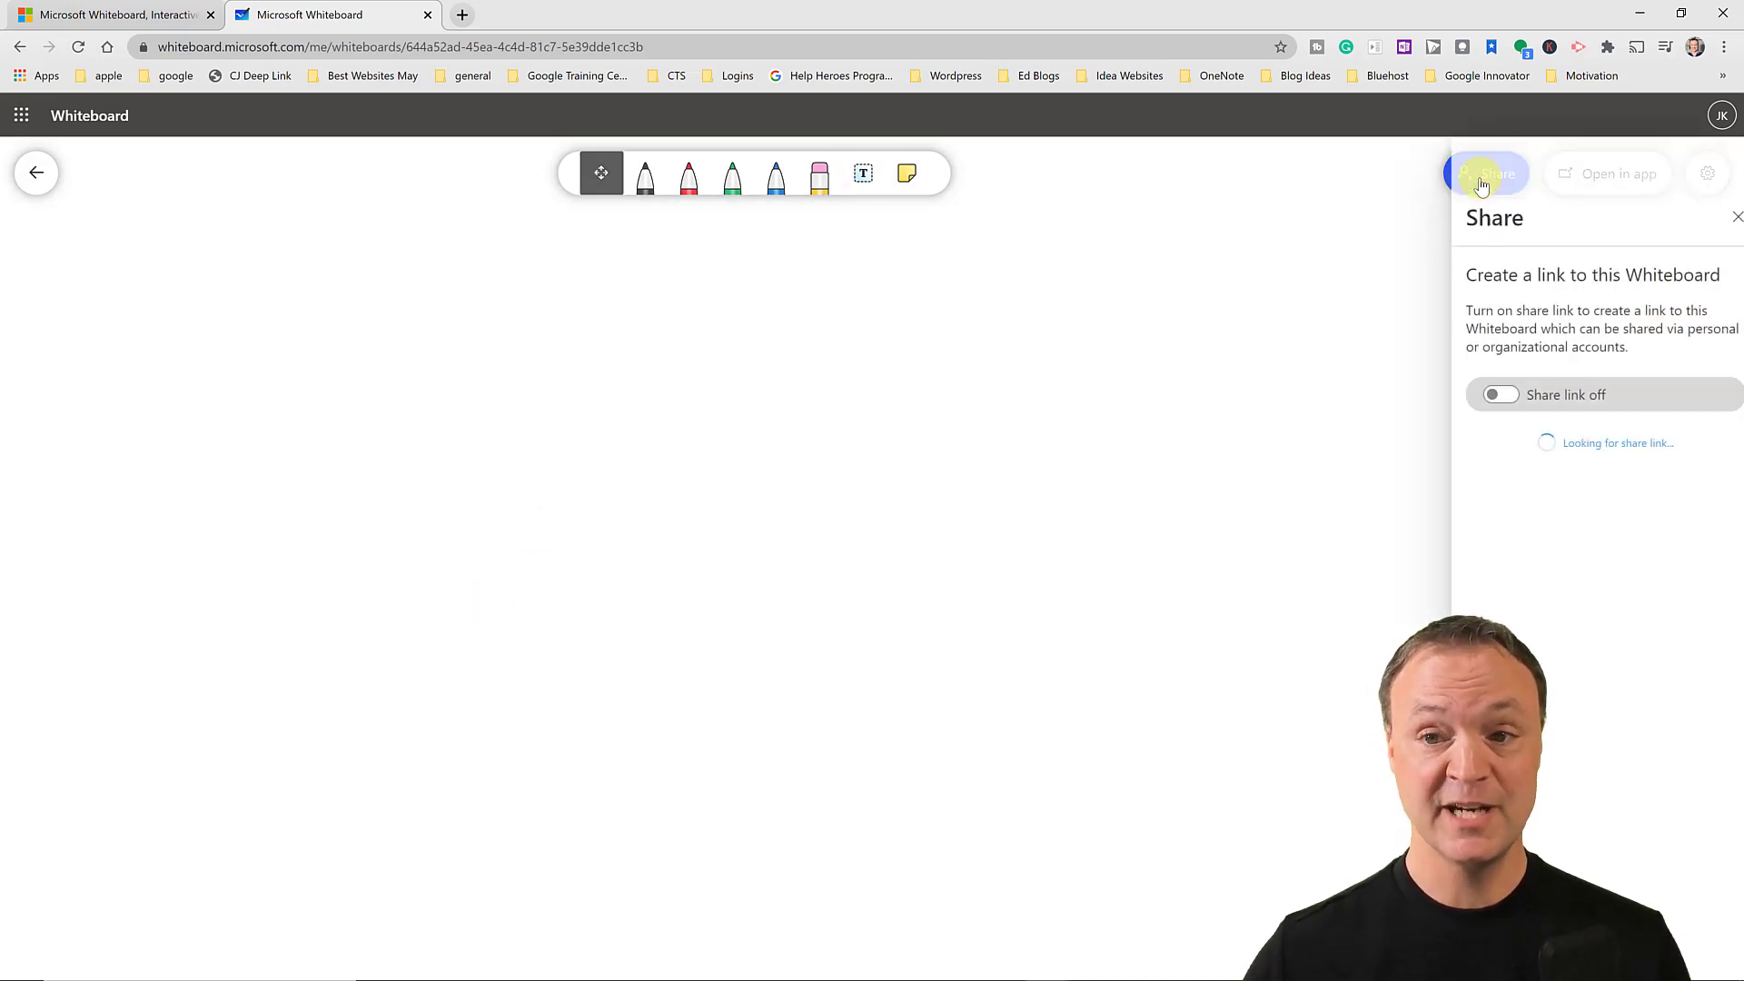
{"action": "left_click", "coordinate": [1490, 395]}
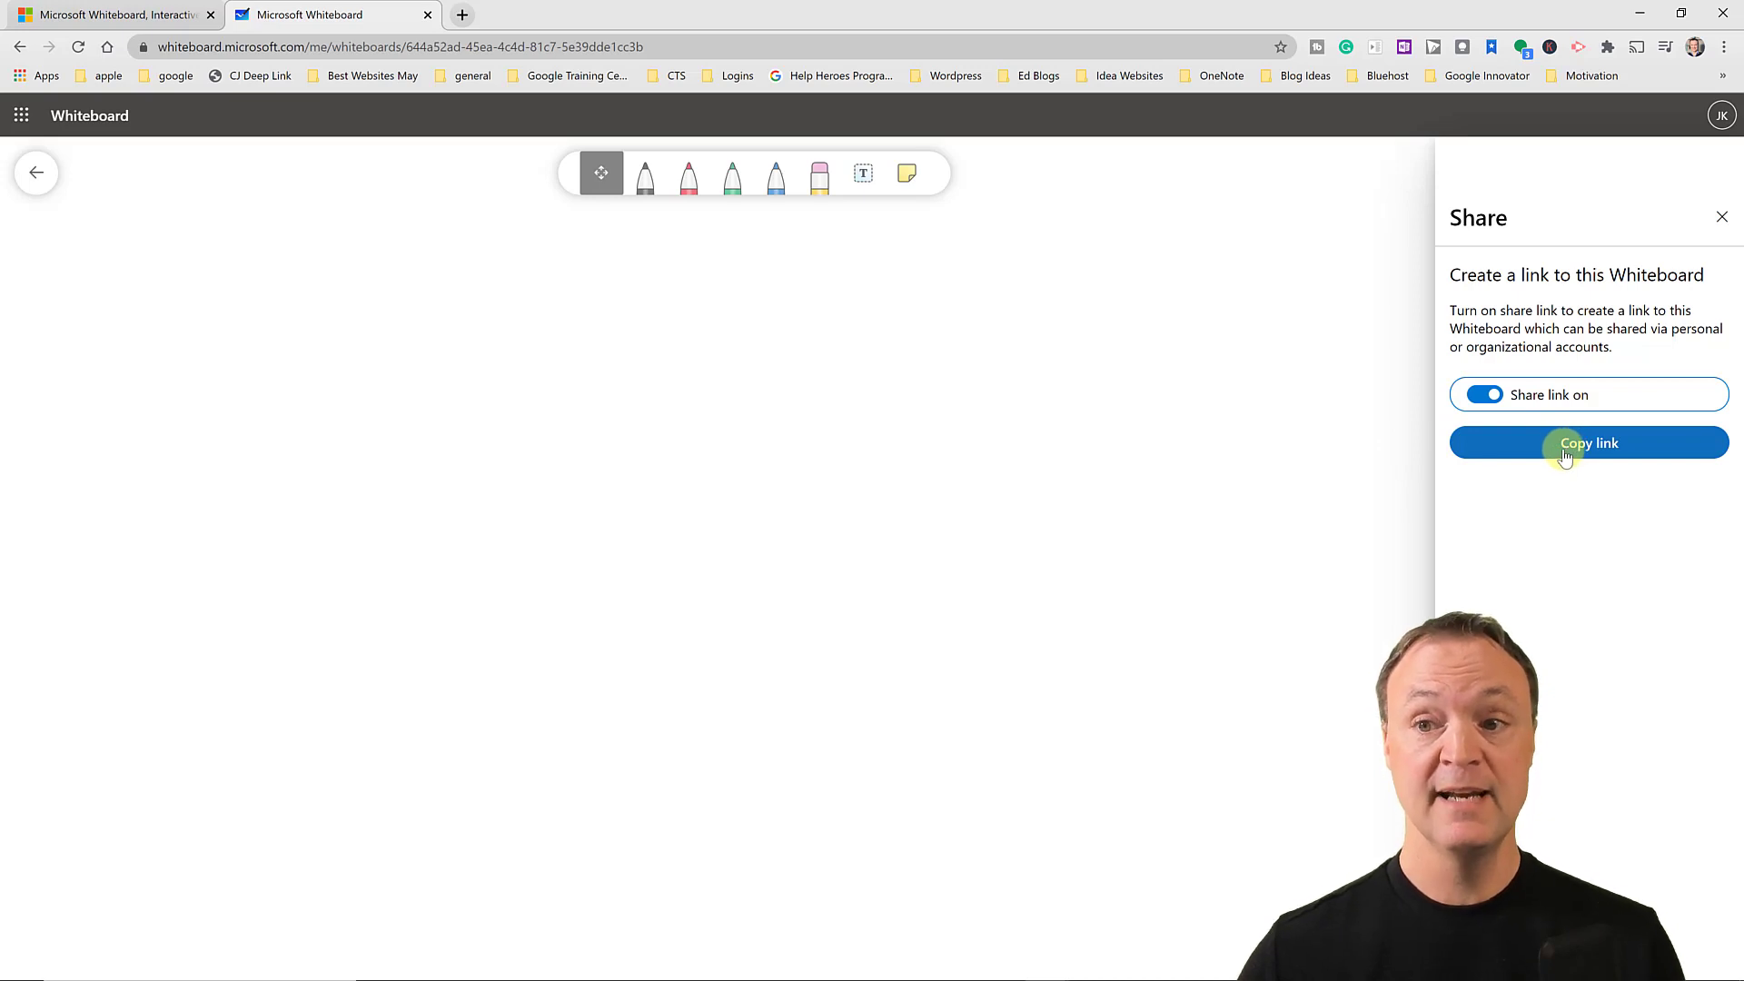
{"action": "left_click", "coordinate": [1718, 219]}
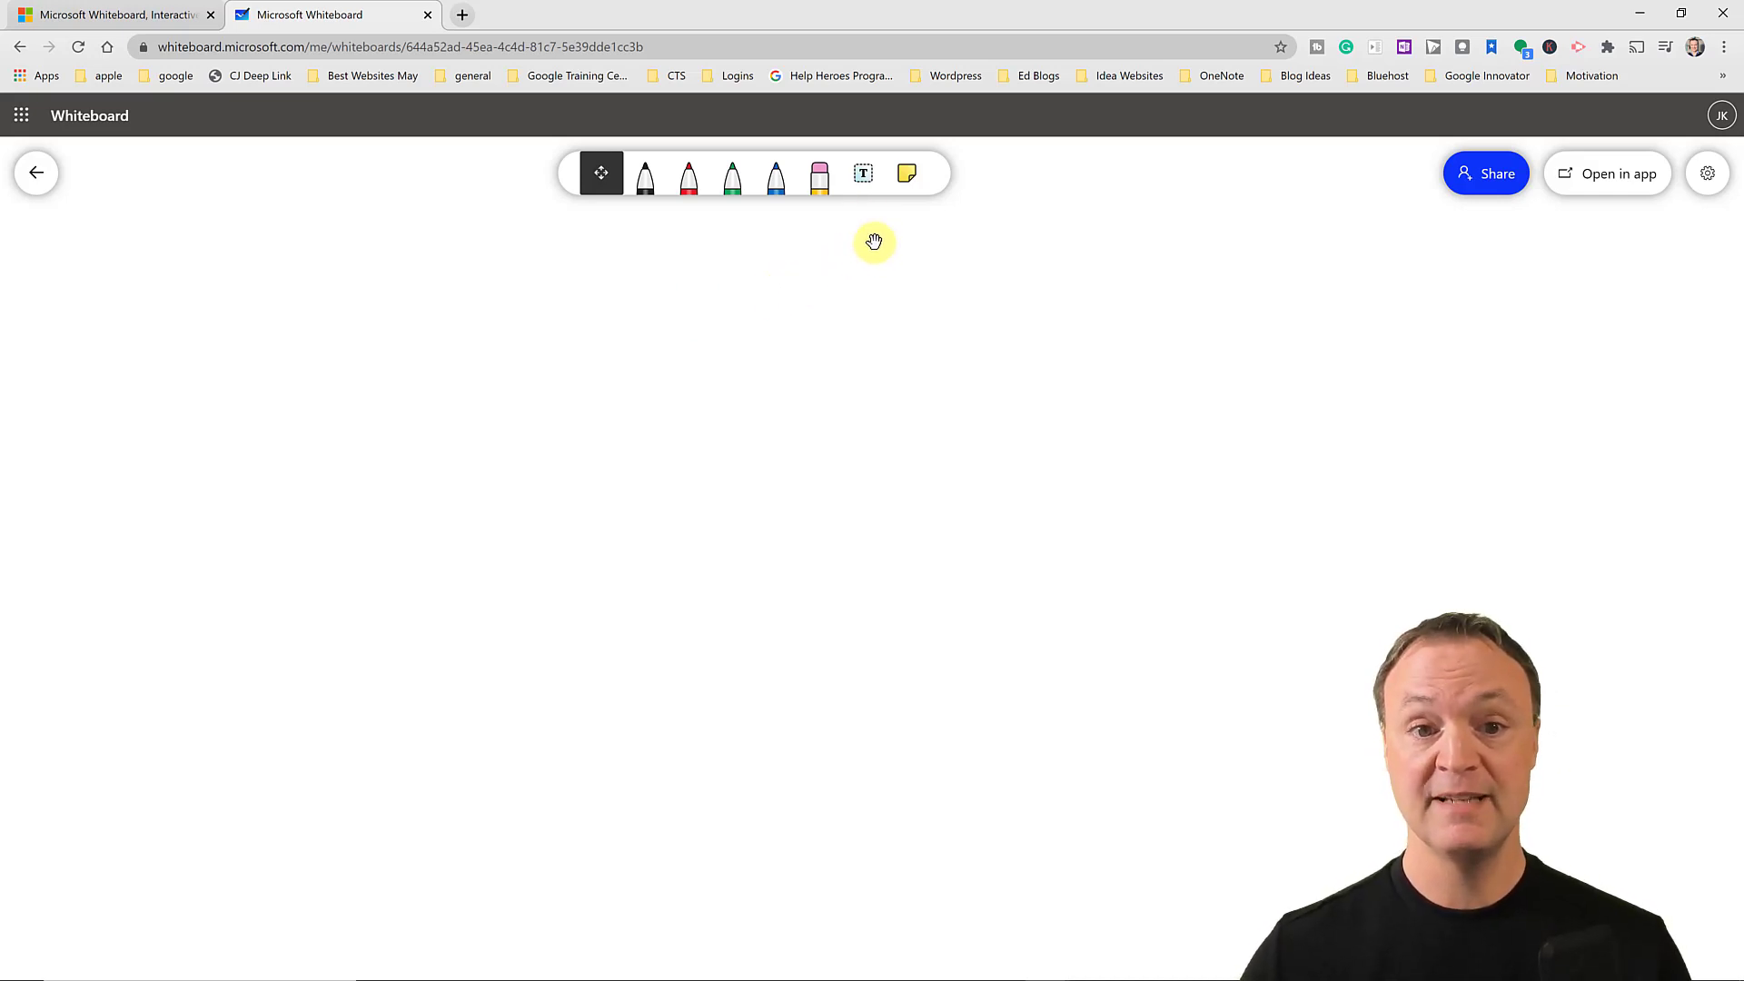
Add a text box reading "Whatever" and move it into the left half of the board.
{"action": "left_click", "coordinate": [862, 175]}
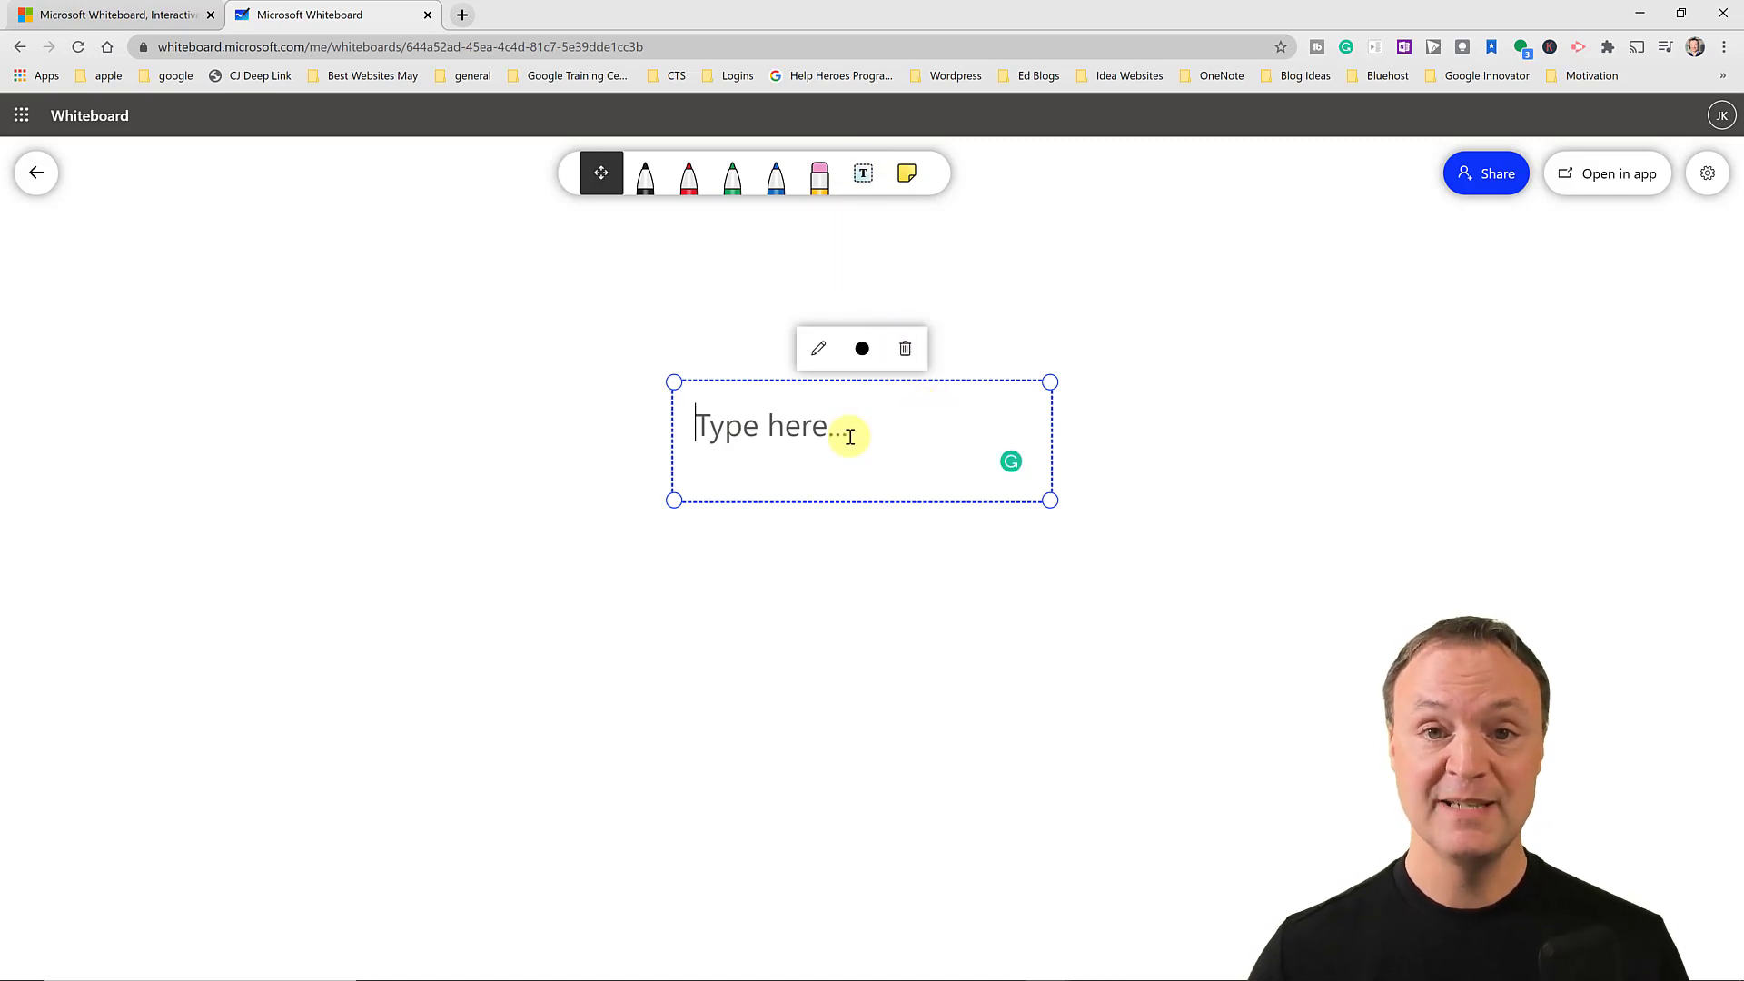
{"action": "type", "text": "Whatever"}
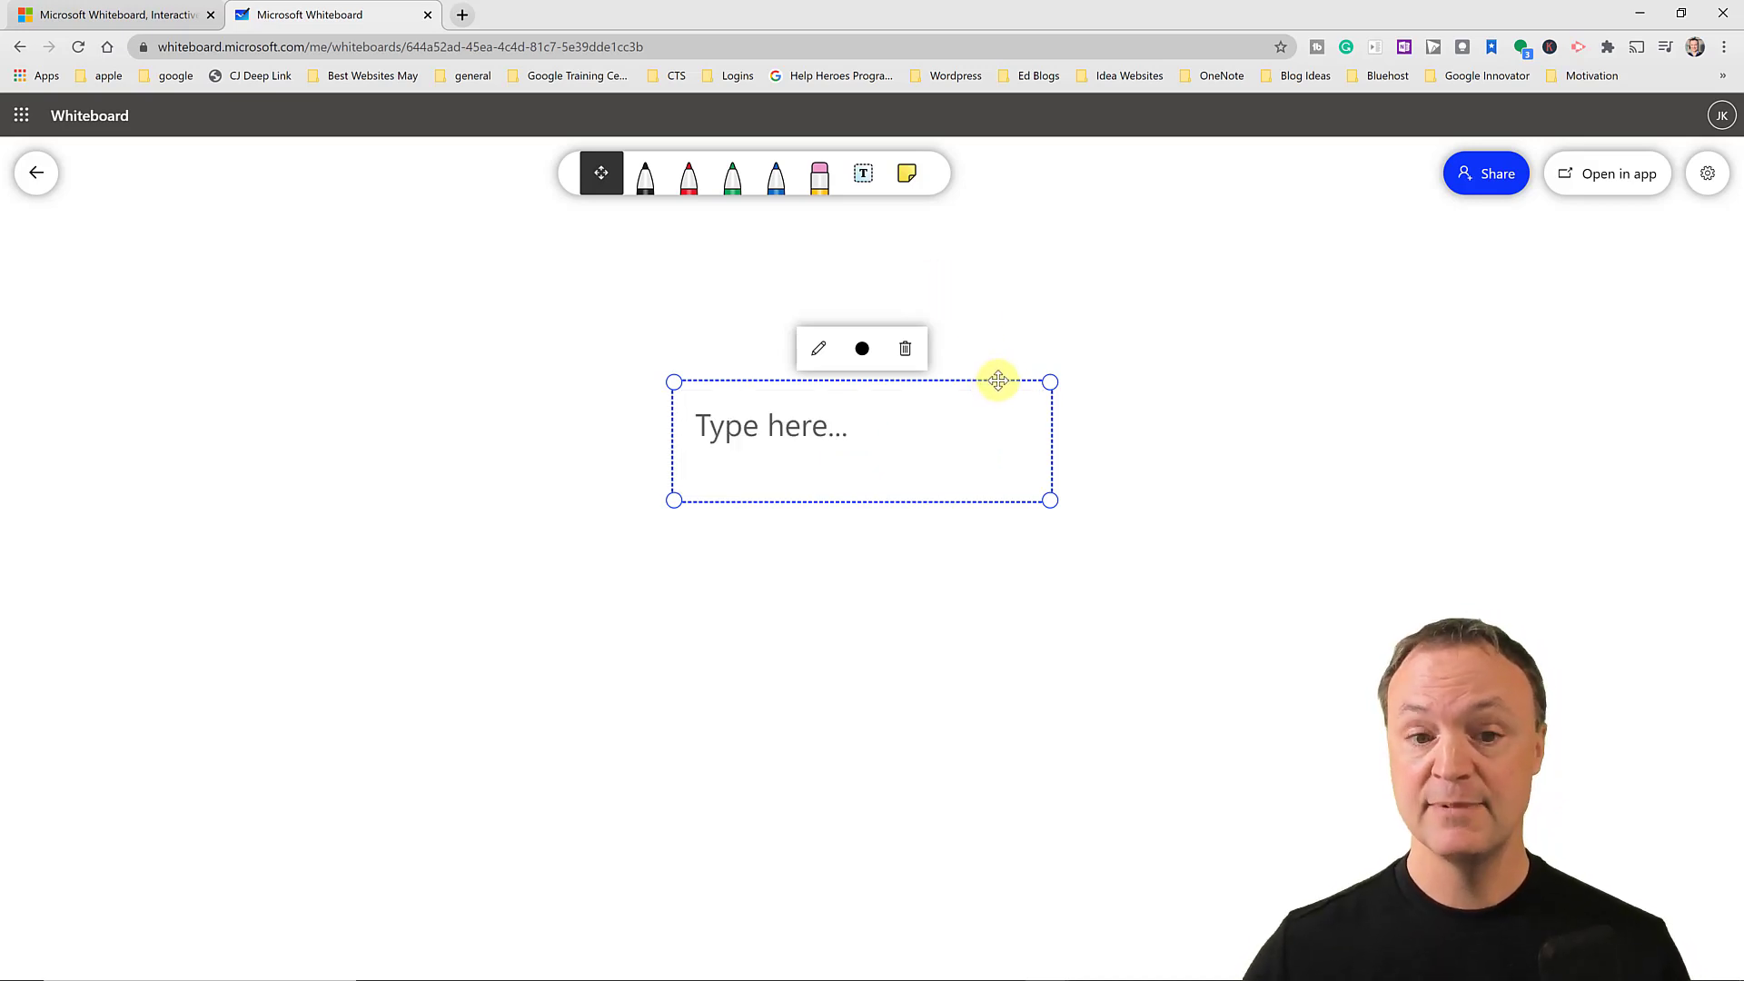
{"action": "left_click", "coordinate": [1197, 374]}
{"action": "left_click", "coordinate": [859, 407]}
{"action": "left_click_drag", "start_coordinate": [859, 406], "coordinate": [848, 405]}
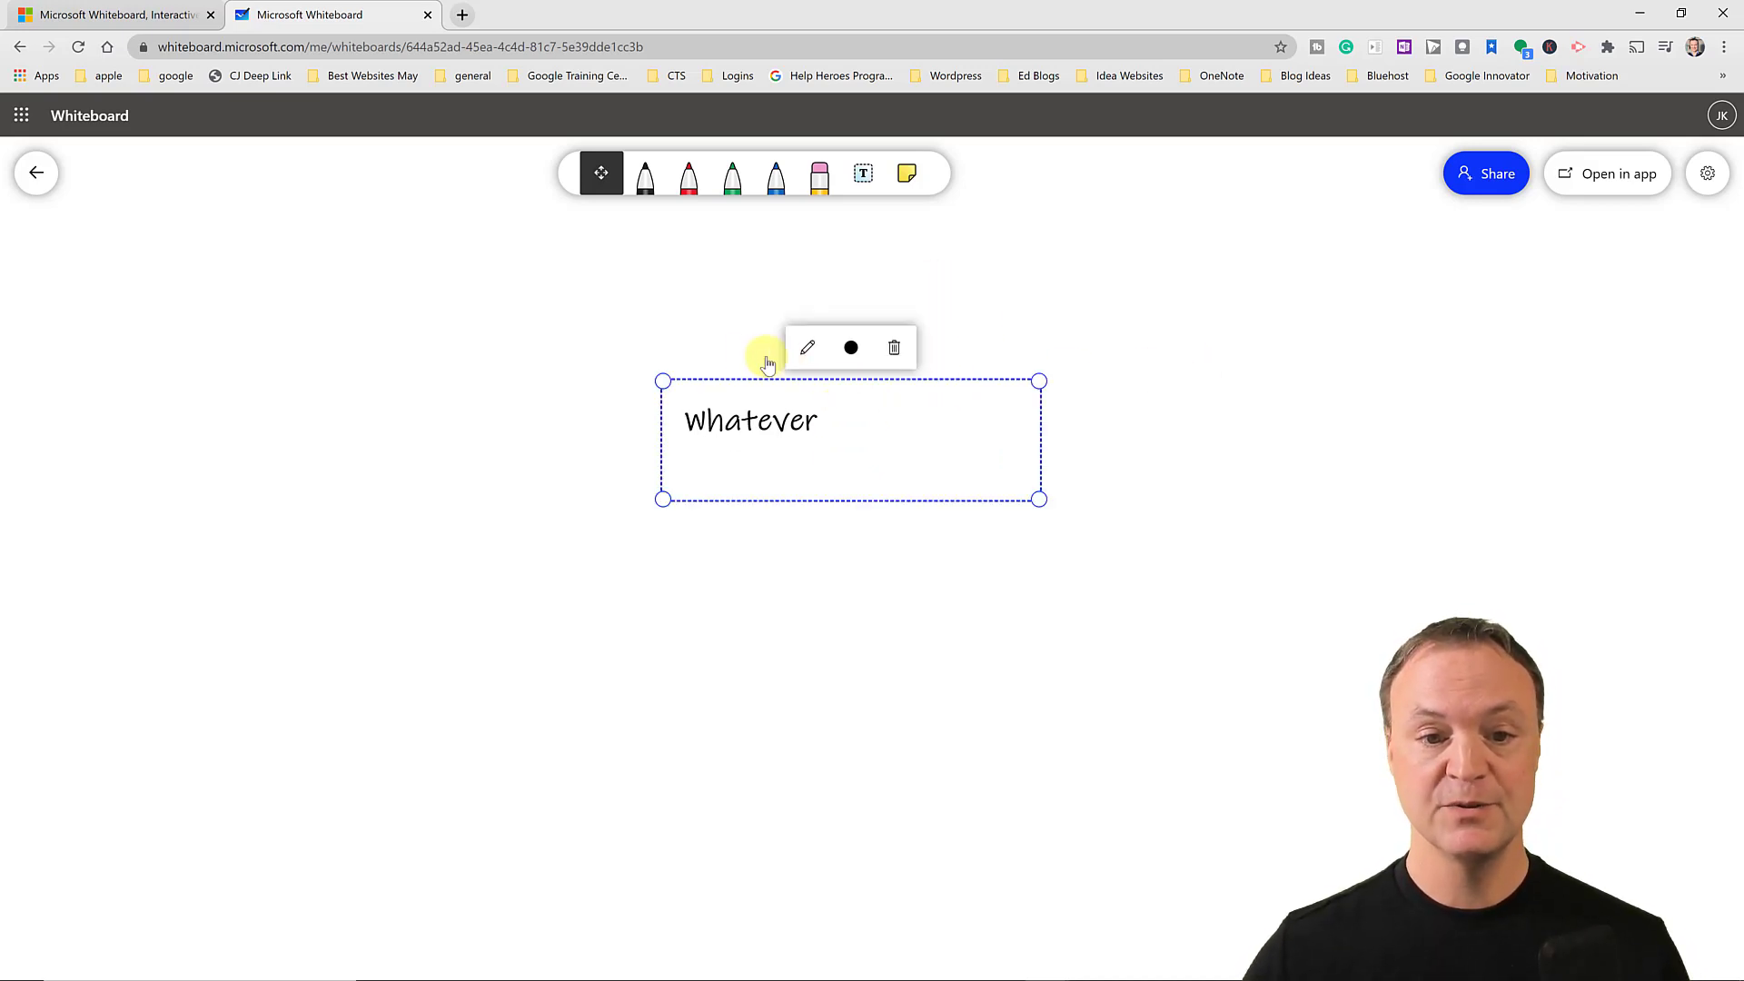
{"action": "left_click", "coordinate": [718, 364]}
{"action": "left_click_drag", "start_coordinate": [718, 364], "coordinate": [506, 385]}
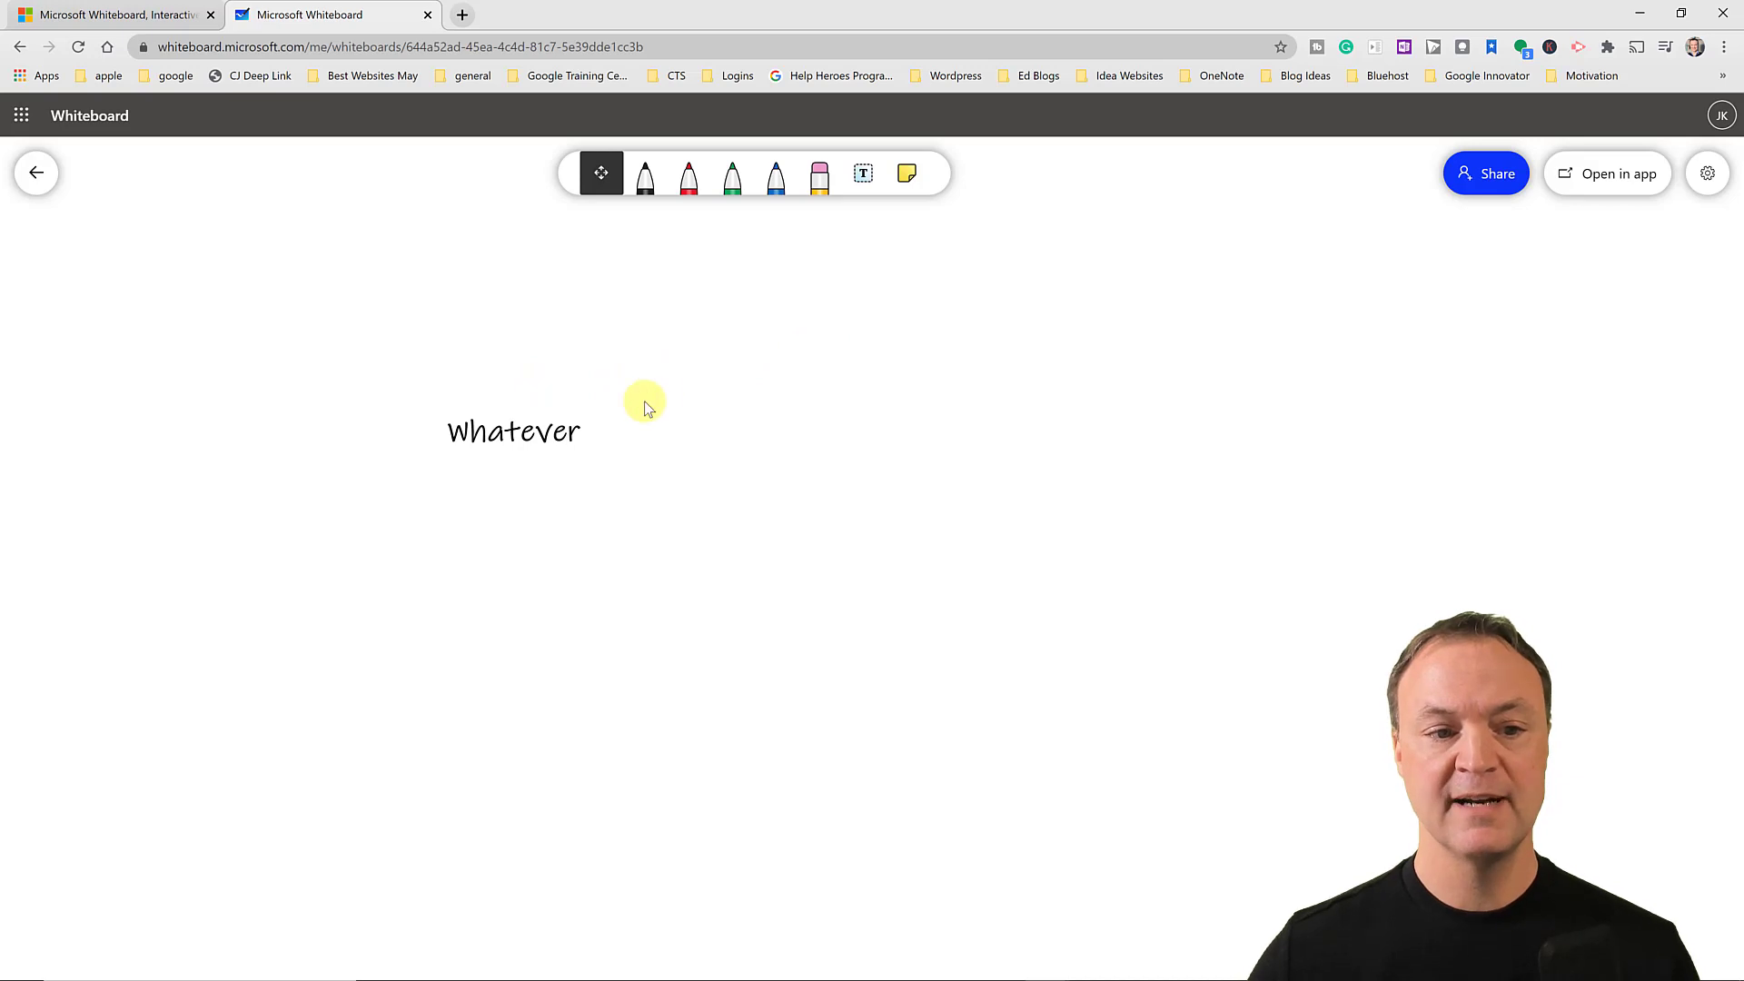
Change the colour of the "Whatever" text to dark green.
{"action": "left_click", "coordinate": [558, 435]}
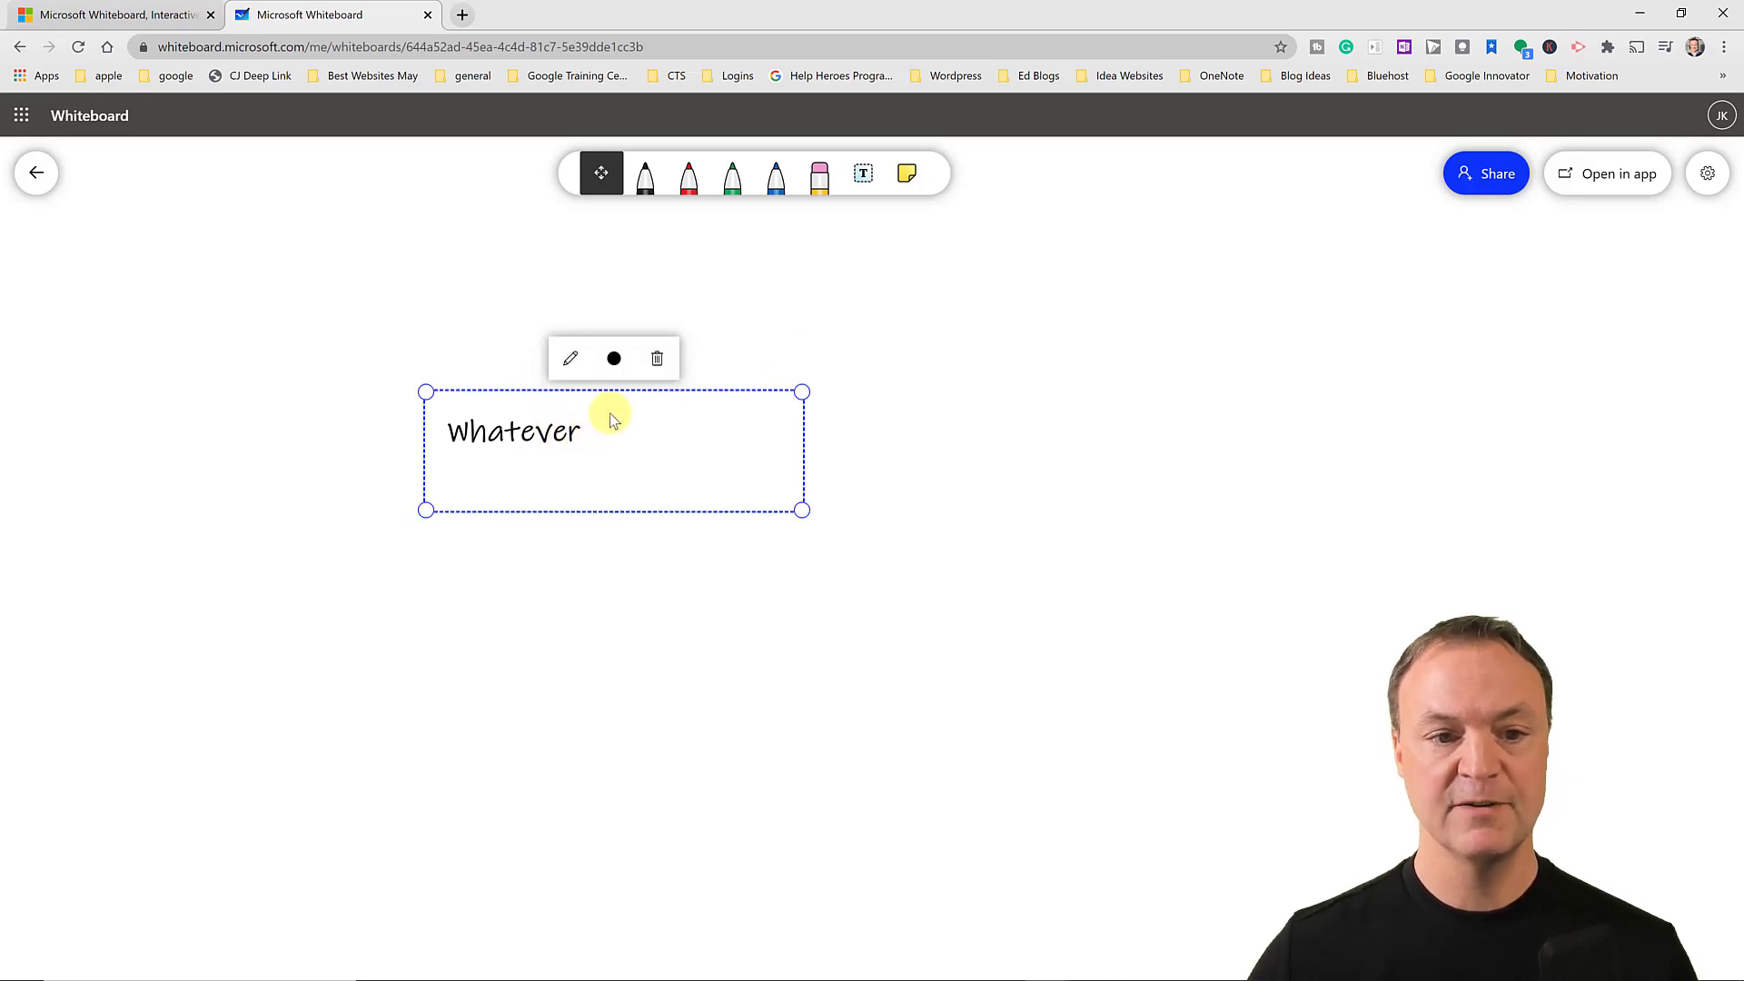
{"action": "left_click", "coordinate": [614, 363]}
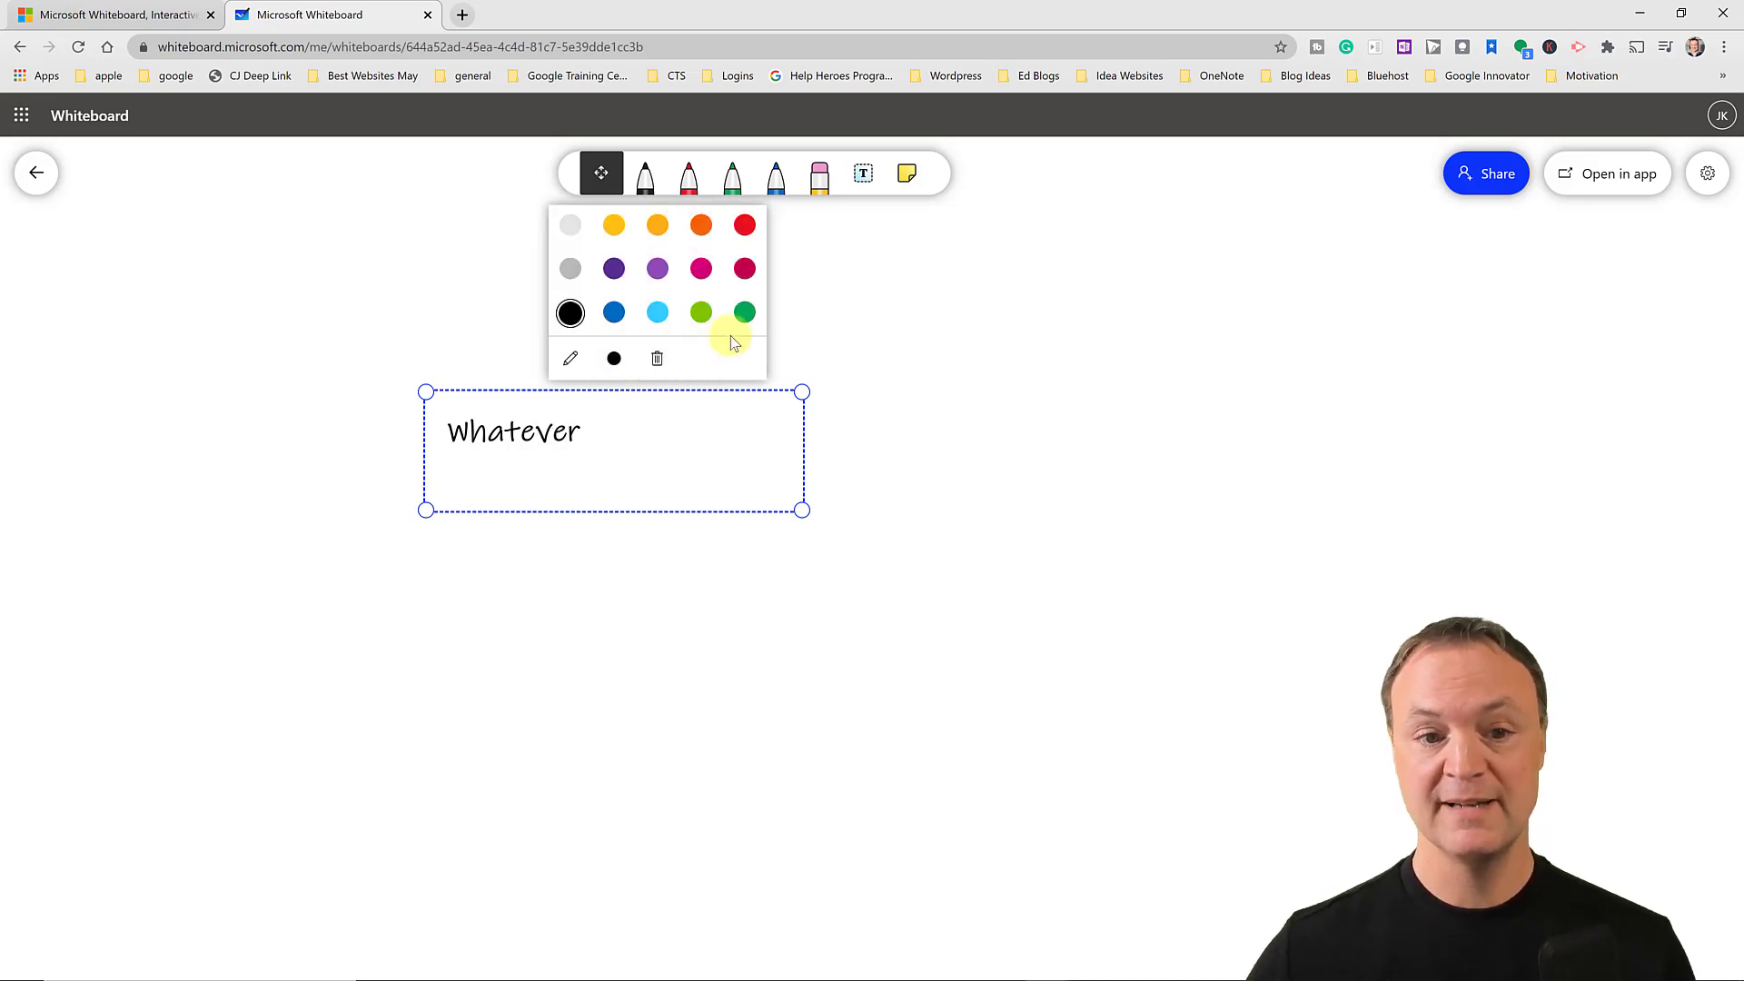
{"action": "left_click", "coordinate": [744, 313]}
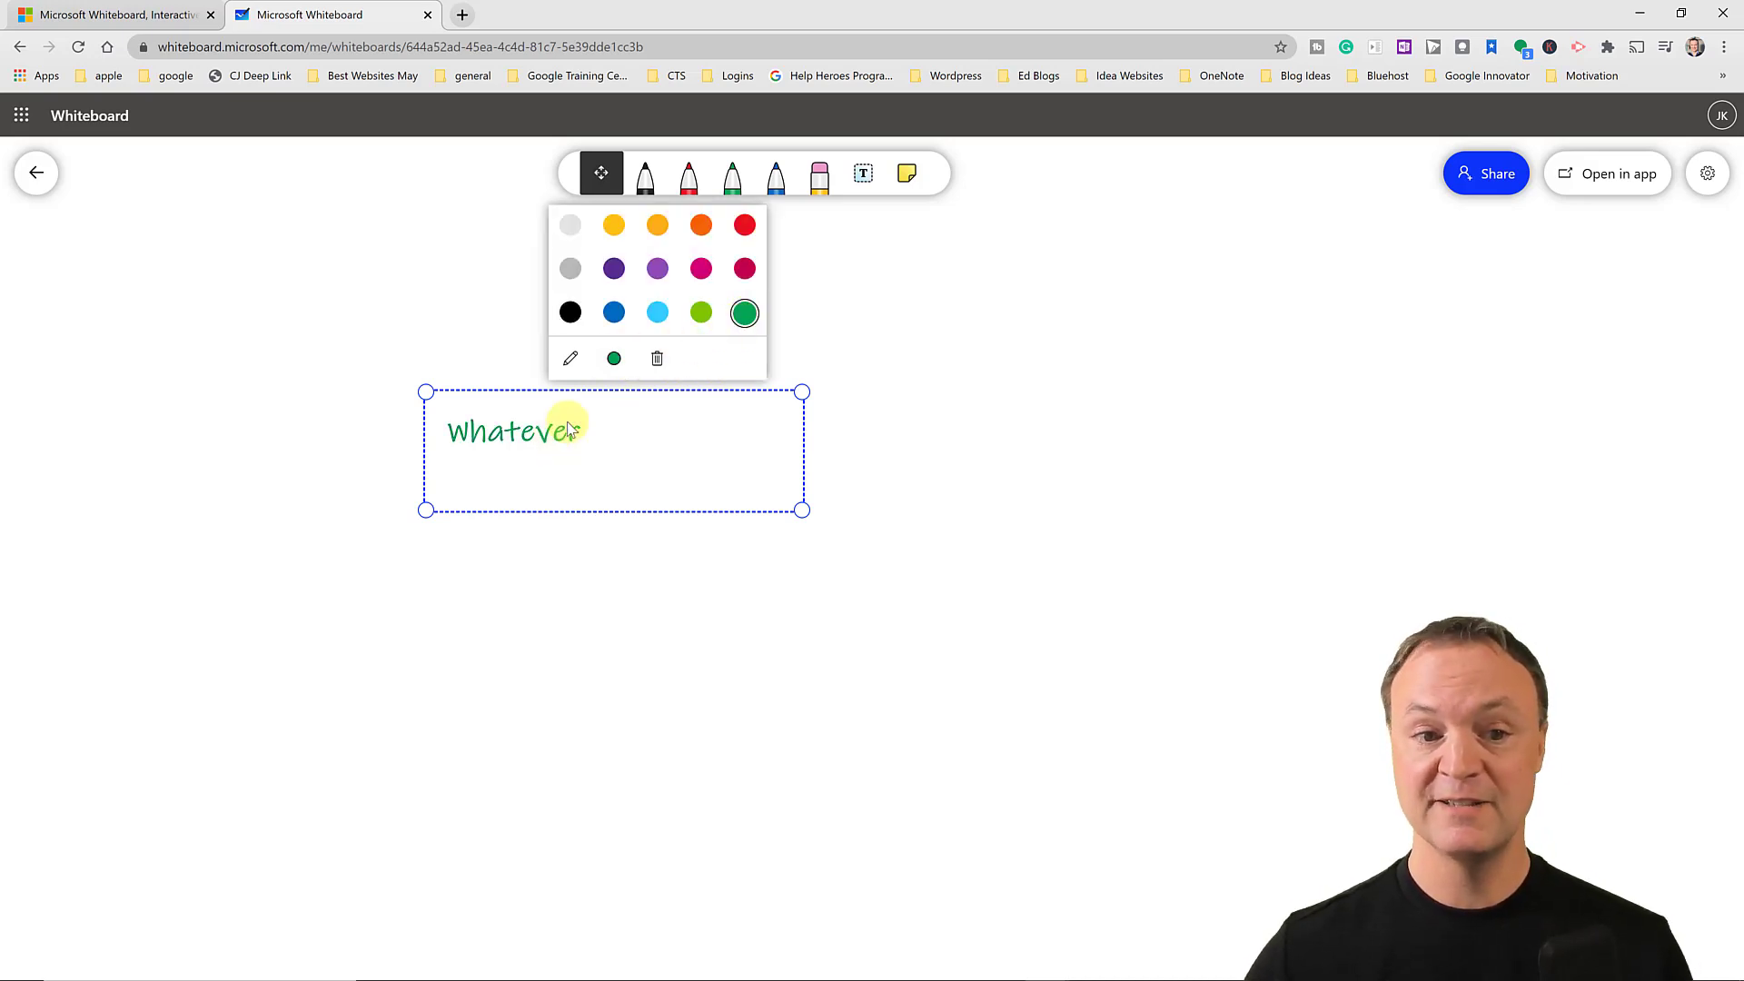
Extend the green text to "Whatever we want" and enlarge its text box slightly.
{"action": "left_click", "coordinate": [571, 362]}
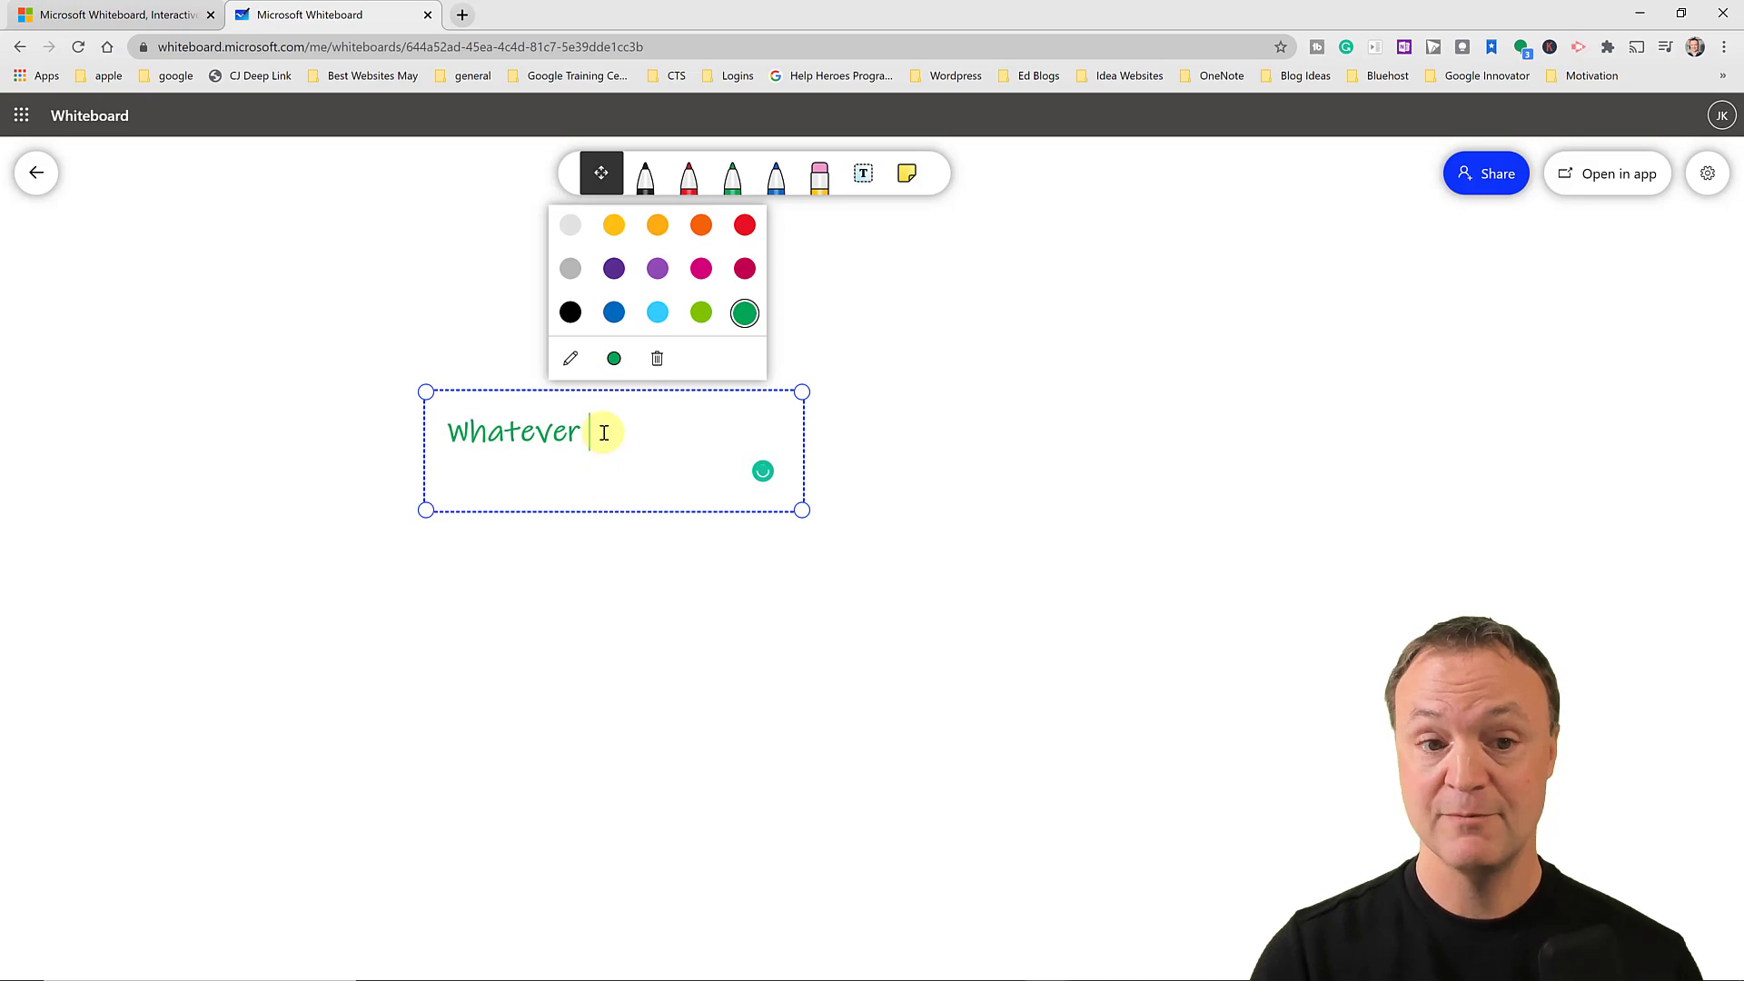
{"action": "type", "text": "we want"}
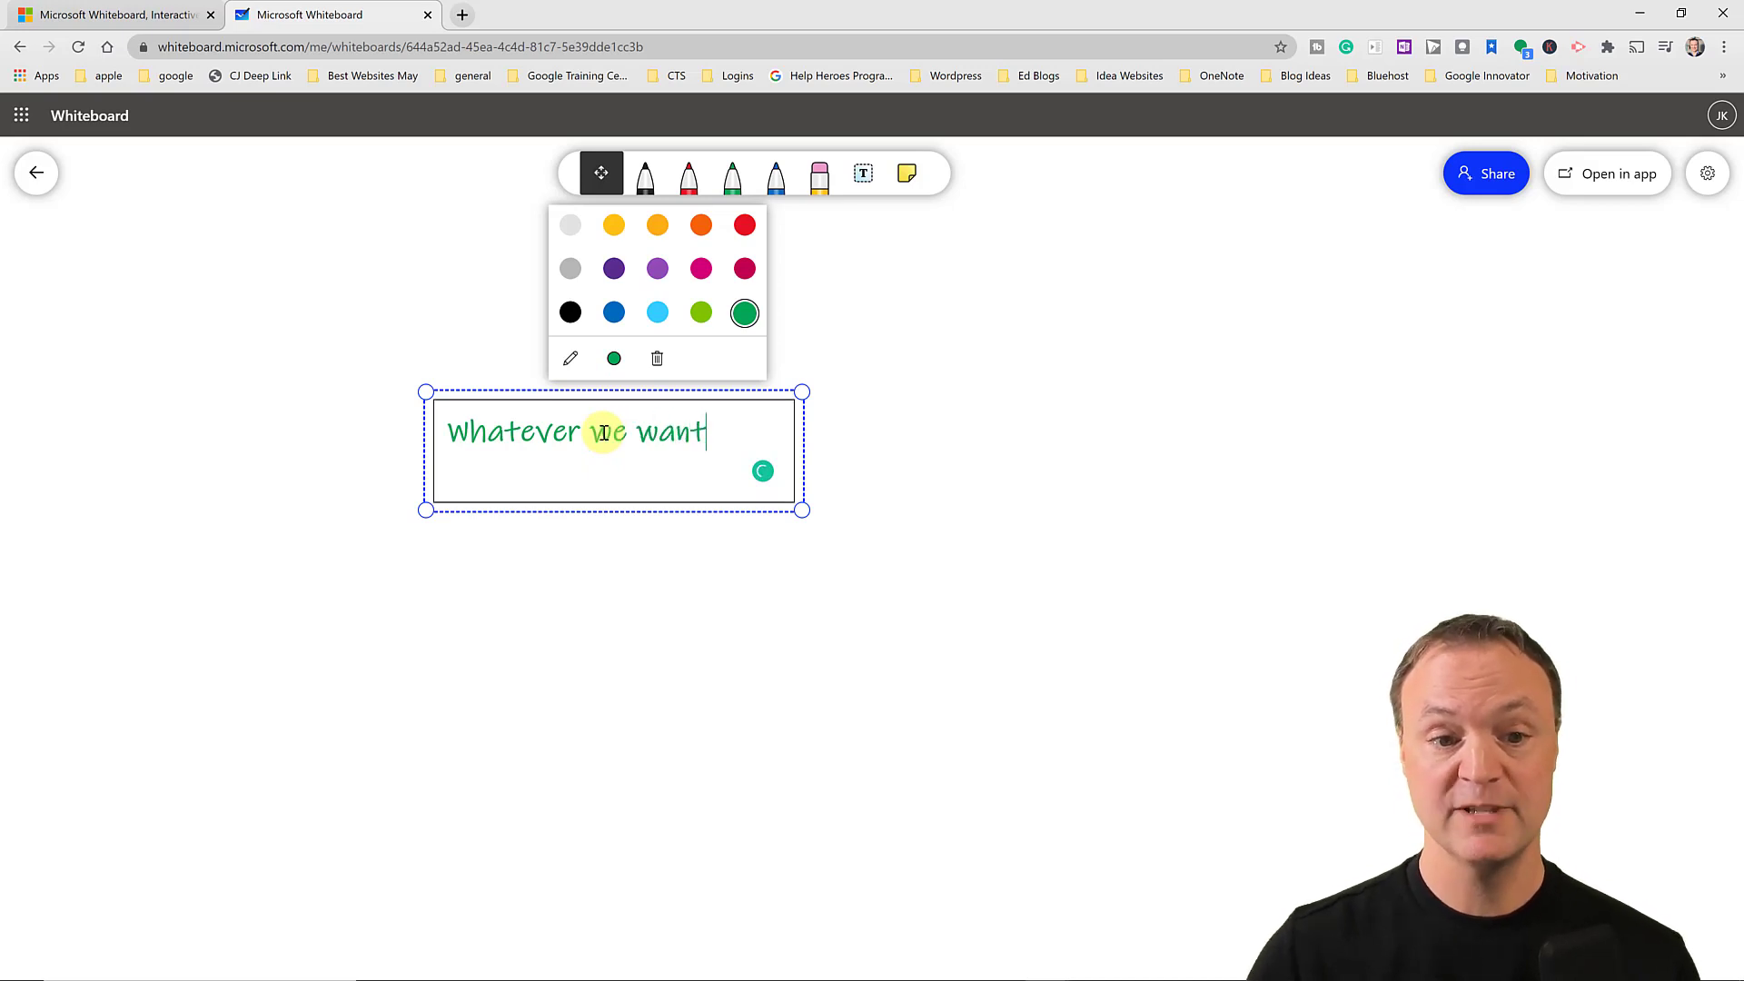
{"action": "left_click_drag", "start_coordinate": [802, 509], "coordinate": [894, 539]}
{"action": "left_click", "coordinate": [1027, 505]}
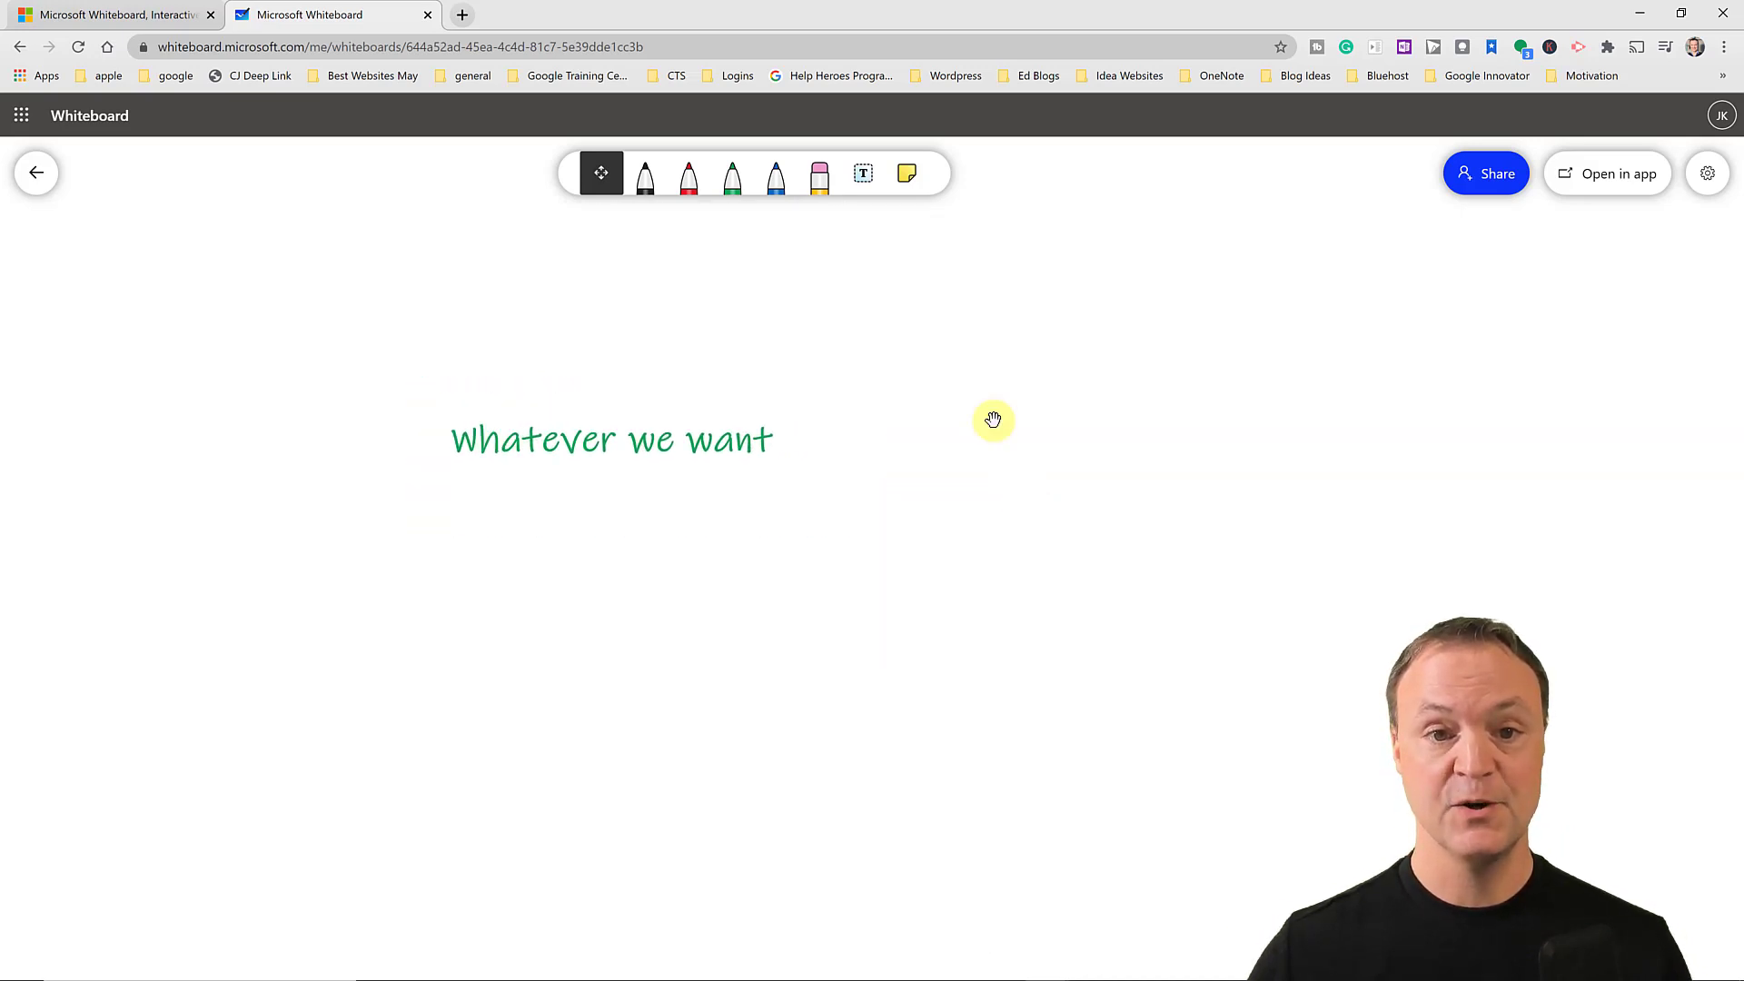
Add a yellow sticky note, place it below the "Whatever we want" text, and shift that text up above it.
{"action": "left_click", "coordinate": [910, 180]}
{"action": "left_click", "coordinate": [904, 609]}
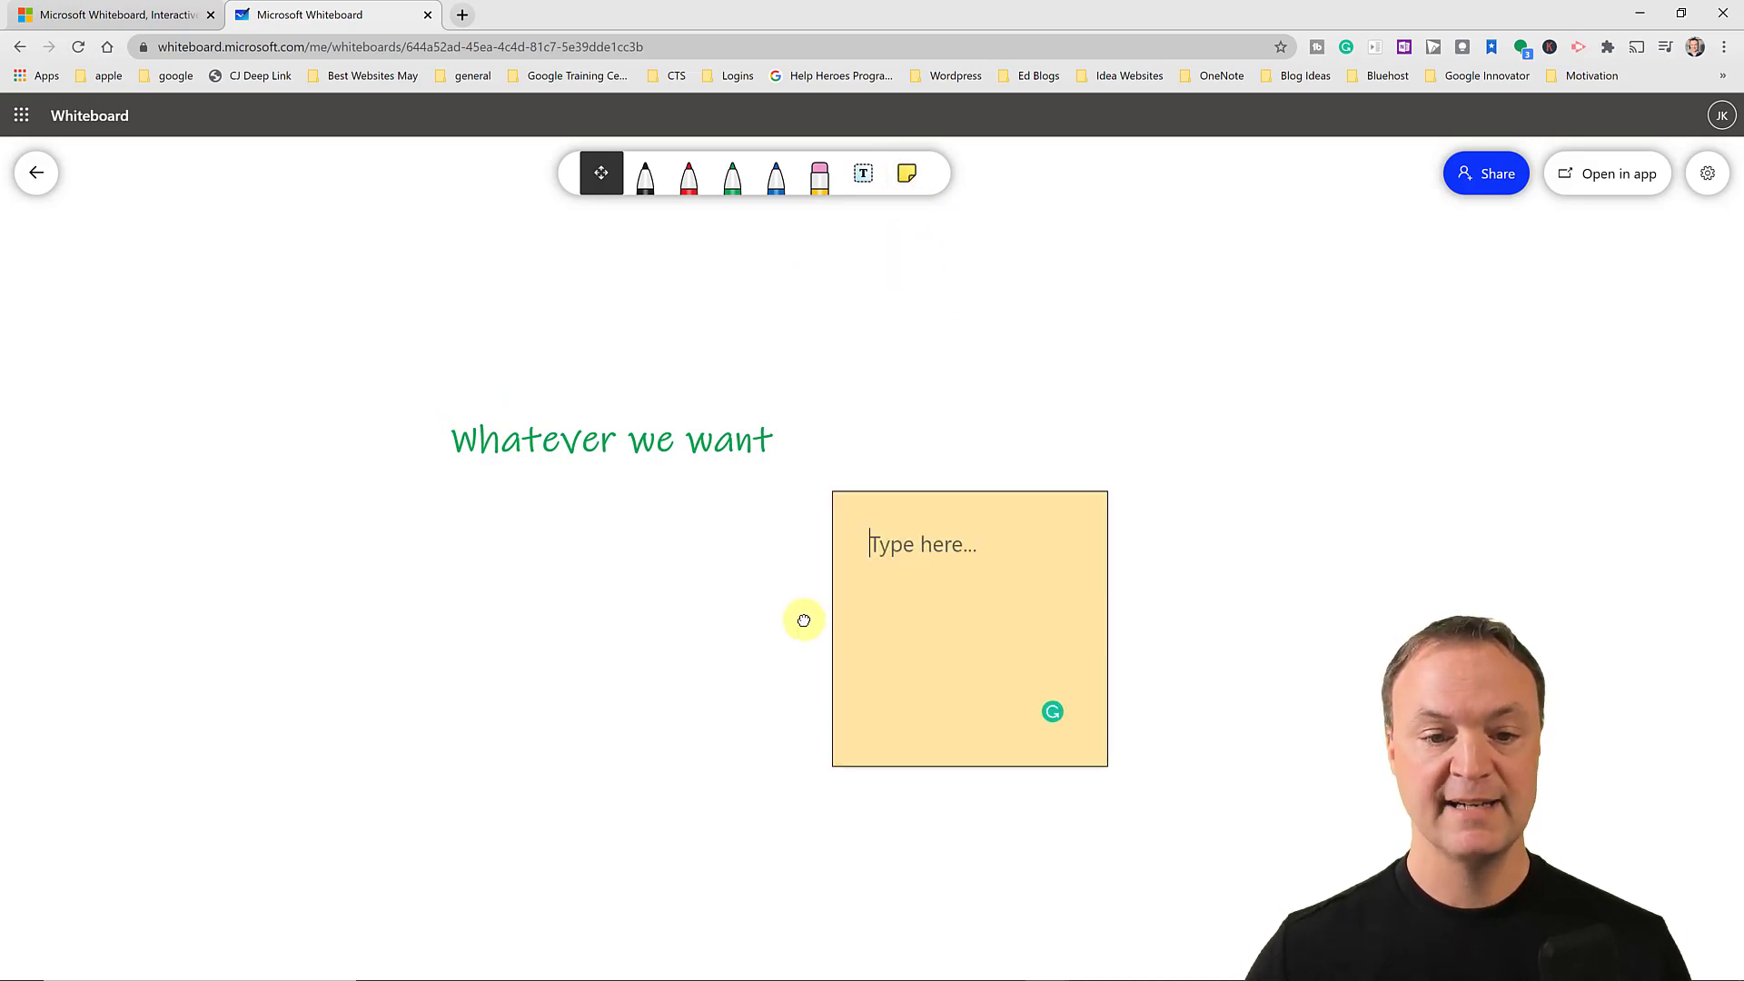
{"action": "mouse_move", "coordinate": [875, 479]}
{"action": "left_mouse_down"}
{"action": "mouse_move", "coordinate": [765, 487]}
{"action": "mouse_move", "coordinate": [537, 455]}
{"action": "mouse_move", "coordinate": [957, 459]}
{"action": "mouse_move", "coordinate": [992, 504]}
{"action": "mouse_move", "coordinate": [1027, 506]}
{"action": "mouse_move", "coordinate": [1004, 362]}
{"action": "mouse_move", "coordinate": [763, 440]}
{"action": "mouse_move", "coordinate": [511, 432]}
{"action": "mouse_move", "coordinate": [460, 455]}
{"action": "left_mouse_up"}
{"action": "left_click", "coordinate": [876, 506]}
{"action": "left_click", "coordinate": [1035, 640]}
{"action": "left_click", "coordinate": [642, 378]}
{"action": "left_click", "coordinate": [1135, 630]}
{"action": "left_click", "coordinate": [826, 509]}
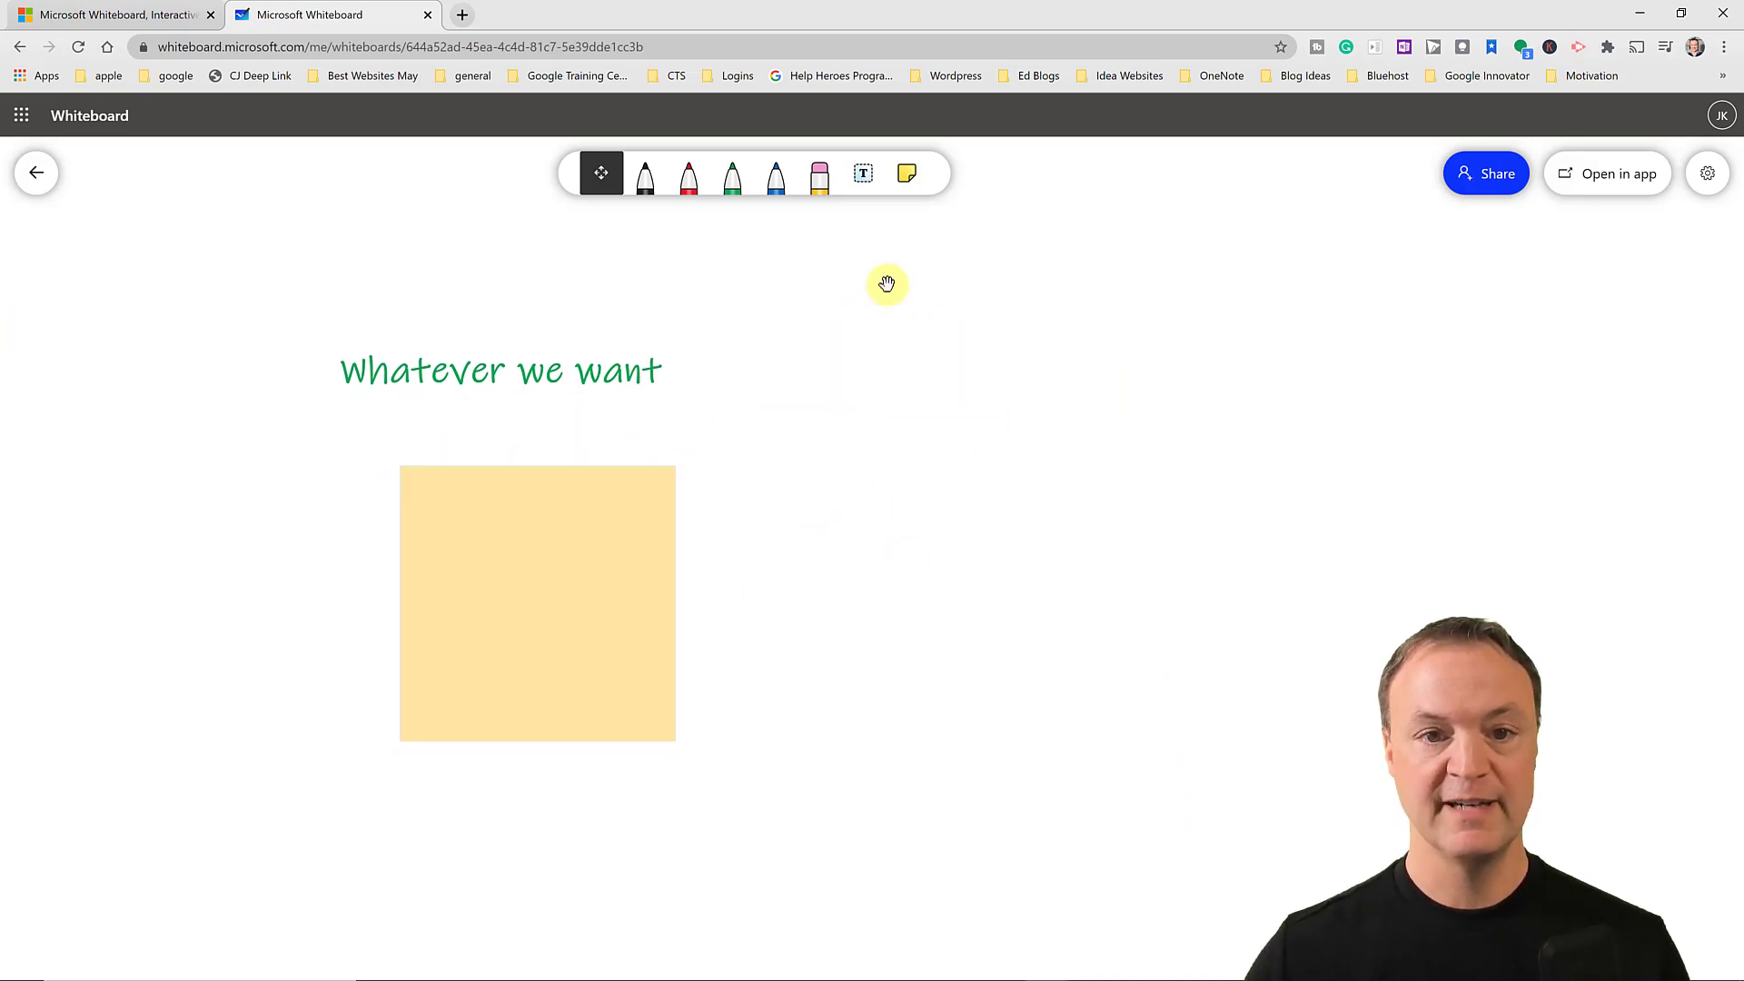
Add a second yellow sticky note and move it level with the first, well to its right.
{"action": "left_click", "coordinate": [908, 174]}
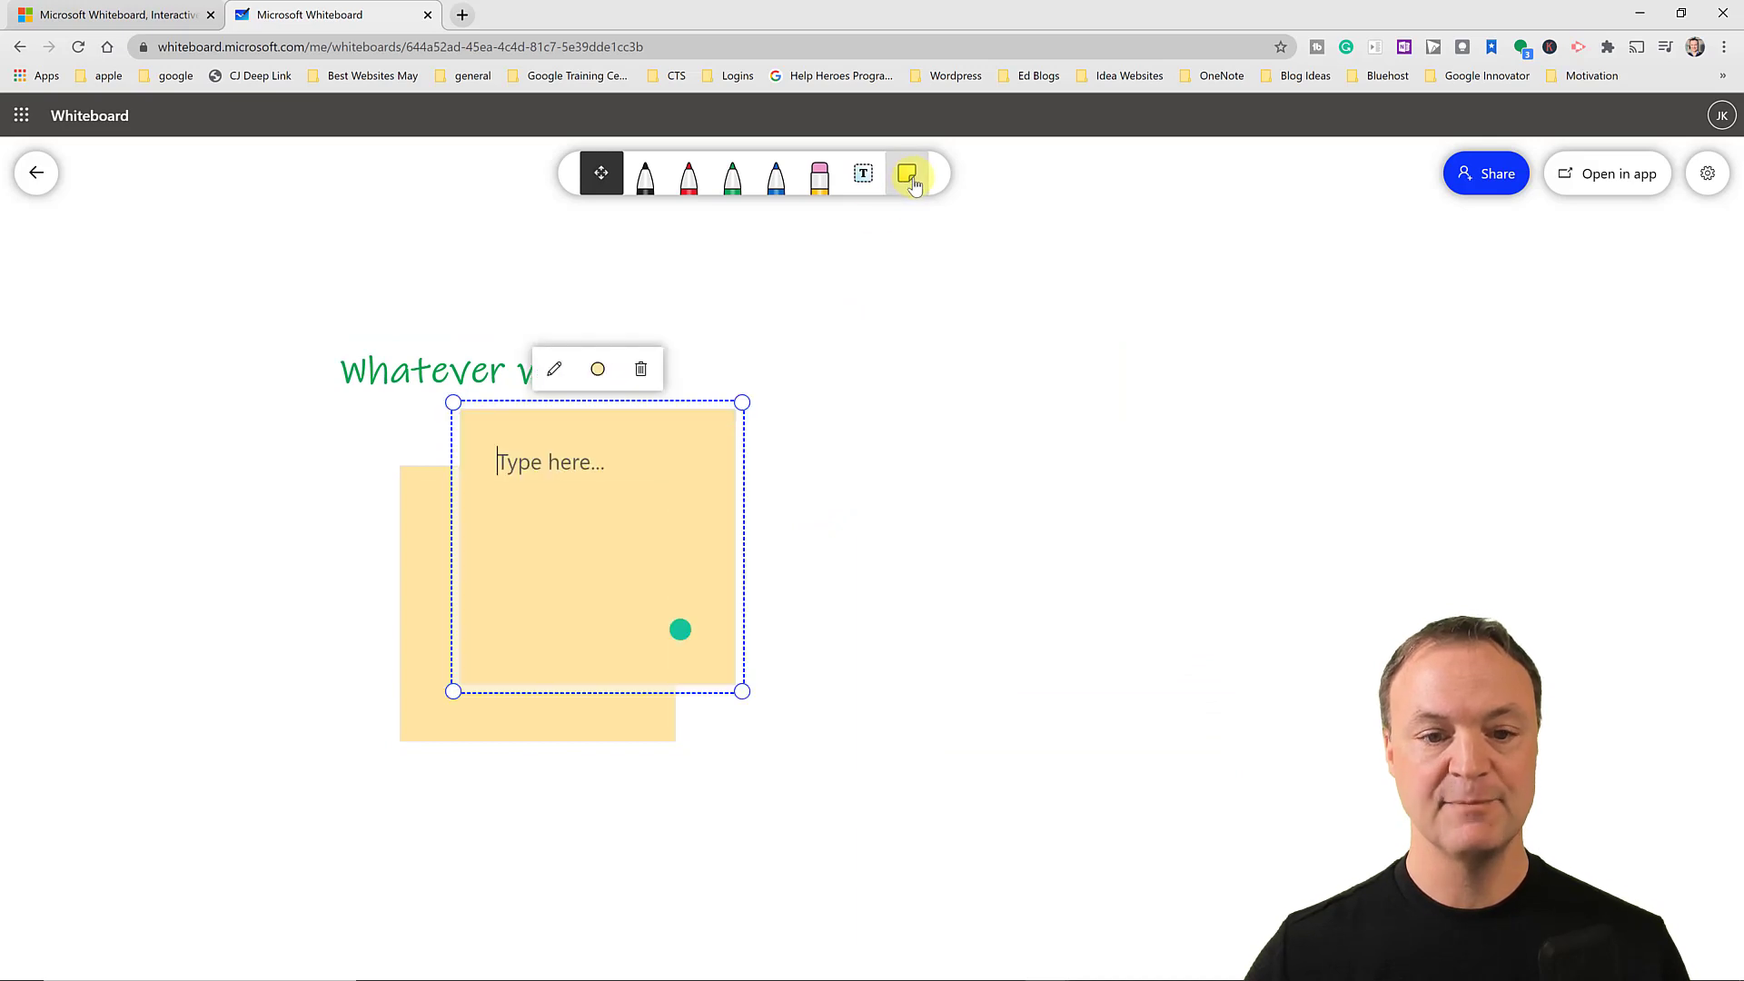
{"action": "left_click", "coordinate": [514, 399]}
{"action": "mouse_move", "coordinate": [515, 400]}
{"action": "left_mouse_down"}
{"action": "mouse_move", "coordinate": [598, 410]}
{"action": "mouse_move", "coordinate": [520, 364]}
{"action": "mouse_move", "coordinate": [836, 474]}
{"action": "mouse_move", "coordinate": [771, 459]}
{"action": "mouse_move", "coordinate": [1134, 435]}
{"action": "left_mouse_up"}
{"action": "left_click", "coordinate": [508, 407]}
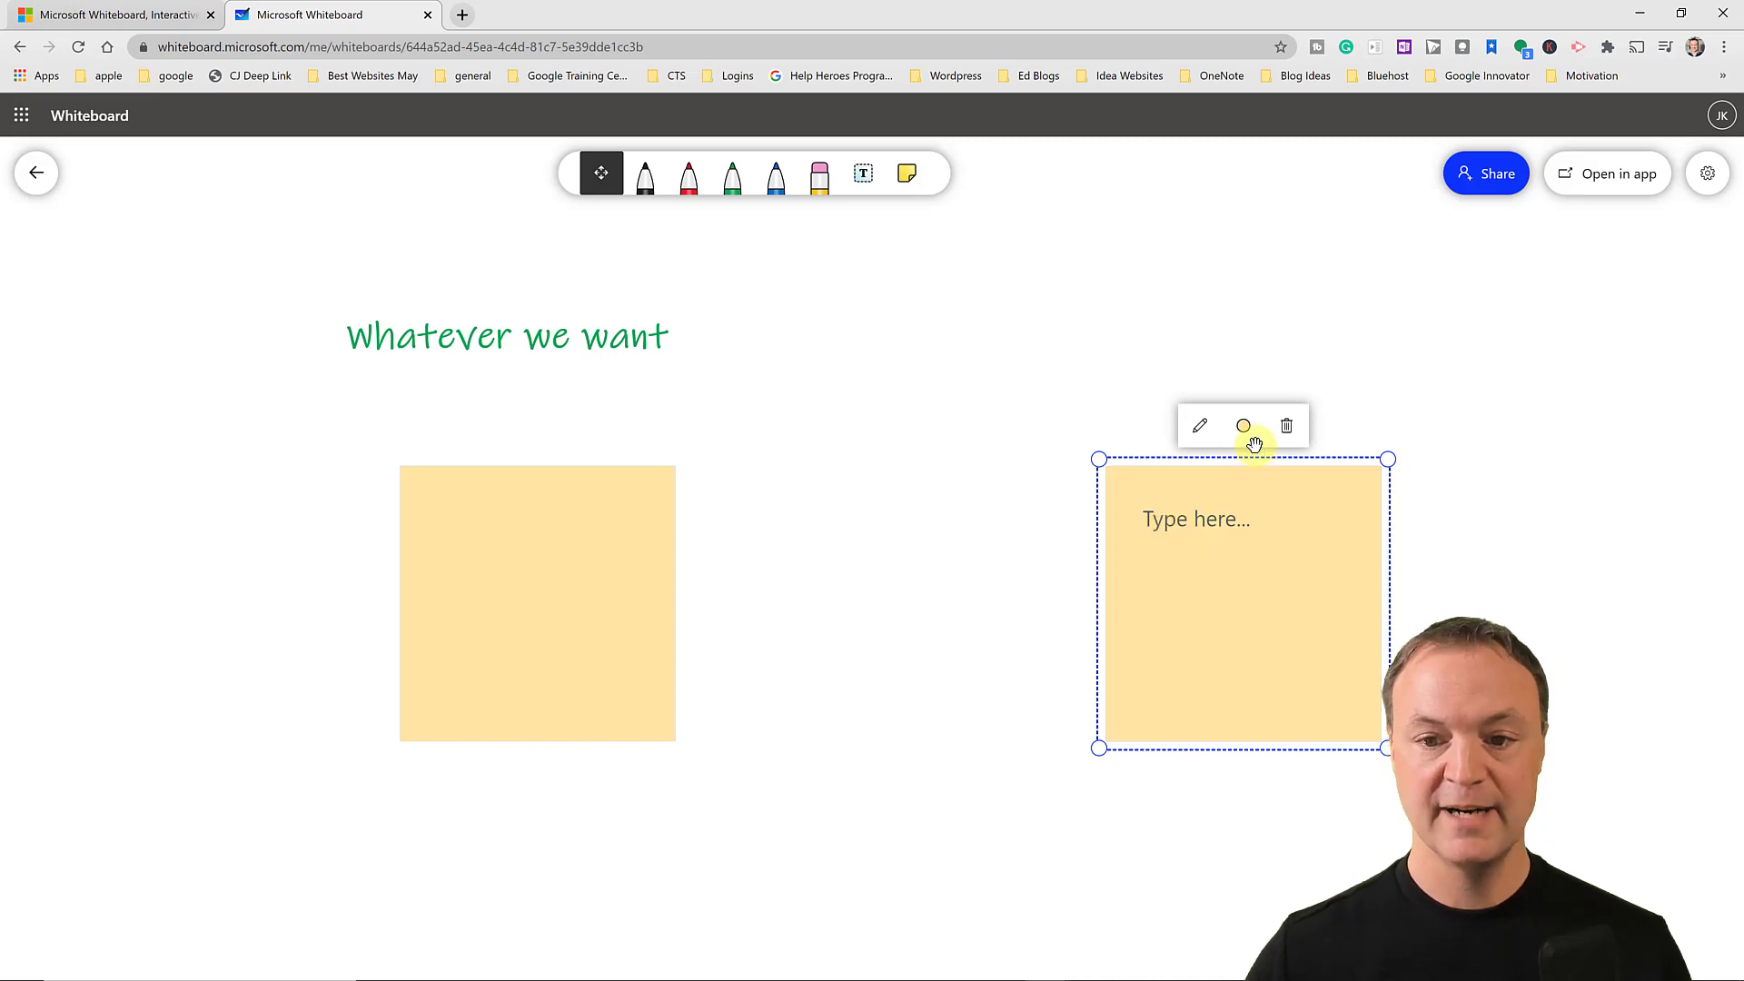
Enter "Types of dogs" on the second sticky note.
{"action": "left_click", "coordinate": [1199, 425]}
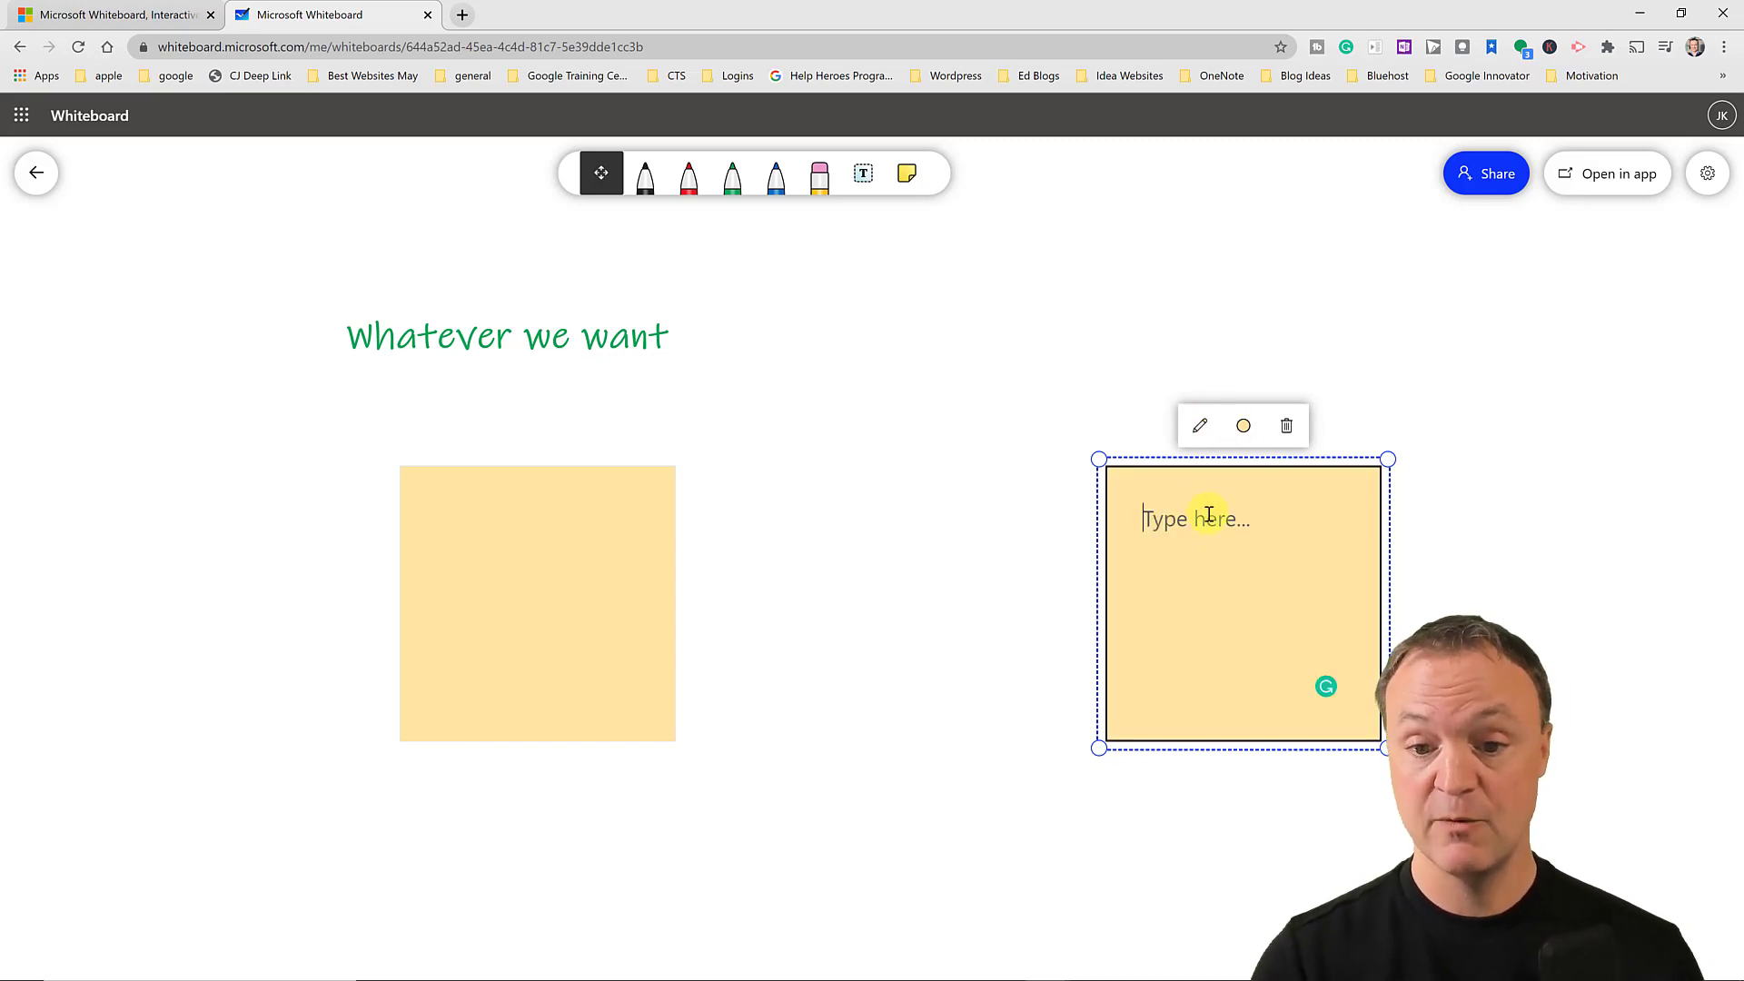
{"action": "type", "text": "Types of"}
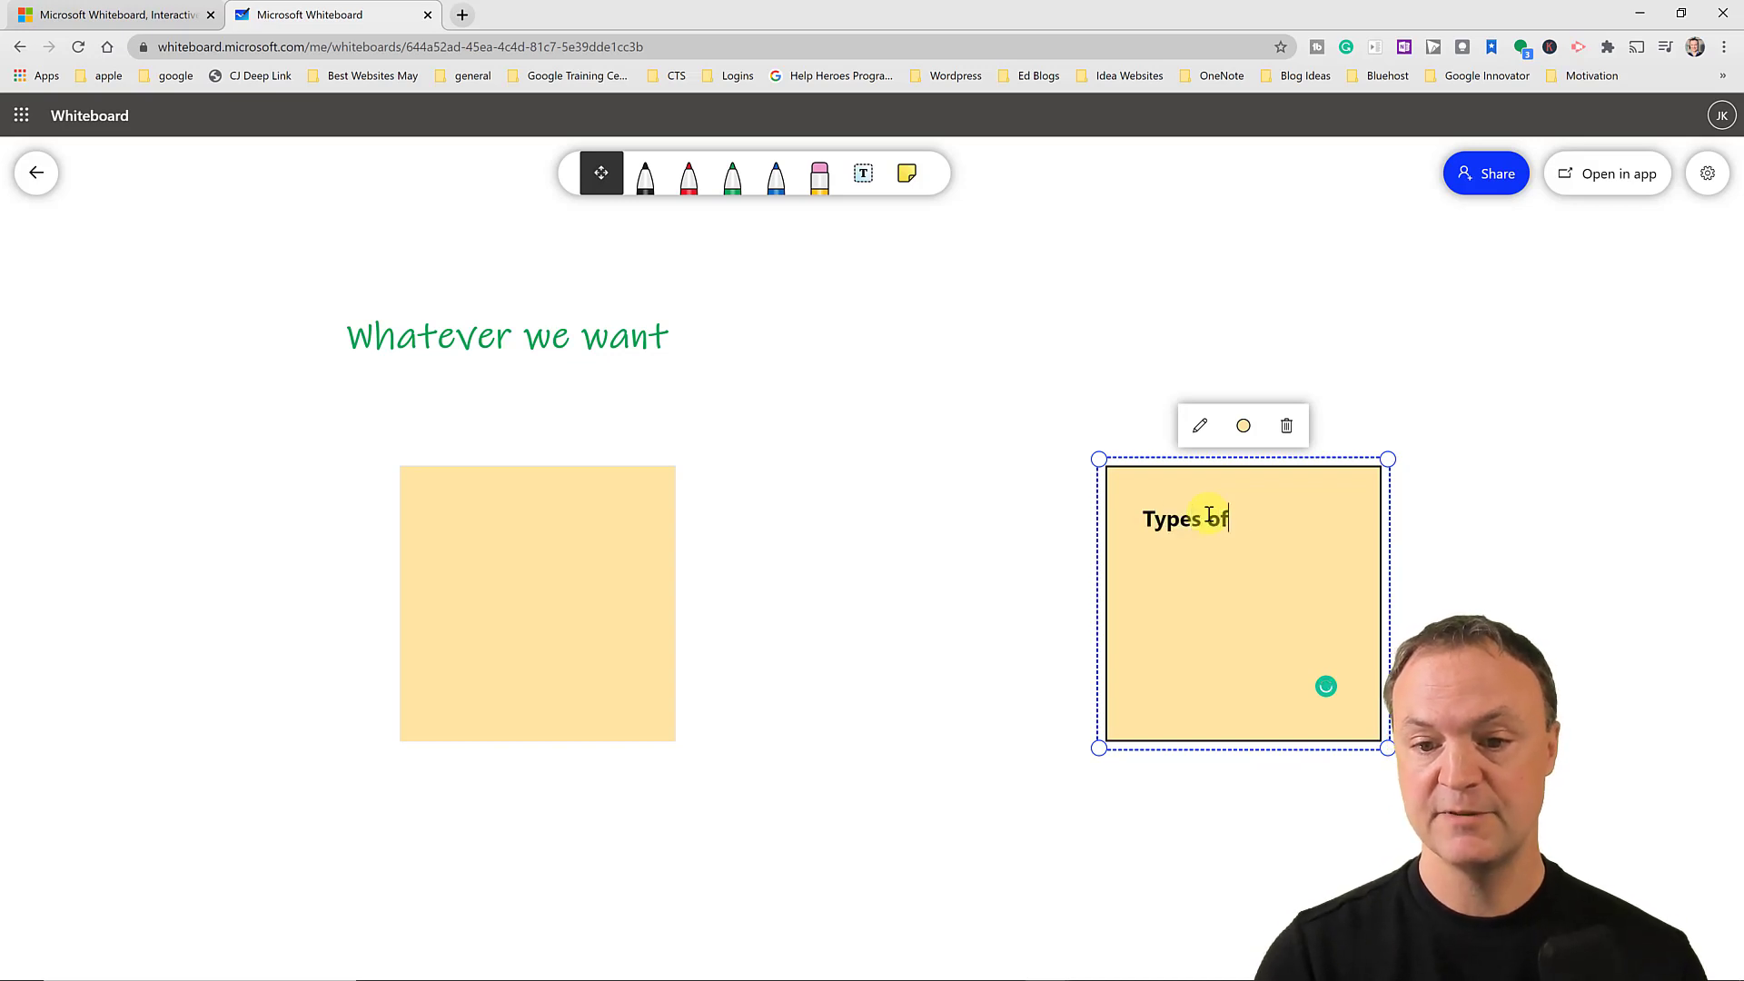
{"action": "type", "text": " dogs"}
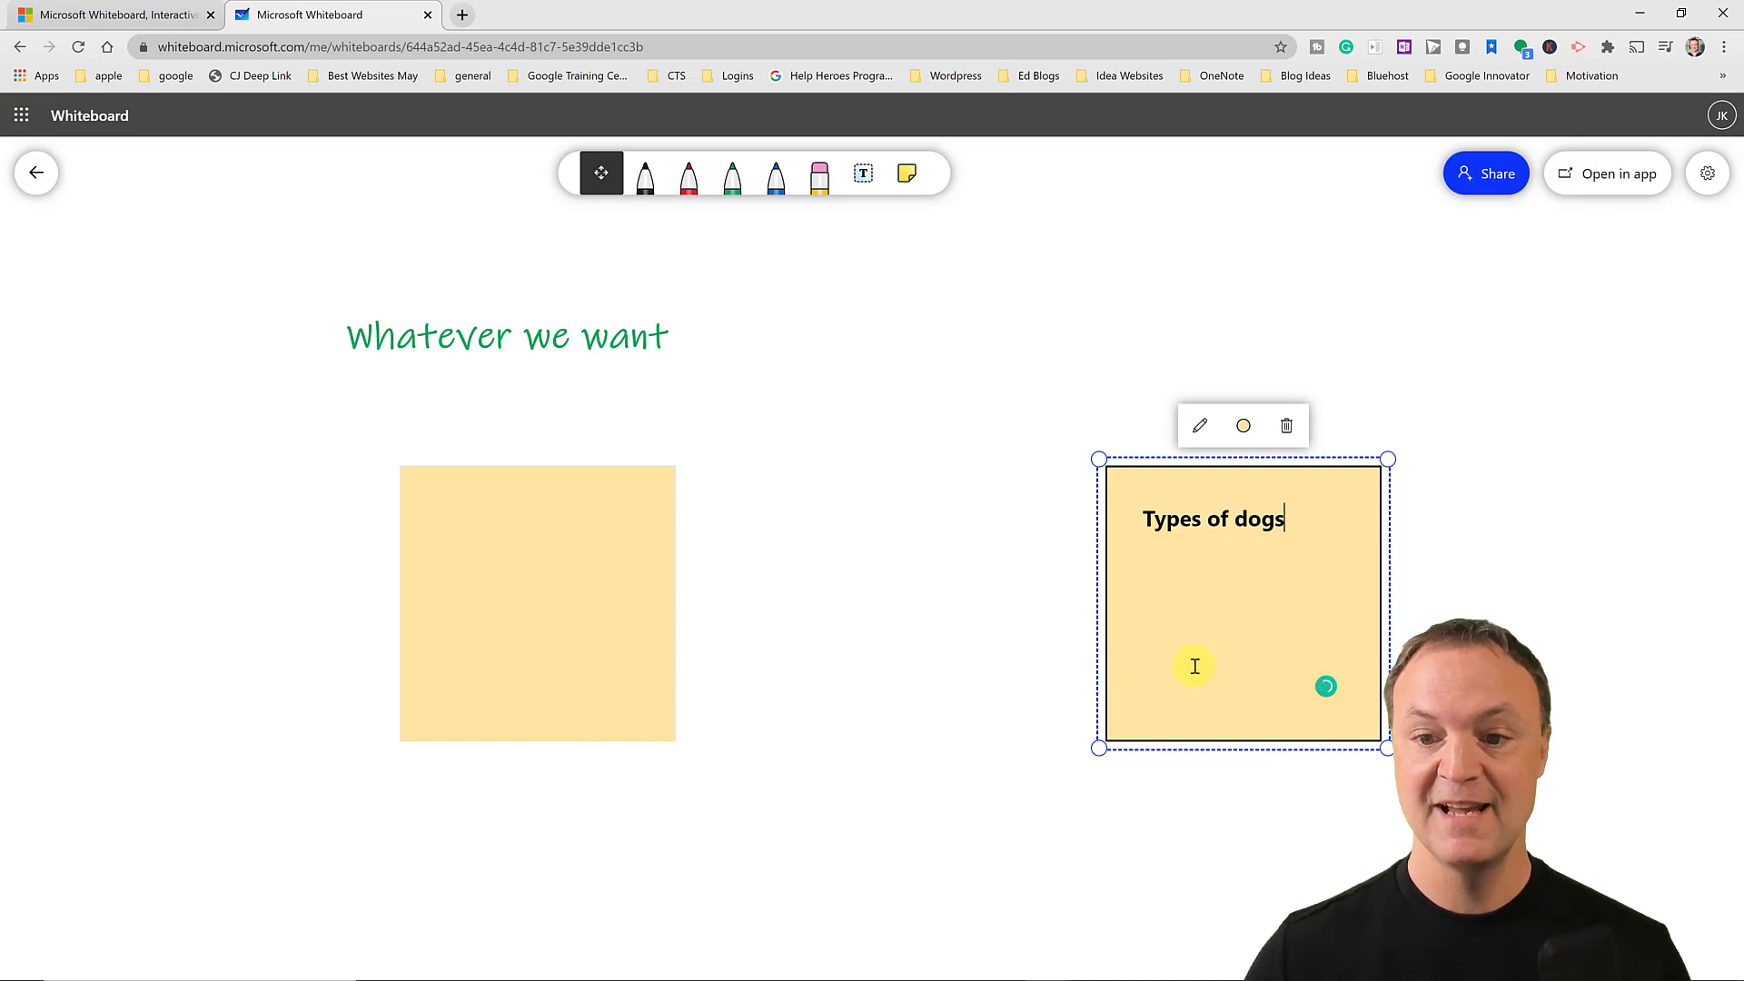
{"action": "left_click", "coordinate": [1004, 634]}
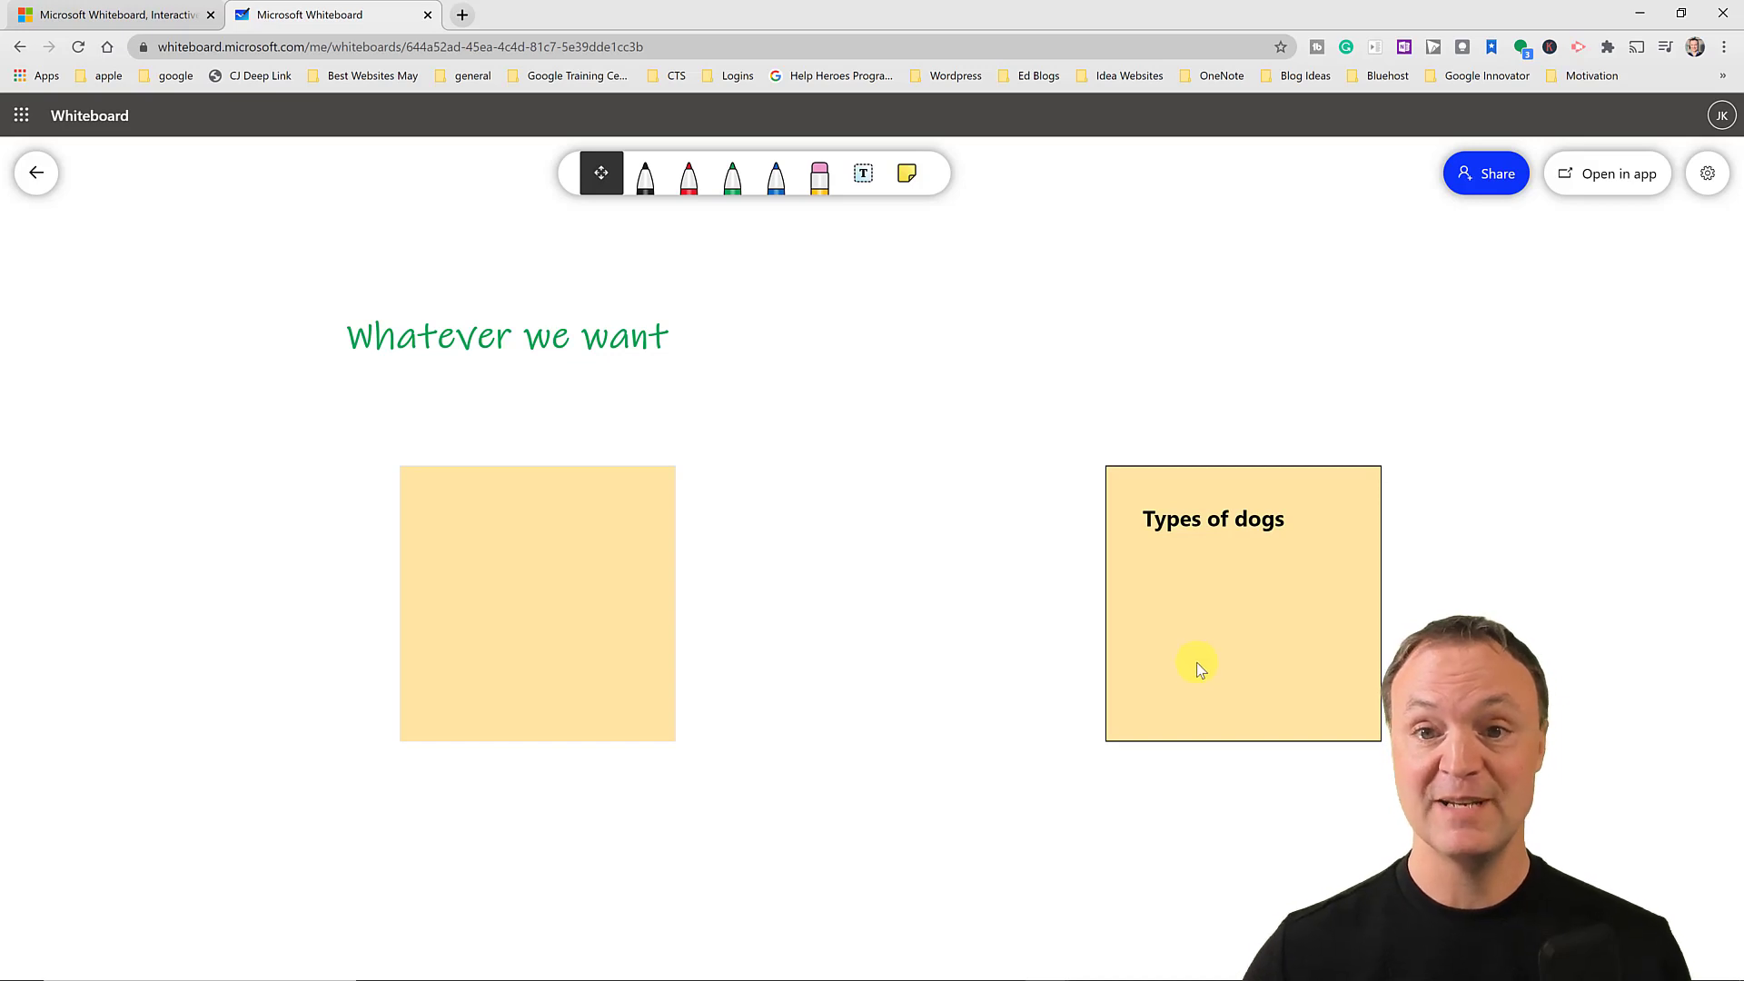
Draw a black check mark on the blank sticky note and a red check mark just below it.
{"action": "left_click", "coordinate": [577, 624]}
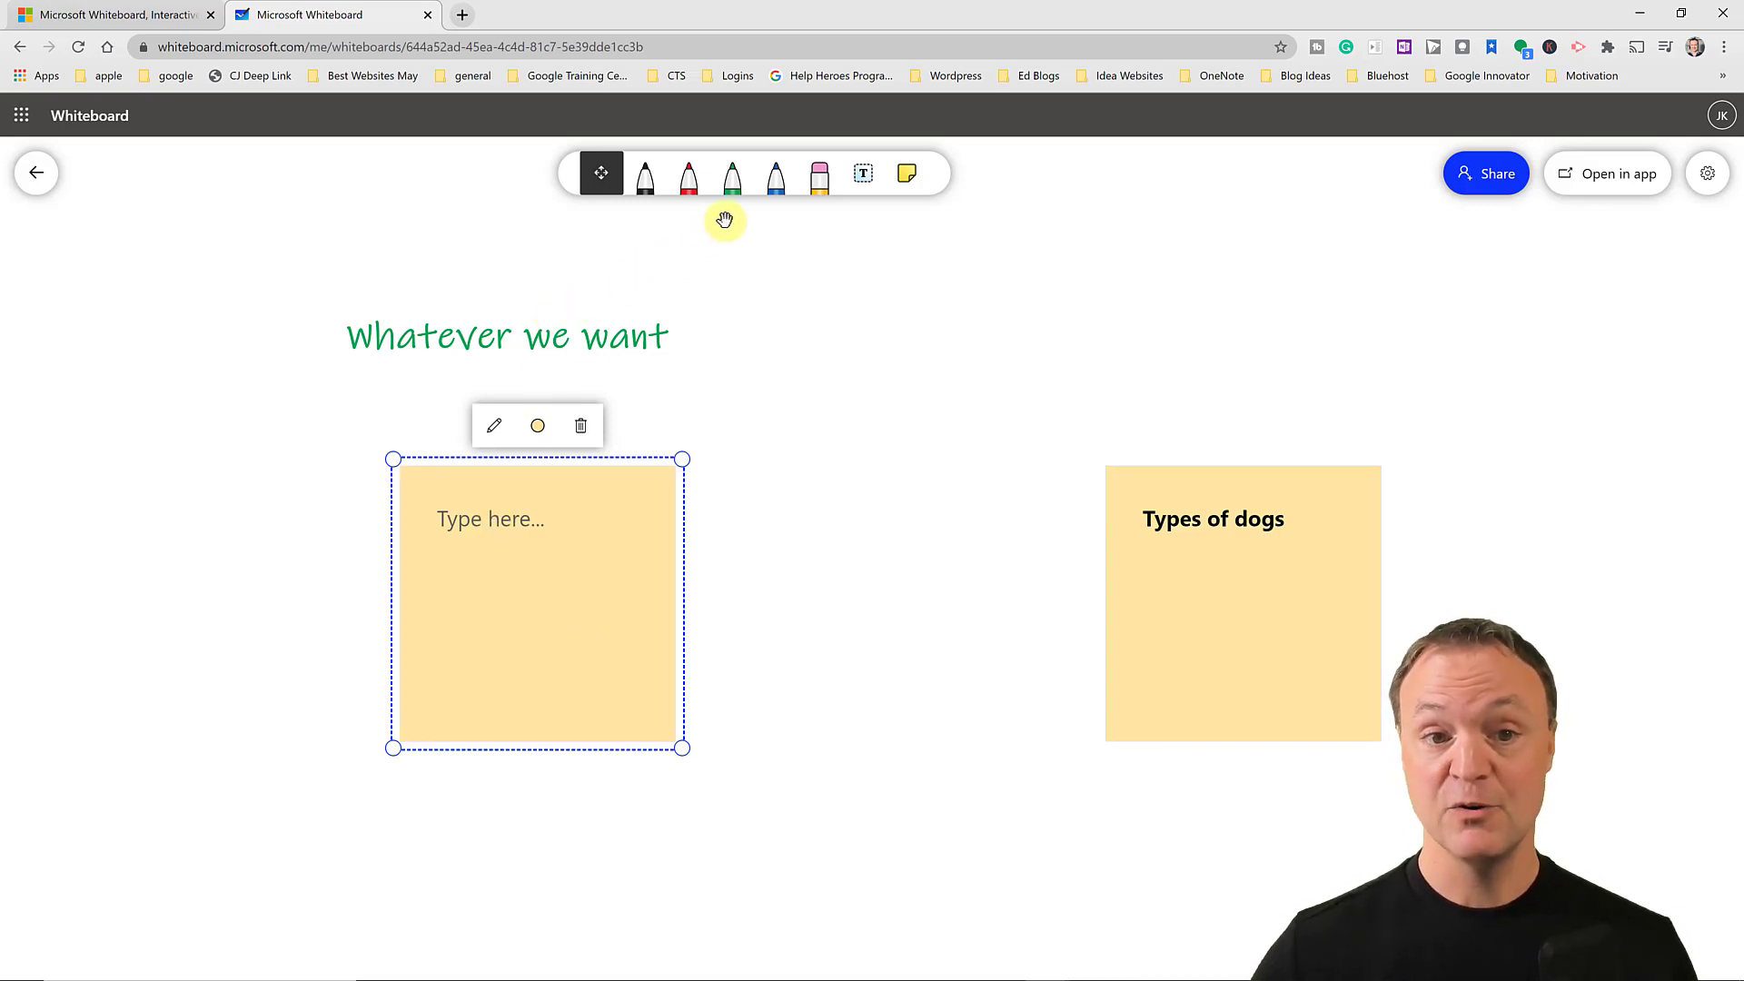
{"action": "left_click", "coordinate": [645, 174]}
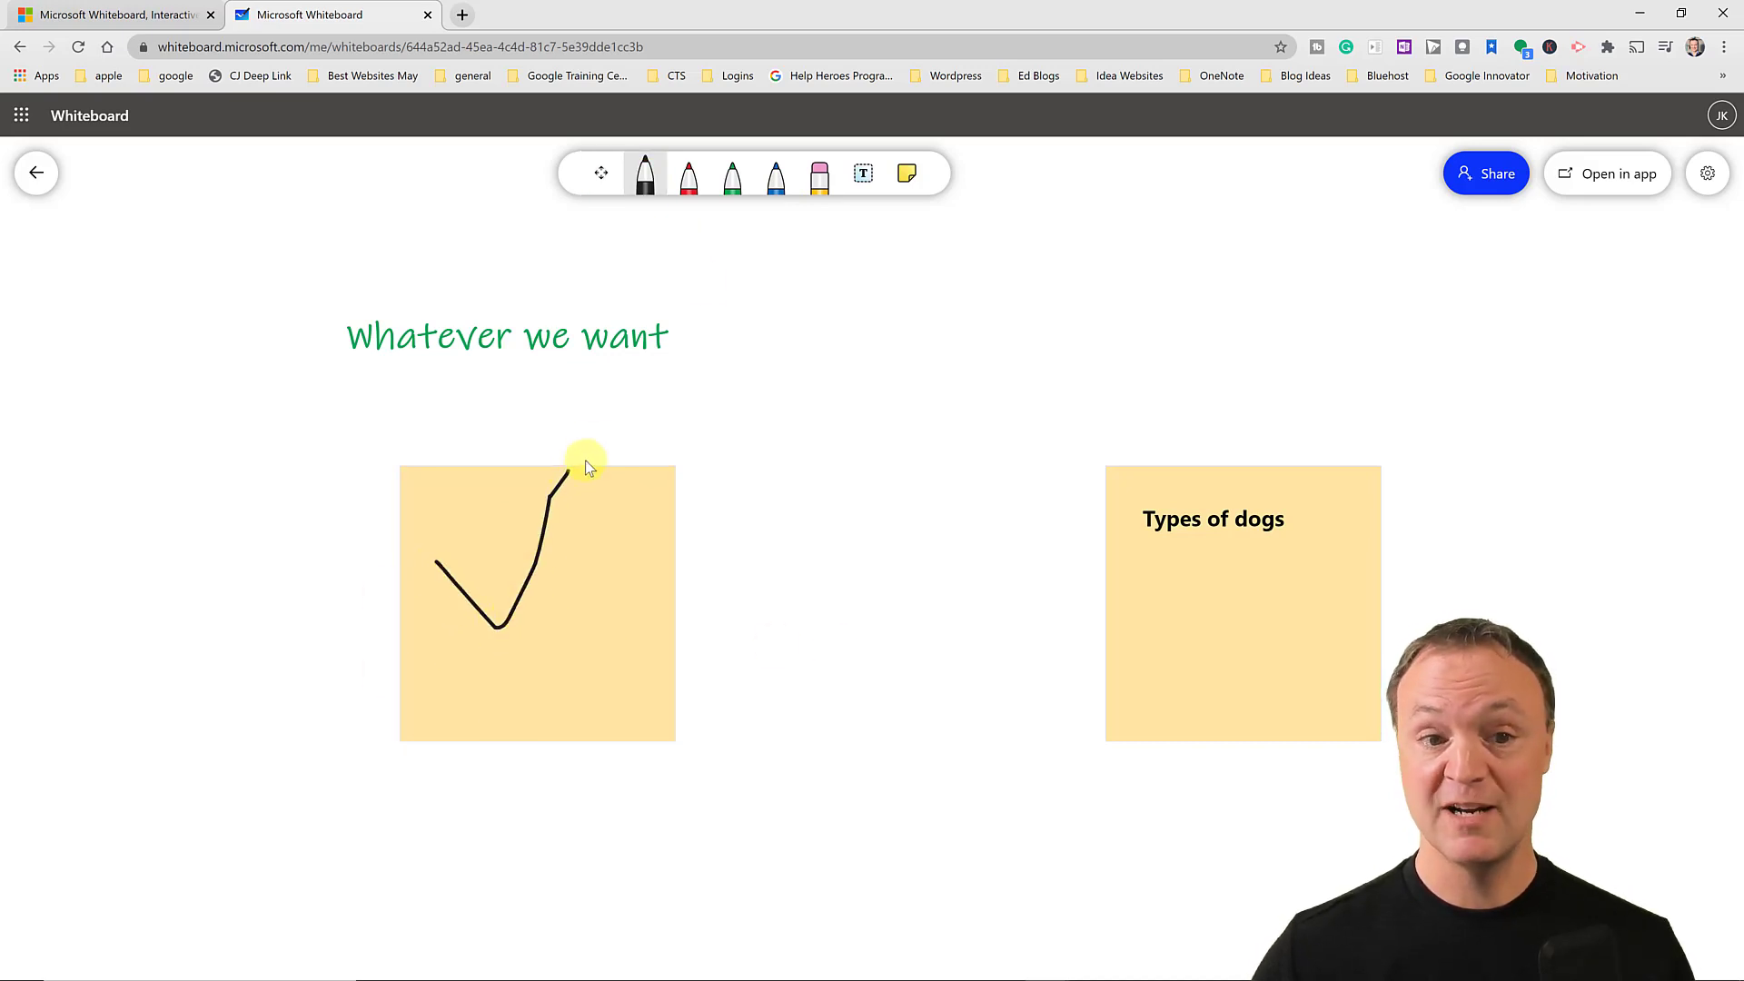
{"action": "left_click", "coordinate": [688, 181]}
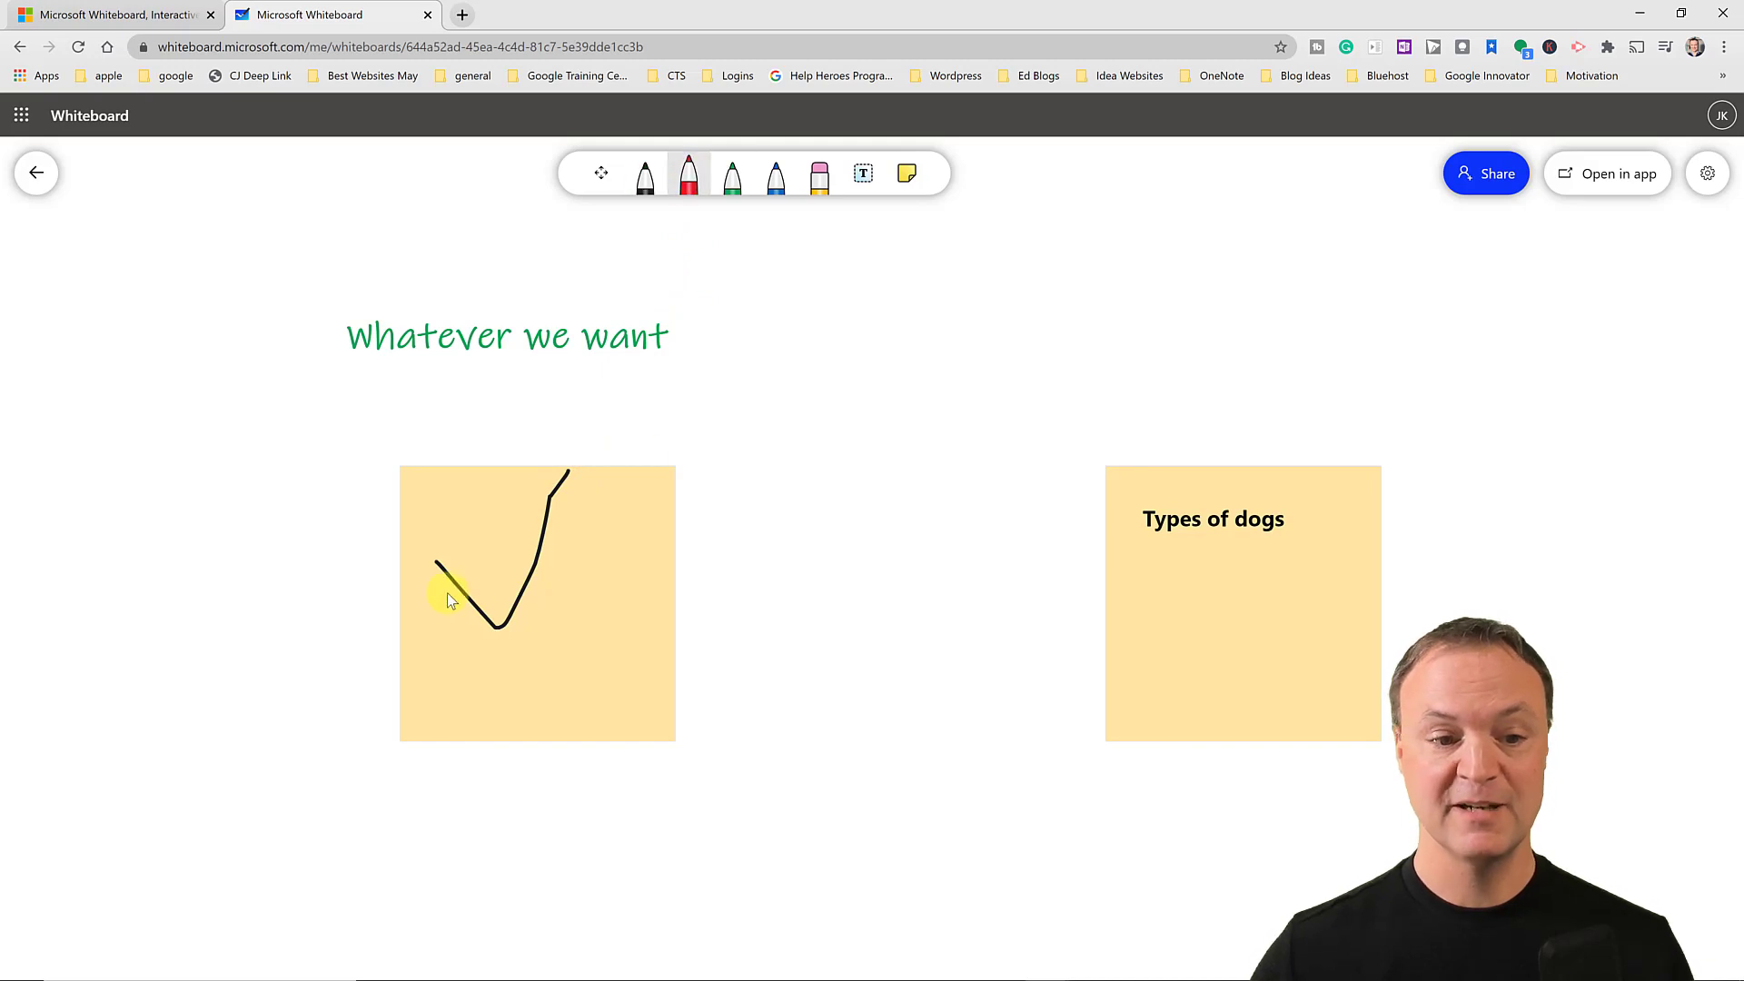
{"action": "mouse_move", "coordinate": [442, 602]}
{"action": "left_mouse_down"}
{"action": "mouse_move", "coordinate": [536, 646]}
{"action": "mouse_move", "coordinate": [621, 477]}
{"action": "left_mouse_up"}
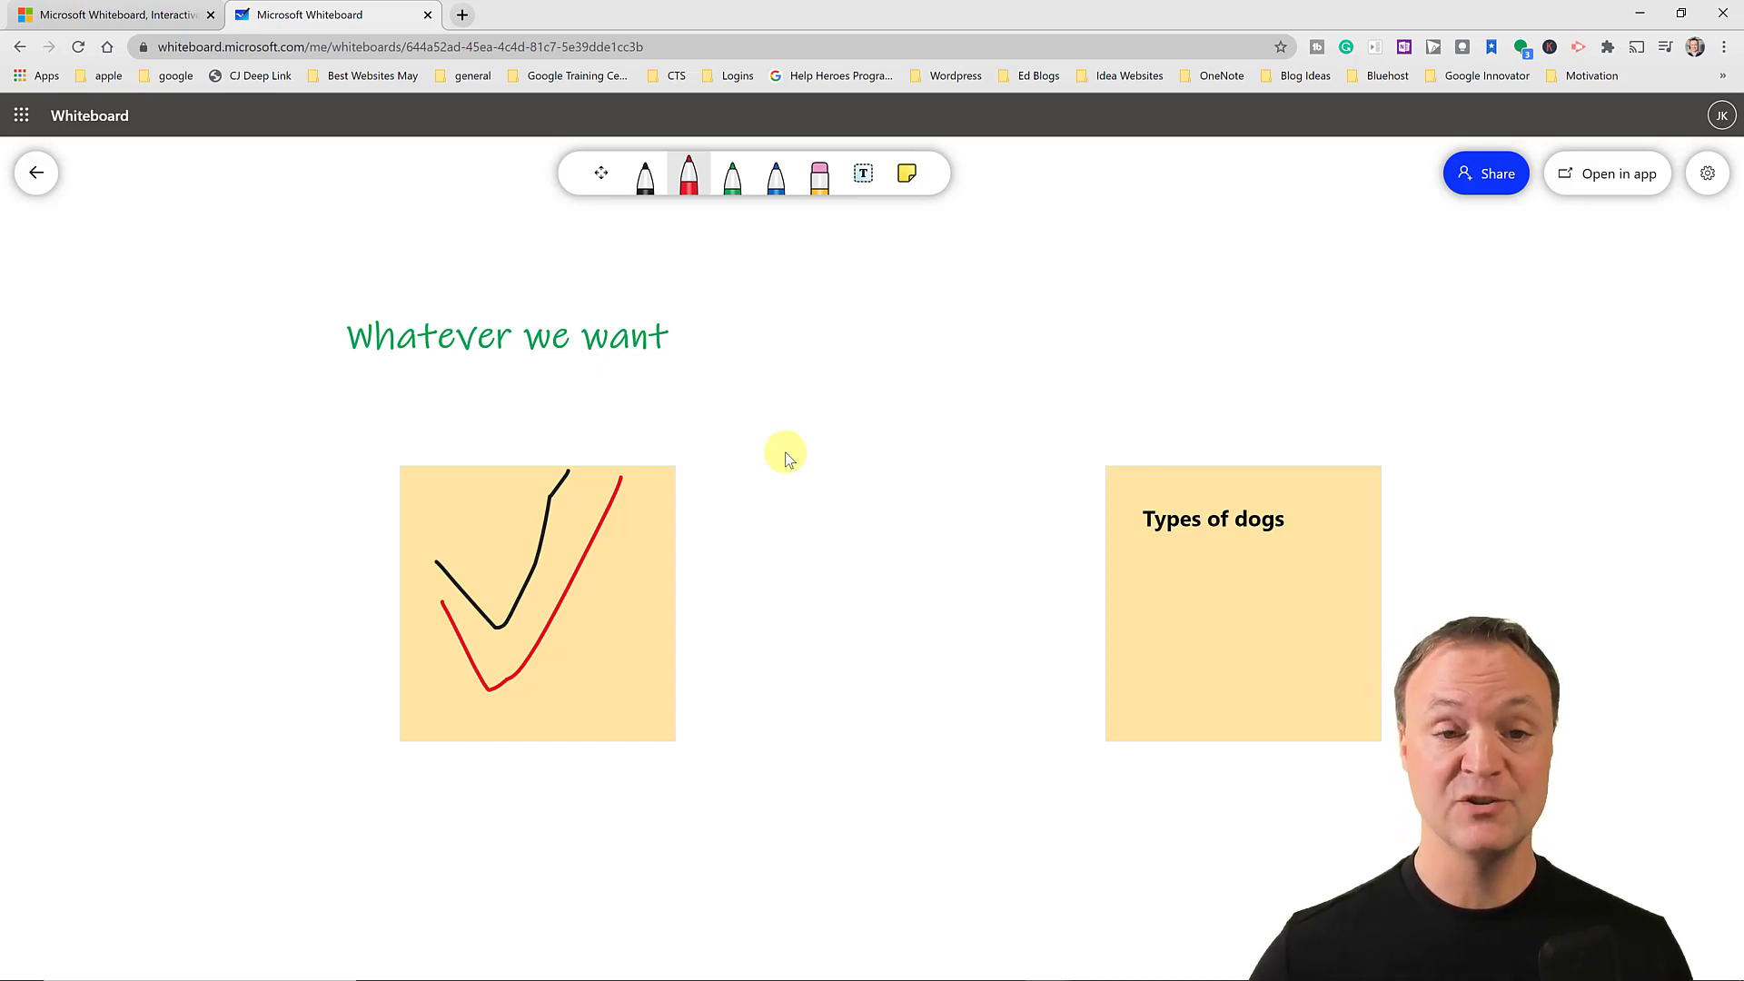
{"action": "left_click", "coordinate": [733, 174]}
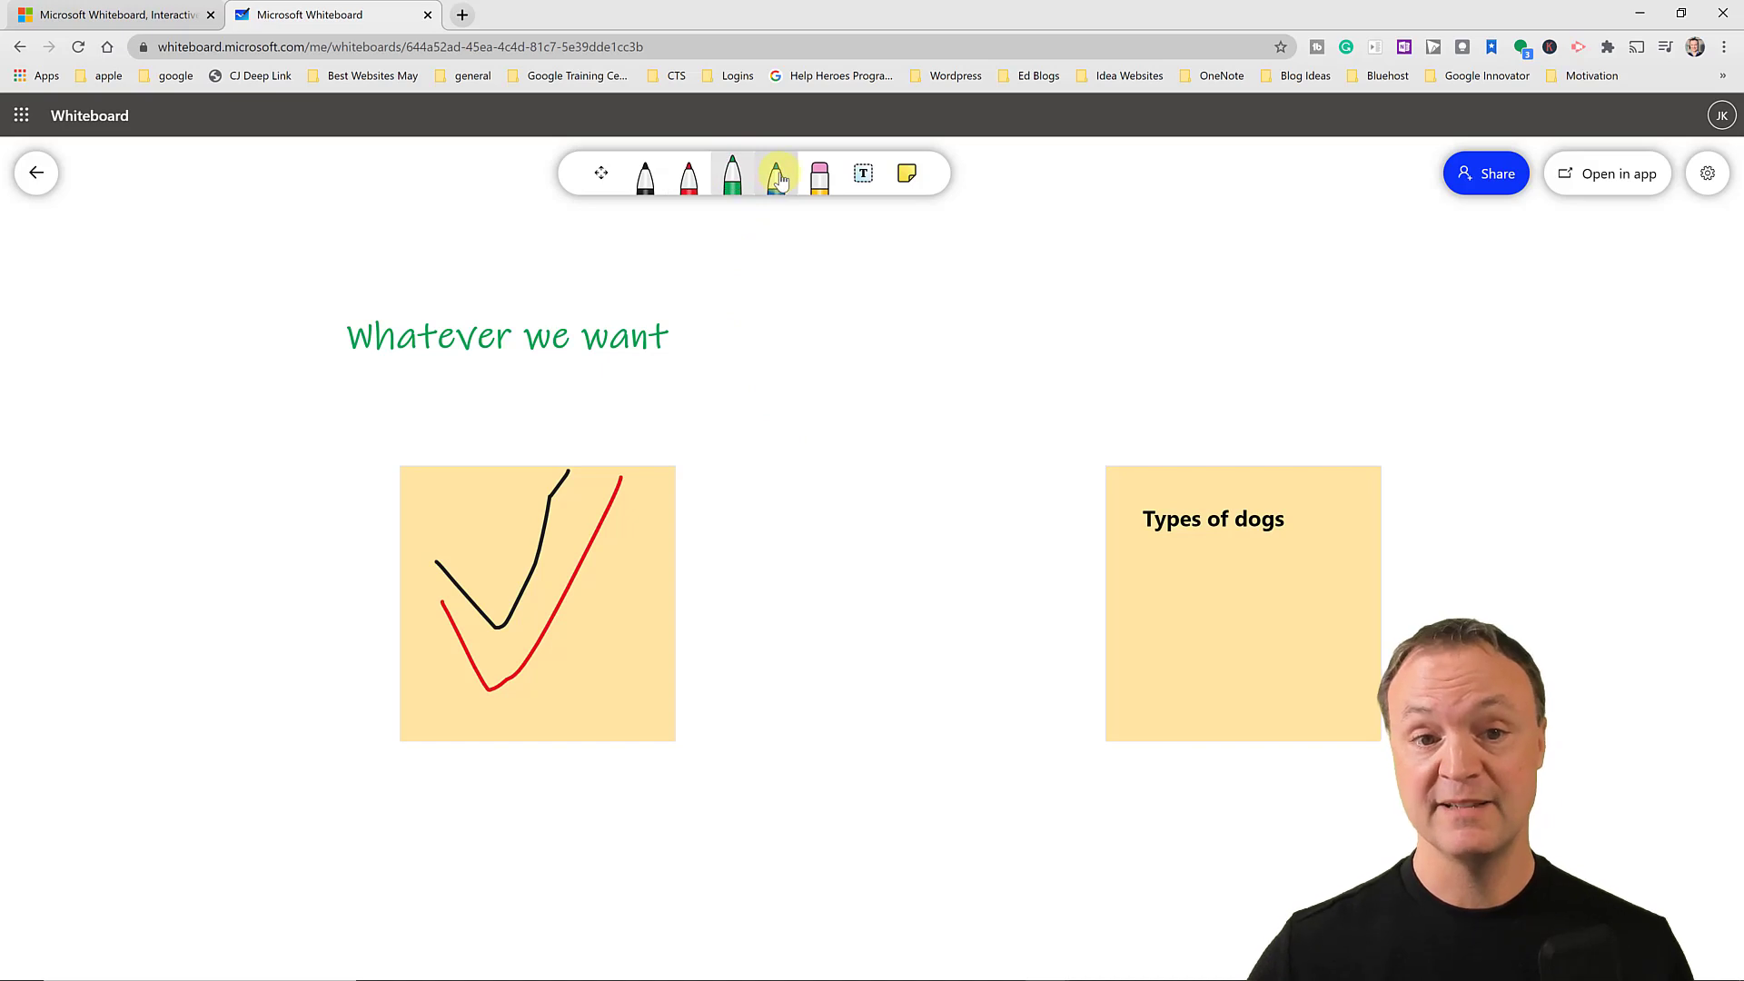
{"action": "left_click", "coordinate": [777, 177]}
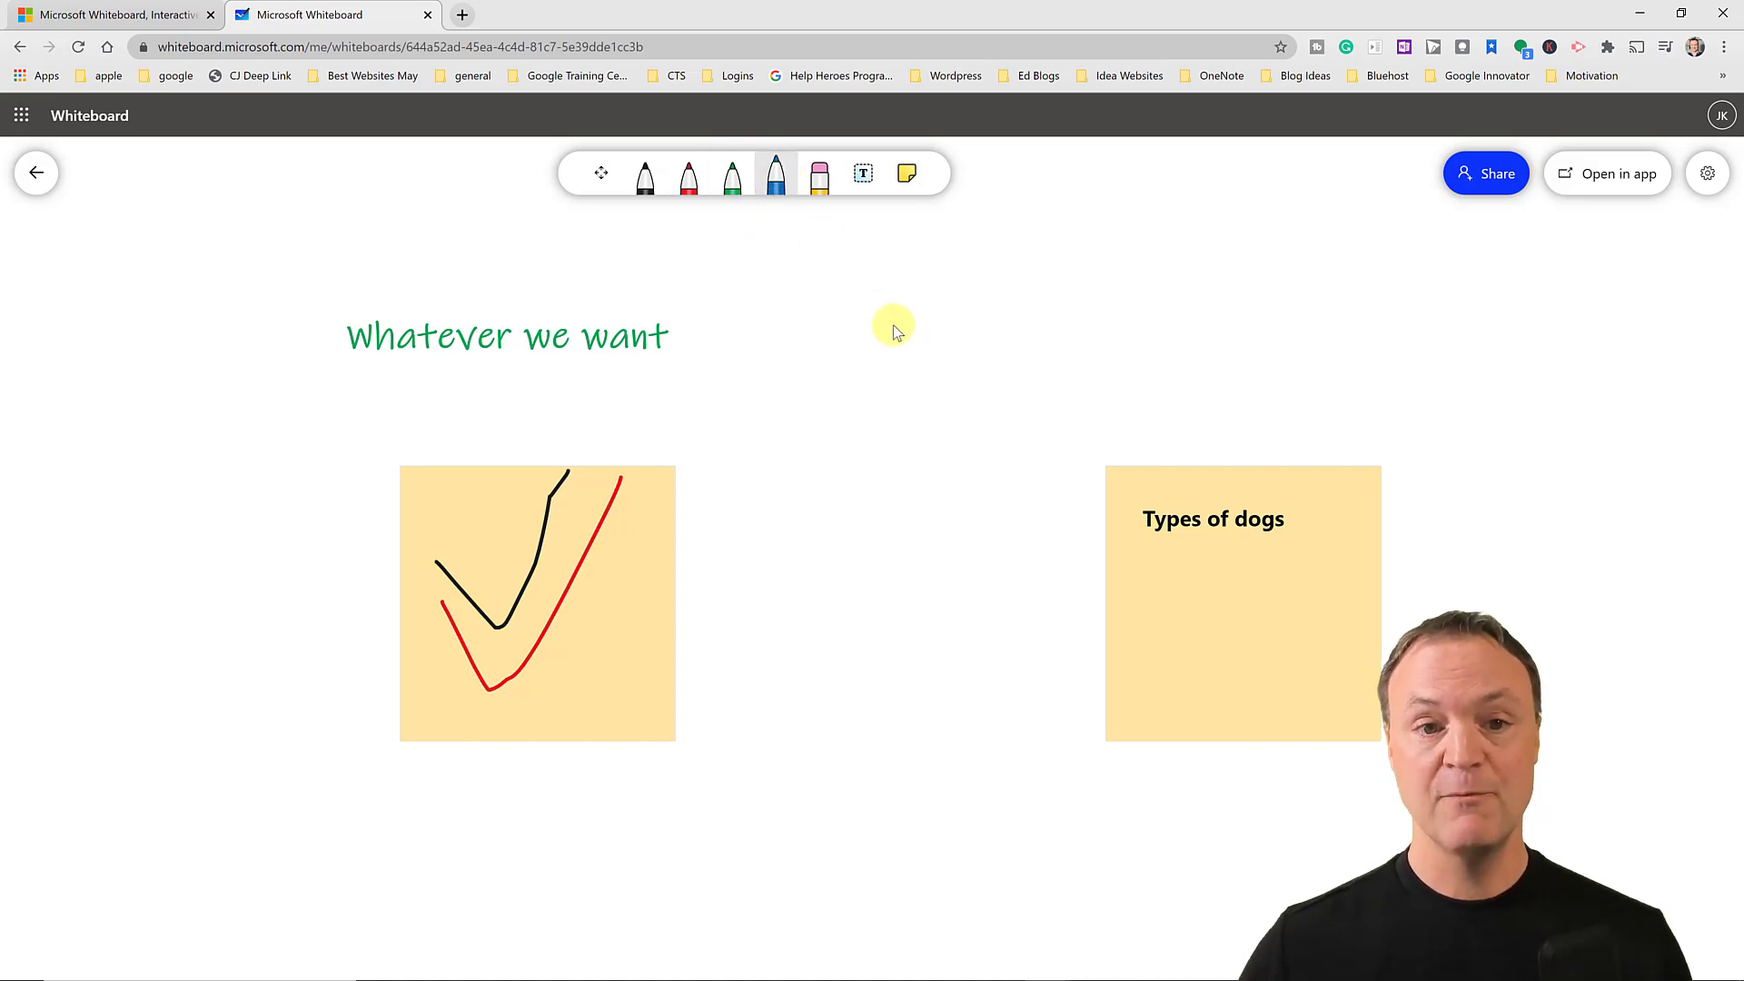
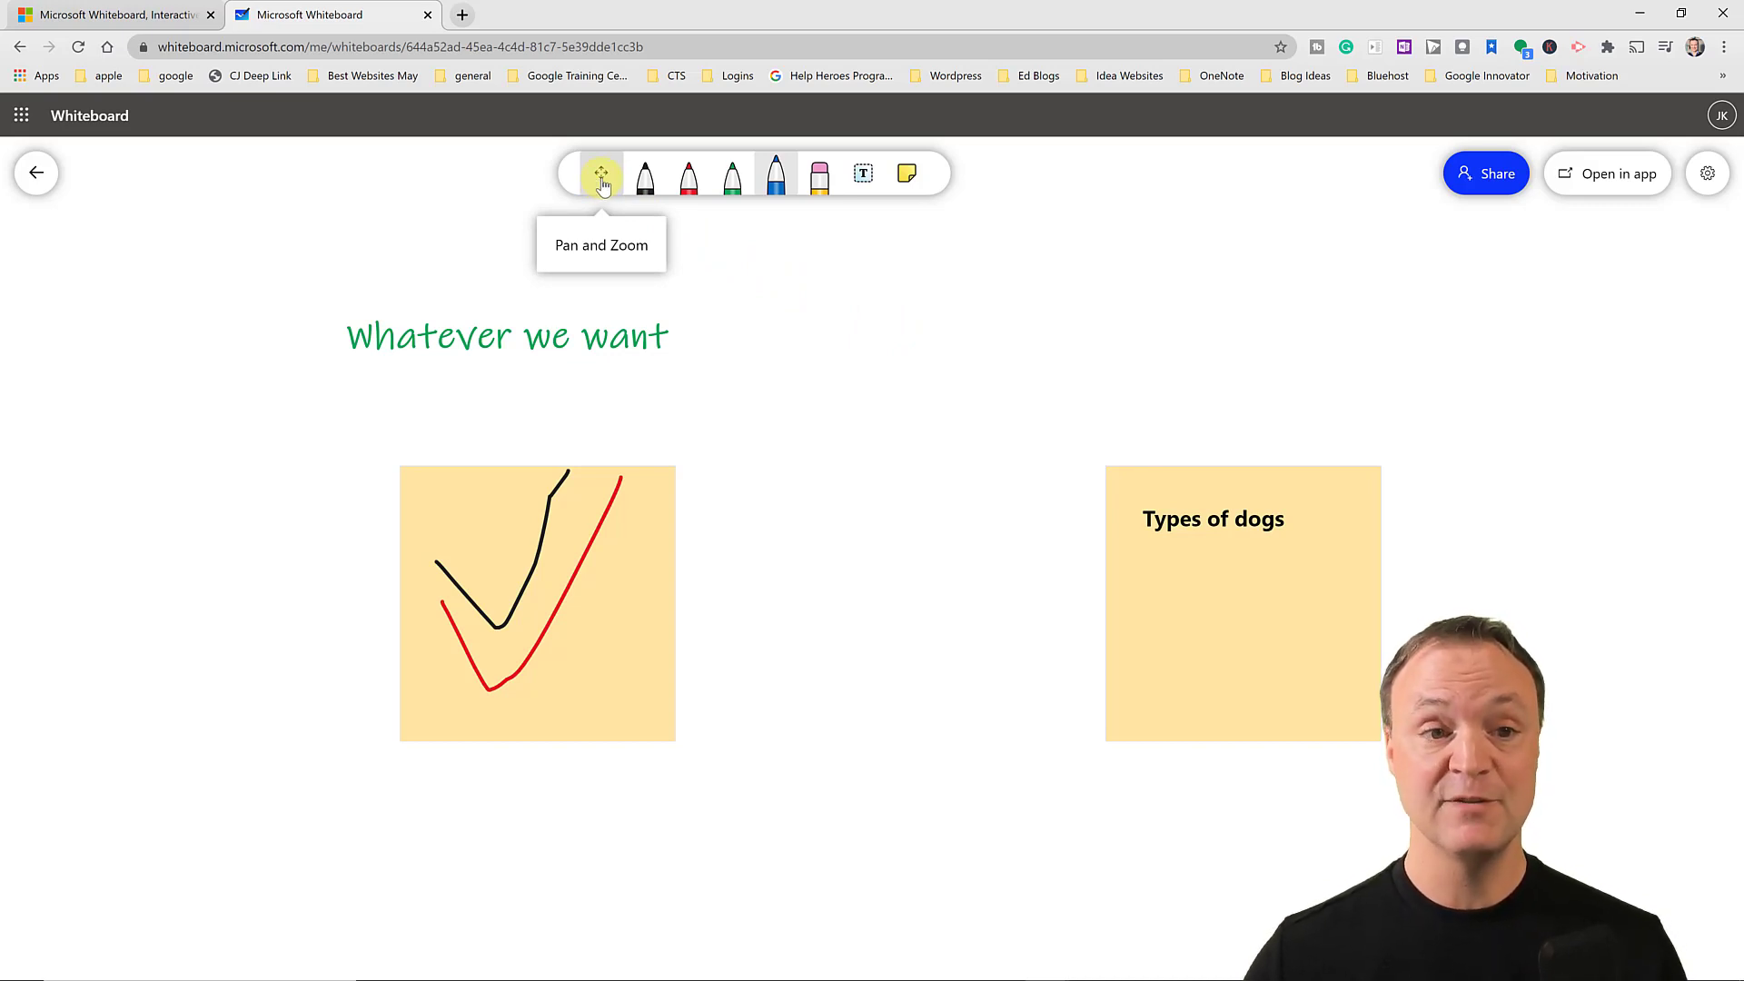
Add a third sticky note below the two existing notes.
{"action": "left_click", "coordinate": [602, 175]}
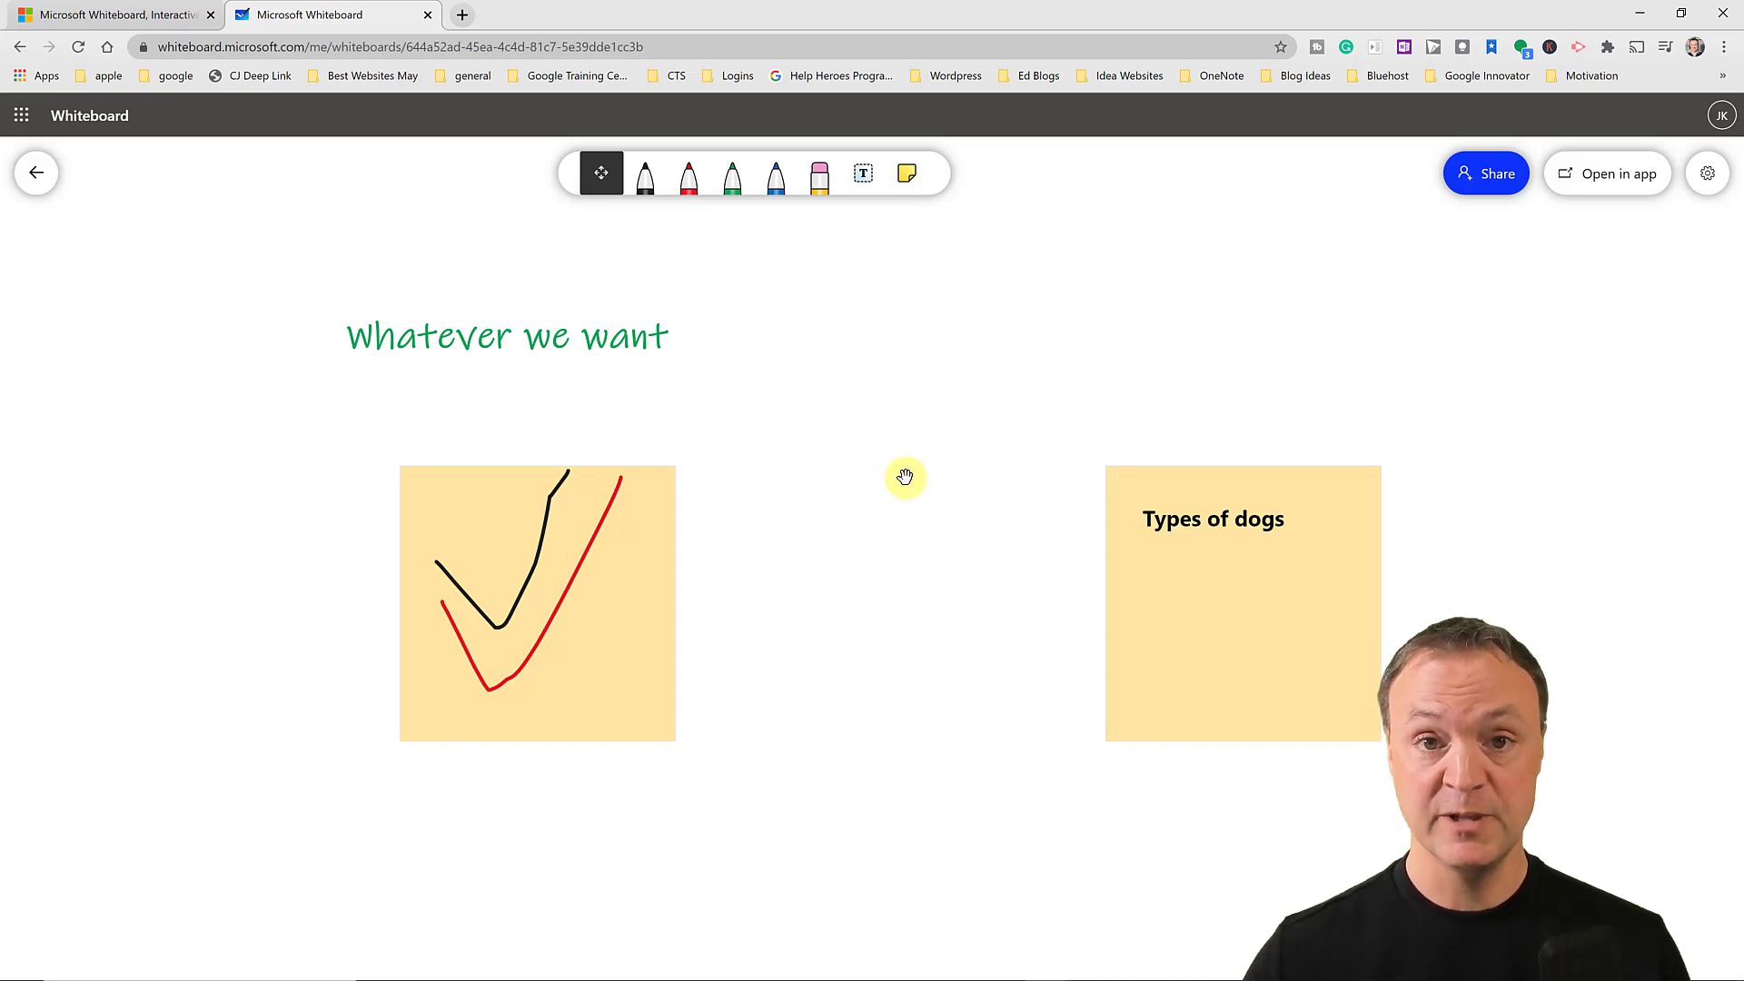
{"action": "scroll", "coordinate": [877, 479], "scroll_direction": "down", "scroll_amount": 1}
{"action": "scroll", "coordinate": [876, 479], "scroll_direction": "down", "scroll_amount": 5}
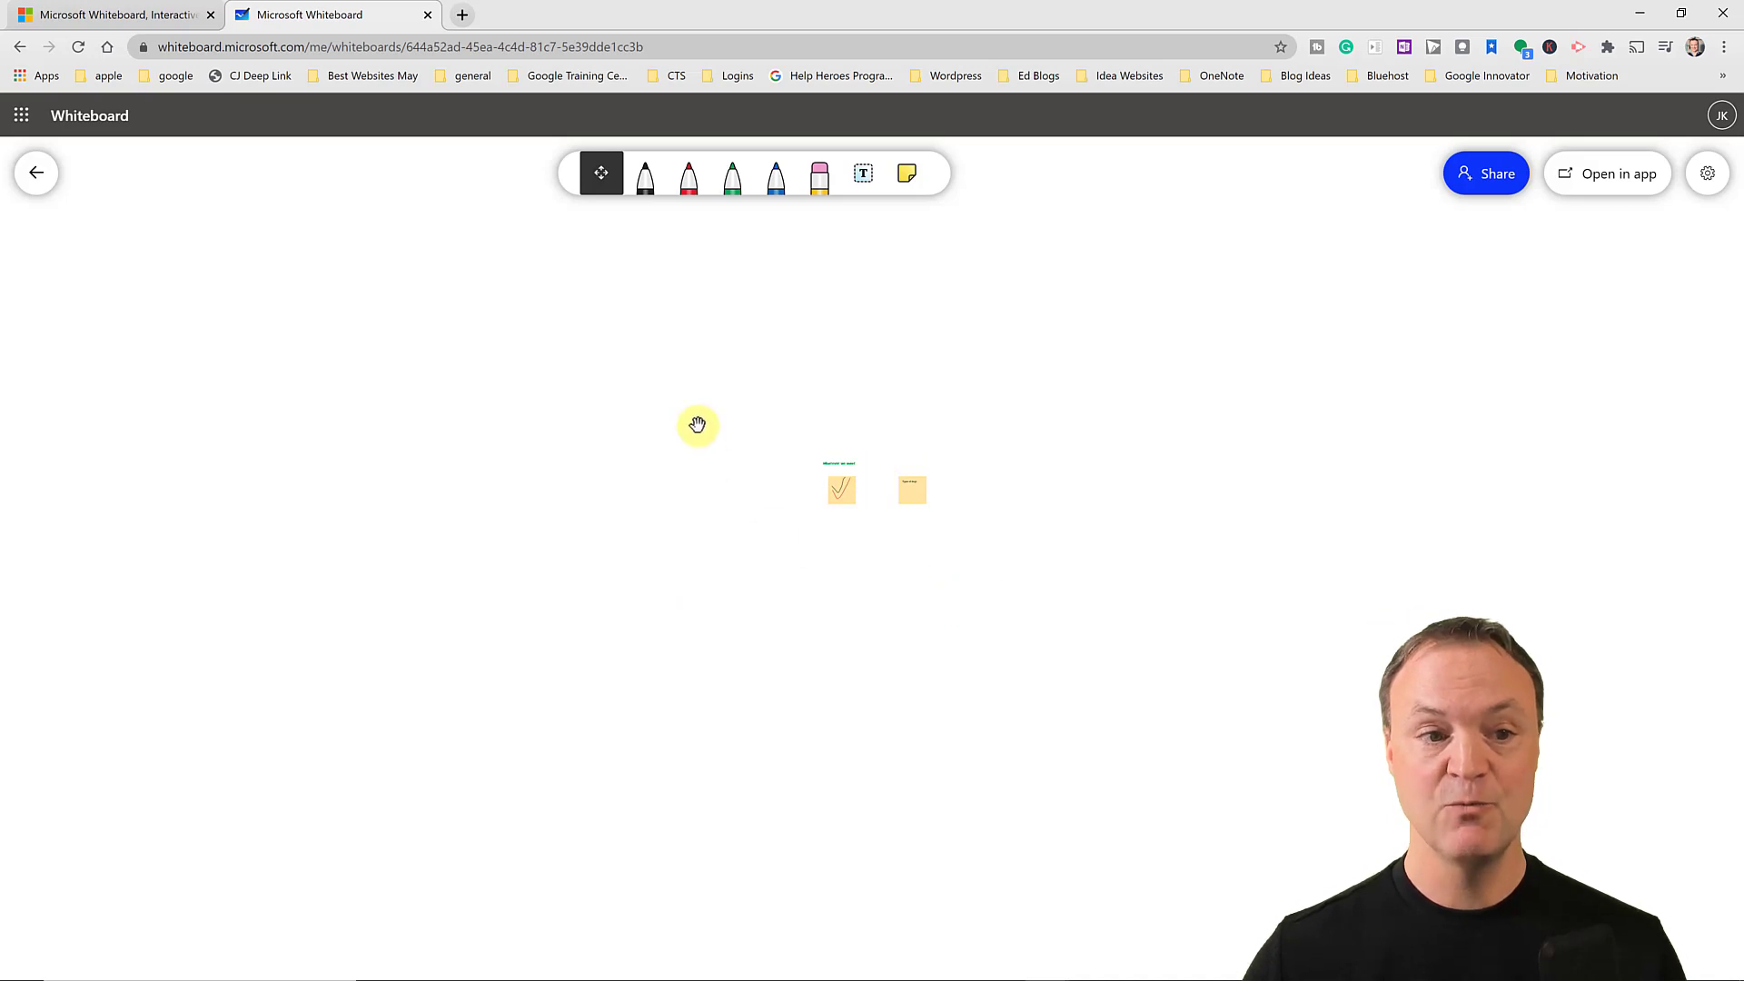
{"action": "left_click", "coordinate": [907, 187]}
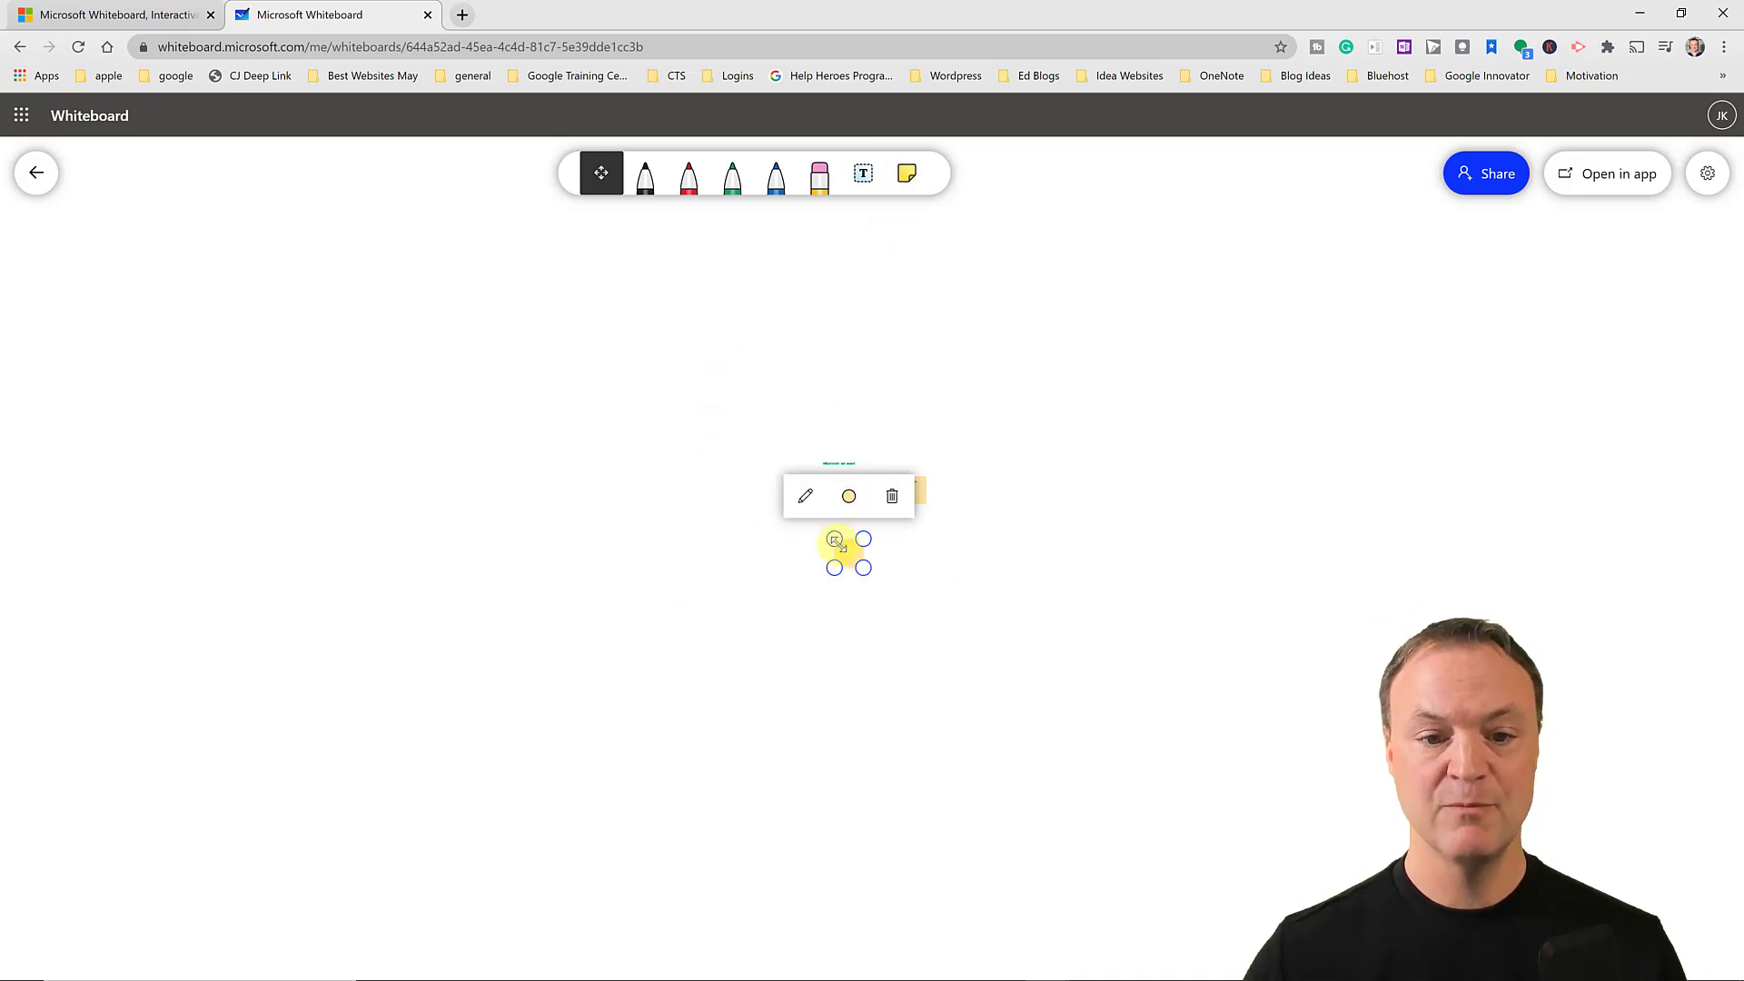
{"action": "left_click", "coordinate": [486, 444]}
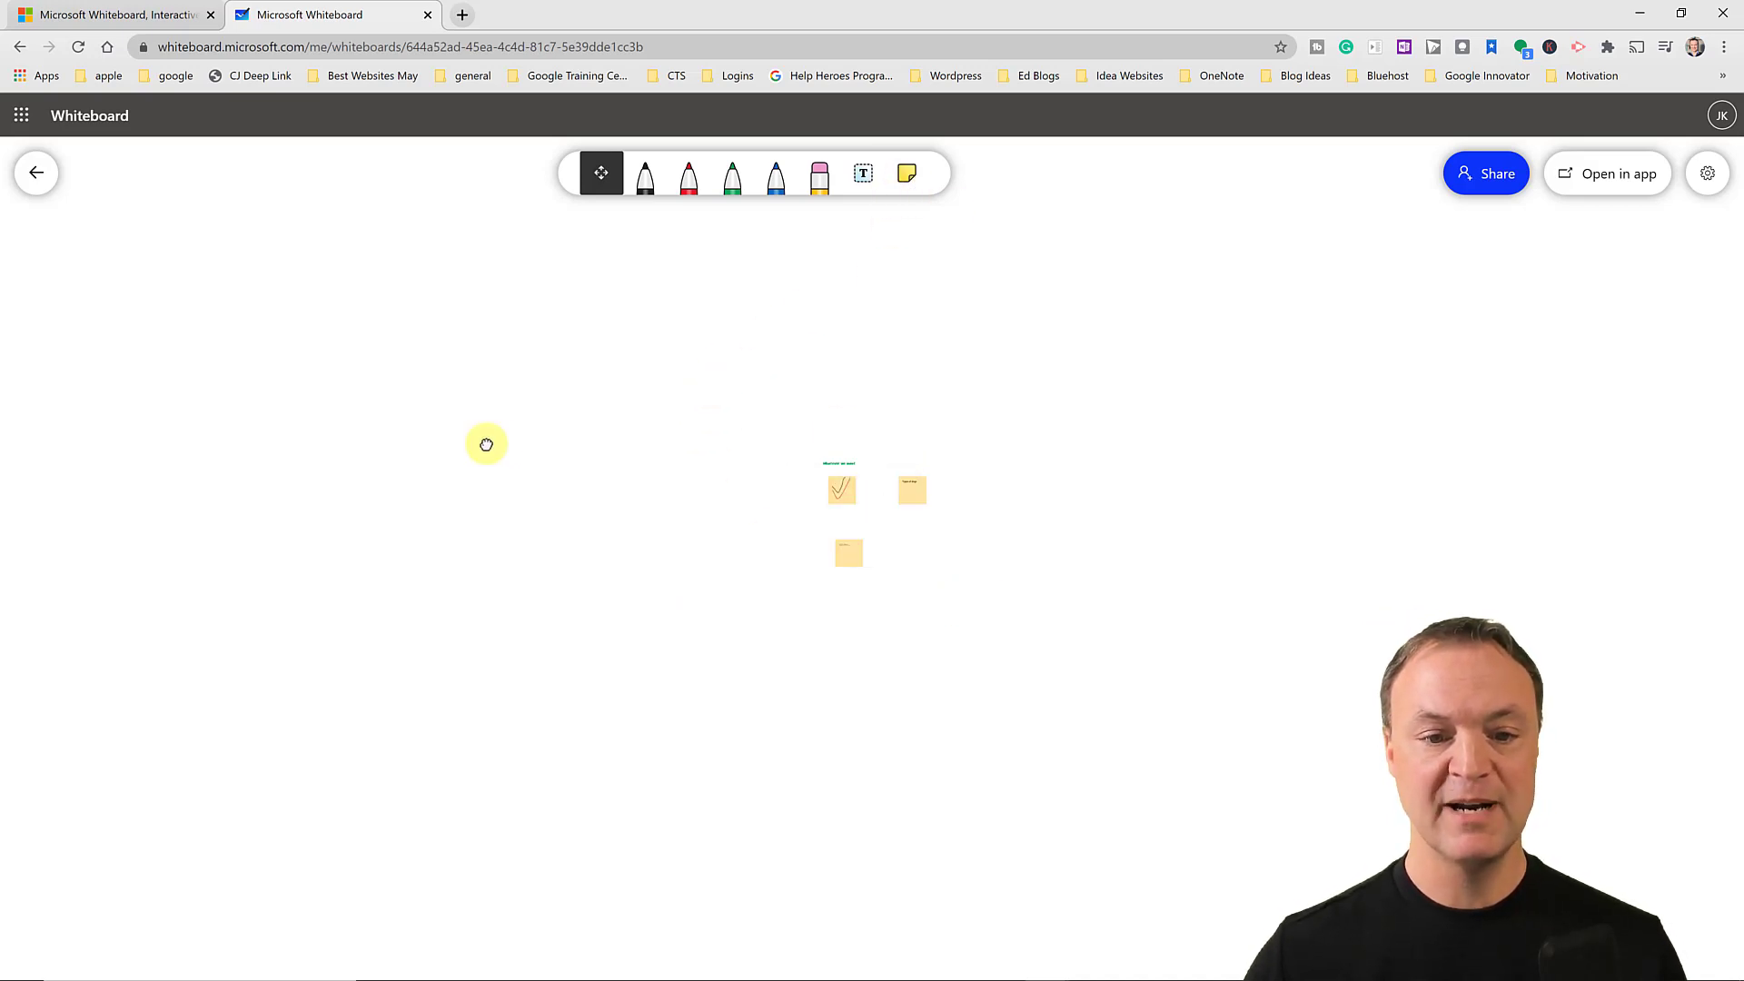
Enlarge the third sticky note to several times the size of the others and move it far to their right.
{"action": "left_click", "coordinate": [845, 557]}
{"action": "left_click_drag", "start_coordinate": [833, 568], "coordinate": [652, 625]}
{"action": "left_click", "coordinate": [730, 562]}
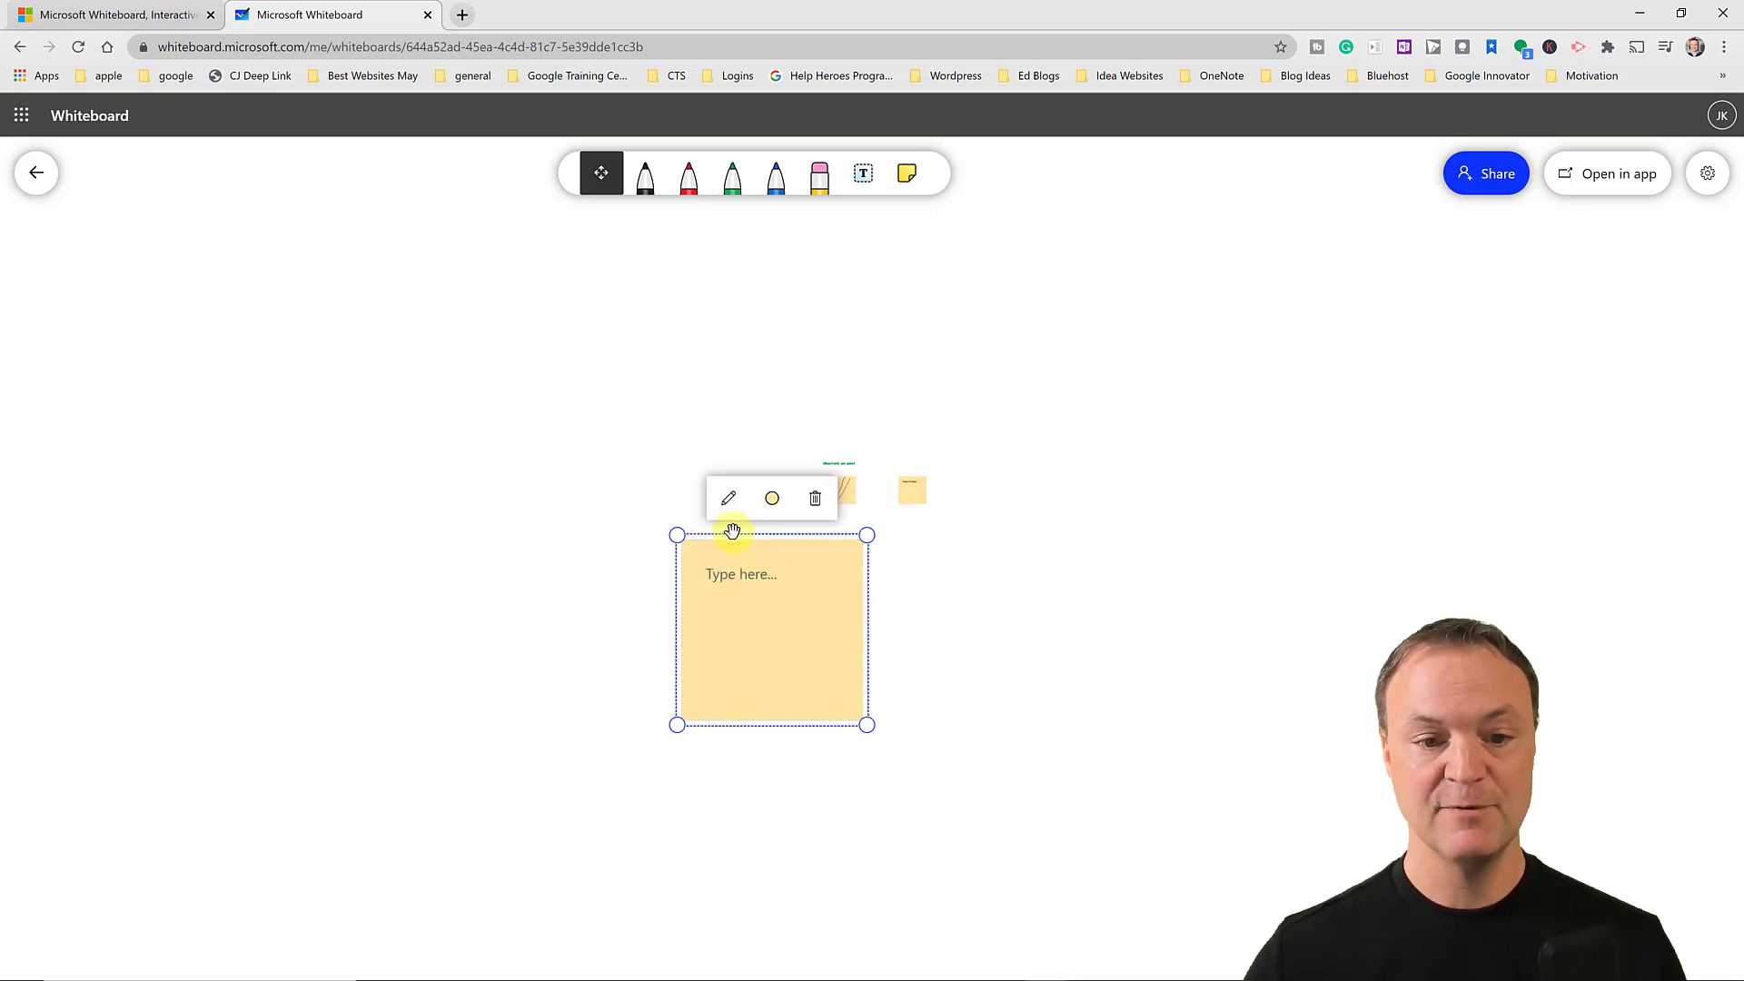
{"action": "left_click_drag", "start_coordinate": [669, 514], "coordinate": [1238, 319]}
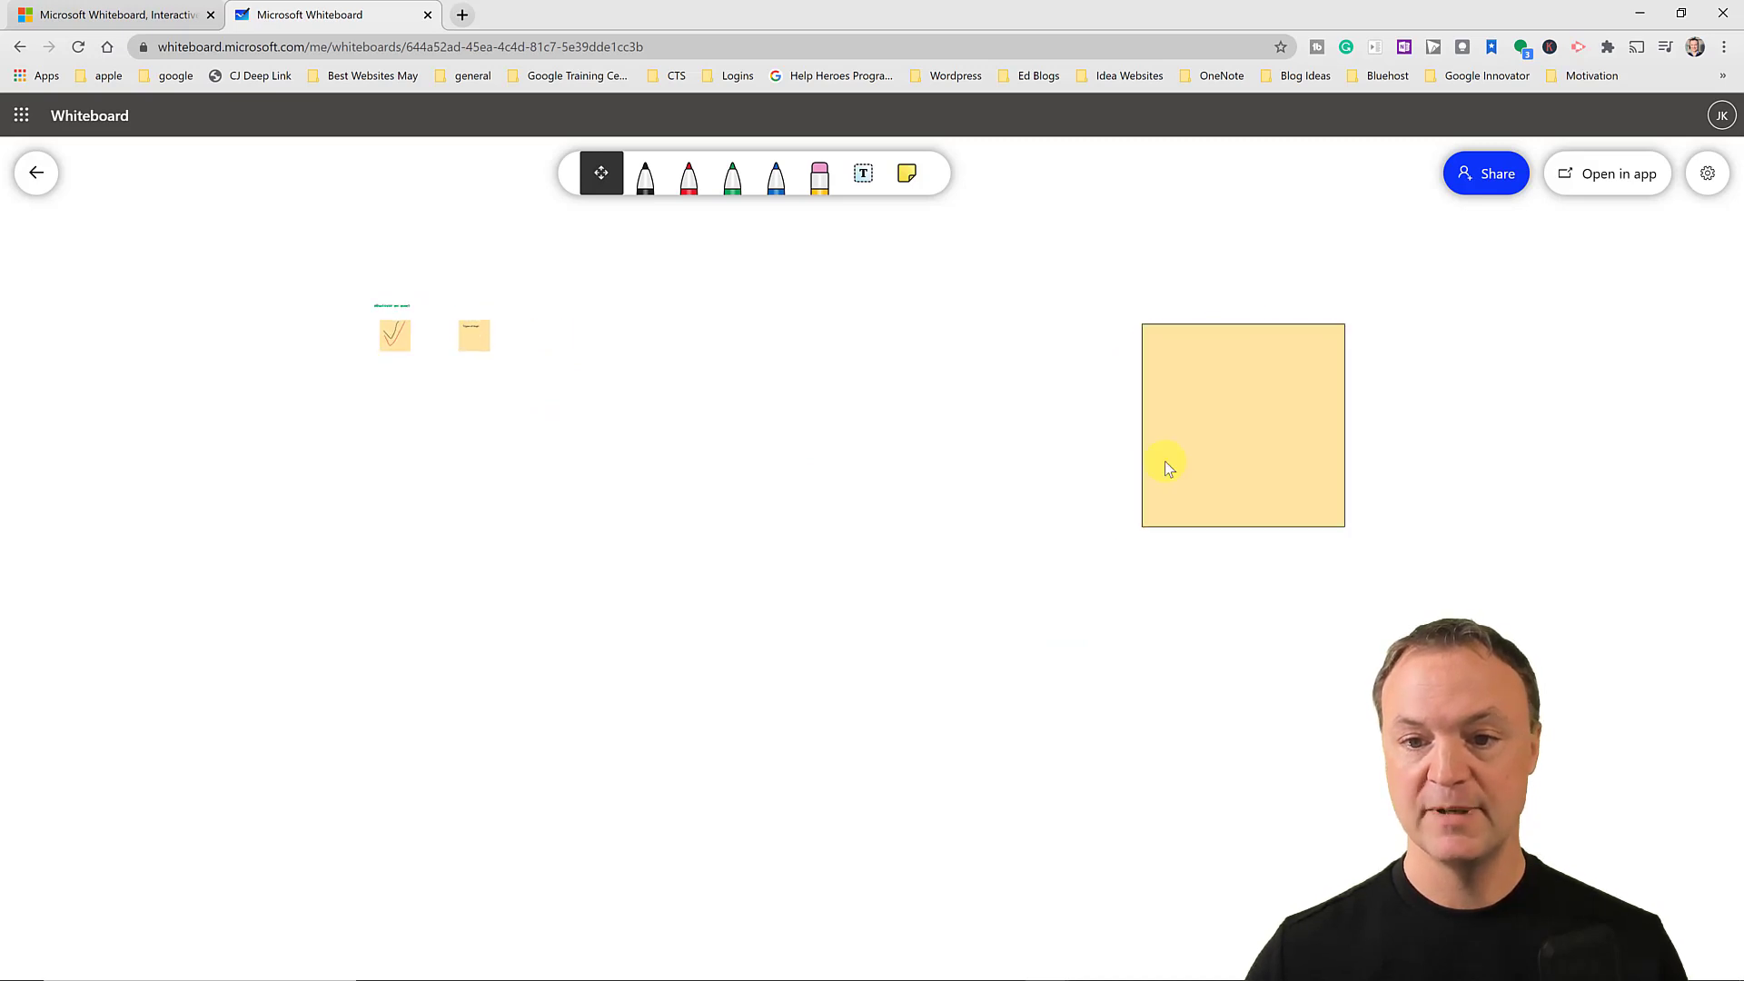
Draw a black loop in the empty area left of the notes and two short black lines between it and them.
{"action": "scroll", "coordinate": [1240, 319], "scroll_direction": "up", "scroll_amount": 3}
{"action": "scroll", "coordinate": [366, 533], "scroll_direction": "down", "scroll_amount": 3}
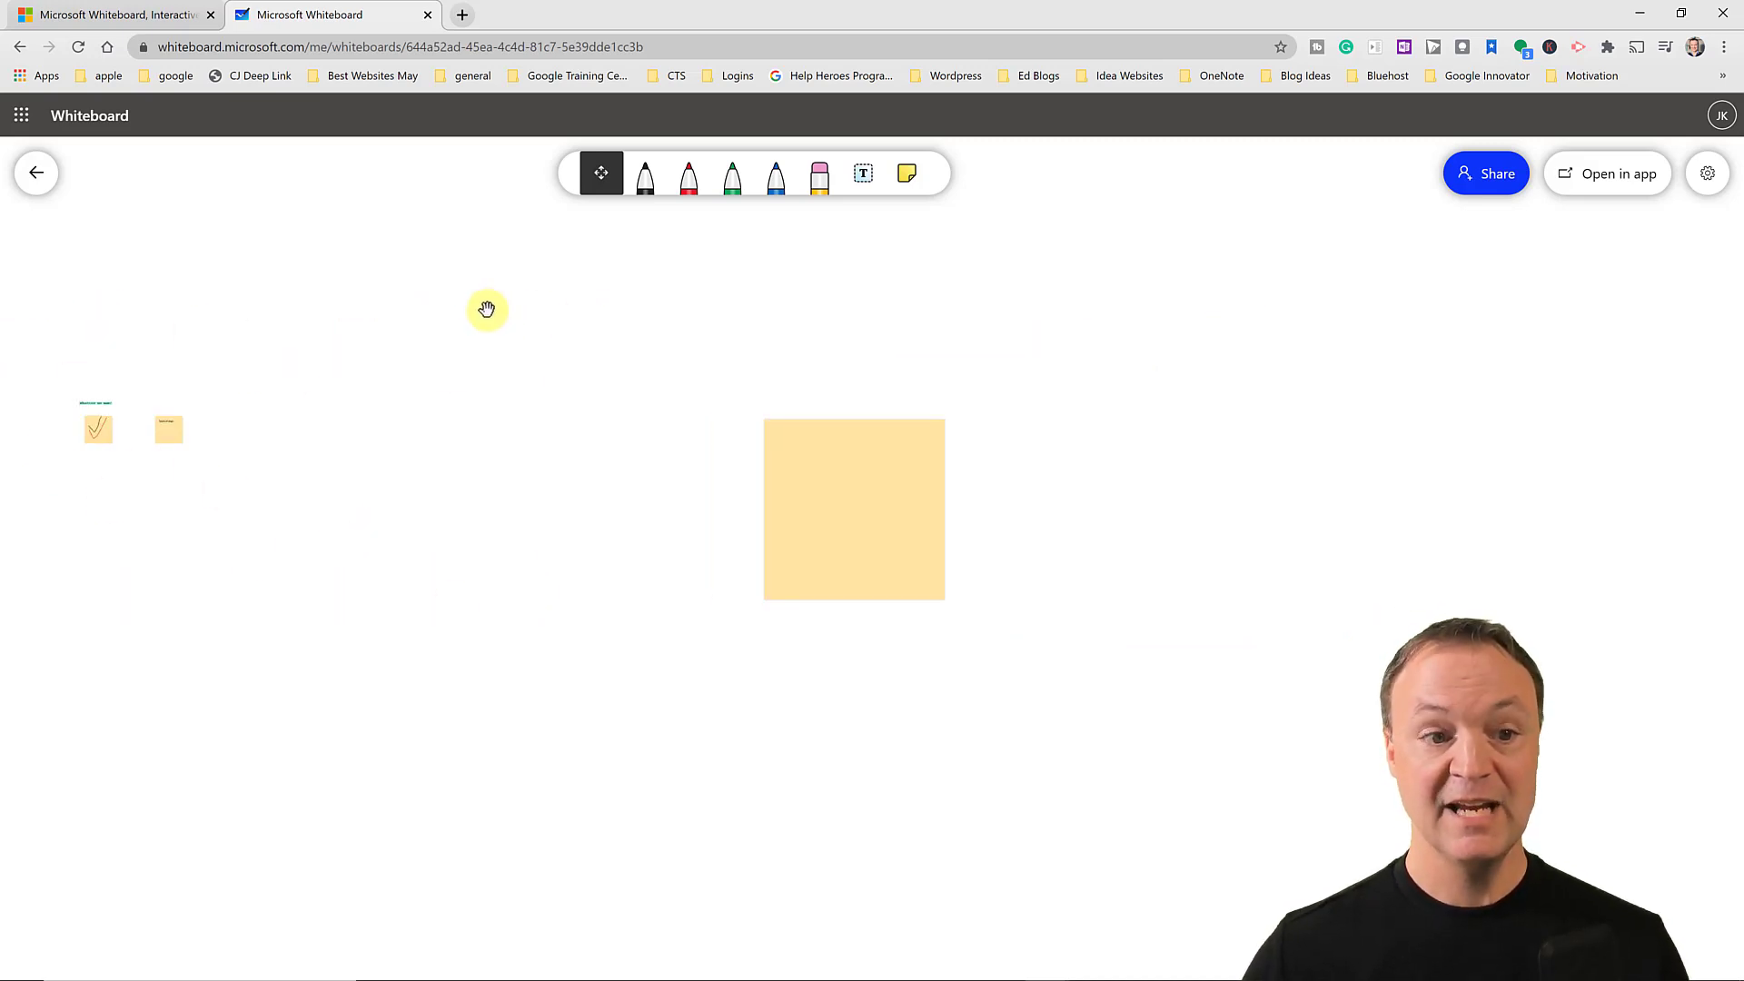
{"action": "left_click_drag", "start_coordinate": [487, 309], "coordinate": [965, 354]}
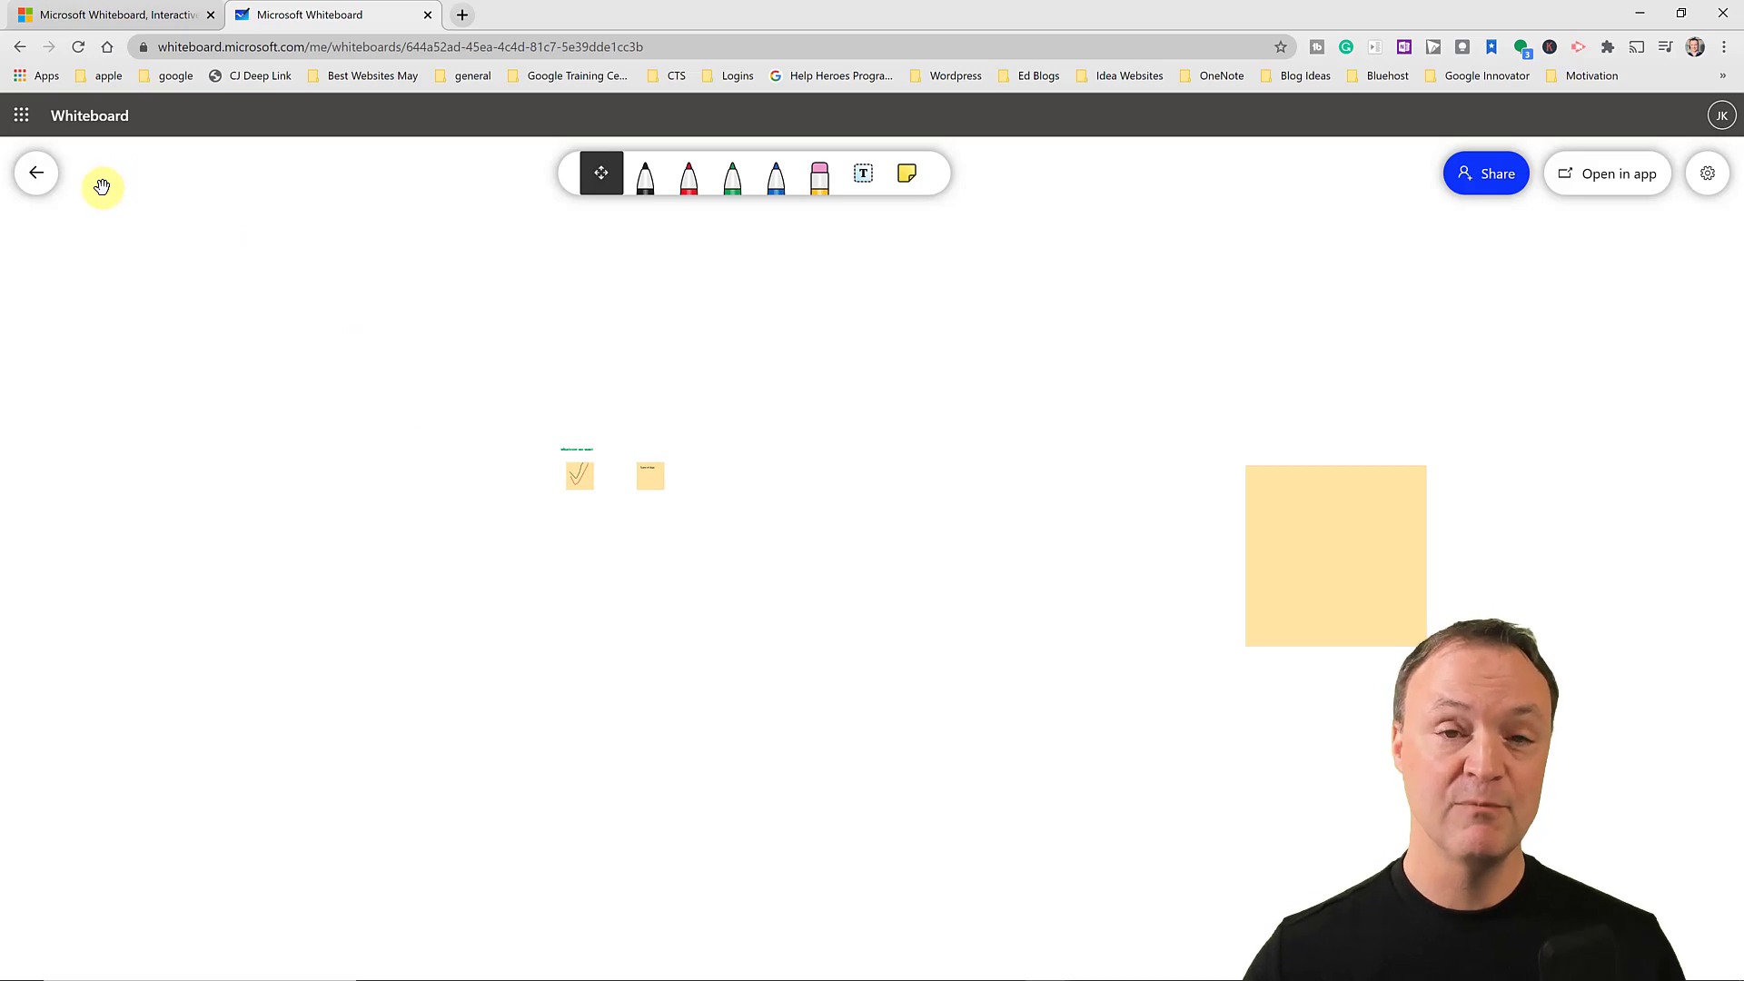
{"action": "left_click", "coordinate": [645, 174]}
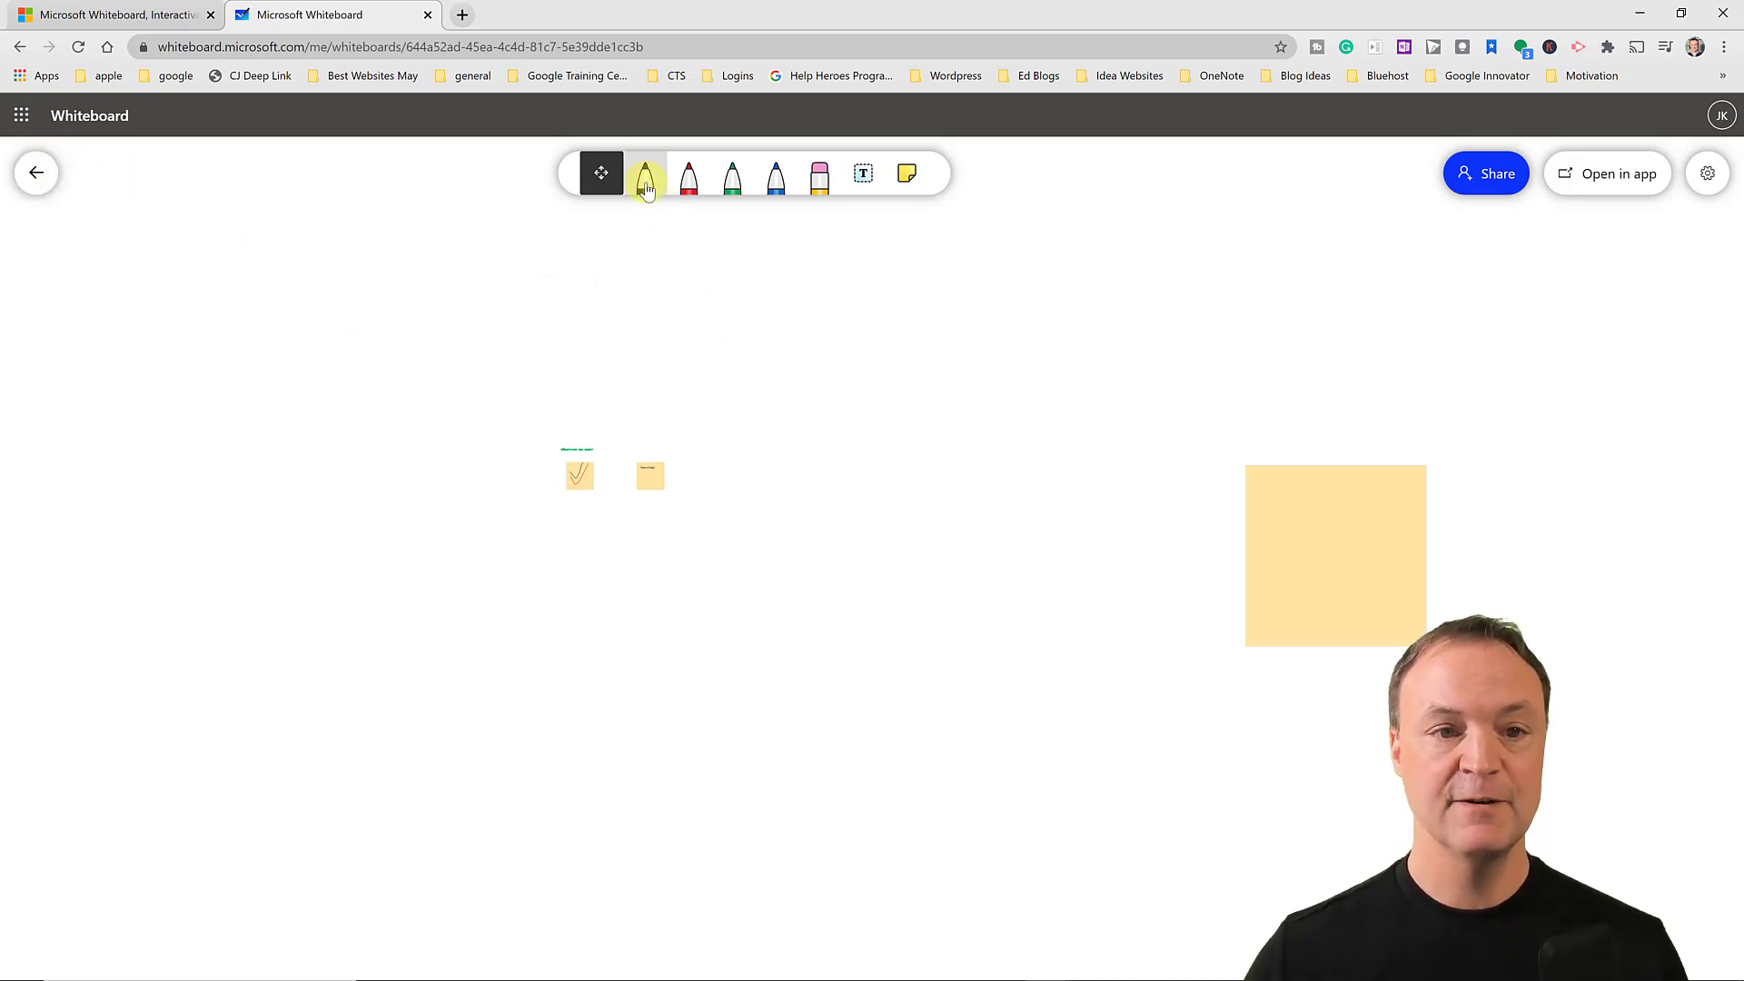
{"action": "mouse_move", "coordinate": [176, 269]}
{"action": "left_mouse_down"}
{"action": "mouse_move", "coordinate": [241, 321]}
{"action": "mouse_move", "coordinate": [132, 261]}
{"action": "left_mouse_up"}
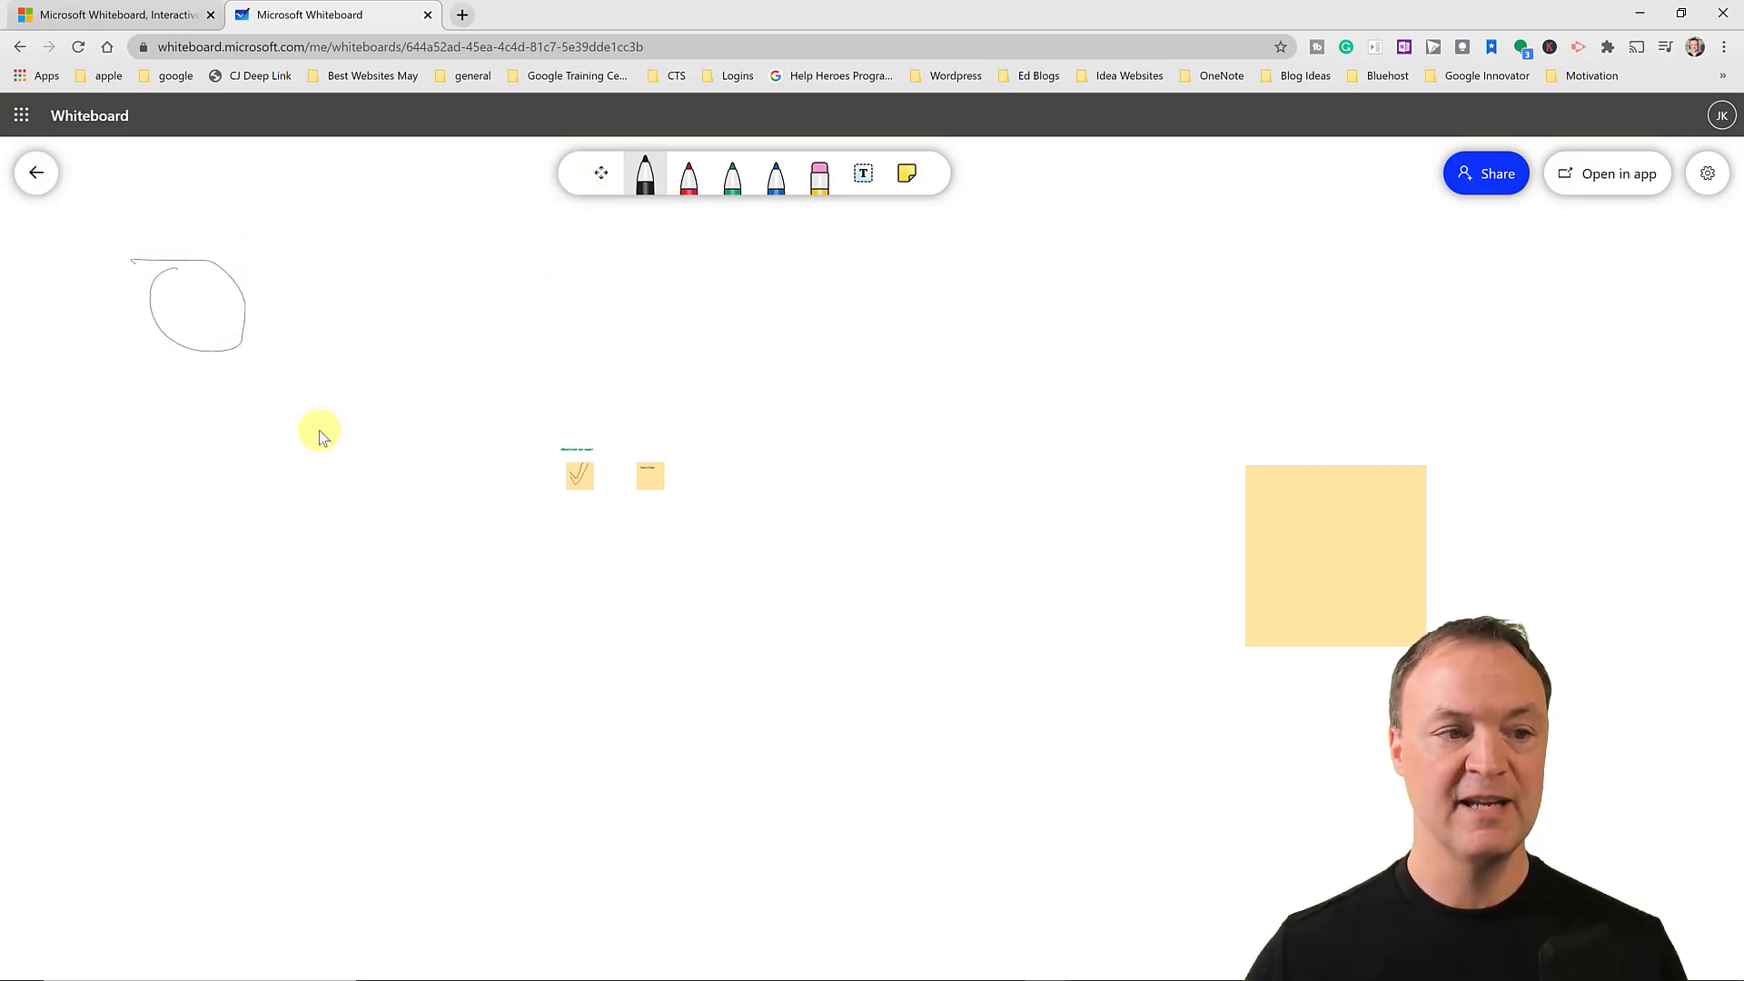
{"action": "scroll", "coordinate": [117, 323], "scroll_direction": "up", "scroll_amount": 5}
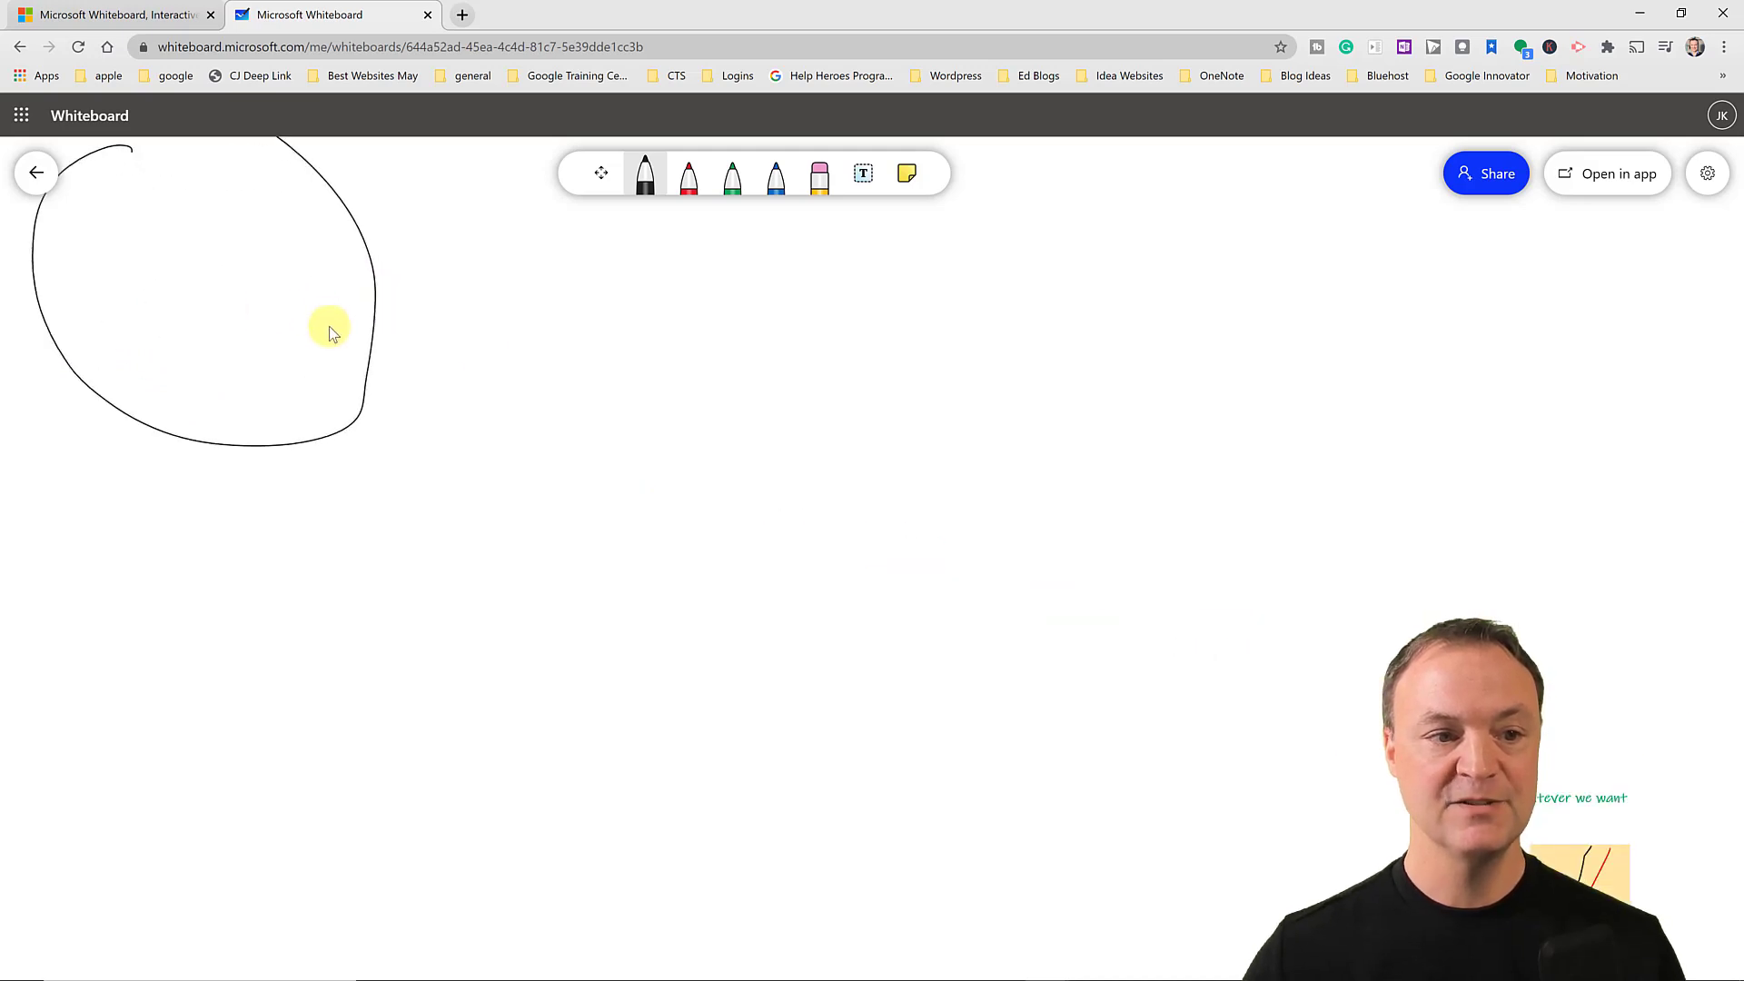
{"action": "left_click_drag", "start_coordinate": [528, 364], "coordinate": [824, 530]}
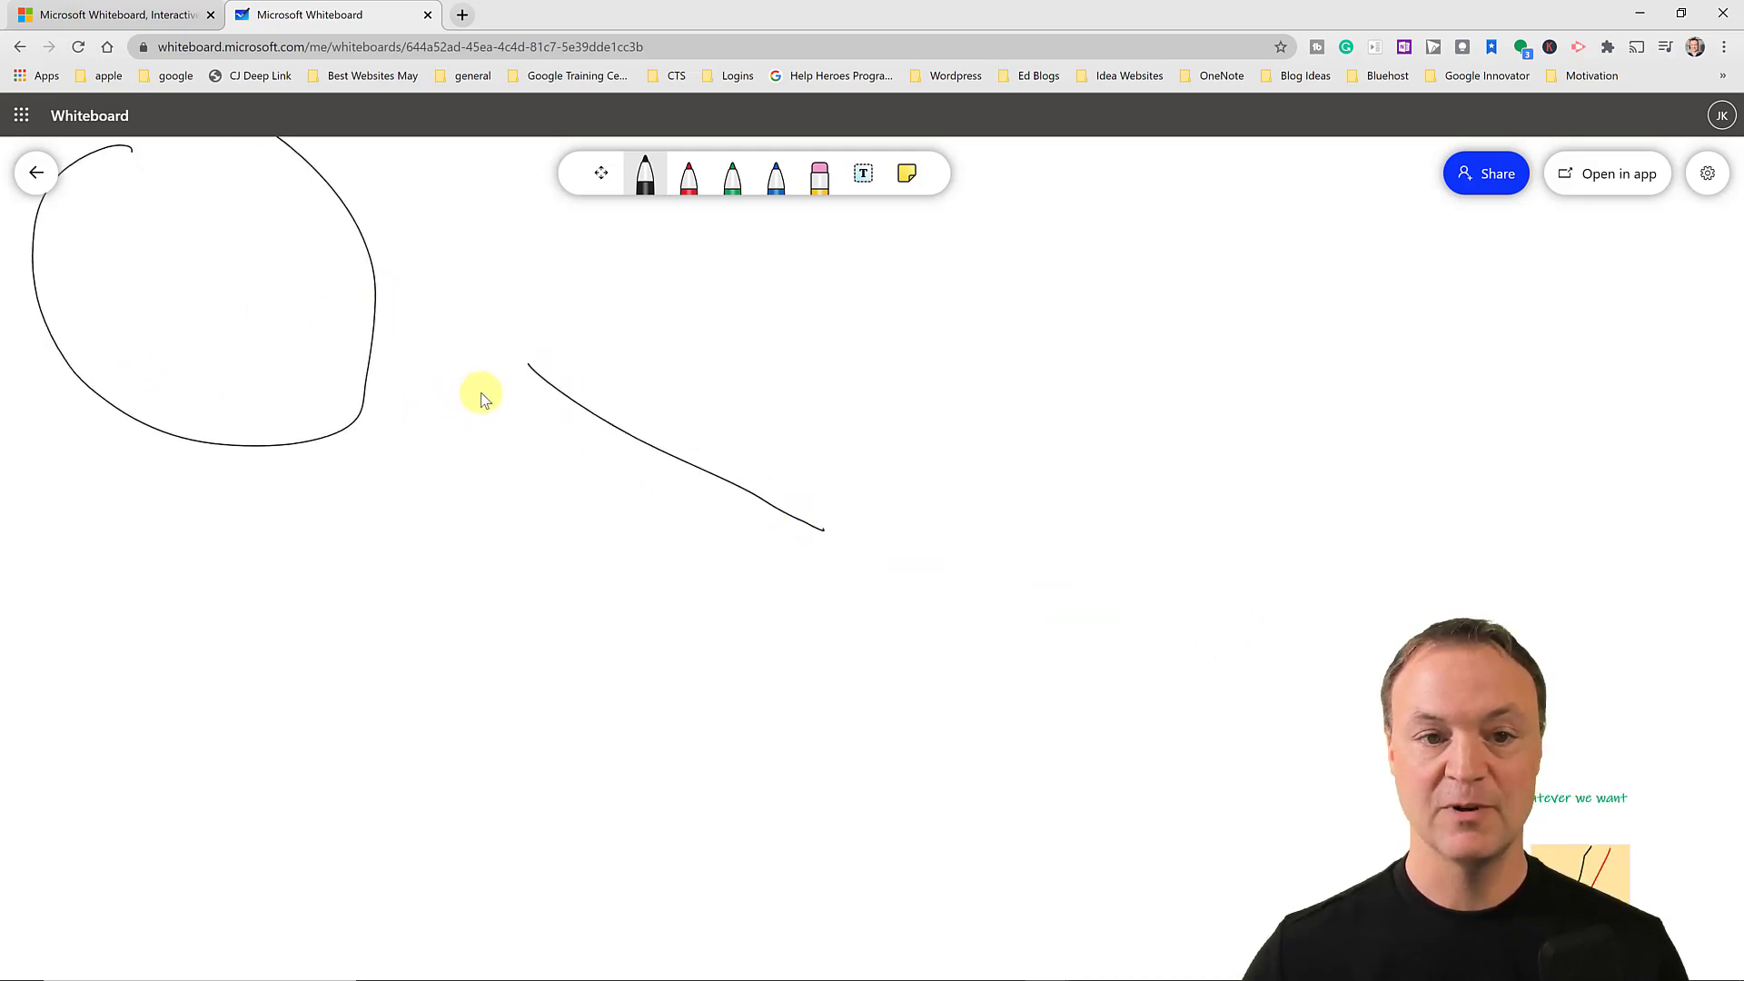
{"action": "scroll", "coordinate": [946, 396], "scroll_direction": "down", "scroll_amount": 5}
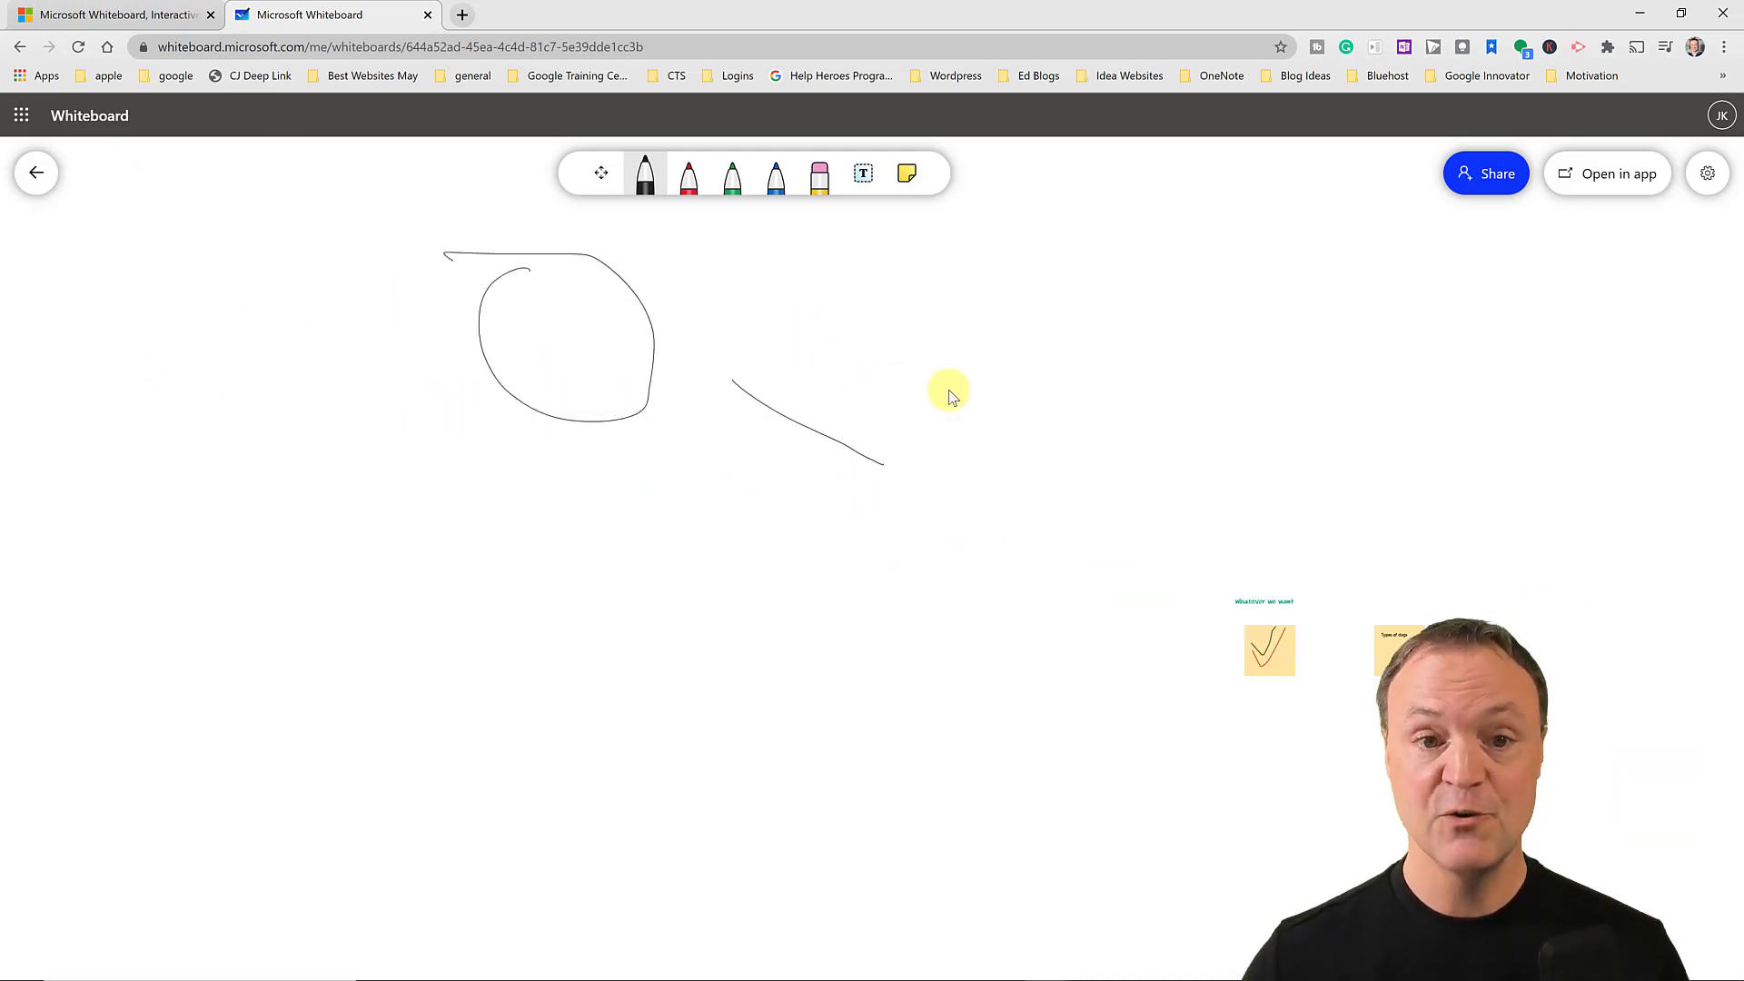
{"action": "left_click_drag", "start_coordinate": [985, 530], "coordinate": [917, 532]}
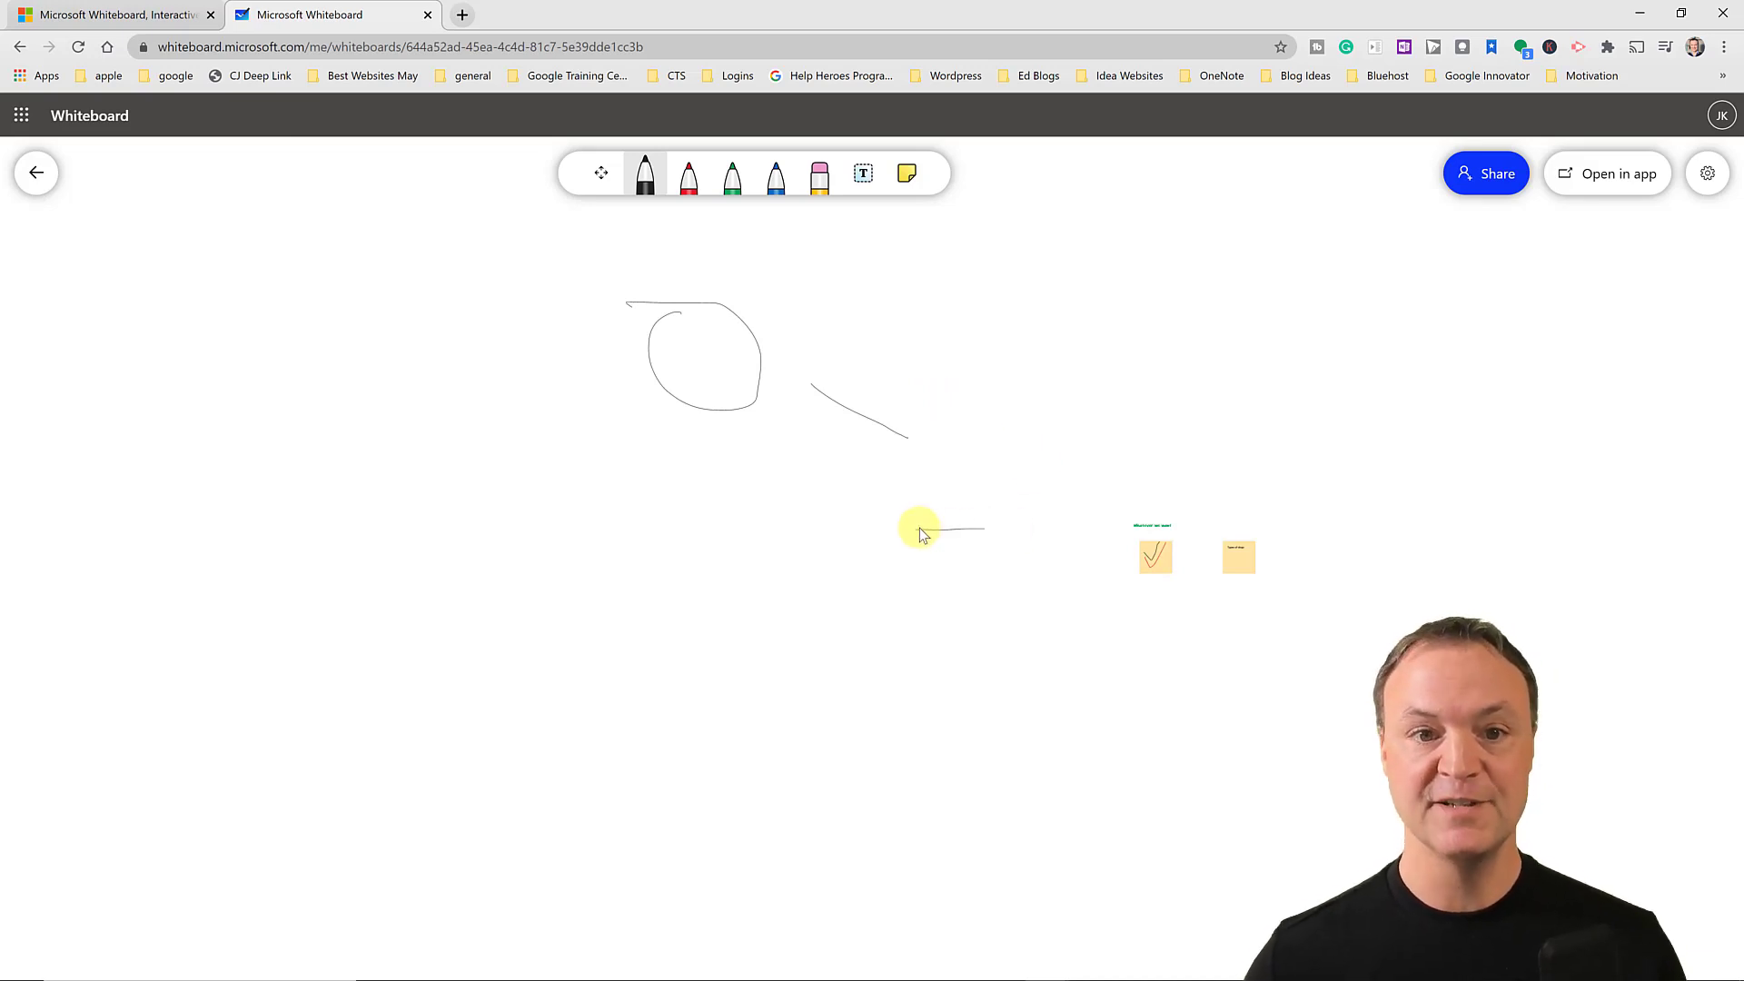
Erase the black loop and export the whiteboard as a PNG image.
{"action": "left_click", "coordinate": [821, 184]}
{"action": "left_click_drag", "start_coordinate": [759, 355], "coordinate": [832, 413]}
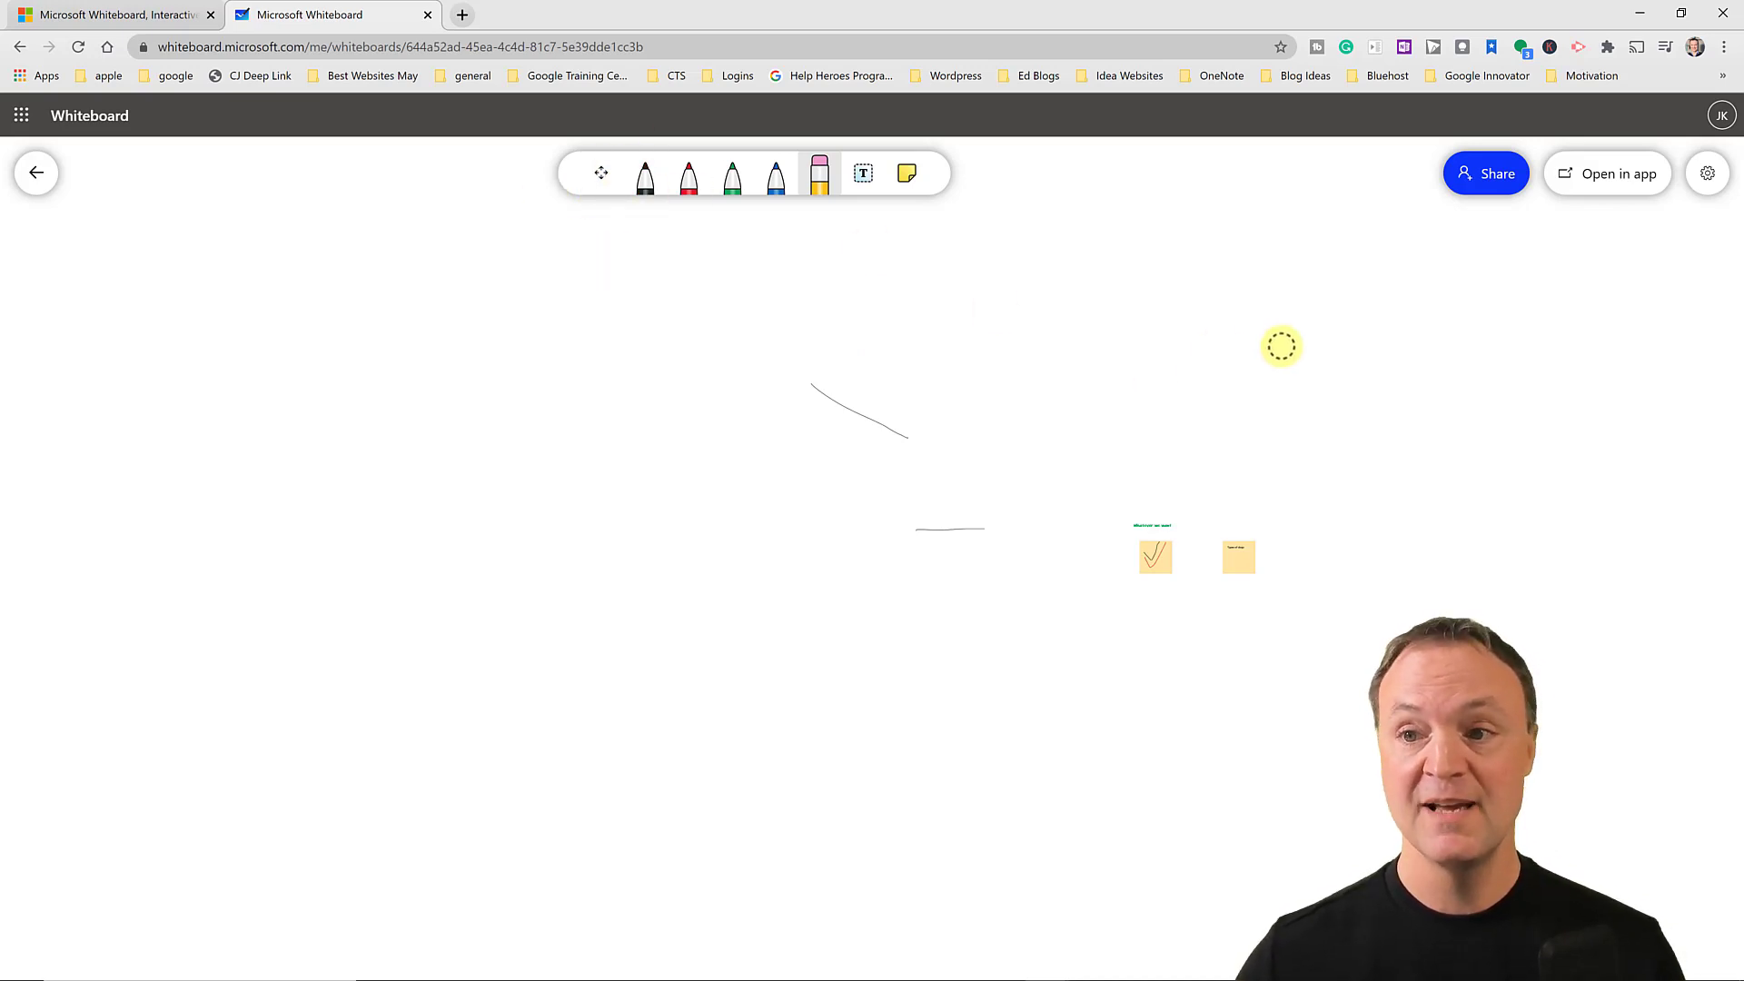
{"action": "left_click", "coordinate": [1705, 177]}
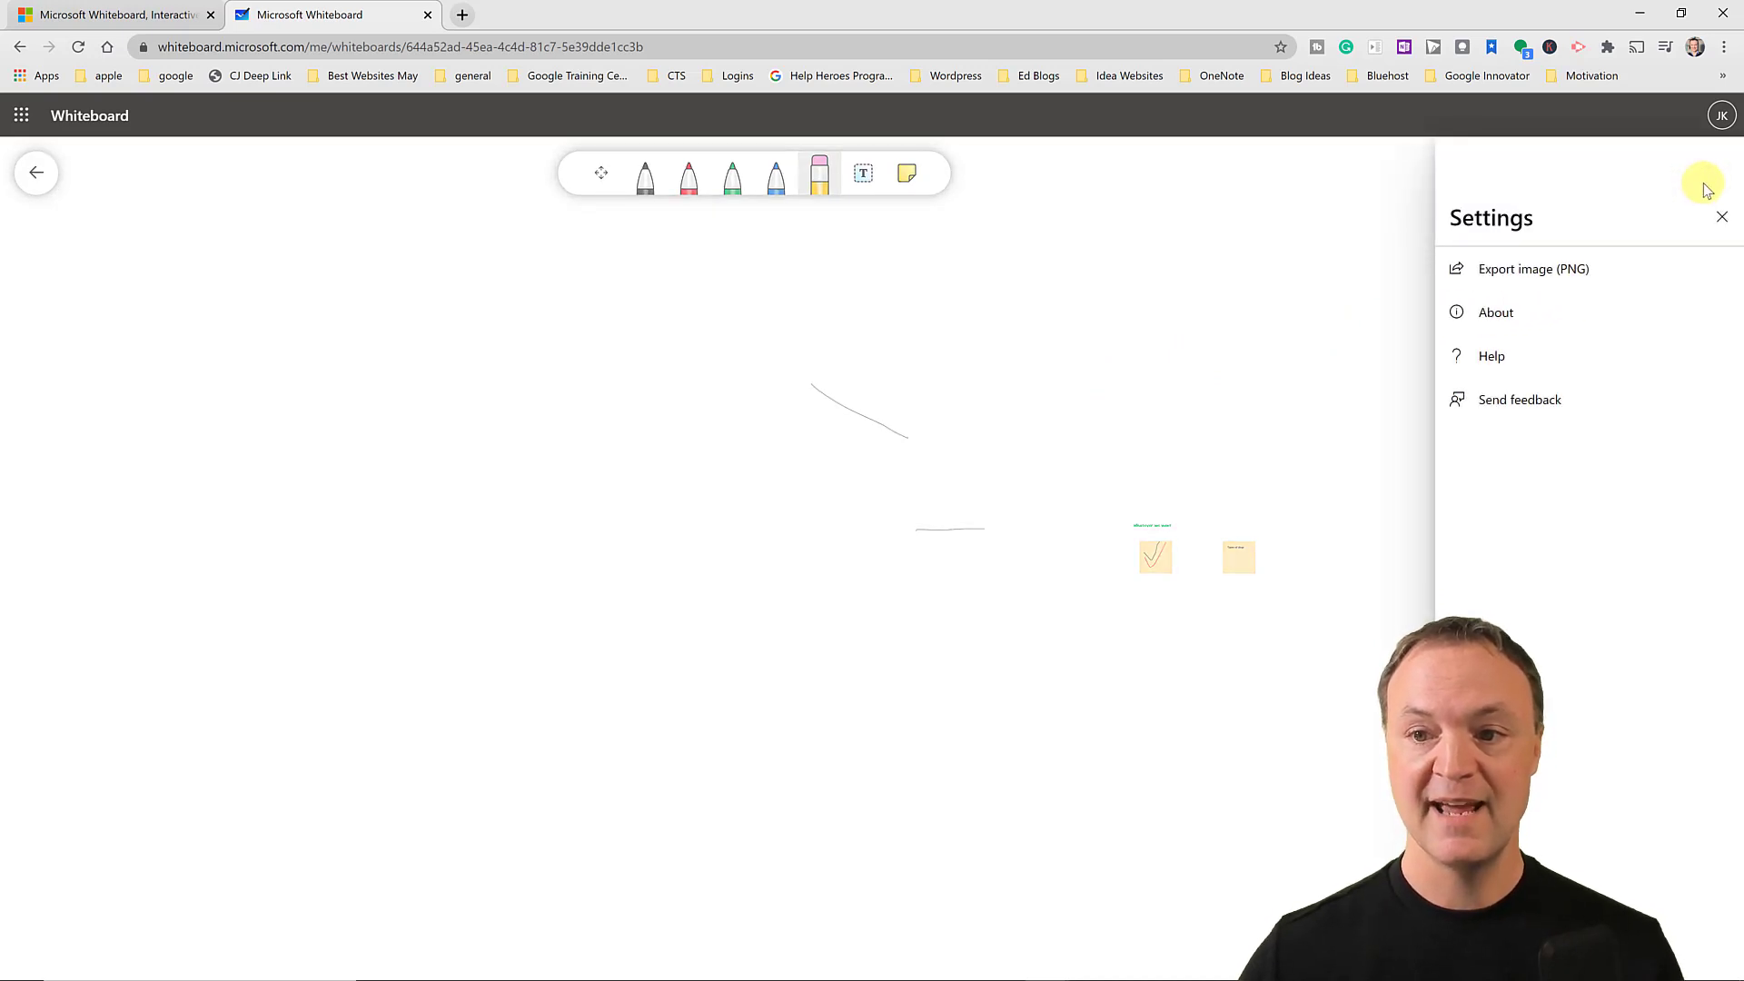
{"action": "left_click", "coordinate": [1541, 280]}
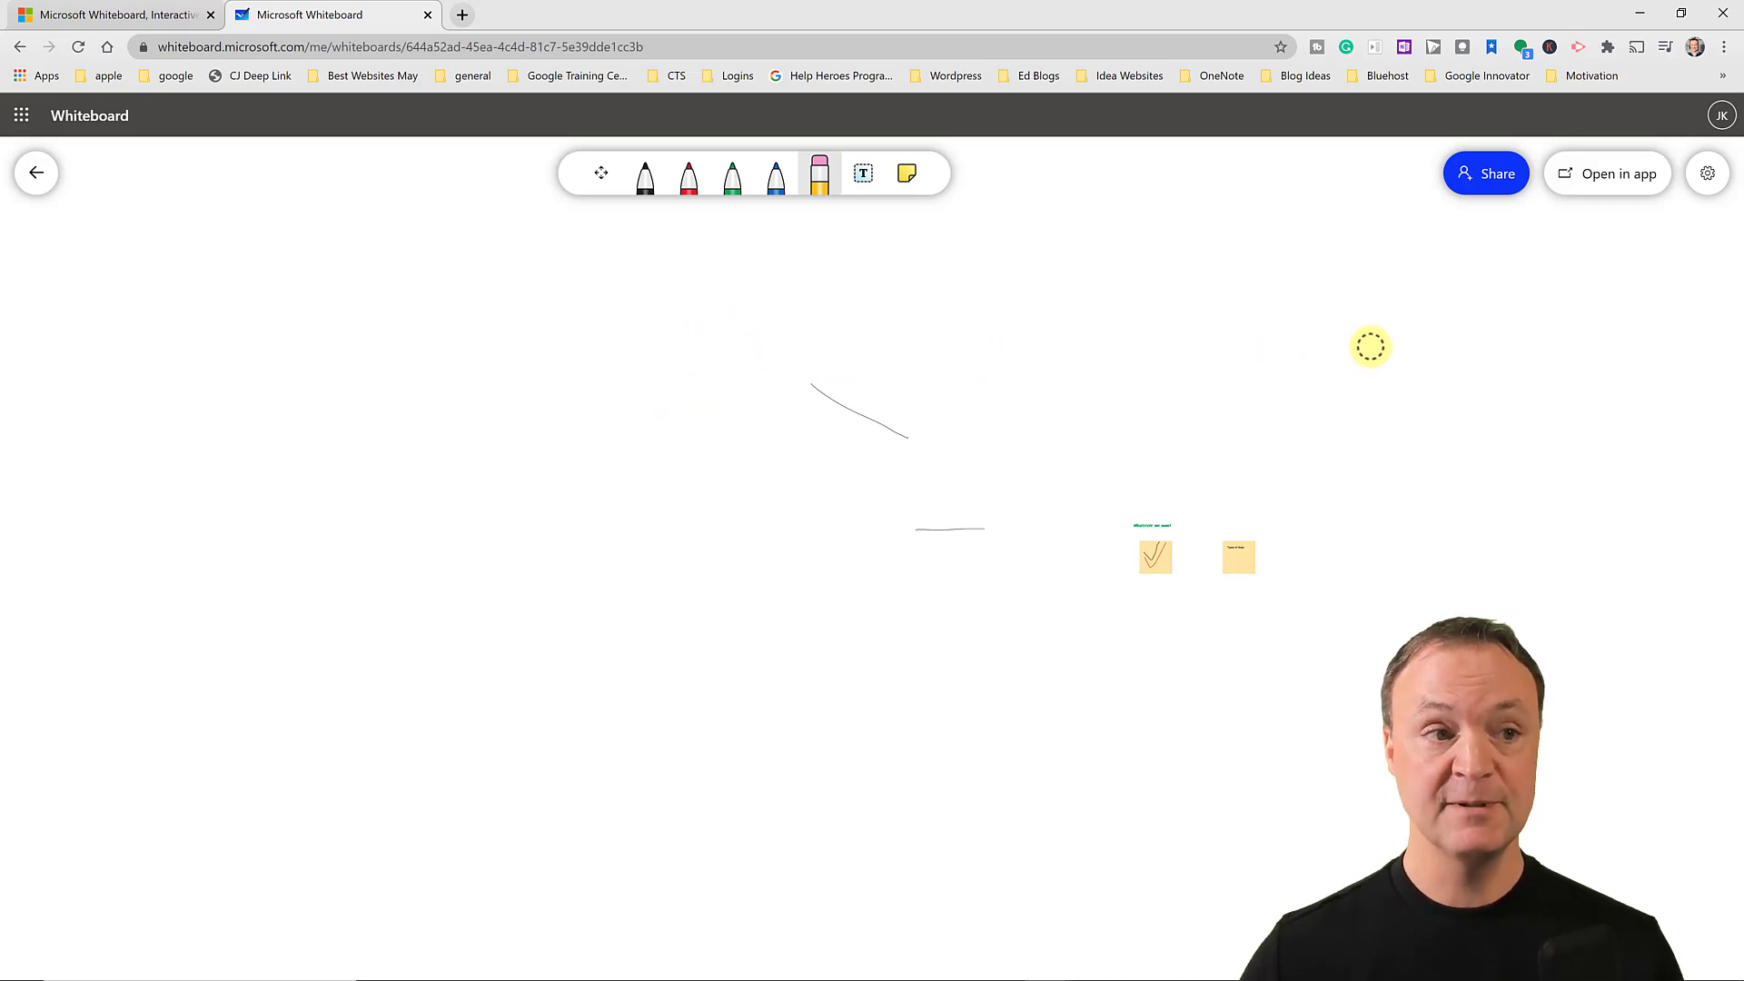
Get the free Microsoft Whiteboard app for Windows through the download option on the Microsoft Whiteboard web page.
{"action": "left_click", "coordinate": [1594, 188]}
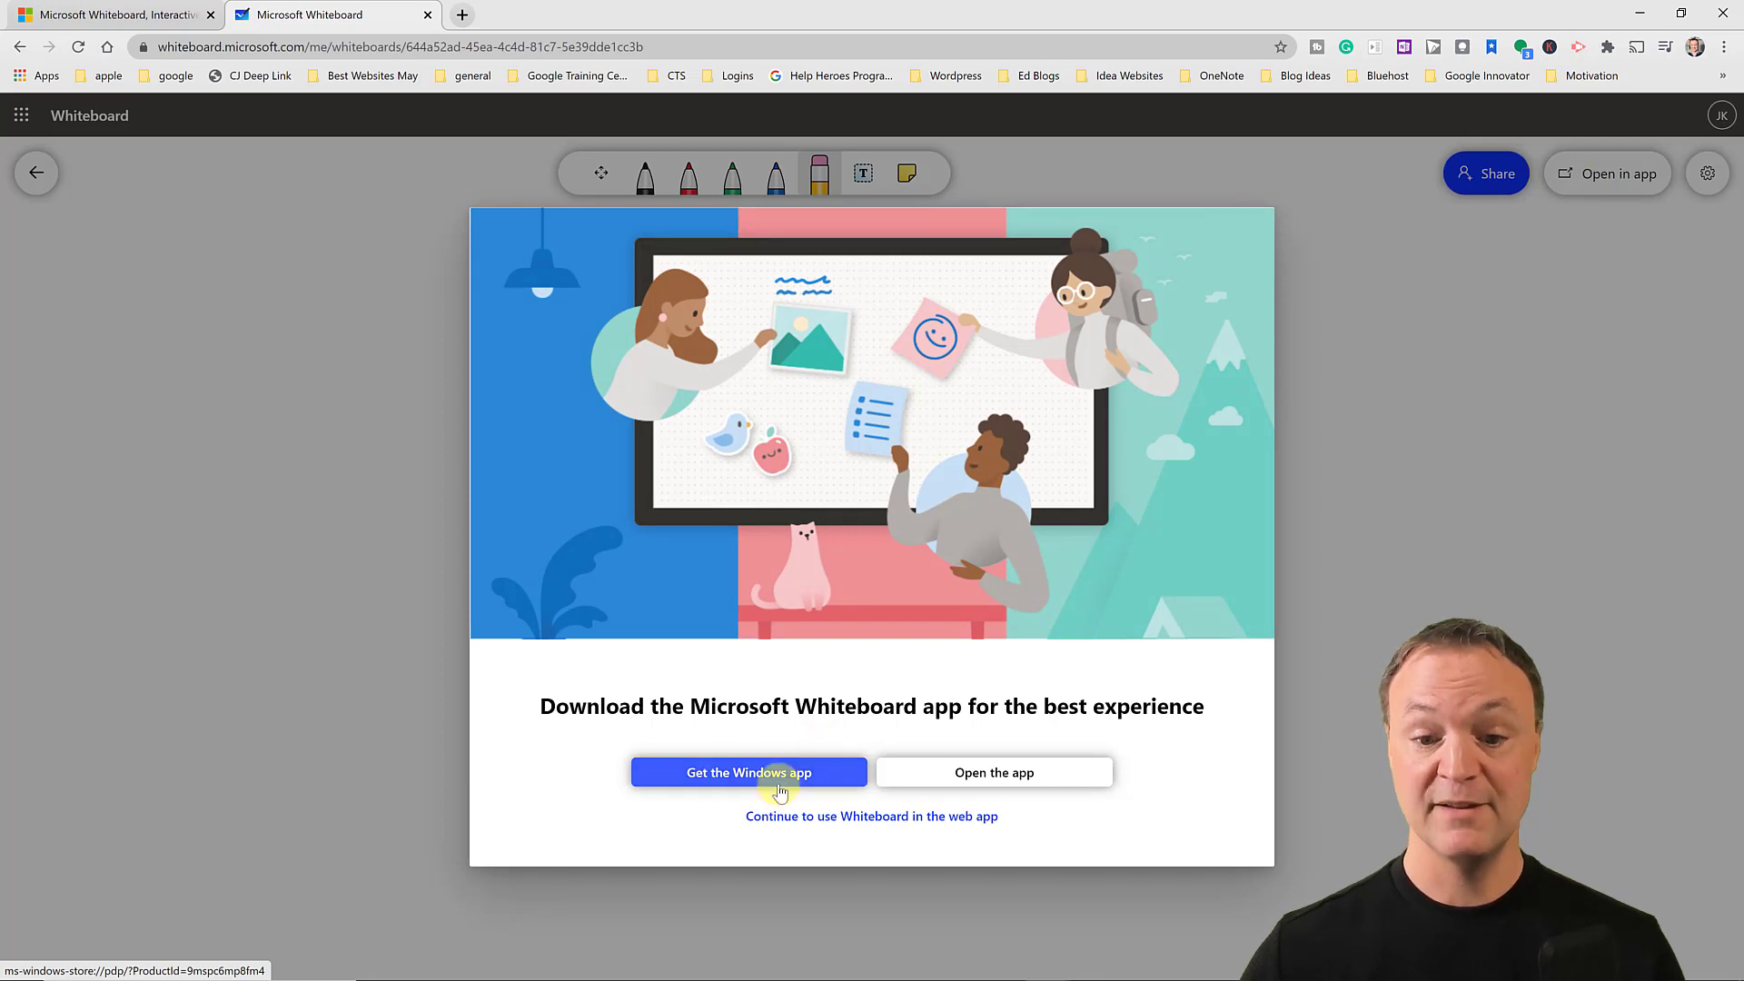
{"action": "left_click", "coordinate": [134, 22]}
{"action": "left_click", "coordinate": [263, 595]}
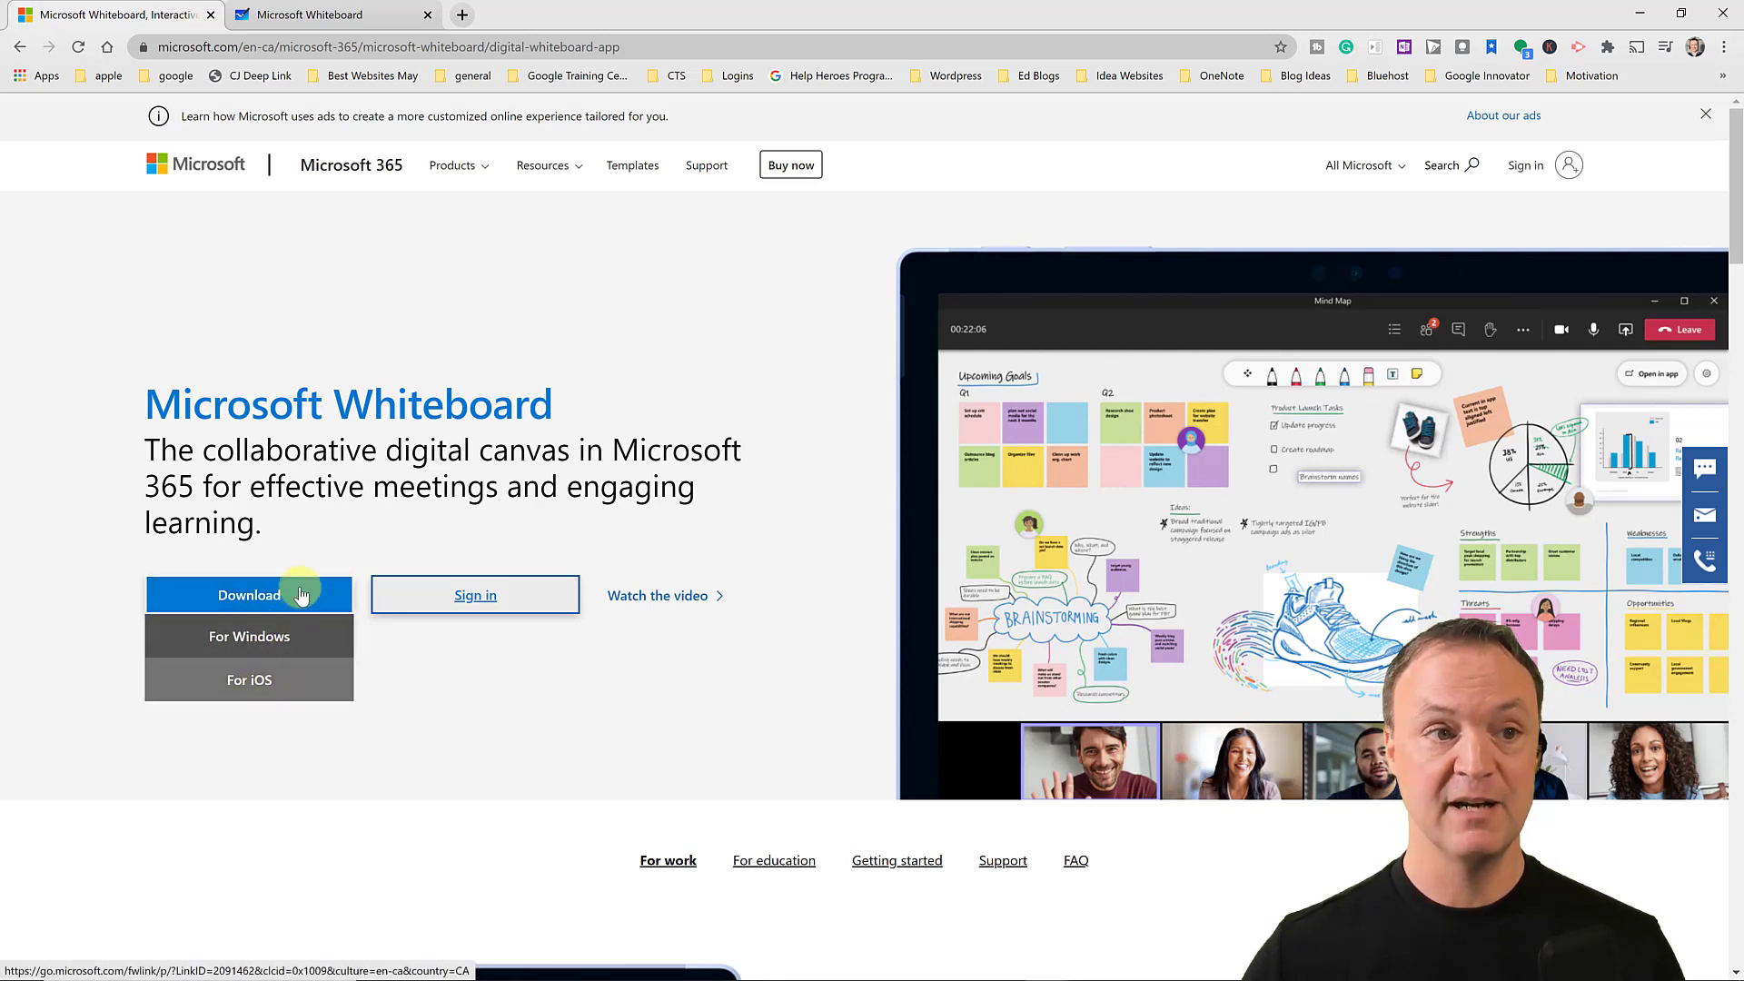
{"action": "left_click", "coordinate": [268, 645]}
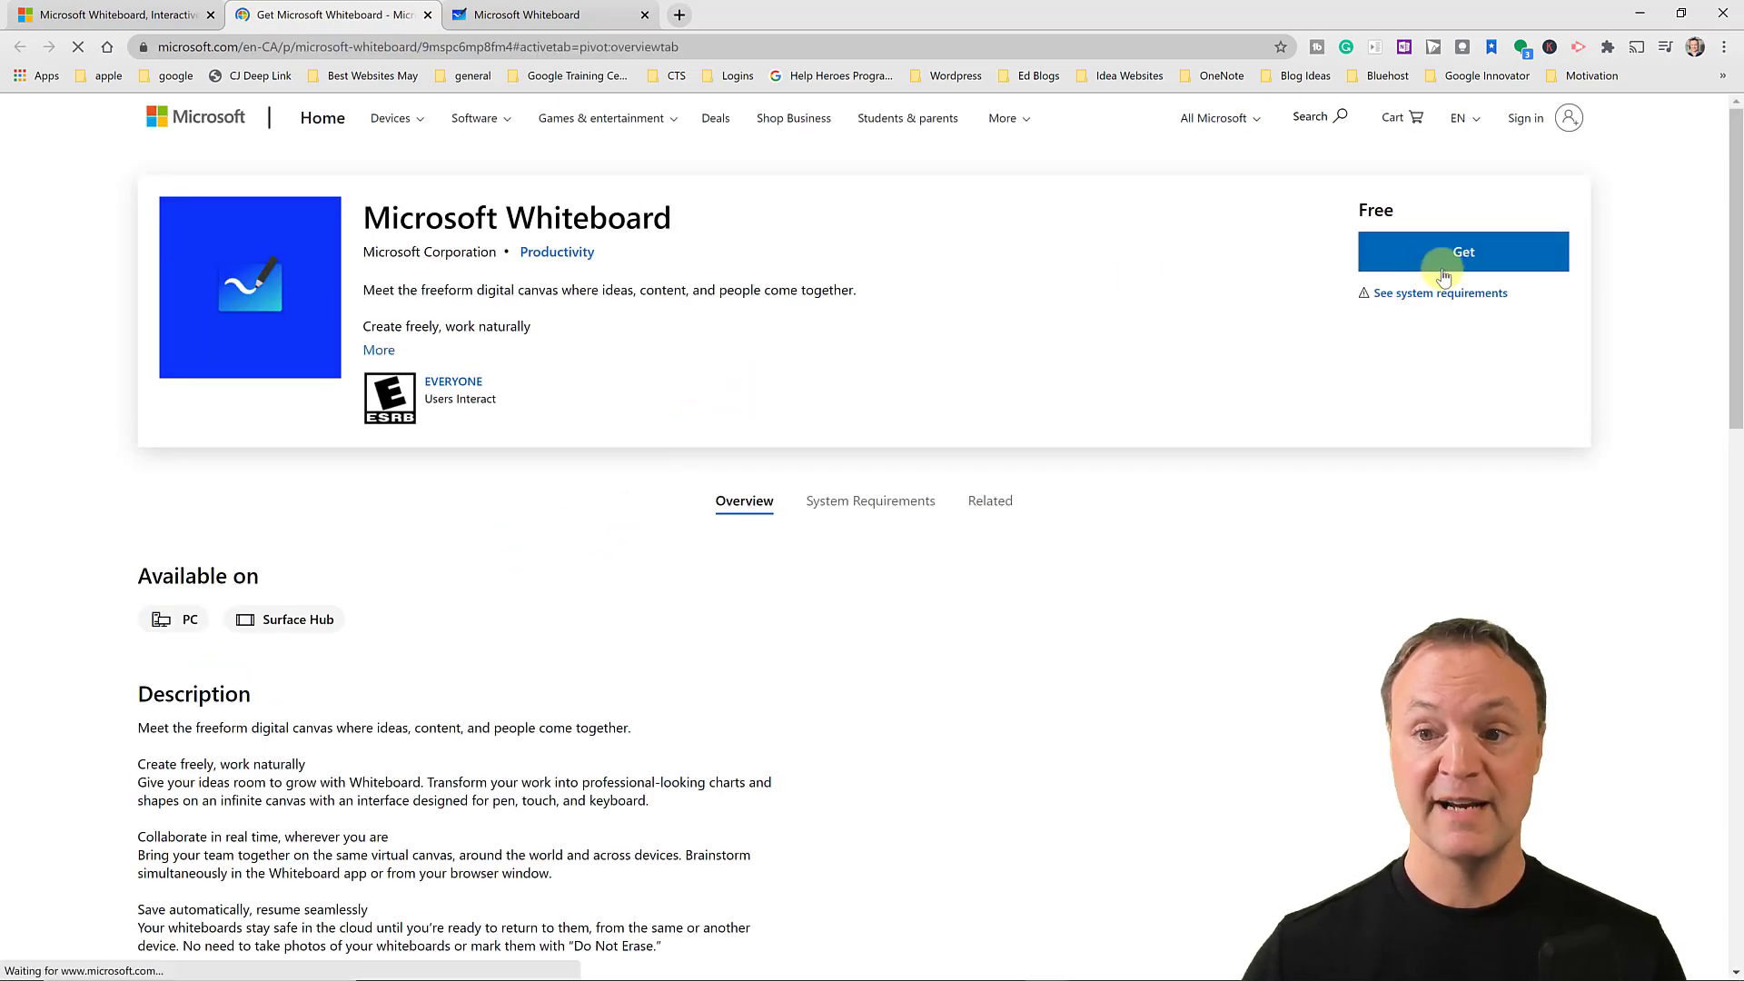
{"action": "left_click", "coordinate": [1462, 259]}
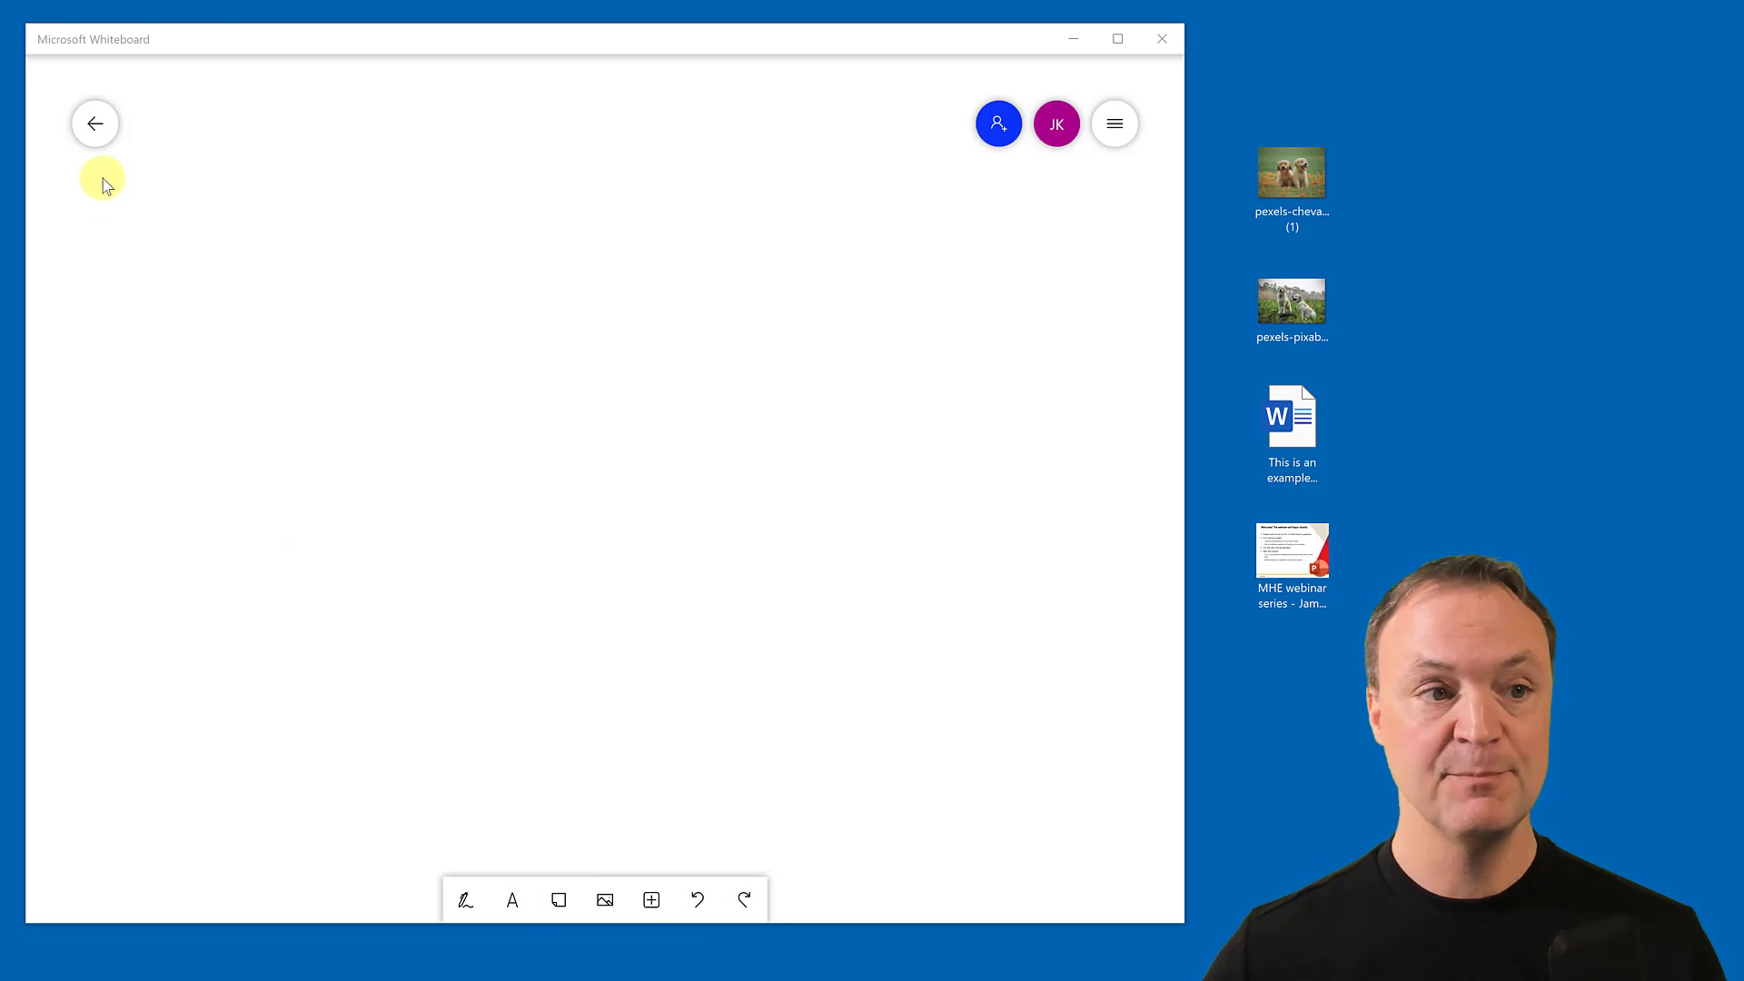
Return to the board list in the Whiteboard desktop app and create a new whiteboard.
{"action": "left_click", "coordinate": [96, 129]}
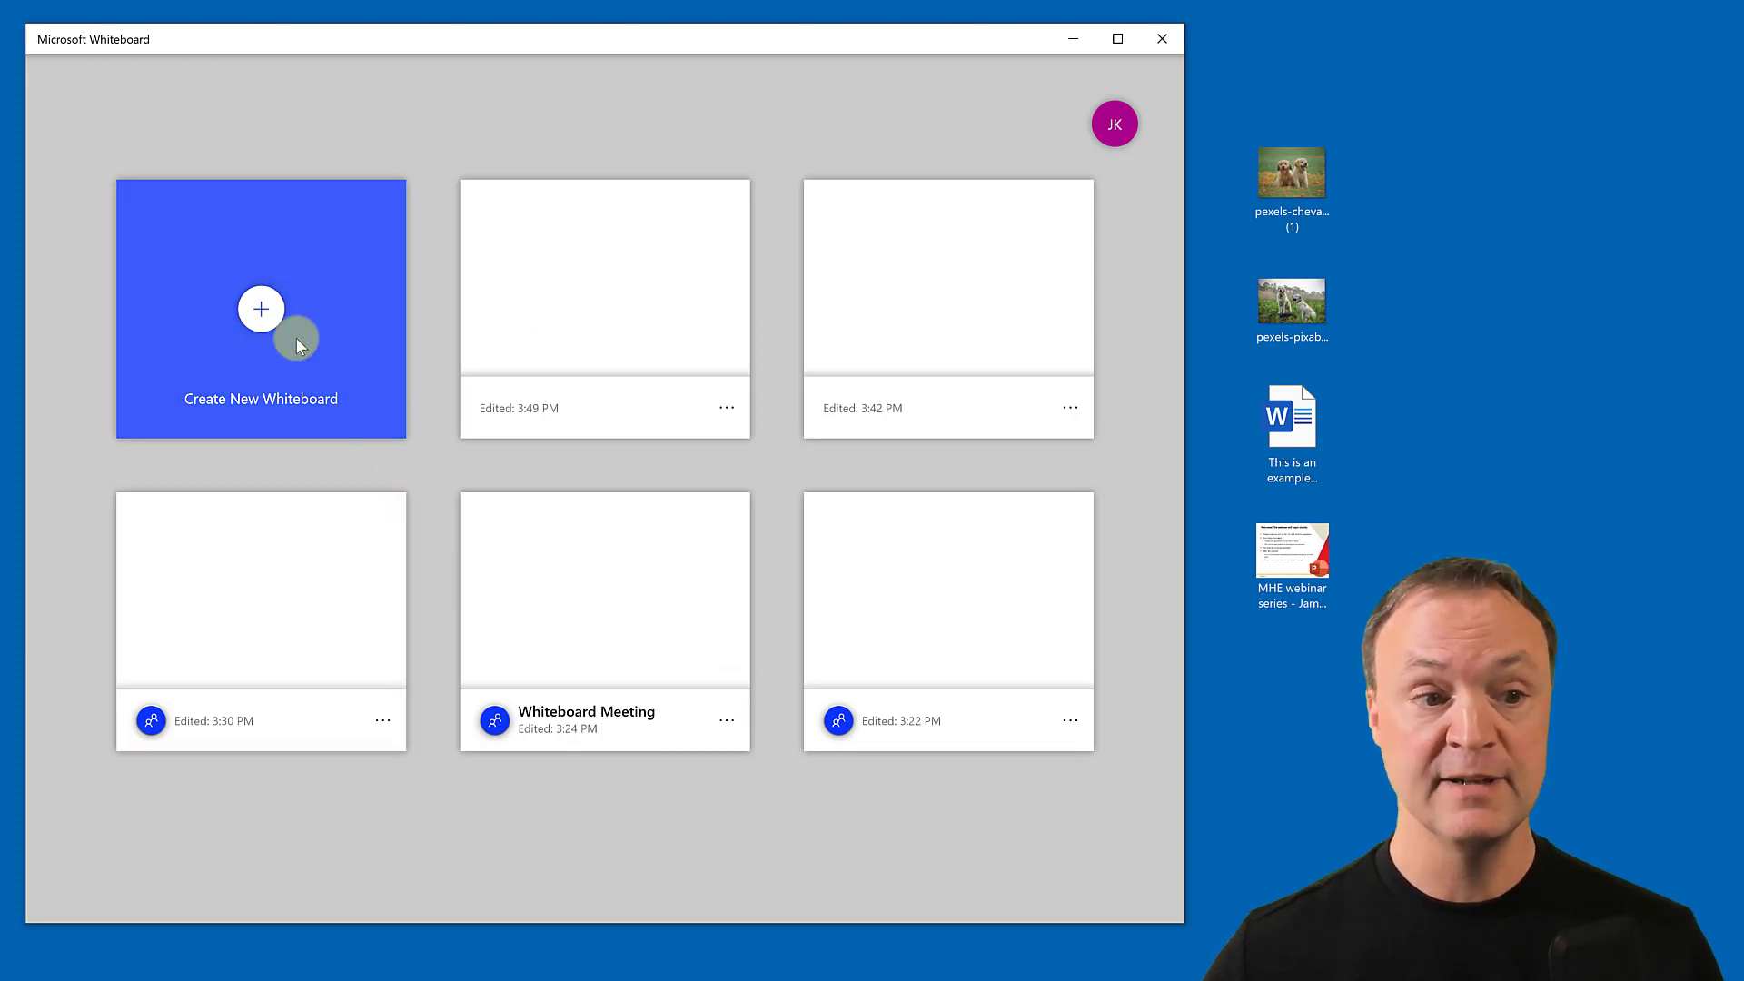
{"action": "left_click", "coordinate": [325, 331]}
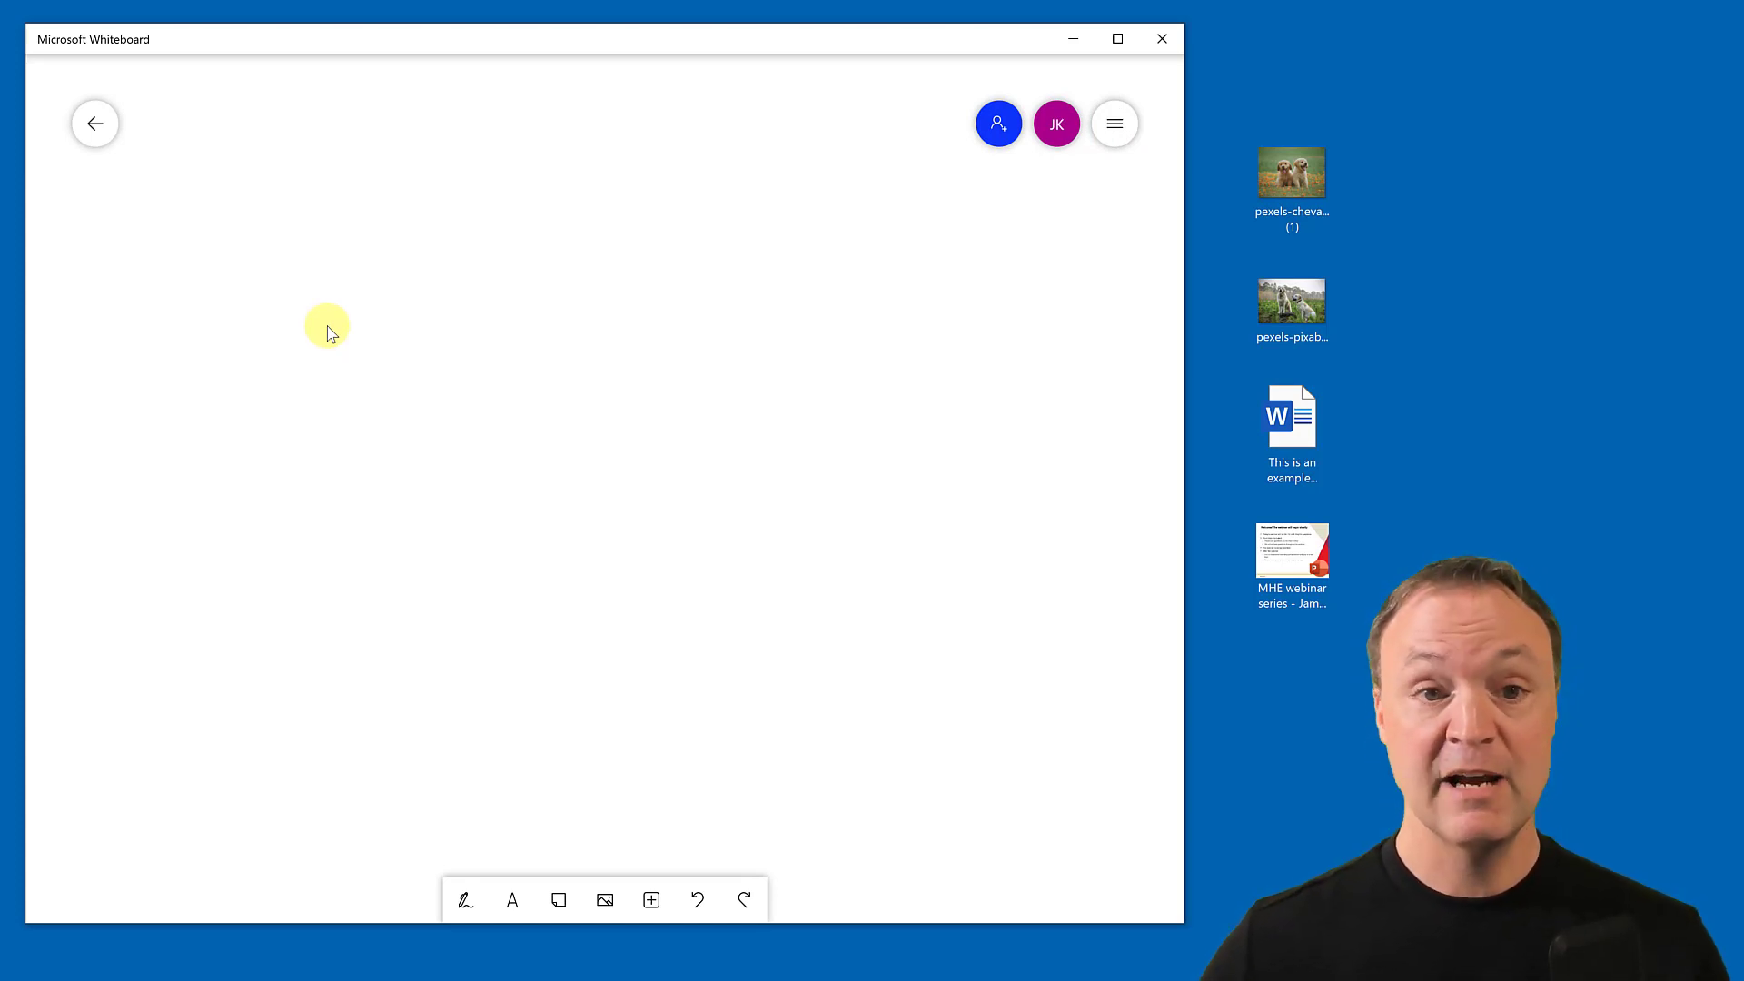
Draw a figure eight near the middle of the board with the rainbow-coloured pen and erase it.
{"action": "left_click", "coordinate": [463, 904]}
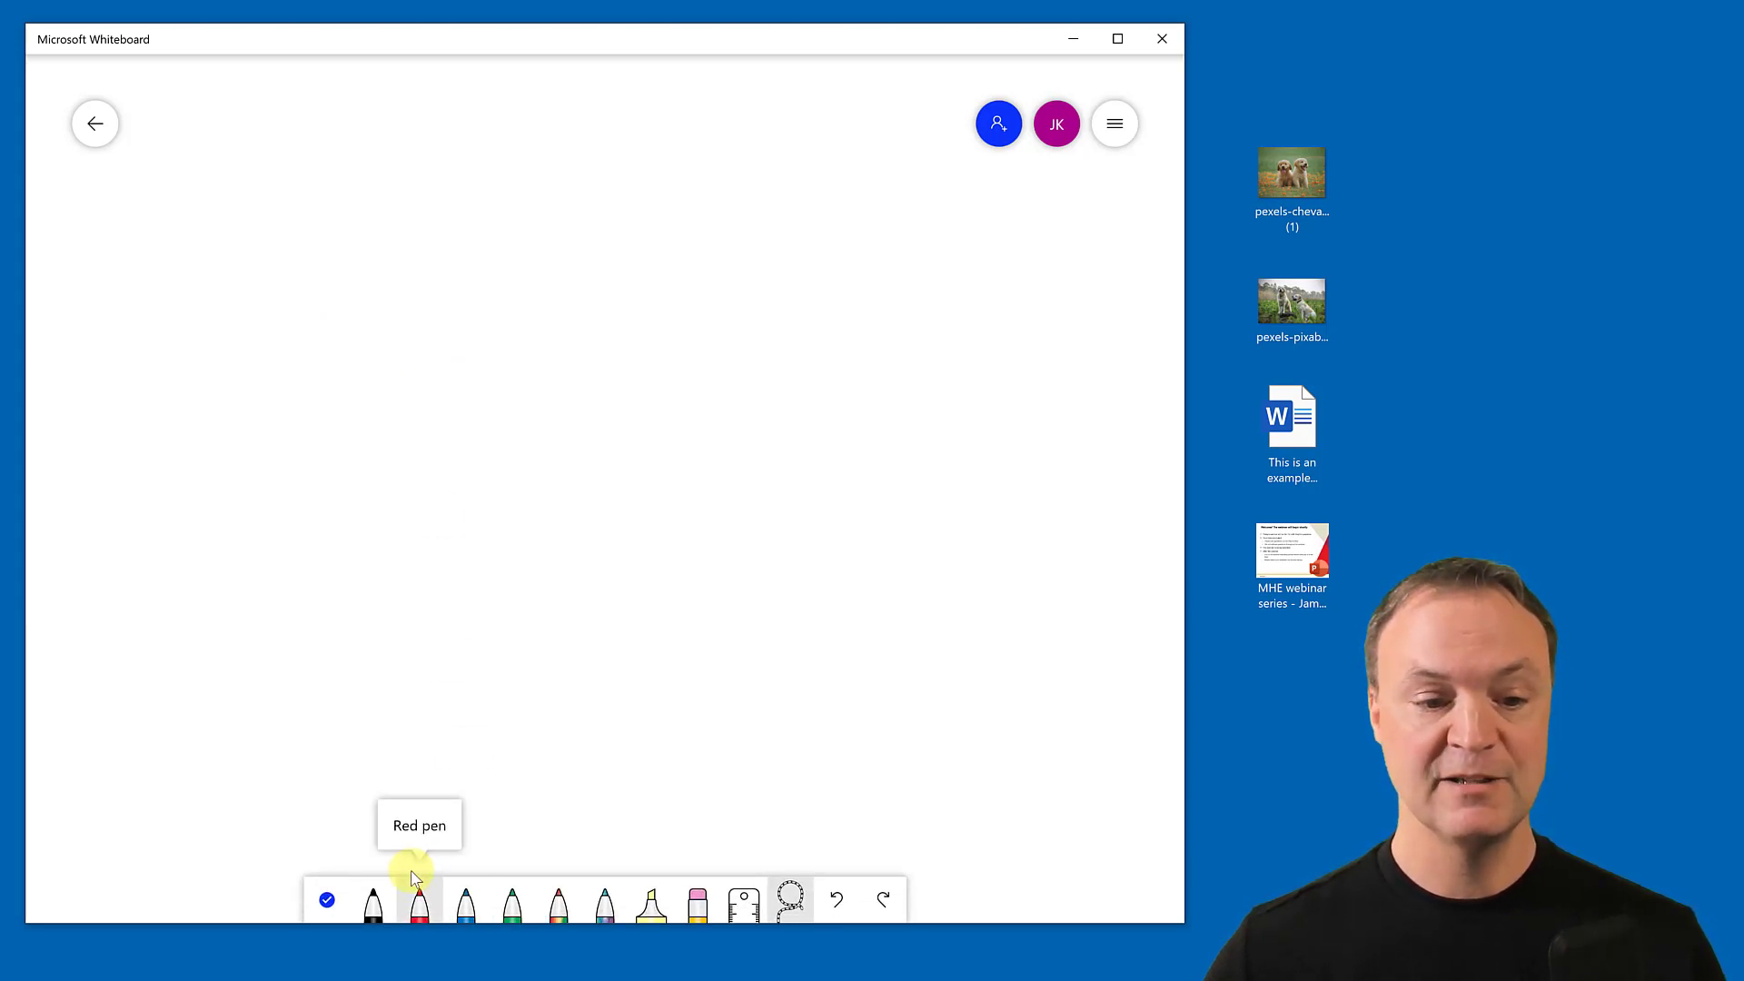
{"action": "left_click", "coordinate": [560, 908]}
{"action": "mouse_move", "coordinate": [617, 497]}
{"action": "left_mouse_down"}
{"action": "mouse_move", "coordinate": [643, 596]}
{"action": "mouse_move", "coordinate": [639, 539]}
{"action": "left_mouse_up"}
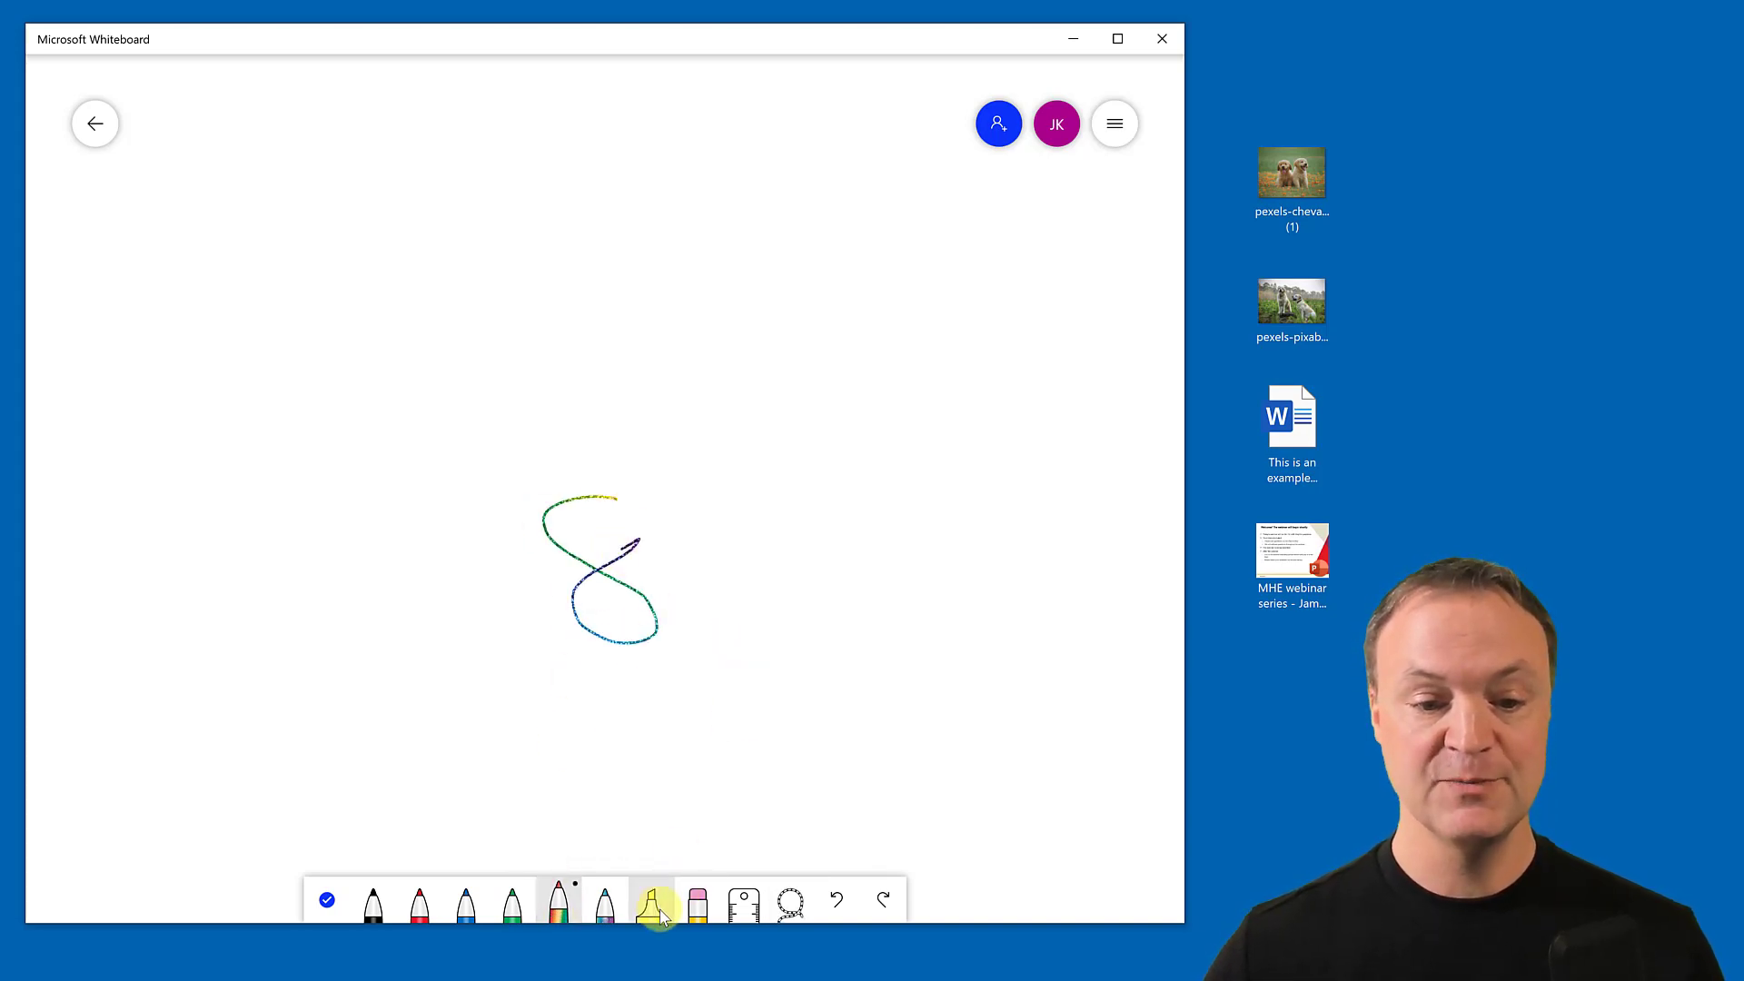
{"action": "left_click", "coordinate": [707, 911]}
{"action": "mouse_move", "coordinate": [646, 607]}
{"action": "left_mouse_down"}
{"action": "mouse_move", "coordinate": [577, 605]}
{"action": "mouse_move", "coordinate": [574, 501]}
{"action": "mouse_move", "coordinate": [586, 559]}
{"action": "mouse_move", "coordinate": [642, 545]}
{"action": "mouse_move", "coordinate": [606, 498]}
{"action": "left_mouse_up"}
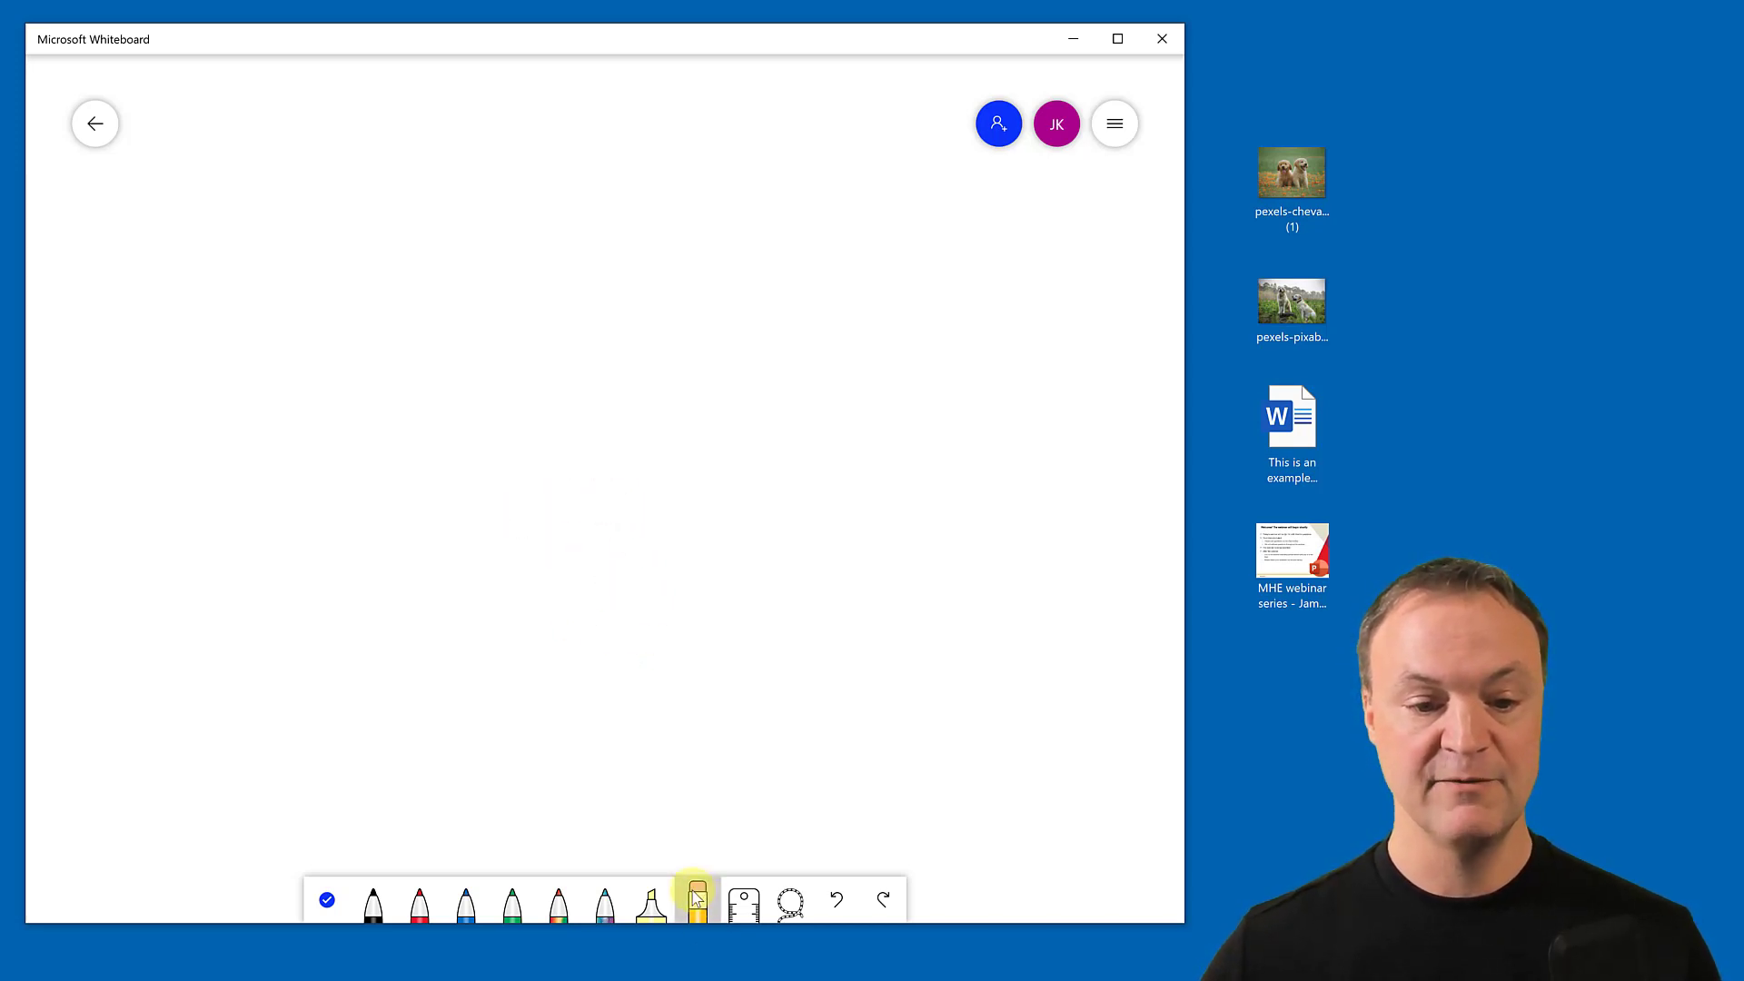
Show the ruler on the board and draw a freehand wavy black line below it.
{"action": "left_click", "coordinate": [744, 904]}
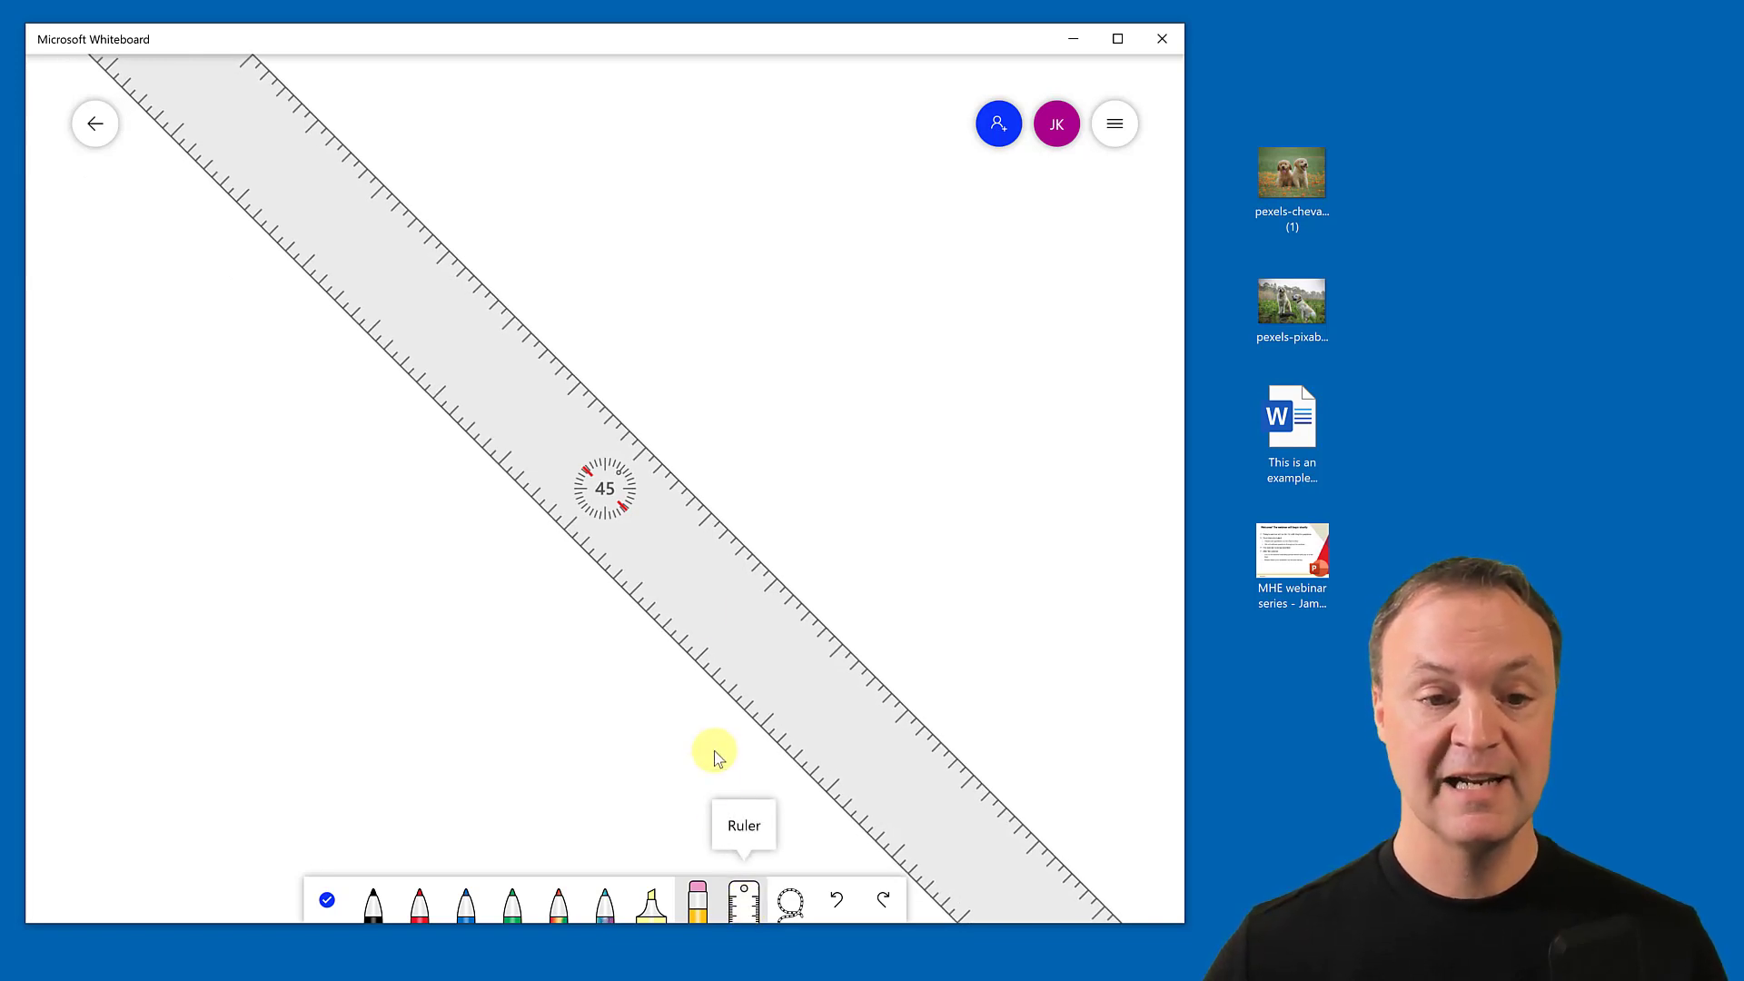
{"action": "left_click", "coordinate": [374, 903]}
{"action": "left_click_drag", "start_coordinate": [252, 662], "coordinate": [373, 648]}
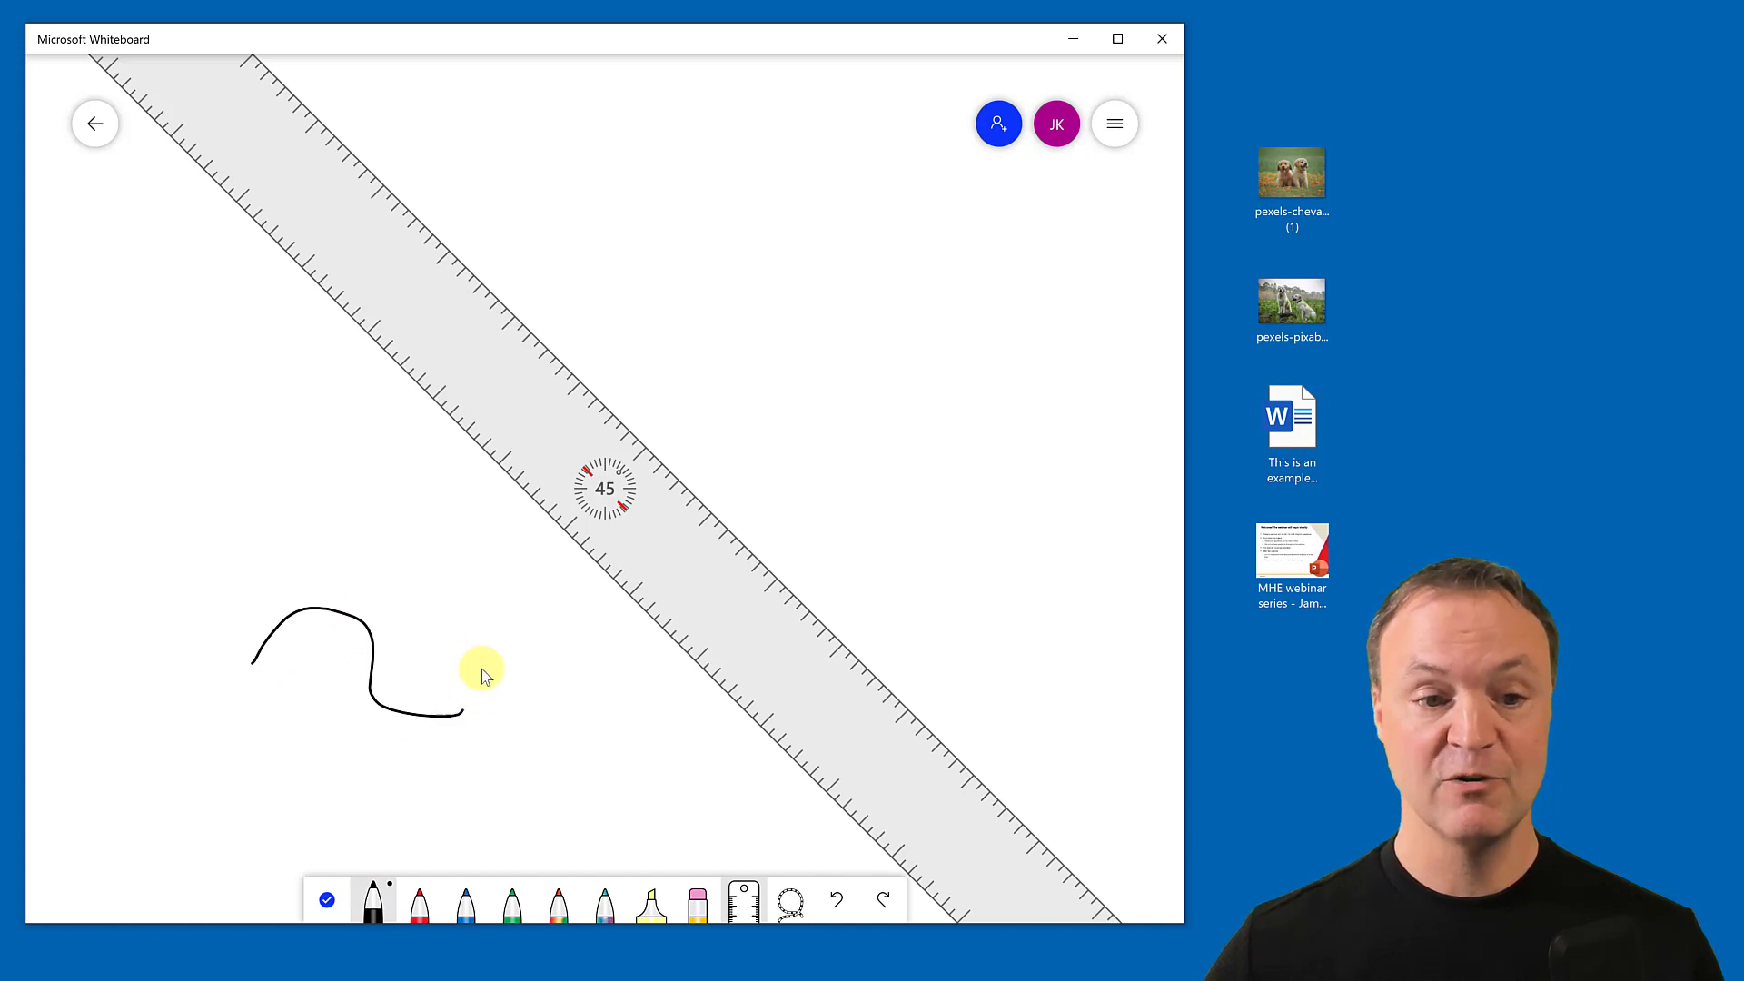
Draw a freehand black diagonal line below the ruler and a straight black line along the ruler's upper edge.
{"action": "left_click_drag", "start_coordinate": [318, 422], "coordinate": [540, 684]}
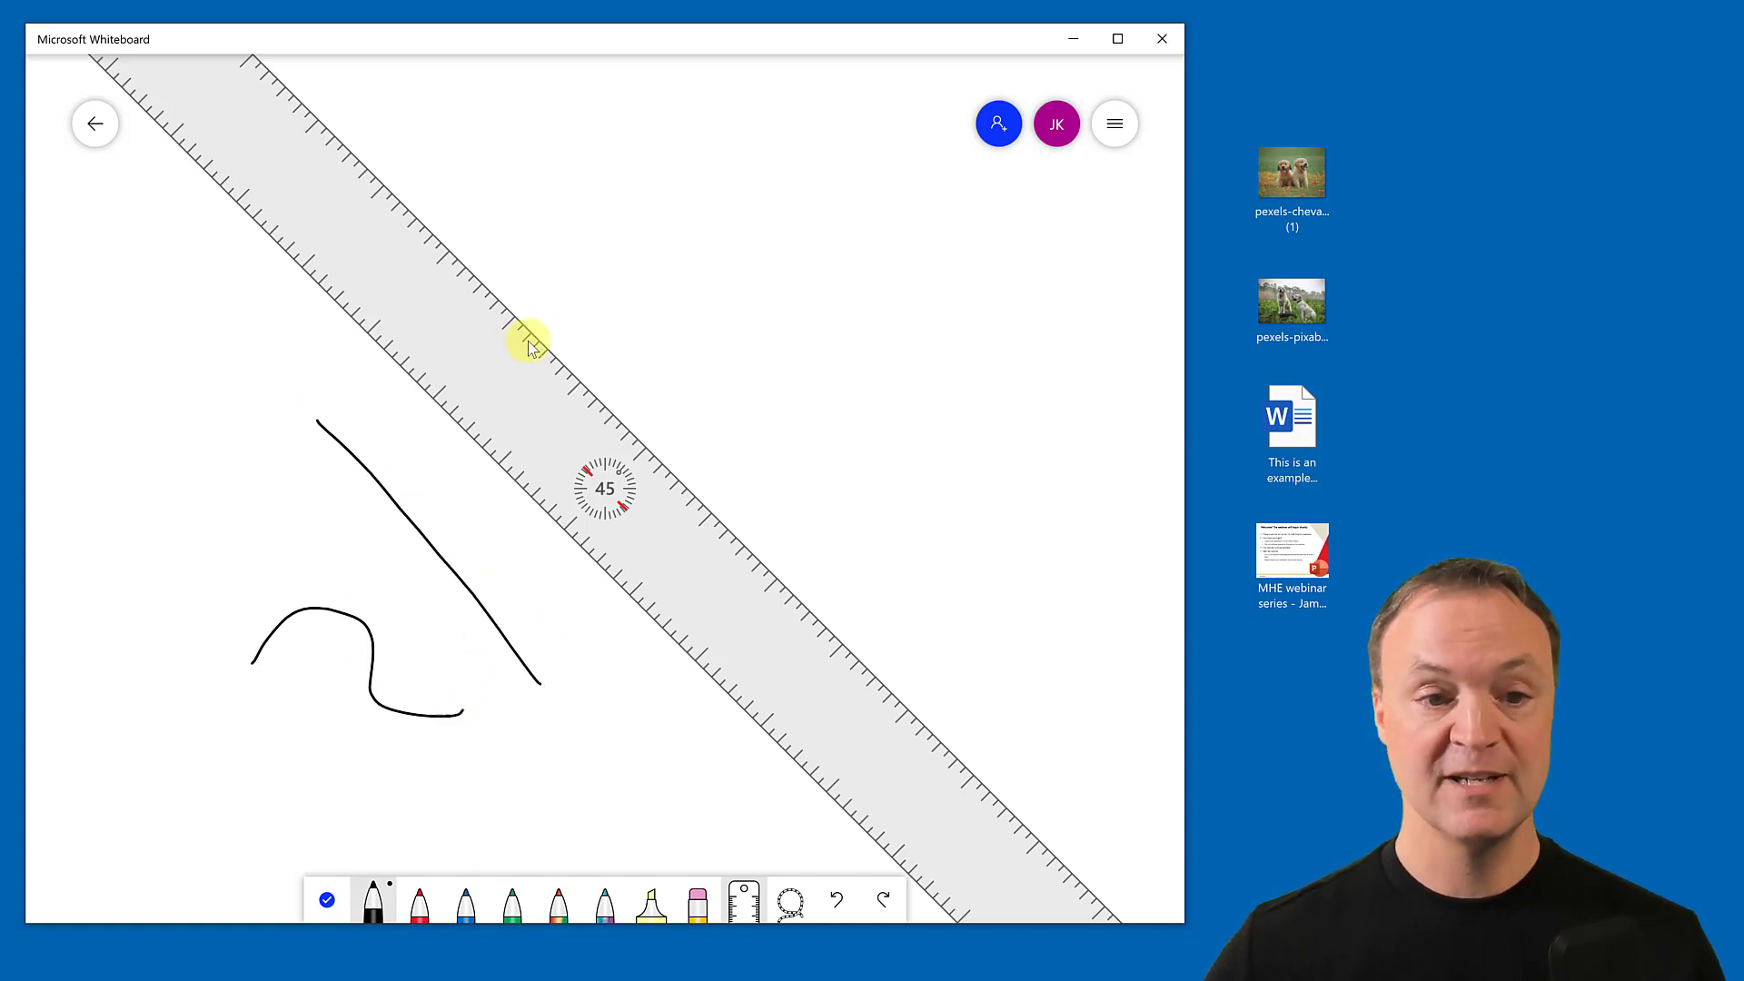
{"action": "left_click_drag", "start_coordinate": [545, 345], "coordinate": [621, 429]}
{"action": "left_click_drag", "start_coordinate": [740, 536], "coordinate": [788, 658]}
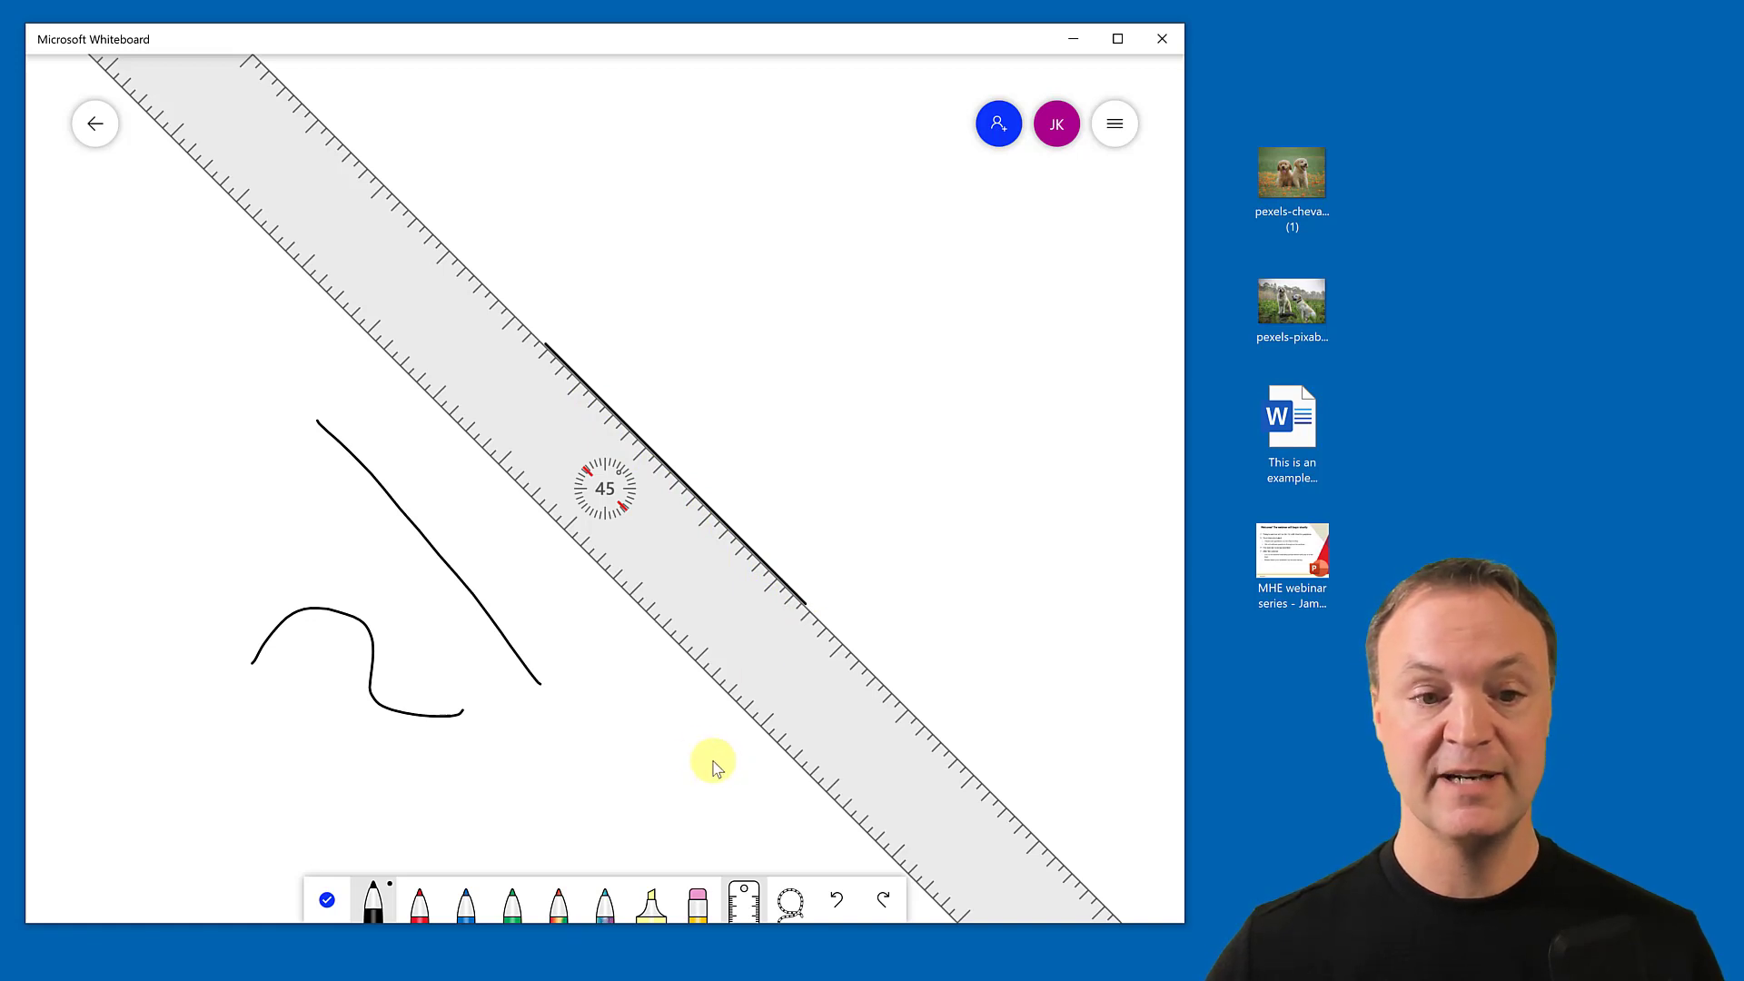
Shift the ruler toward the freehand diagonal and draw a straight green line along the ruler's upper edge.
{"action": "left_click_drag", "start_coordinate": [618, 525], "coordinate": [539, 582]}
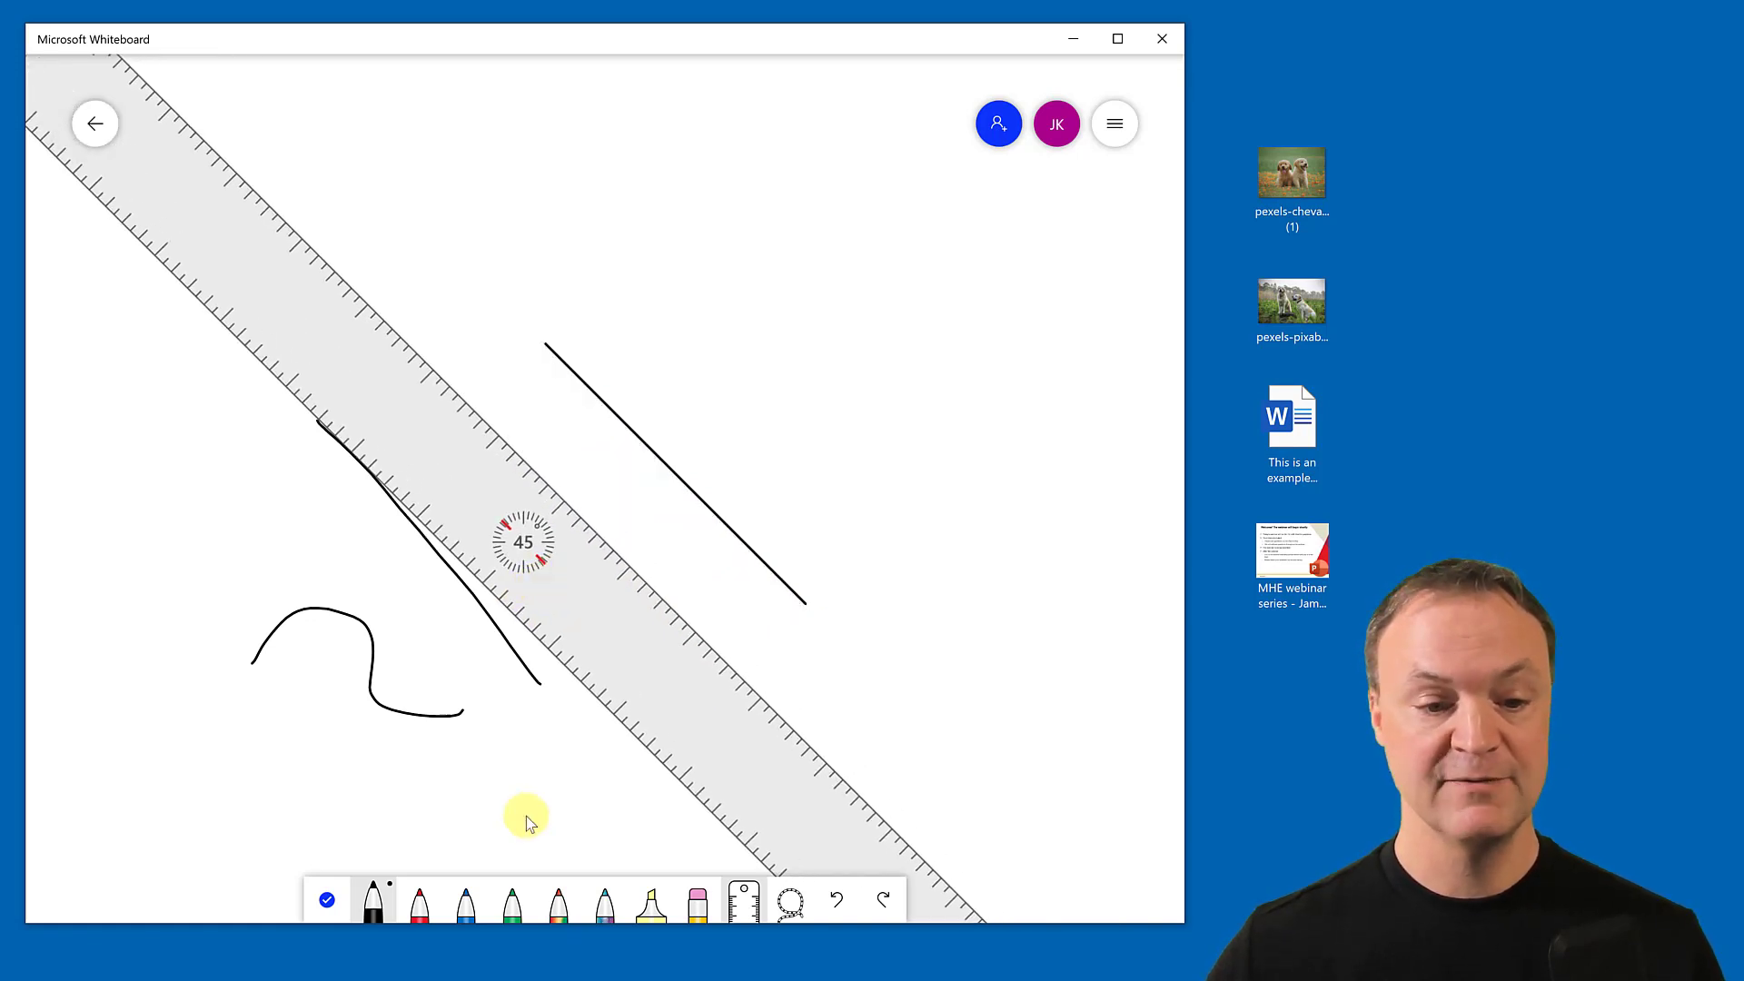
{"action": "left_click", "coordinate": [512, 901]}
{"action": "left_click_drag", "start_coordinate": [506, 439], "coordinate": [551, 484]}
{"action": "left_click_drag", "start_coordinate": [606, 541], "coordinate": [743, 670]}
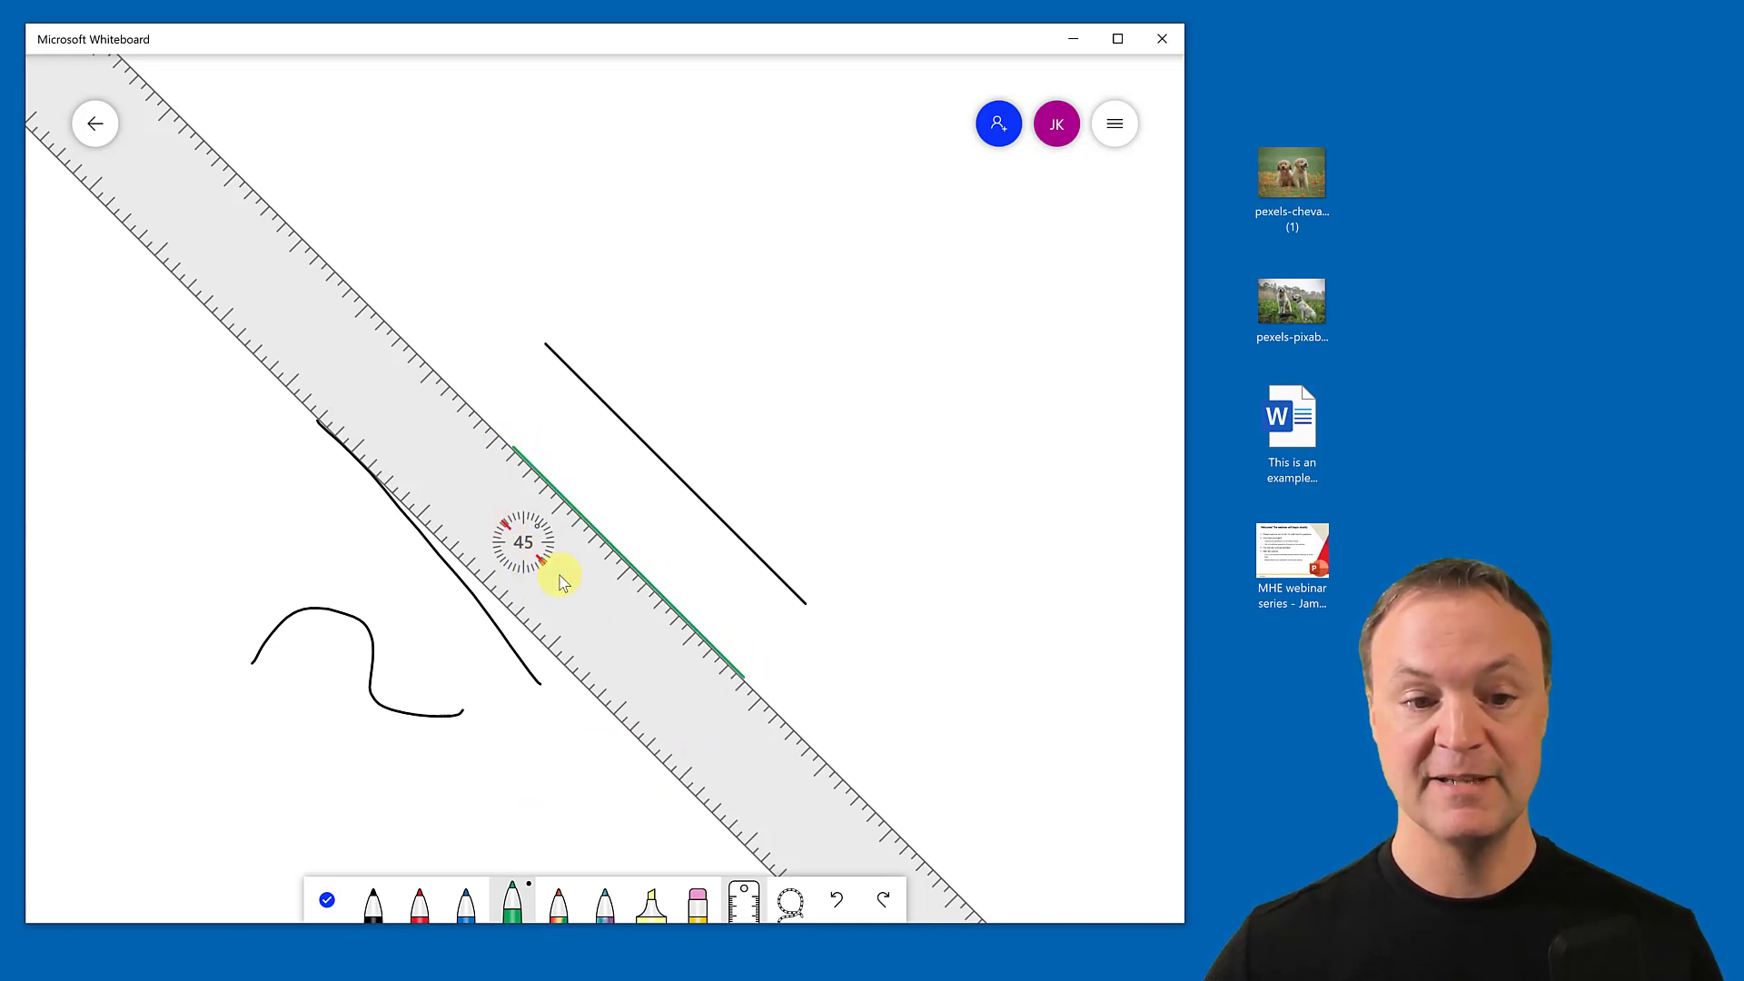
Move the ruler over the green line and rotate it to 7 degrees.
{"action": "mouse_move", "coordinate": [613, 627]}
{"action": "left_mouse_down"}
{"action": "mouse_move", "coordinate": [568, 631]}
{"action": "mouse_move", "coordinate": [708, 572]}
{"action": "mouse_move", "coordinate": [641, 598]}
{"action": "mouse_move", "coordinate": [658, 576]}
{"action": "left_mouse_up"}
{"action": "key", "text": "ctrl+z"}
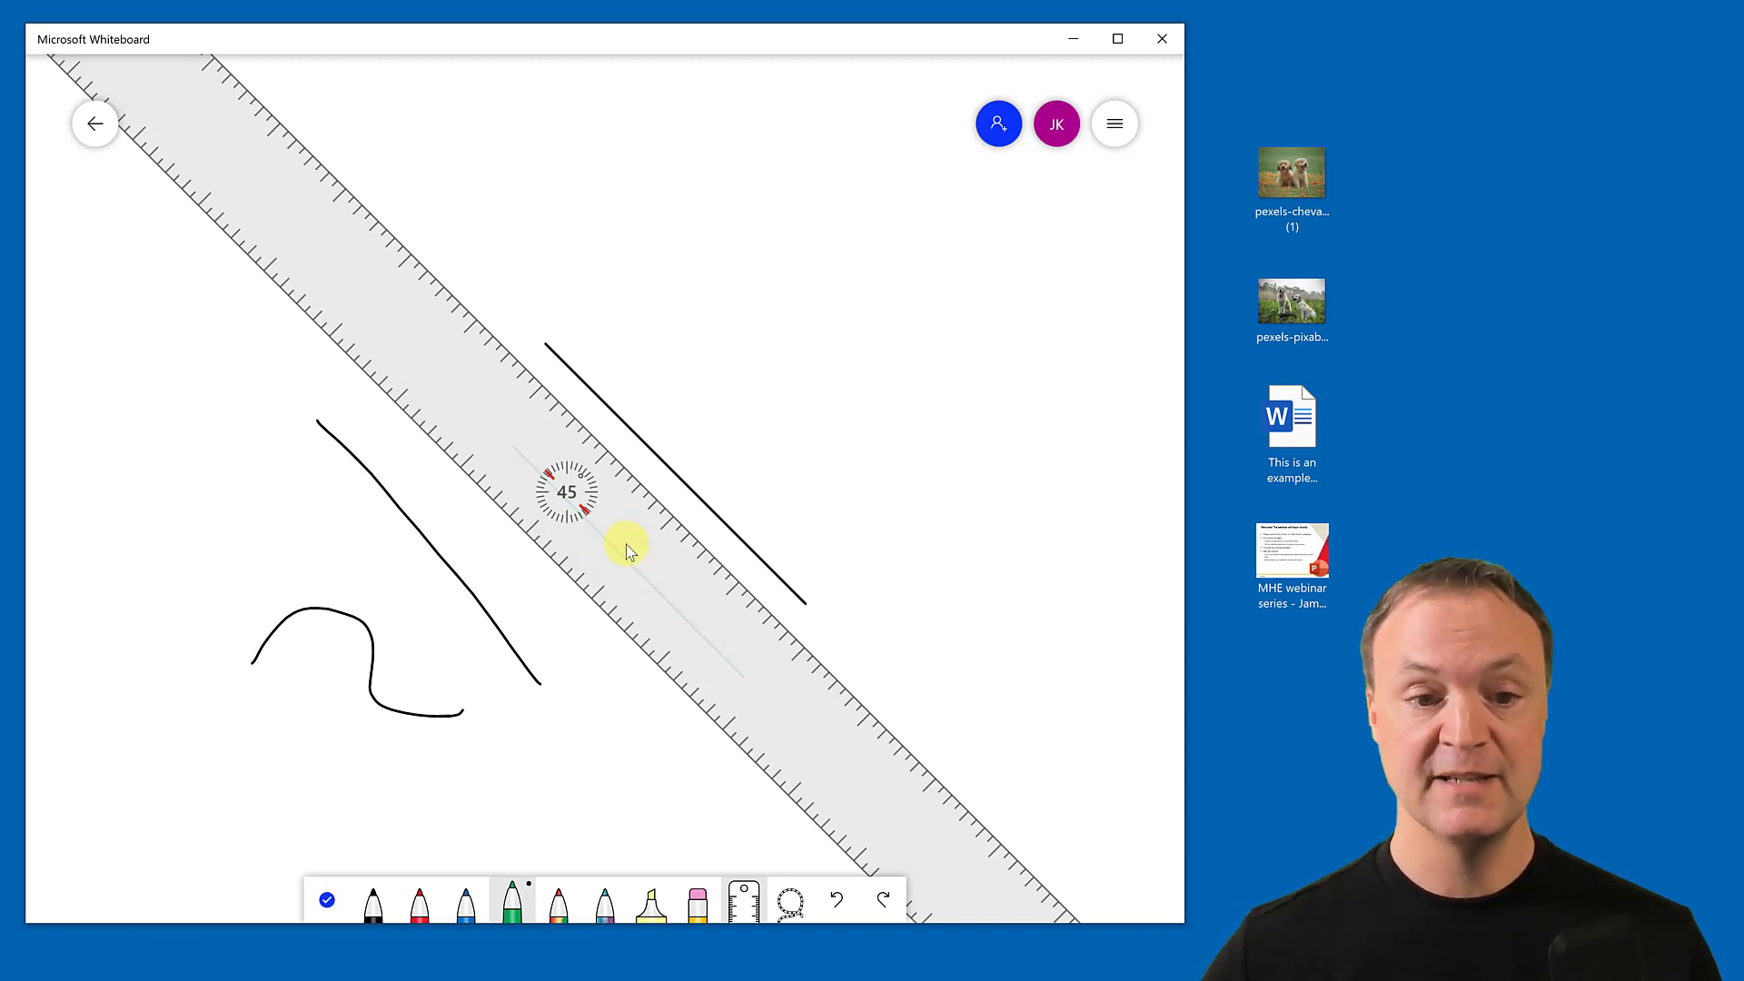
{"action": "scroll", "coordinate": [618, 545], "scroll_direction": "down", "scroll_amount": 6}
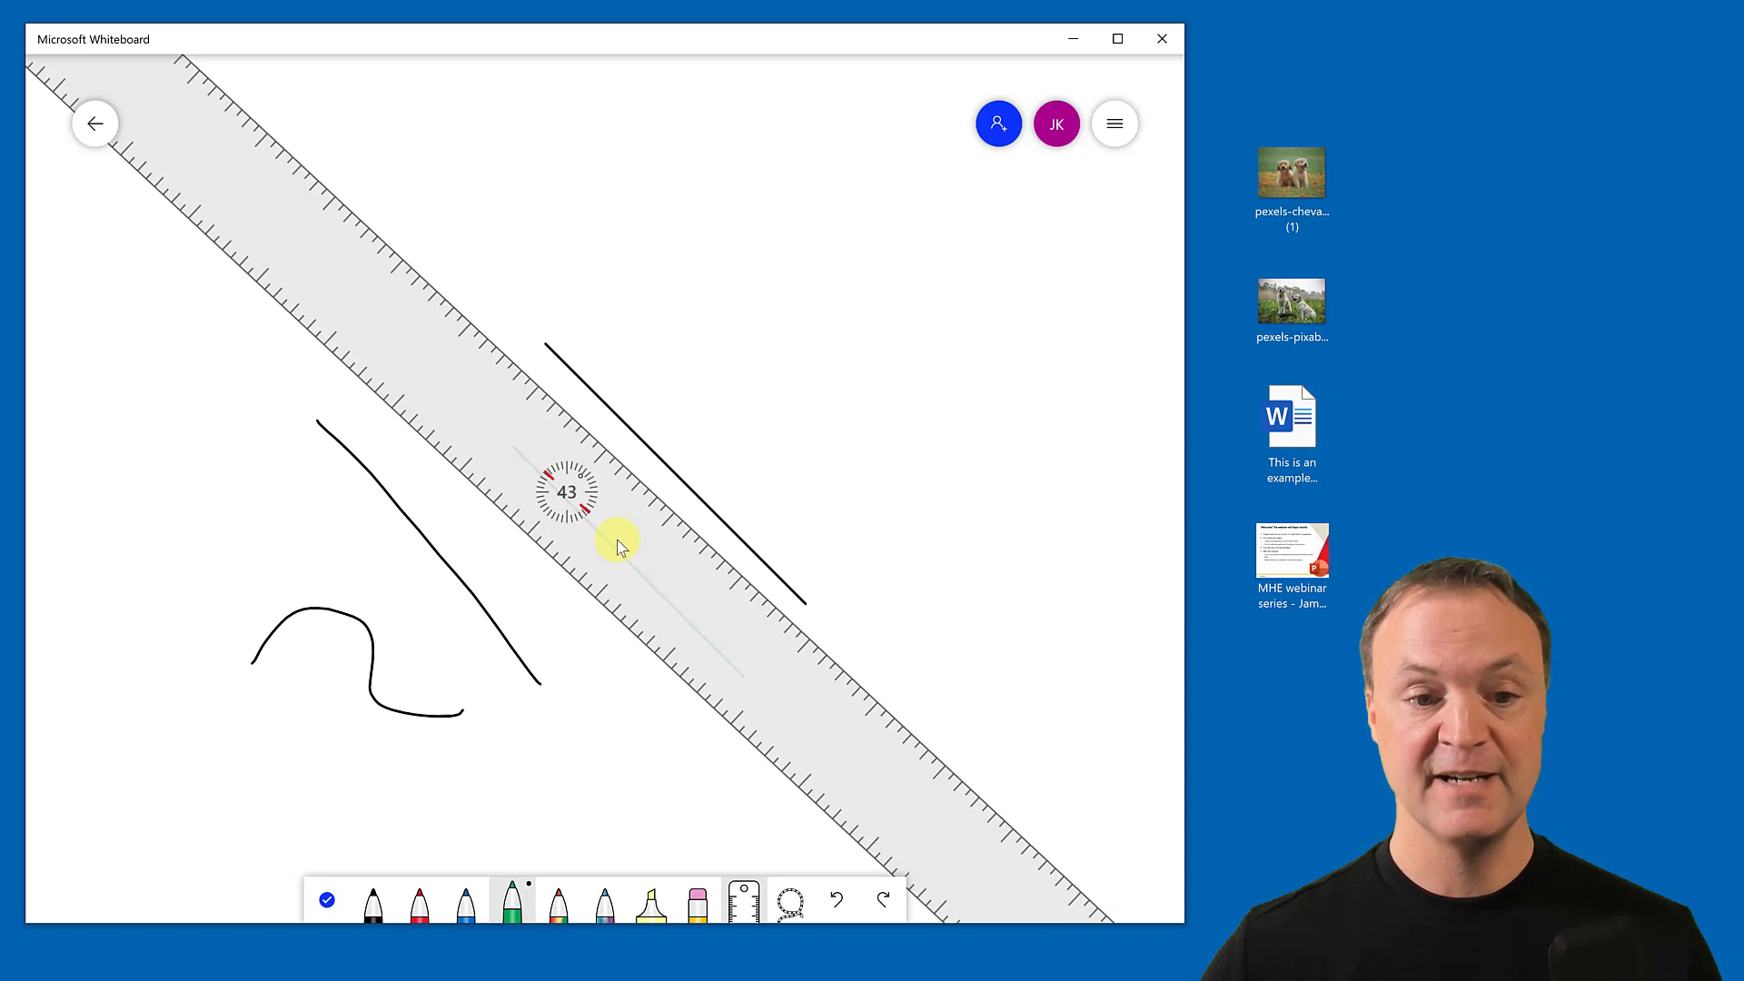
{"action": "scroll", "coordinate": [618, 545], "scroll_direction": "down", "scroll_amount": 18}
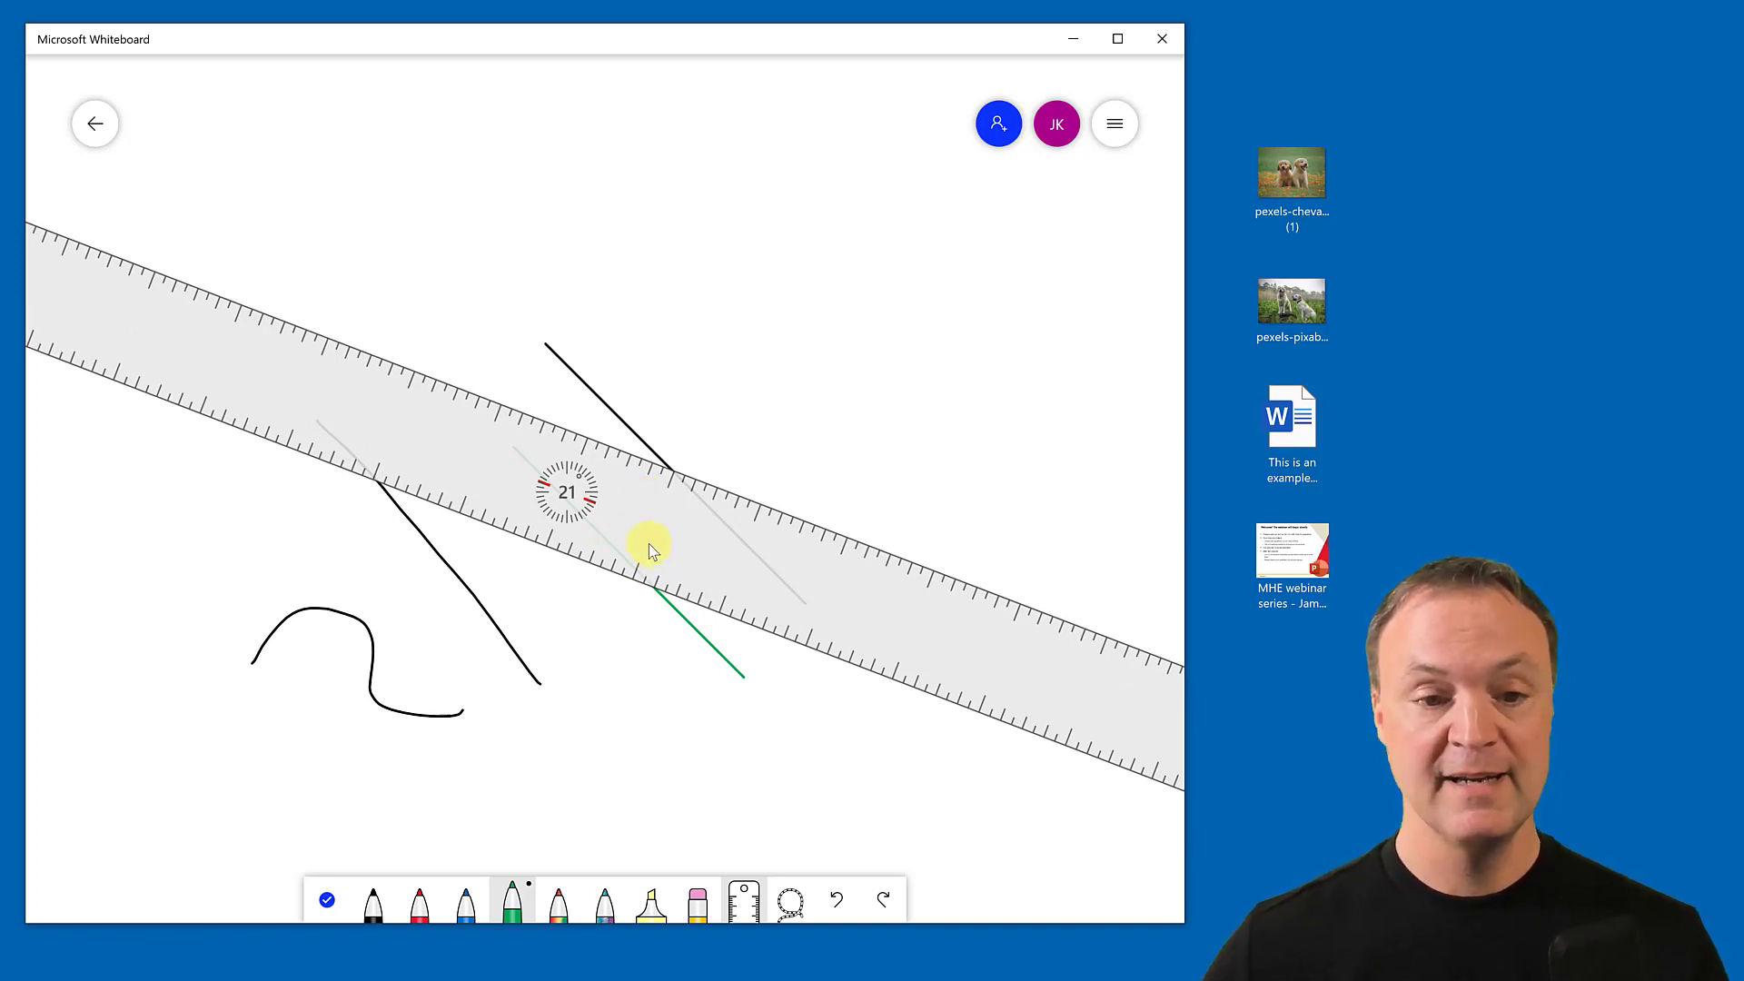
{"action": "scroll", "coordinate": [650, 545], "scroll_direction": "down", "scroll_amount": 14}
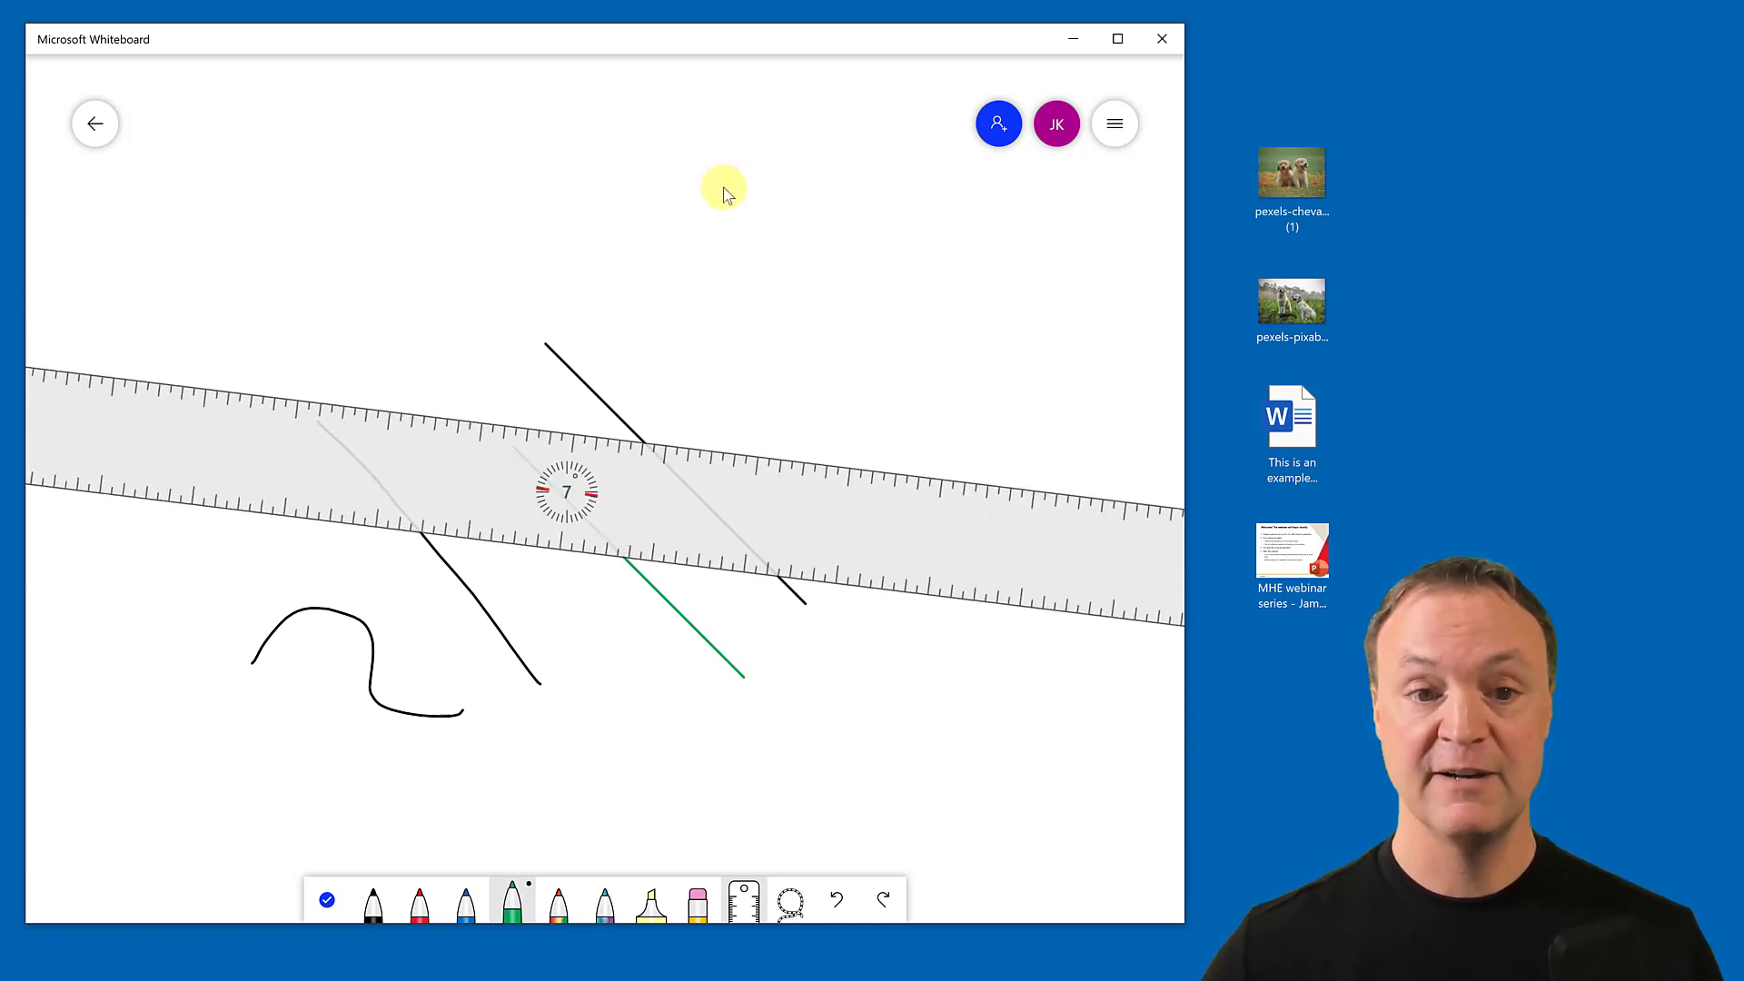
Move the ruler down over the wavy line and hide it from the board.
{"action": "scroll", "coordinate": [720, 238], "scroll_direction": "down", "scroll_amount": 3}
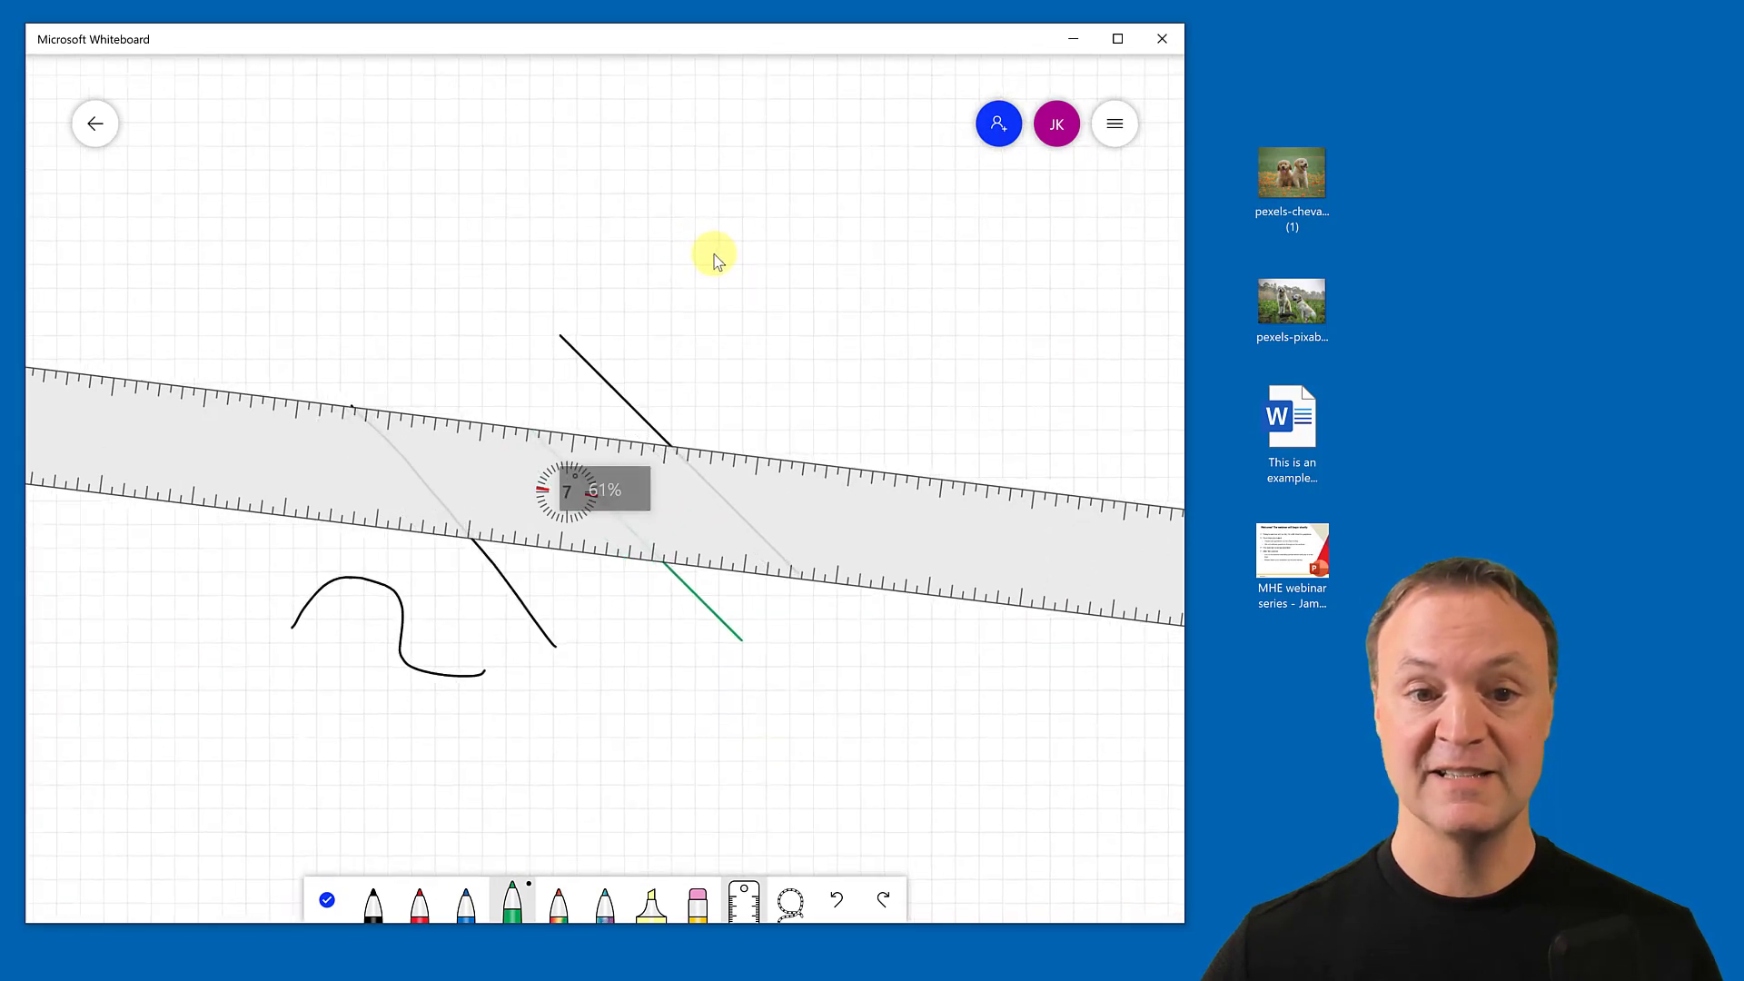
{"action": "scroll", "coordinate": [721, 300], "scroll_direction": "up", "scroll_amount": 5}
{"action": "scroll", "coordinate": [717, 304], "scroll_direction": "up", "scroll_amount": 4}
{"action": "scroll", "coordinate": [718, 304], "scroll_direction": "down", "scroll_amount": 8}
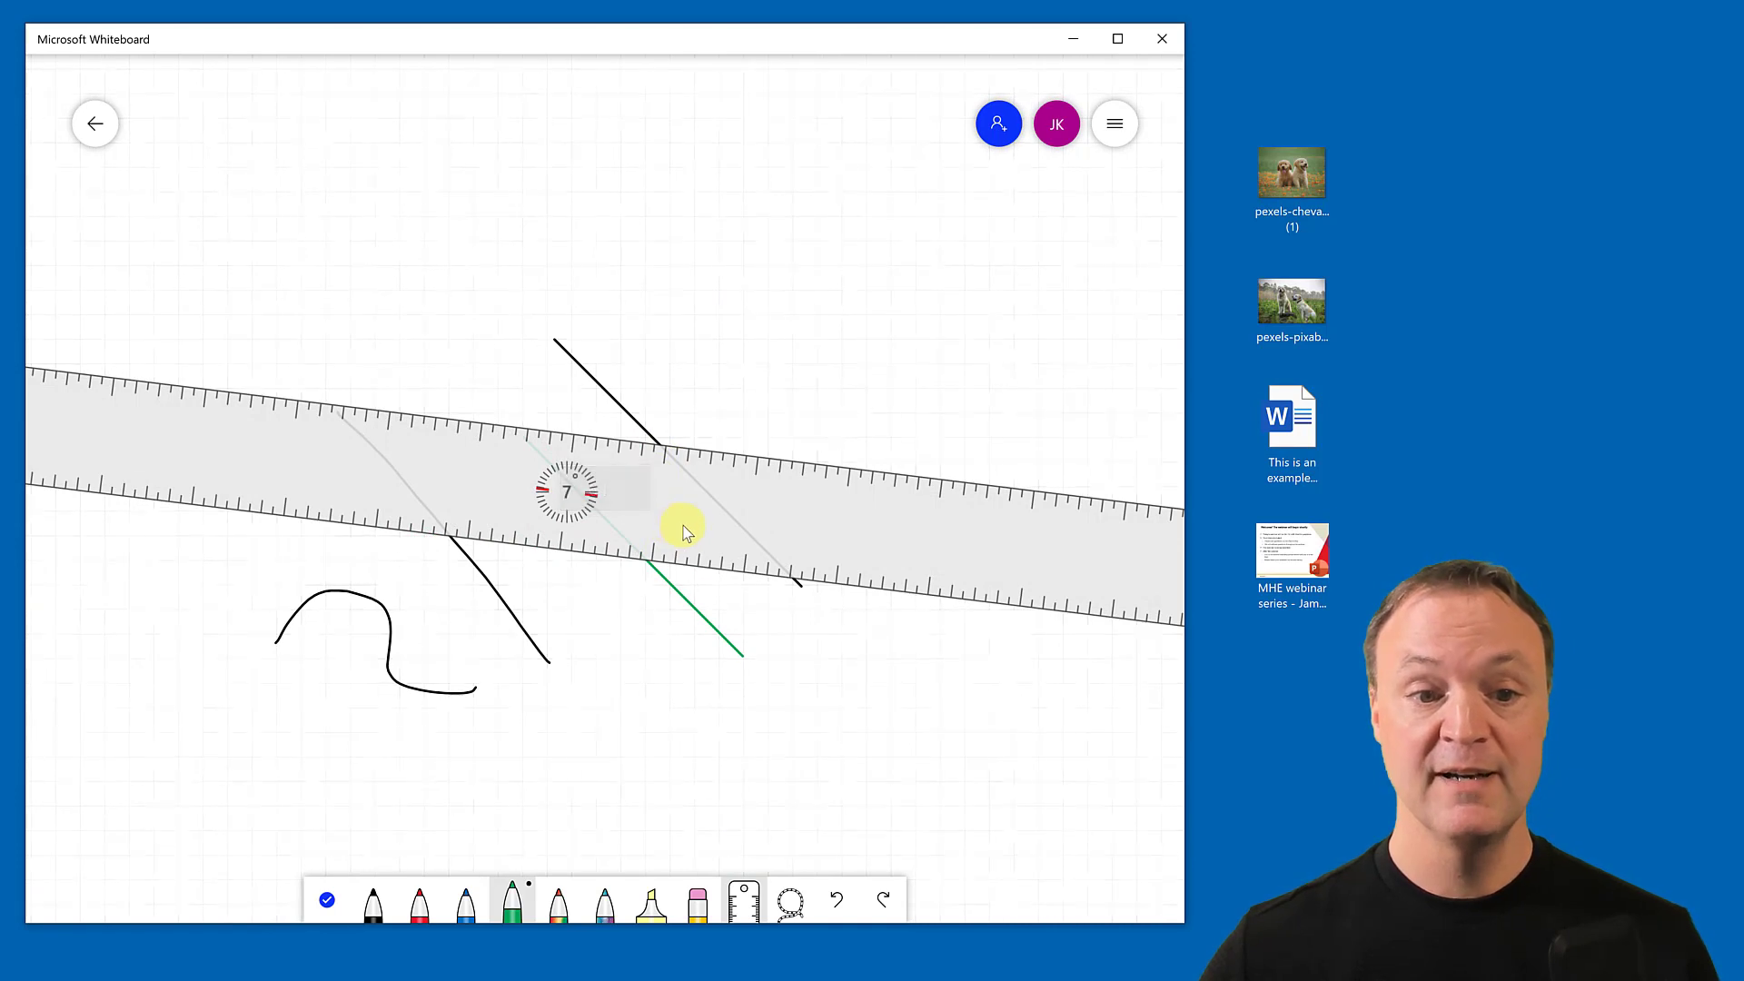
{"action": "mouse_move", "coordinate": [707, 518]}
{"action": "left_mouse_down"}
{"action": "mouse_move", "coordinate": [712, 737]}
{"action": "mouse_move", "coordinate": [716, 685]}
{"action": "mouse_move", "coordinate": [771, 683]}
{"action": "left_mouse_up"}
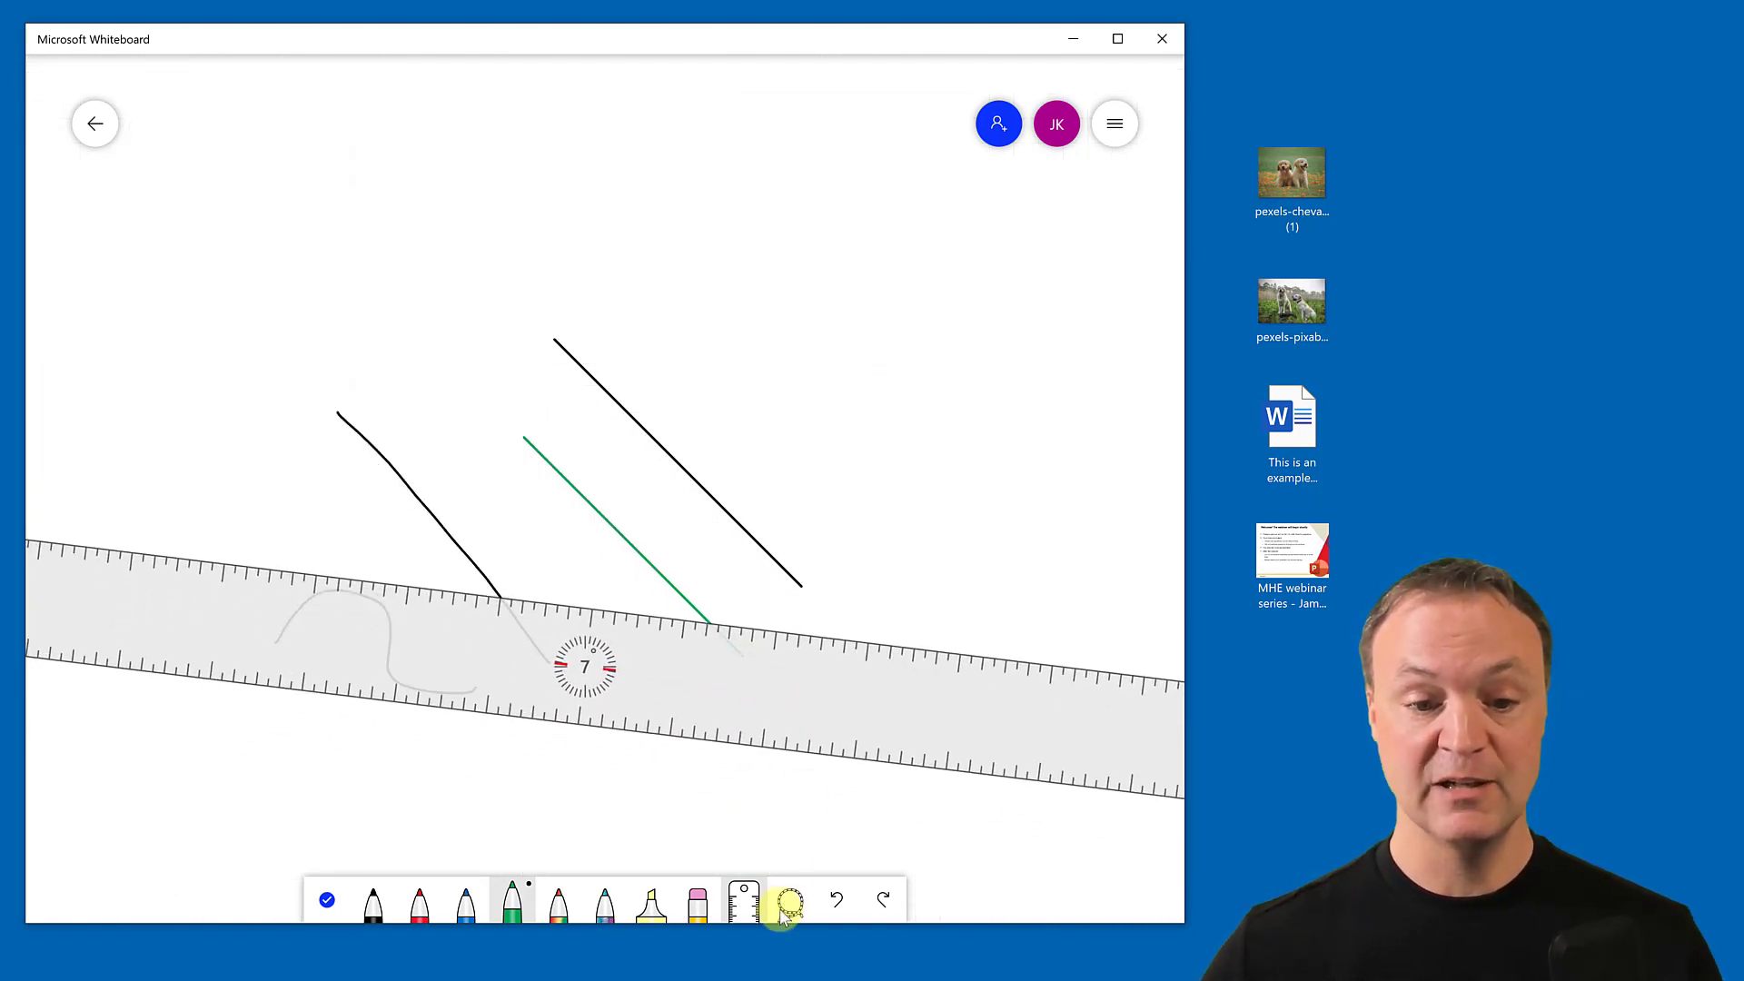
{"action": "left_click", "coordinate": [745, 904]}
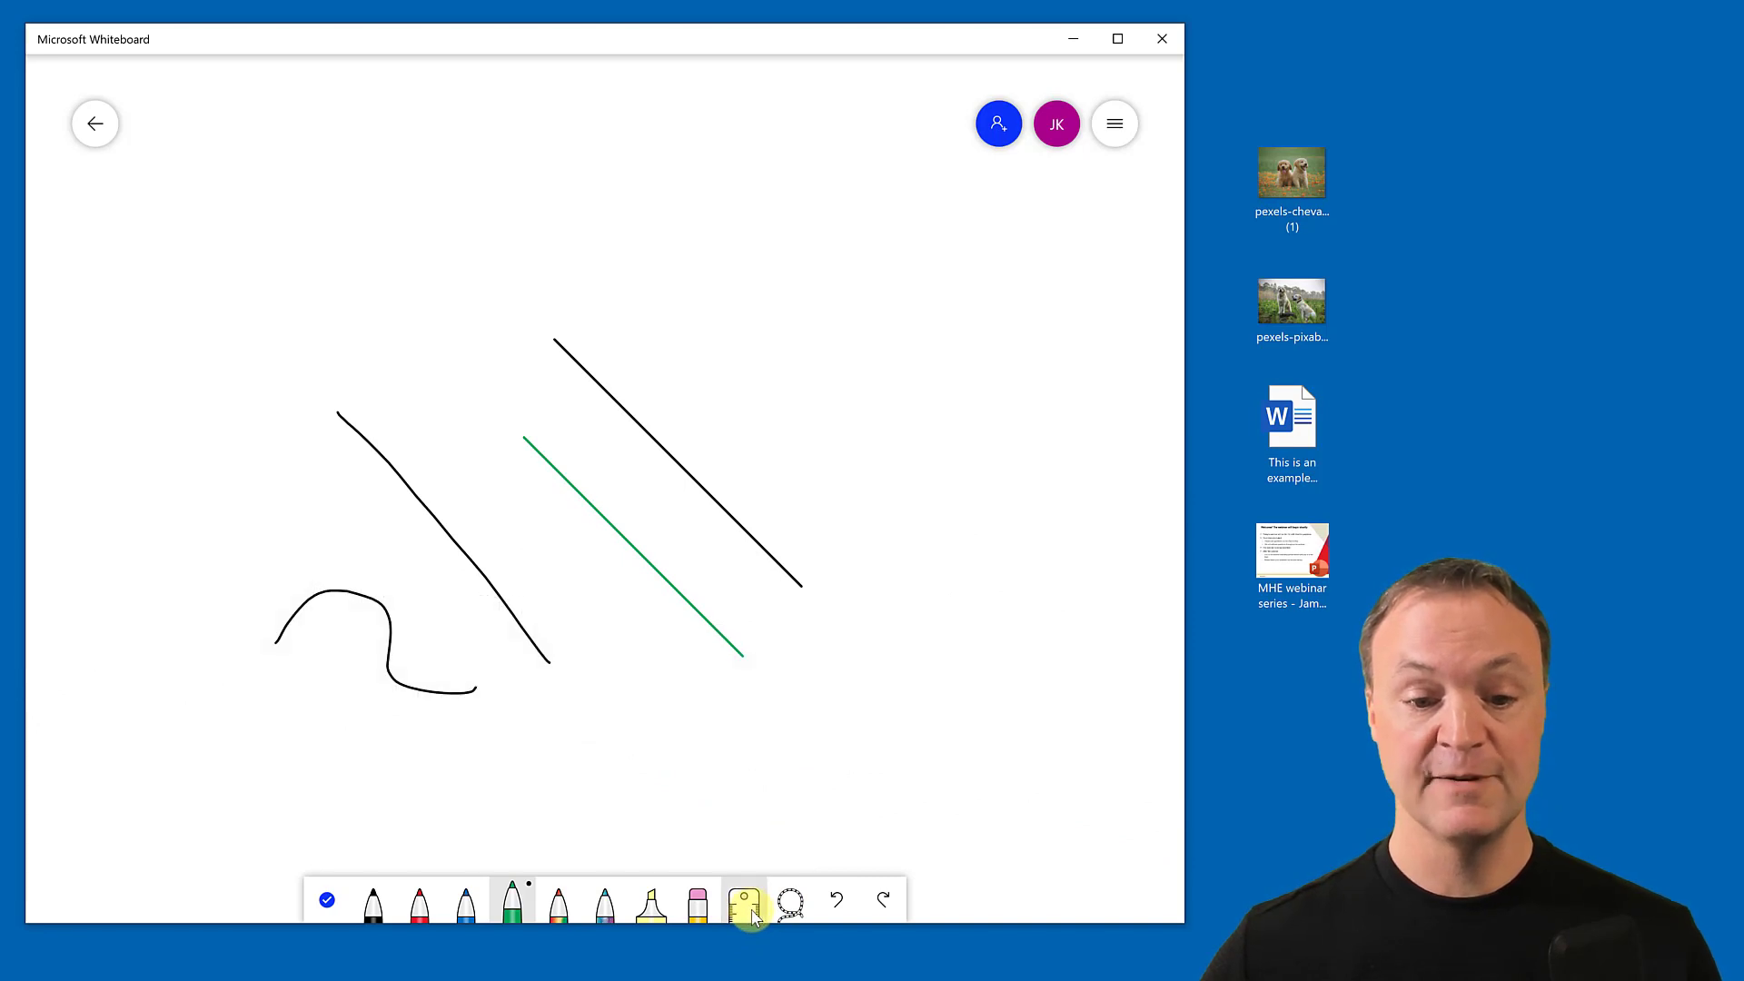
Lasso all the black and green strokes on the board and delete them.
{"action": "left_click", "coordinate": [789, 902]}
{"action": "mouse_move", "coordinate": [210, 341]}
{"action": "left_mouse_down"}
{"action": "mouse_move", "coordinate": [630, 619]}
{"action": "mouse_move", "coordinate": [793, 666]}
{"action": "mouse_move", "coordinate": [897, 779]}
{"action": "left_mouse_up"}
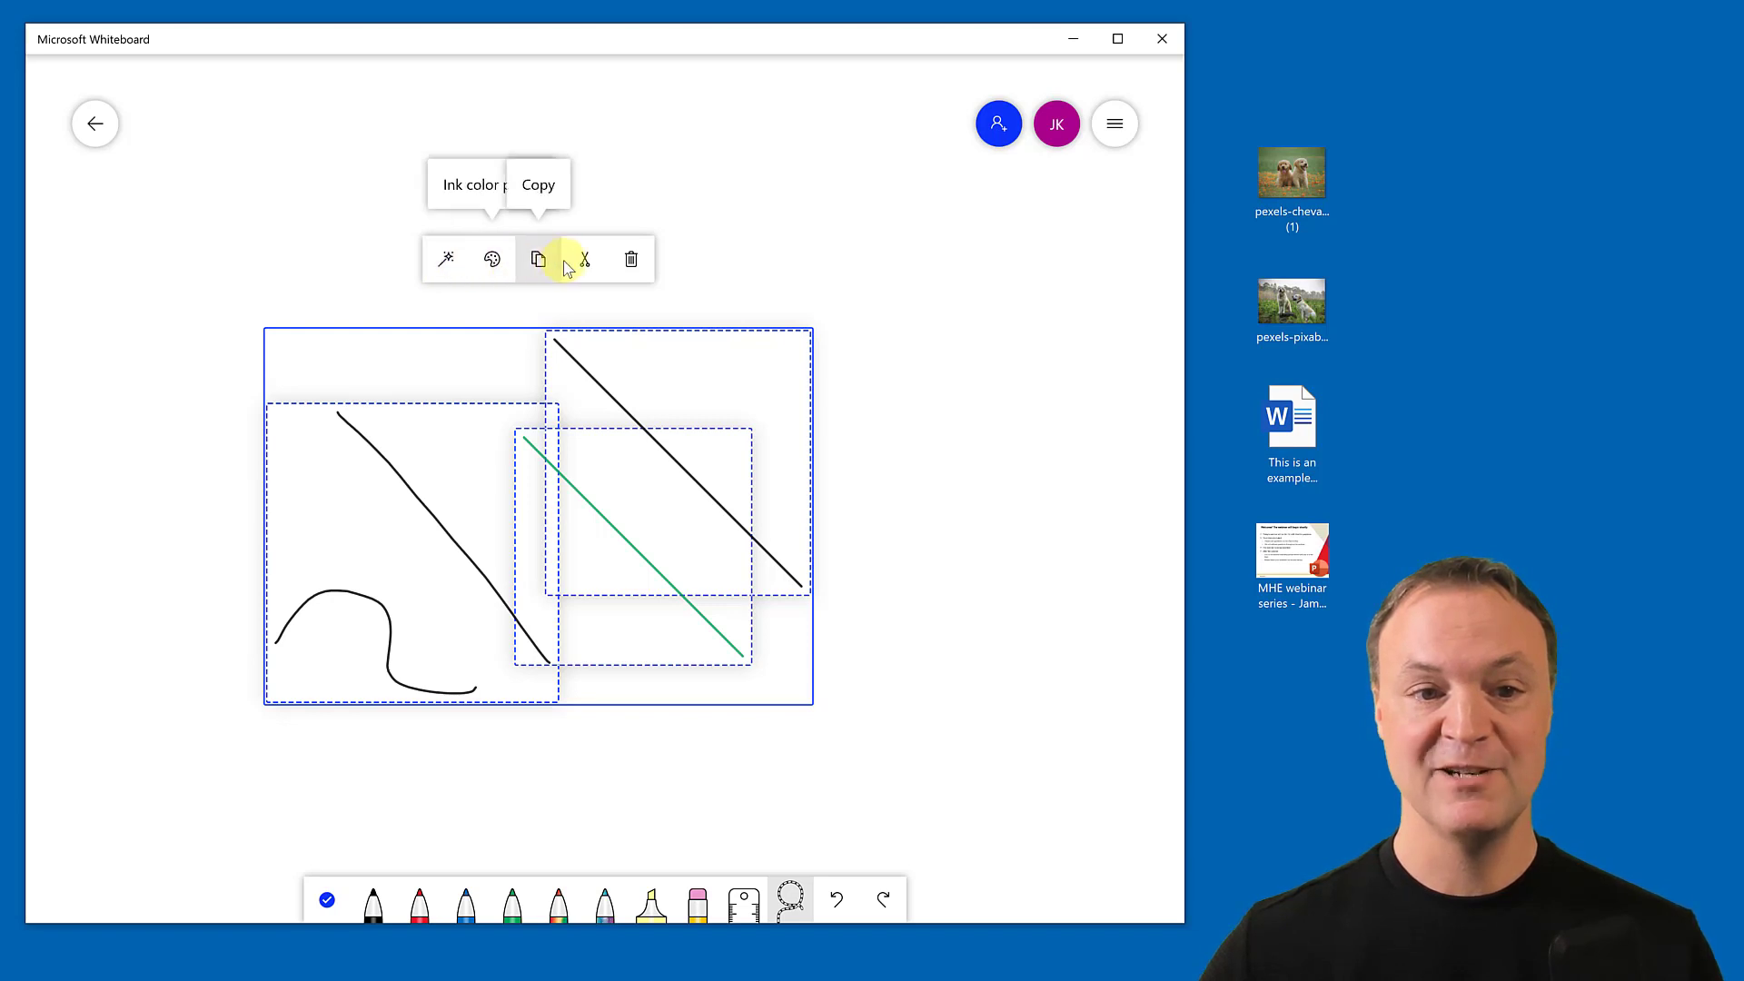
{"action": "left_click", "coordinate": [631, 261]}
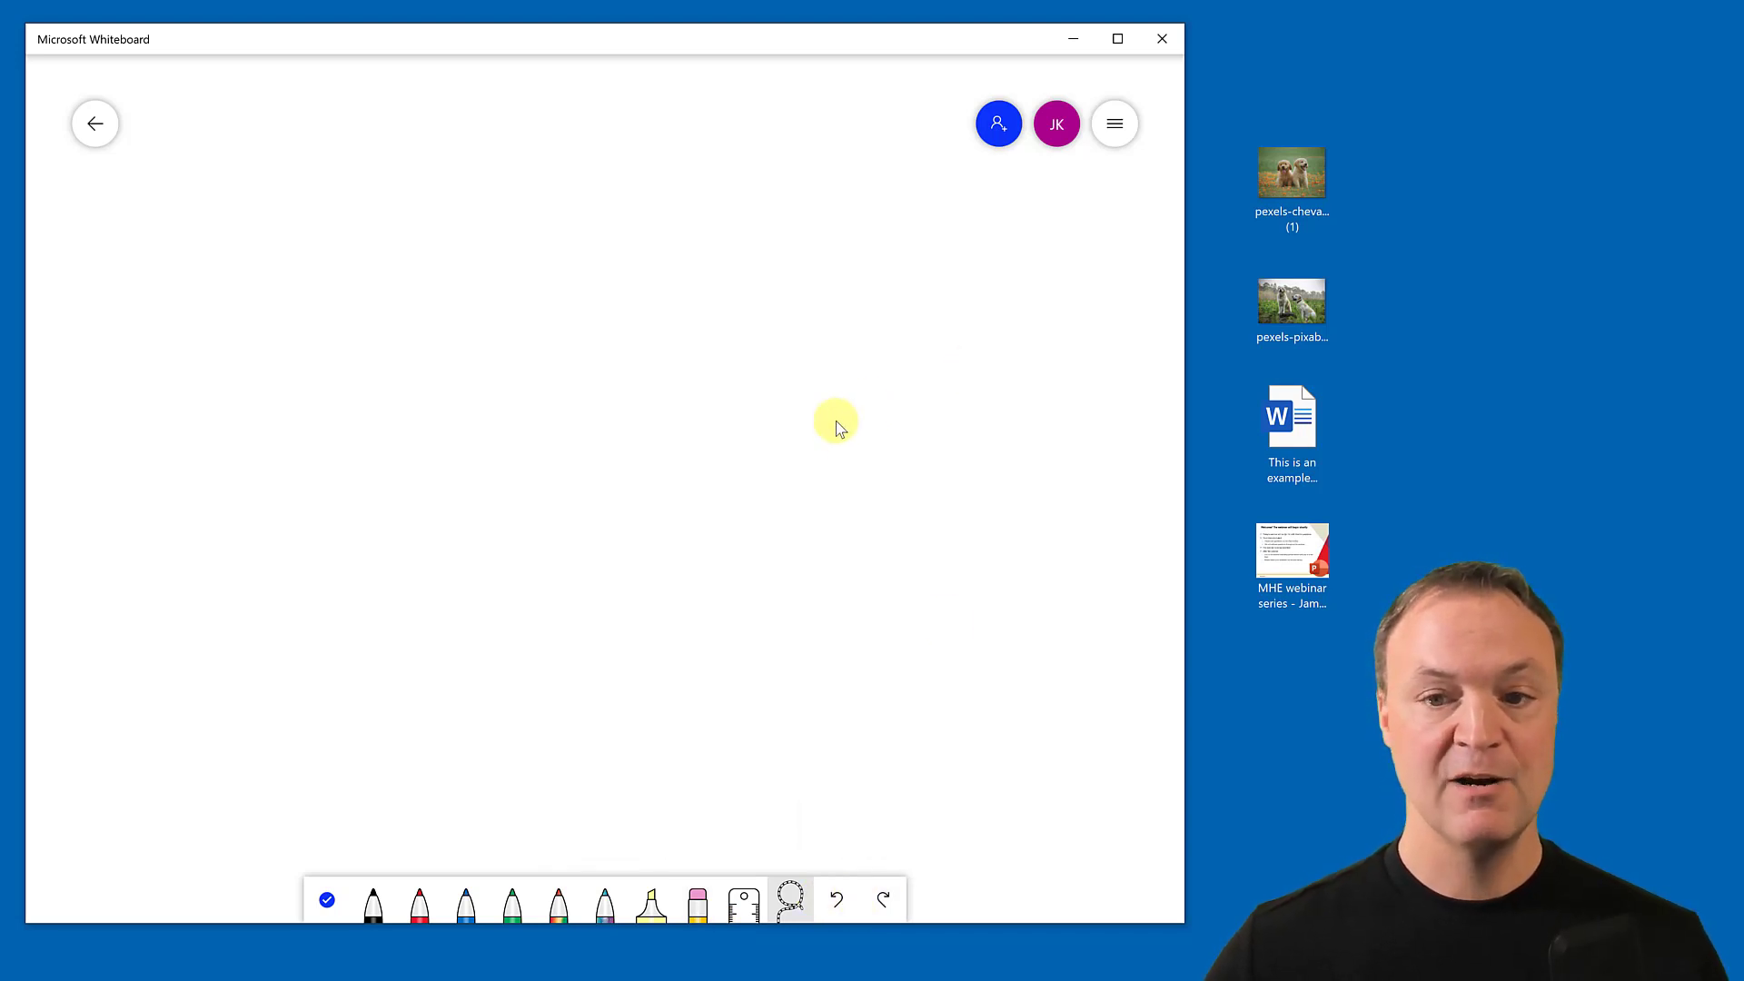
Leave inking mode, add a blank yellow sticky note and place it in the upper-left area of the board.
{"action": "left_click", "coordinate": [333, 901]}
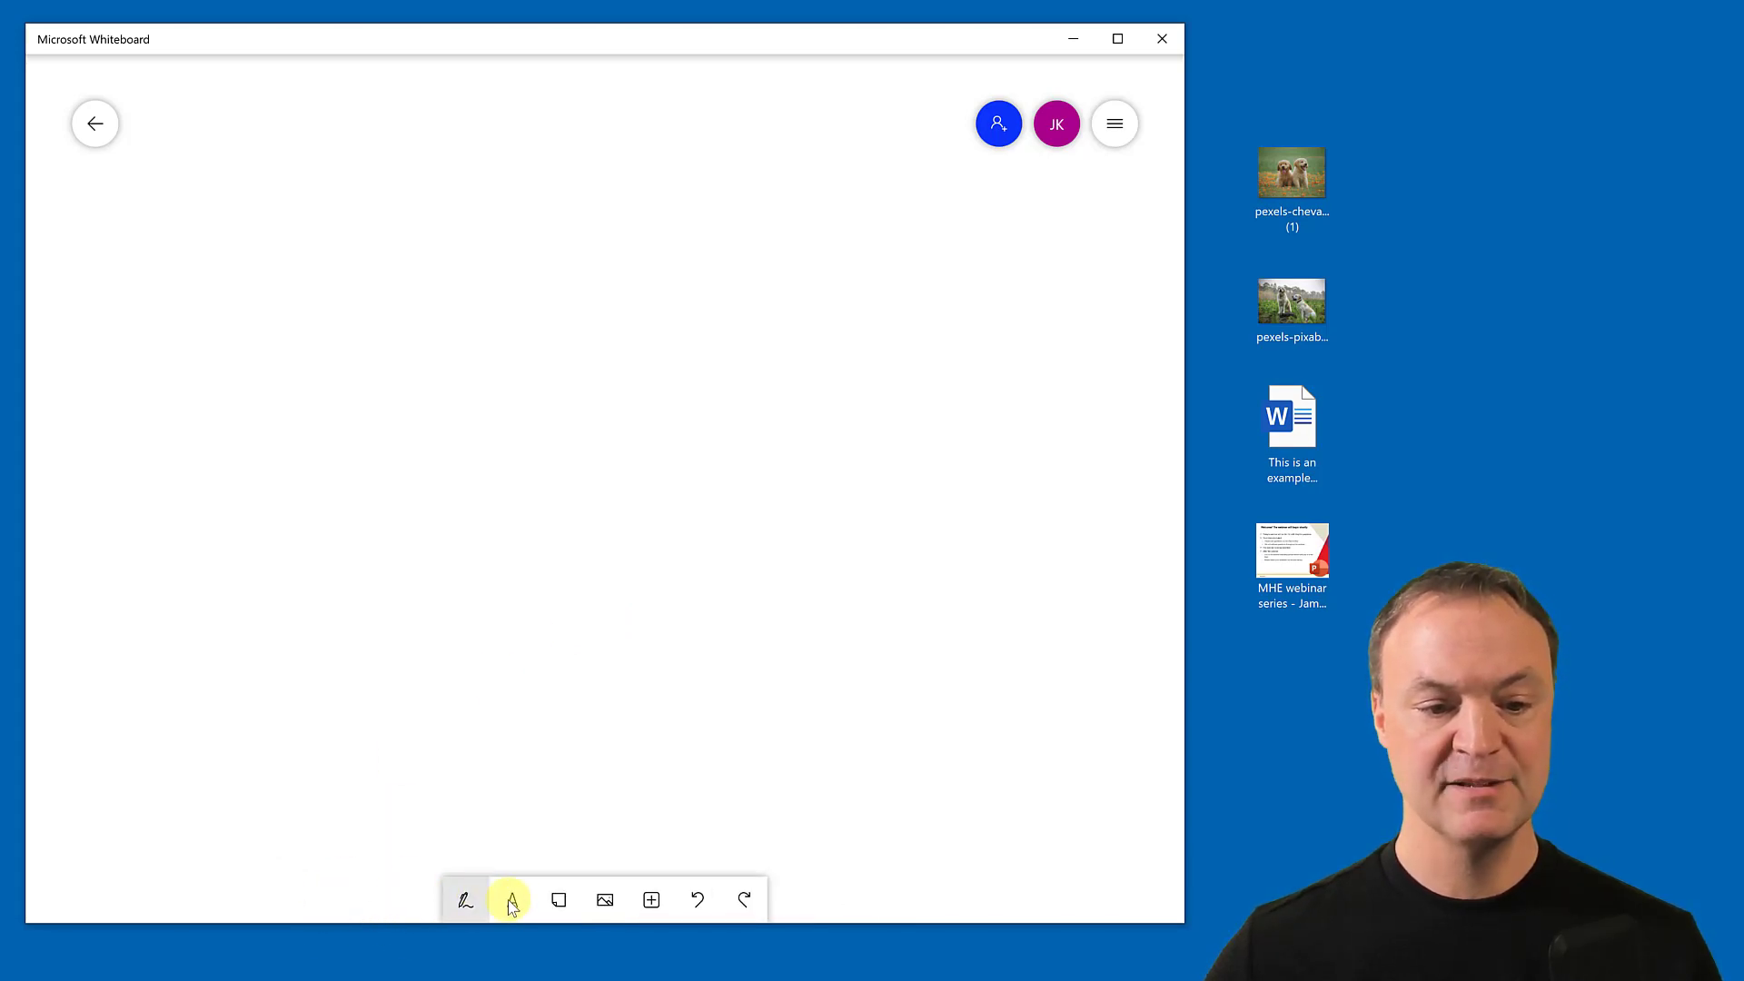
{"action": "left_click", "coordinate": [558, 901]}
{"action": "left_click_drag", "start_coordinate": [670, 533], "coordinate": [375, 299]}
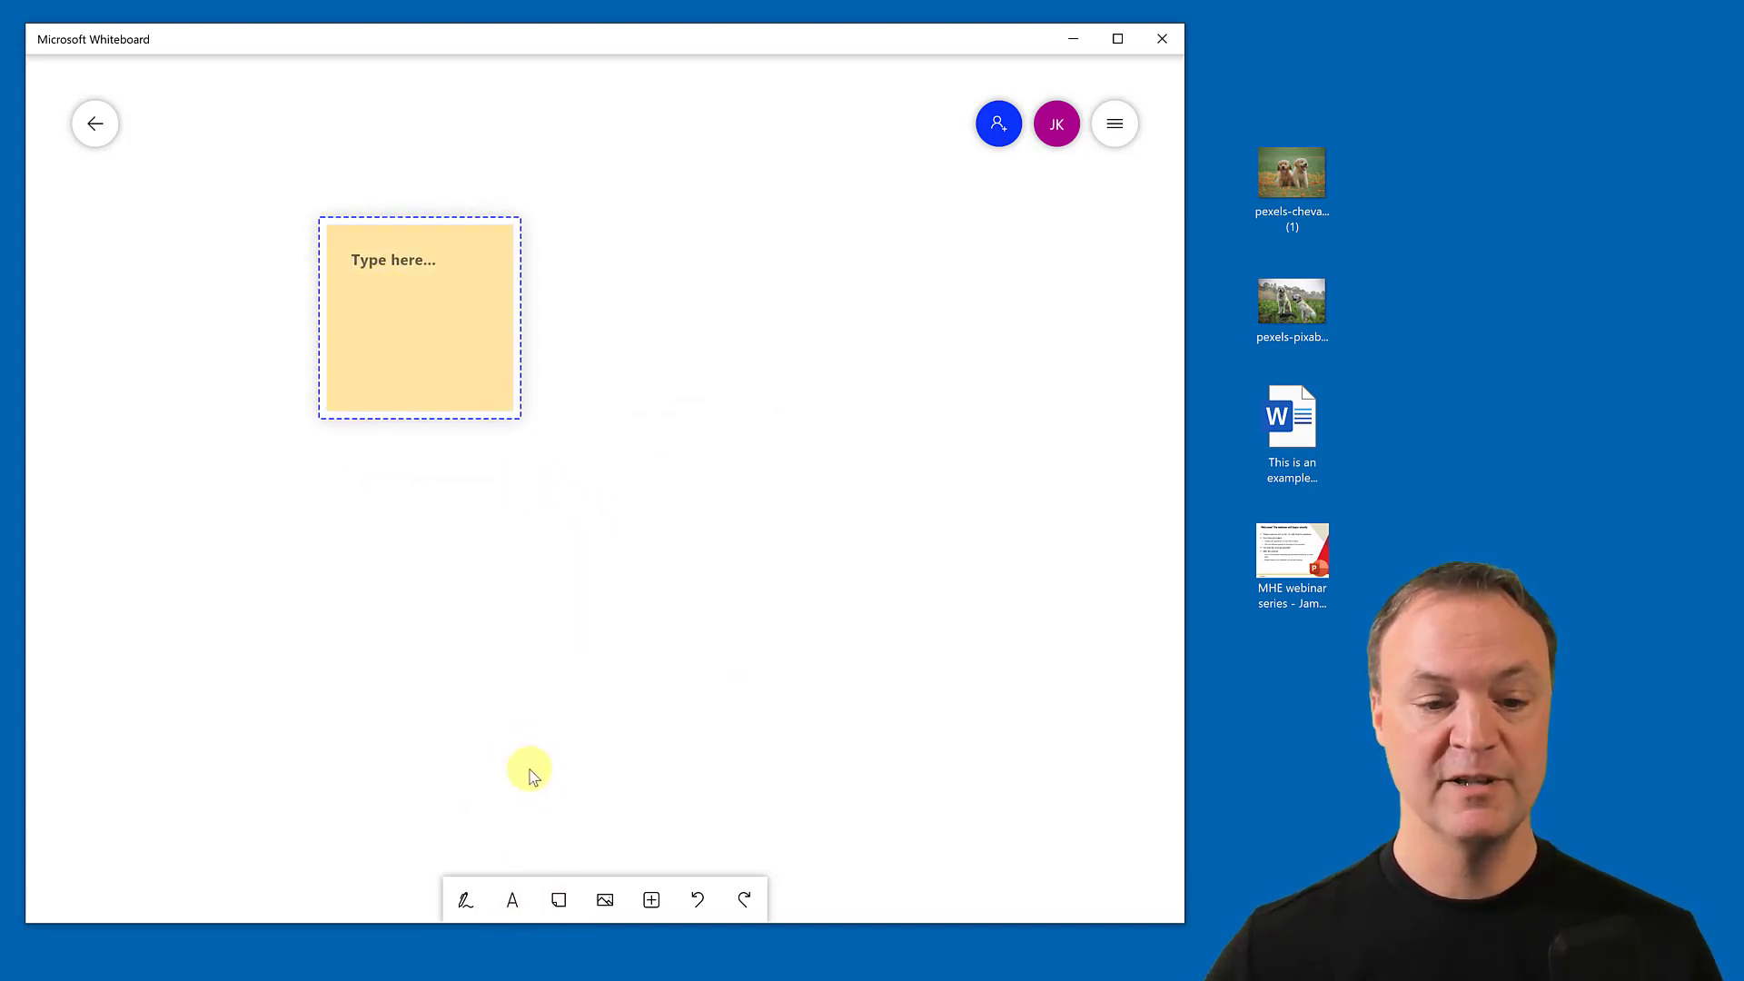
Add the desktop photo of the two puppies to the board beside the sticky note.
{"action": "left_click", "coordinate": [608, 902]}
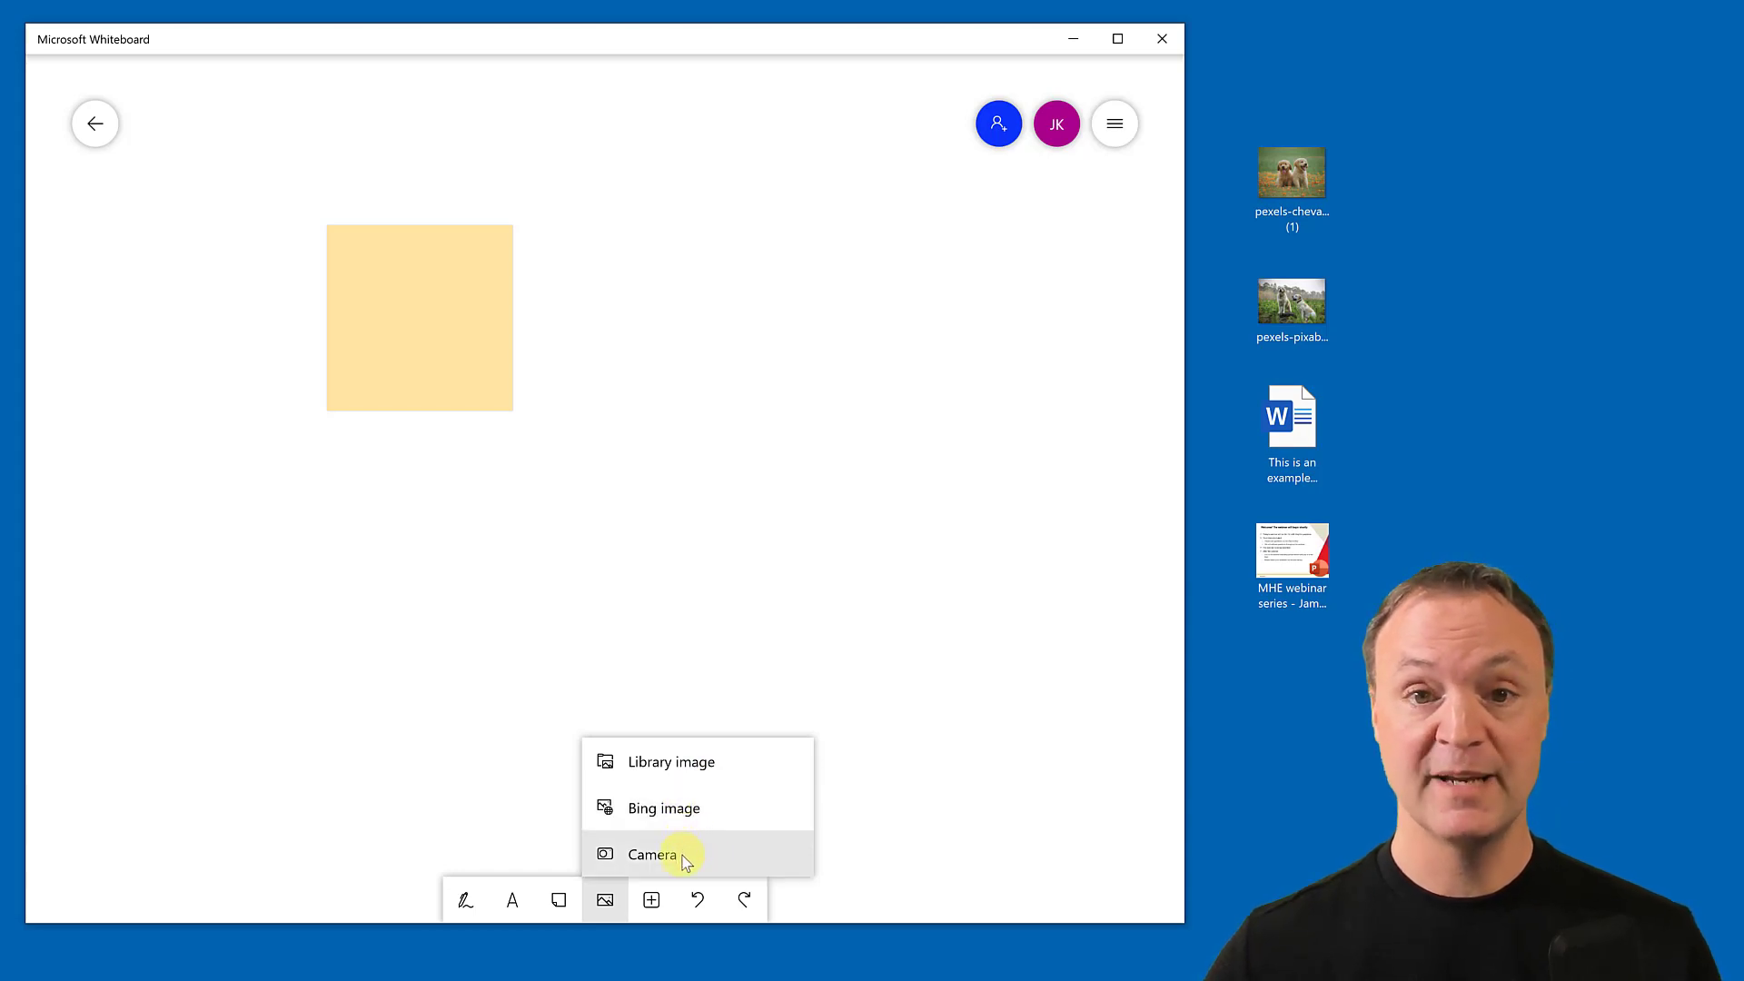
{"action": "left_click", "coordinate": [1299, 173]}
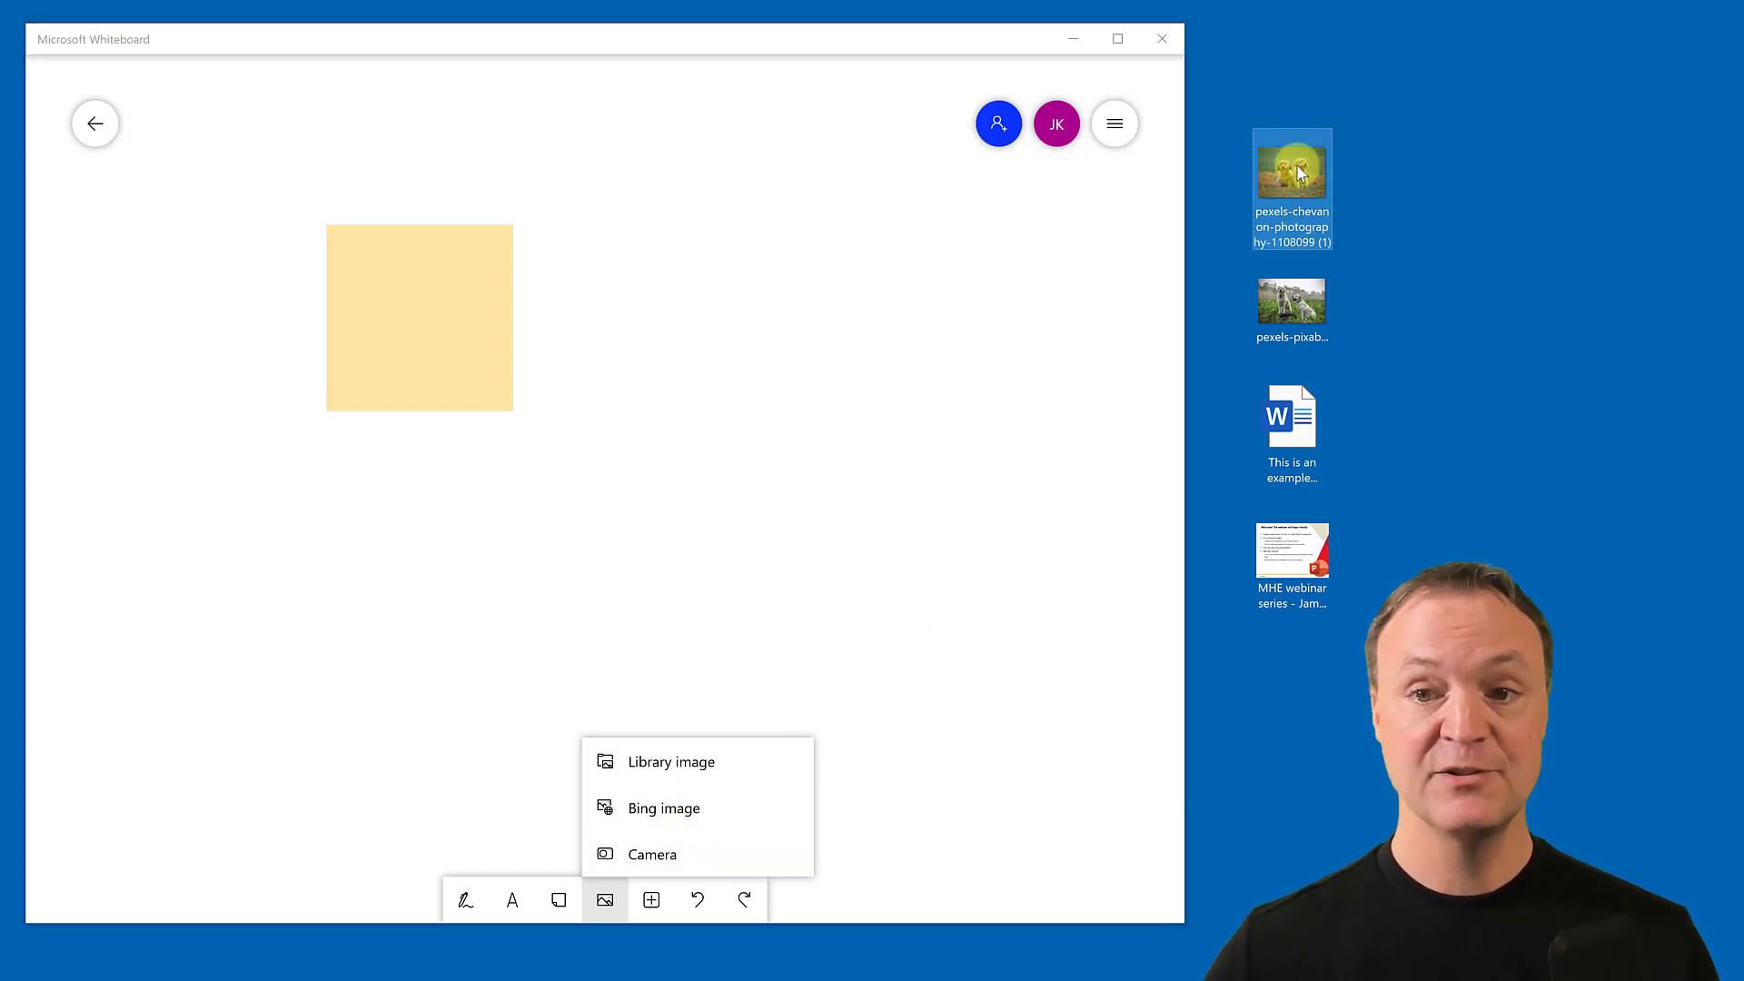
{"action": "left_click_drag", "start_coordinate": [1300, 165], "coordinate": [740, 318]}
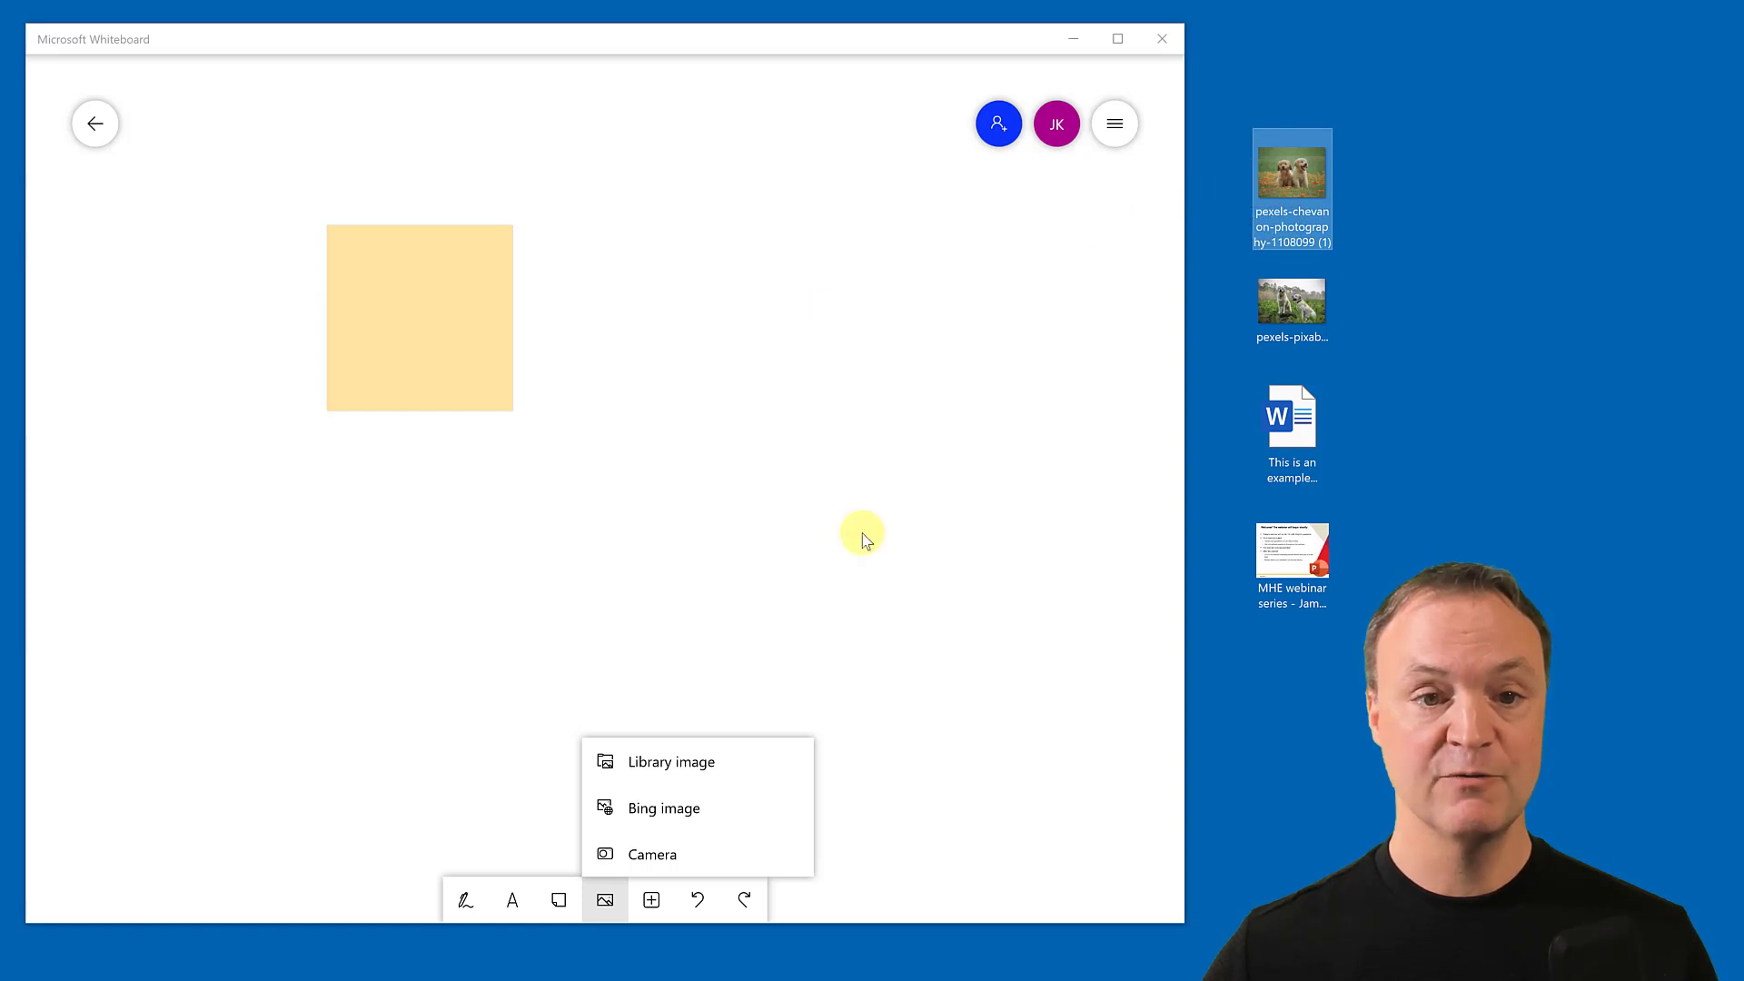
{"action": "left_click", "coordinate": [690, 506]}
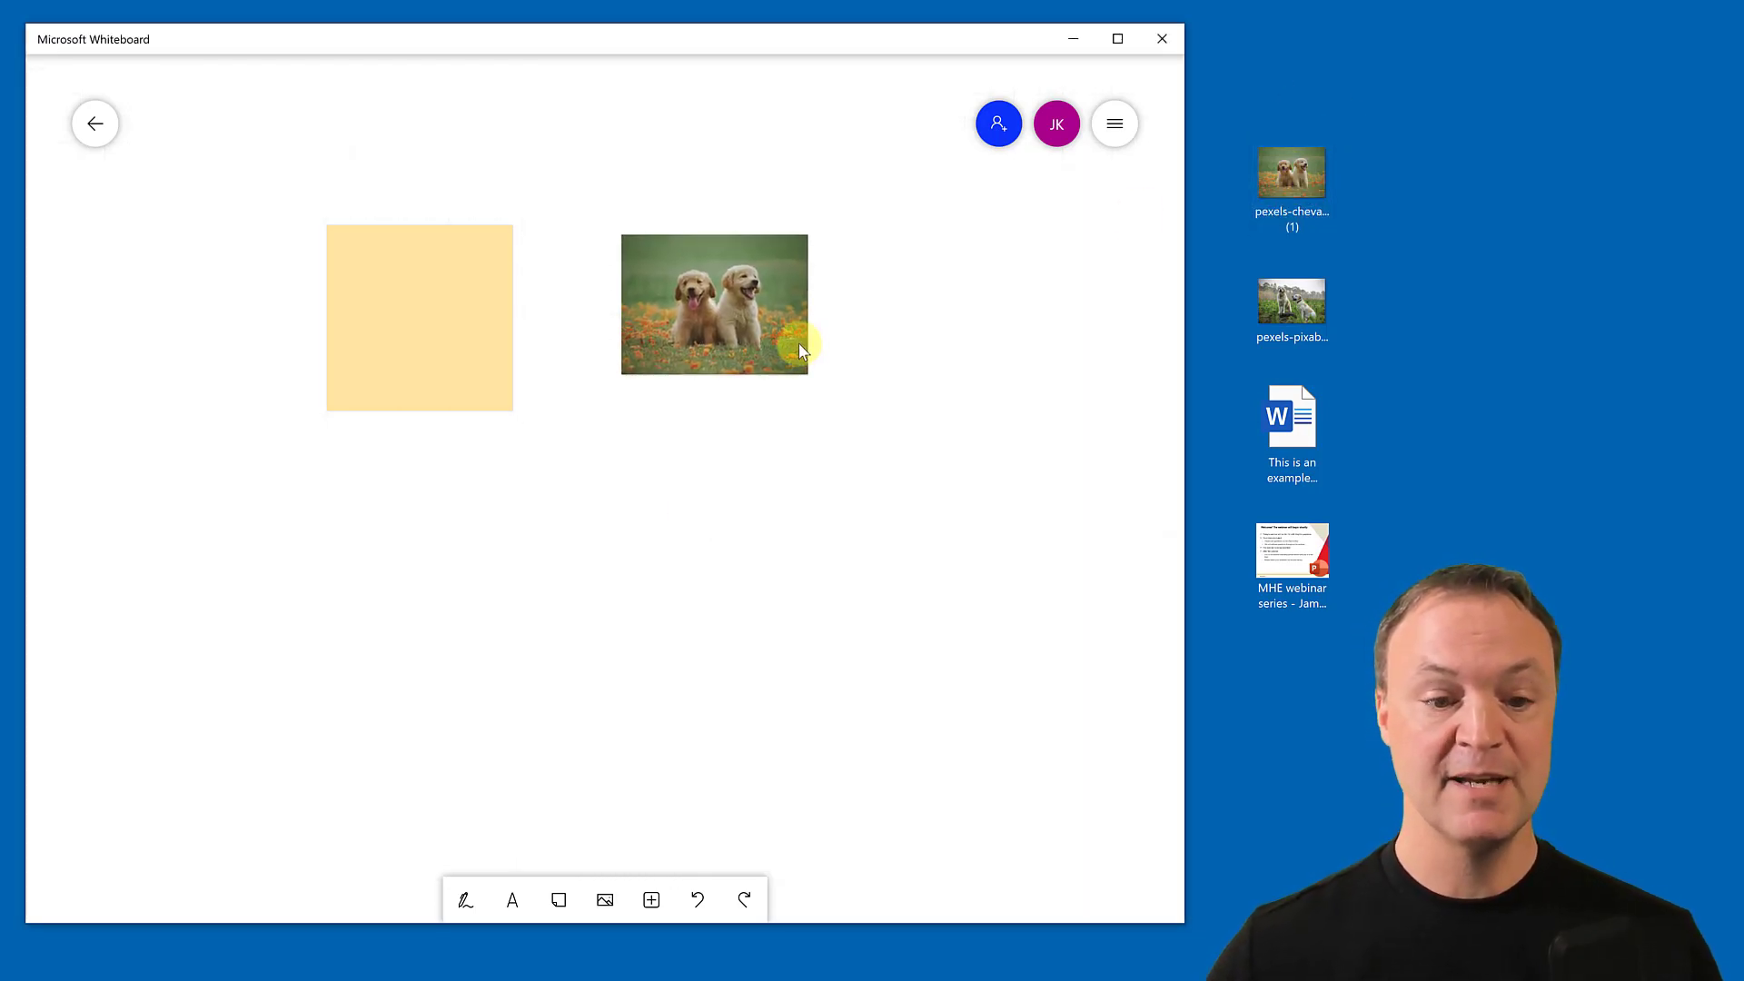
Enlarge the puppy photo and move it slightly lower on the board.
{"action": "left_click", "coordinate": [712, 274]}
{"action": "left_click_drag", "start_coordinate": [817, 385], "coordinate": [873, 427]}
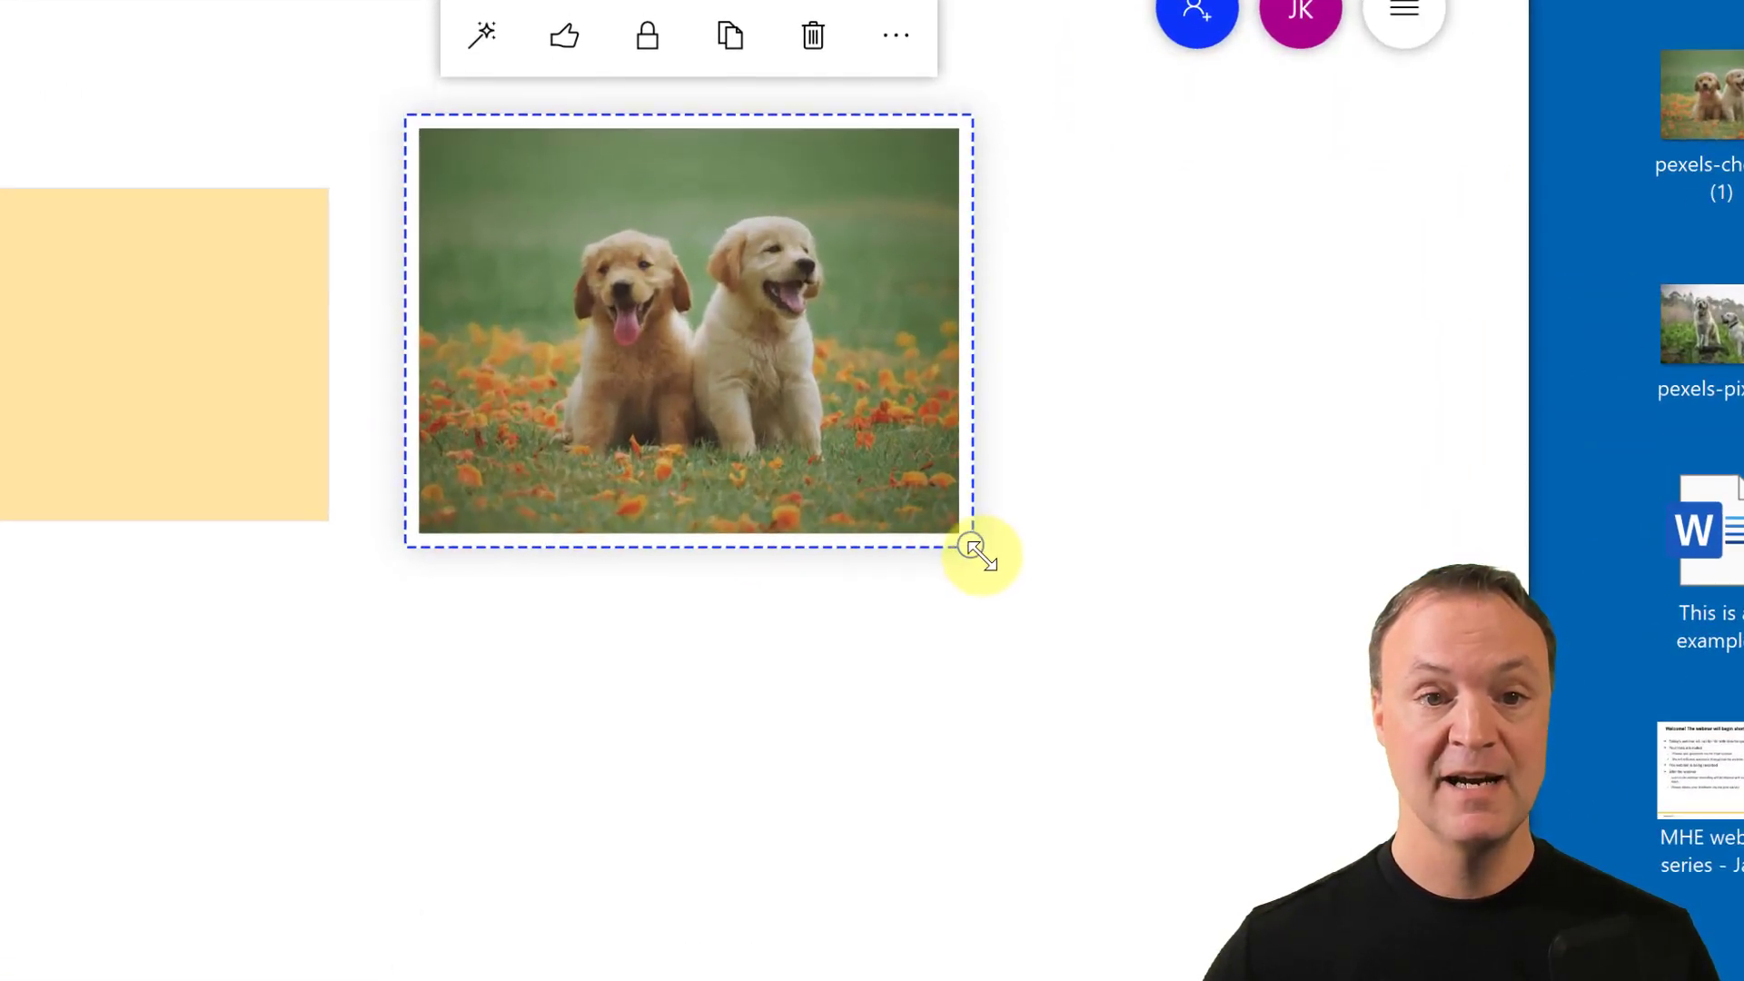
{"action": "mouse_move", "coordinate": [972, 550]}
{"action": "left_mouse_down"}
{"action": "mouse_move", "coordinate": [1062, 603]}
{"action": "mouse_move", "coordinate": [985, 564]}
{"action": "left_mouse_up"}
{"action": "left_click_drag", "start_coordinate": [681, 434], "coordinate": [719, 548]}
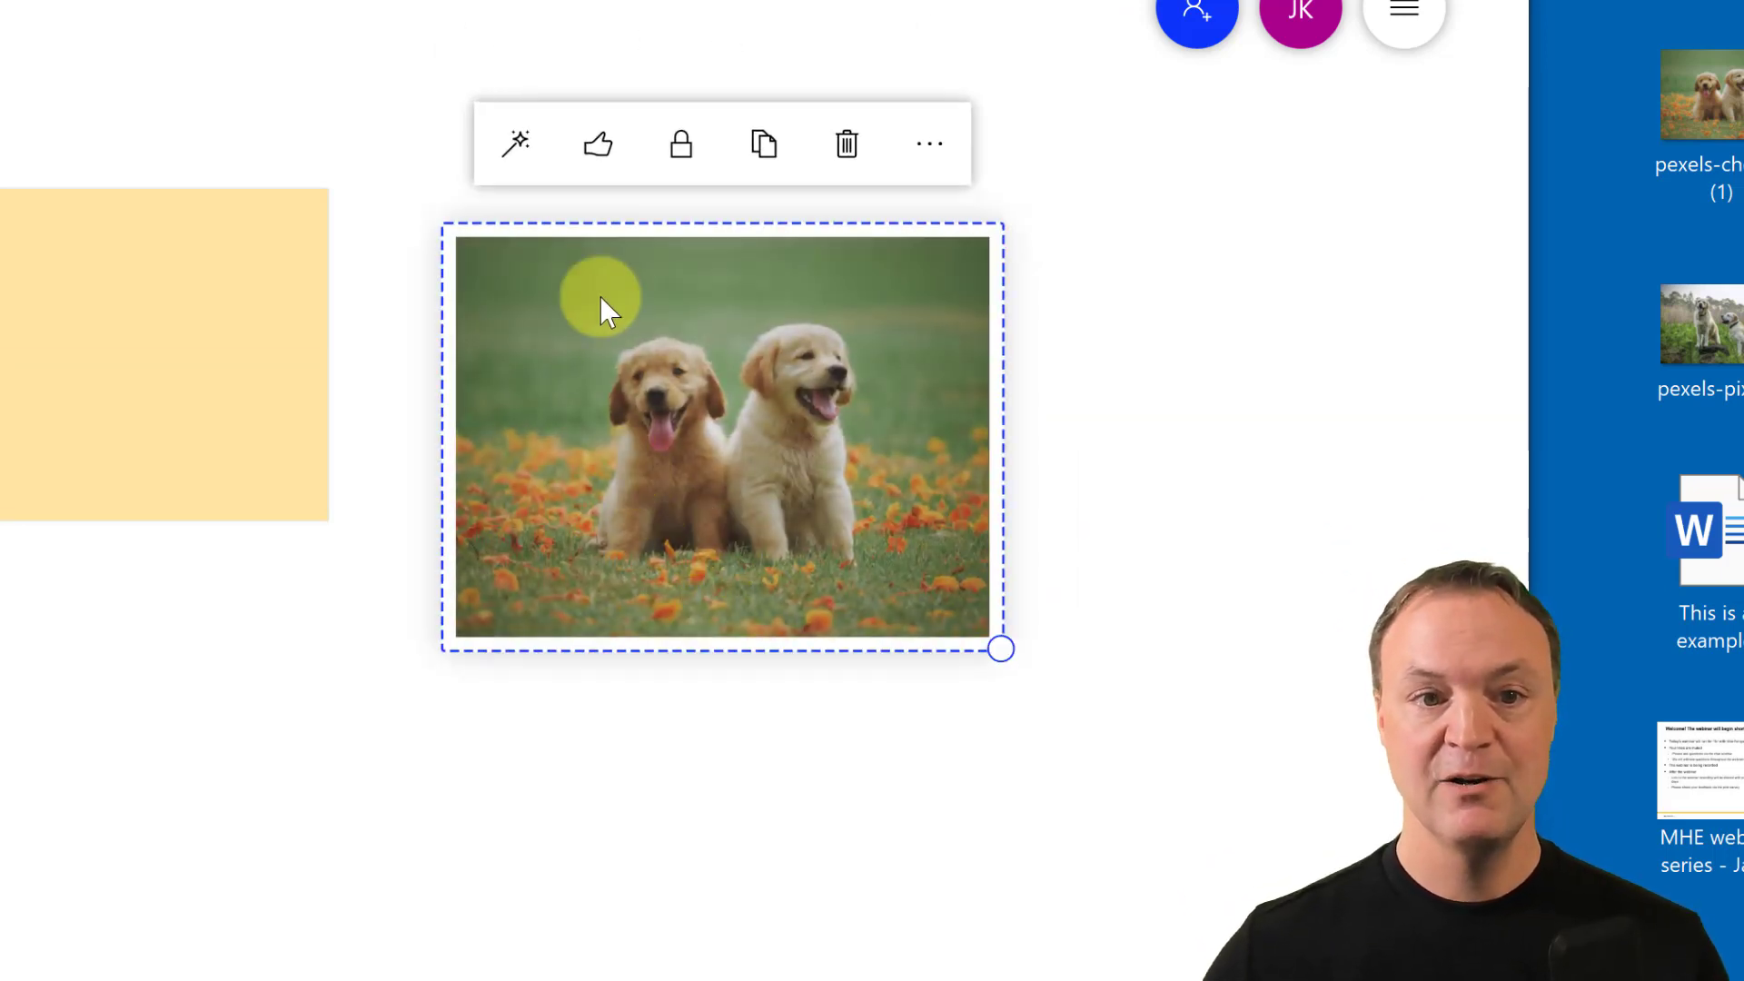
Like the puppy photo and remove the like again.
{"action": "left_click", "coordinate": [596, 147]}
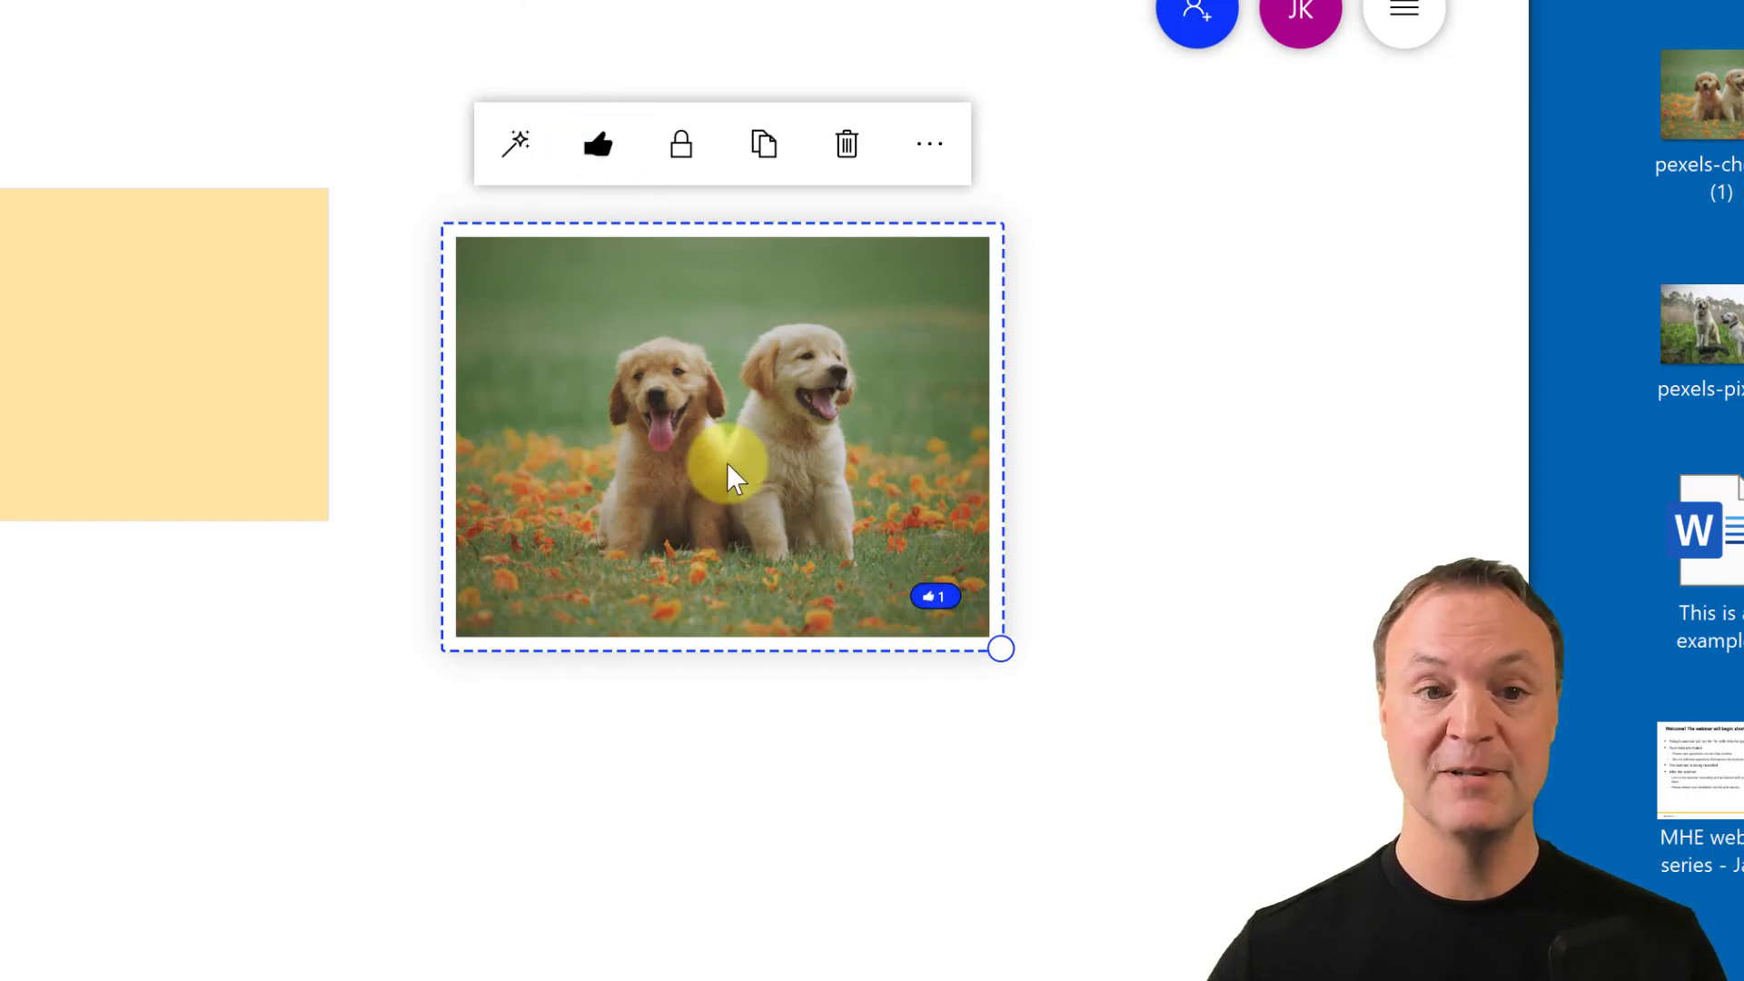
{"action": "left_click", "coordinate": [595, 151]}
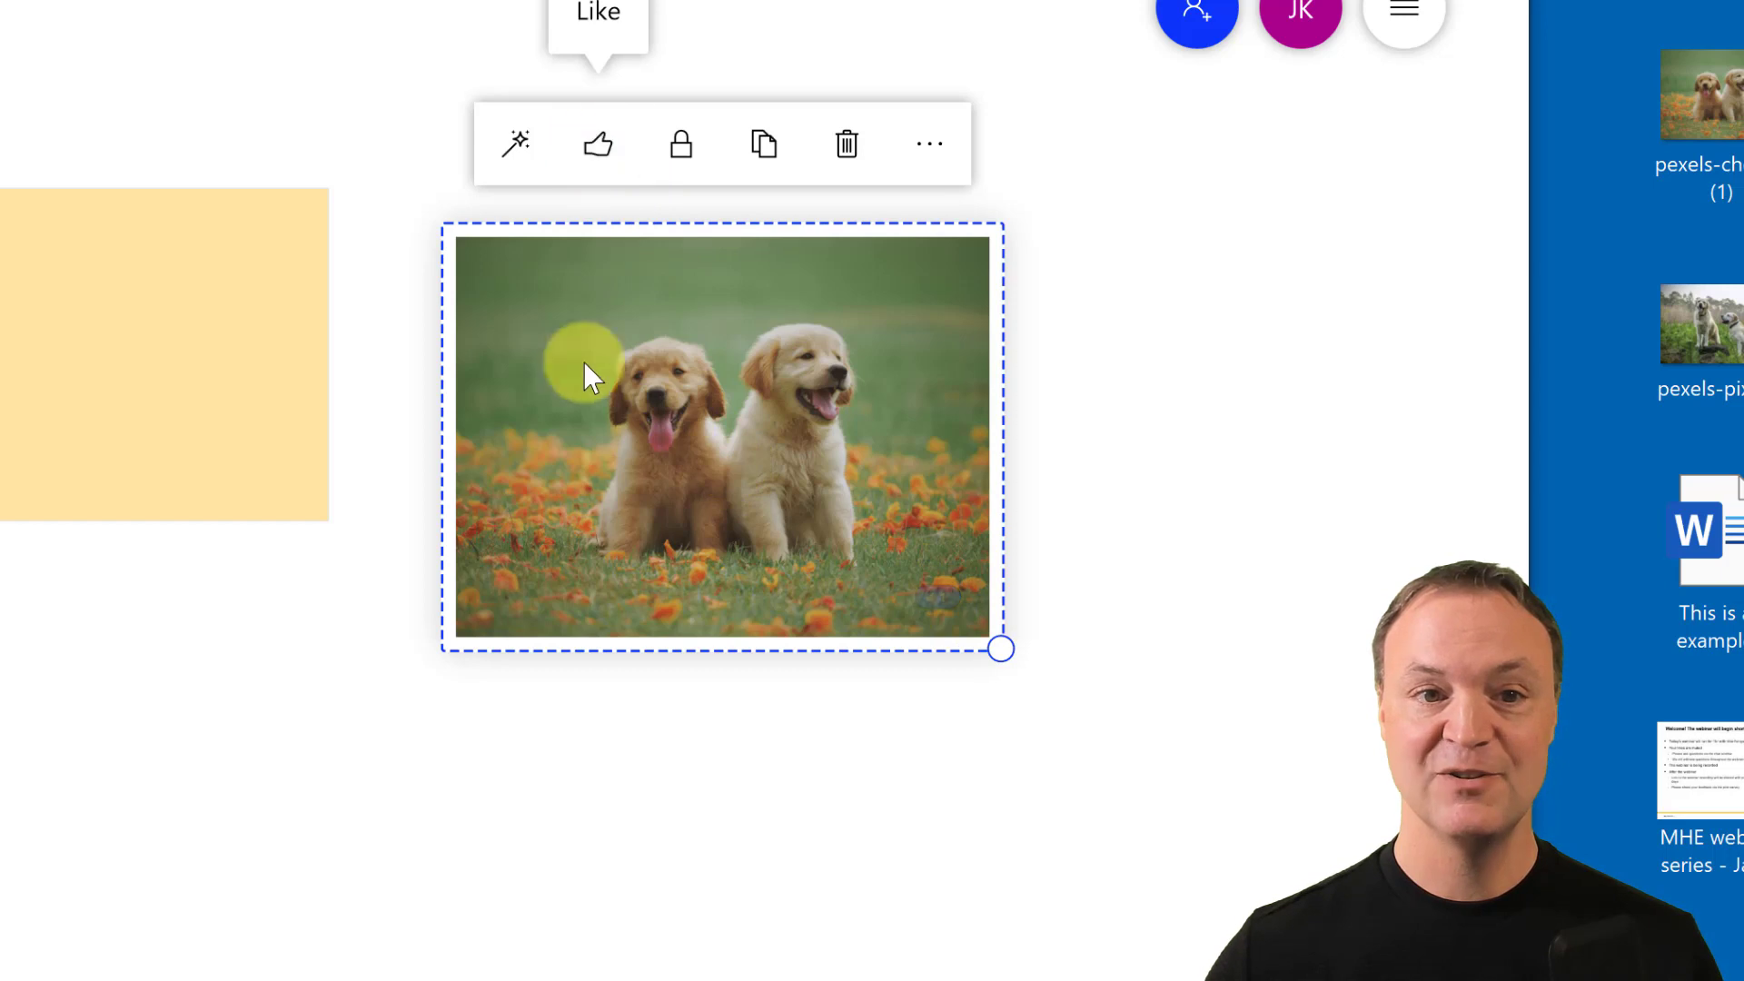
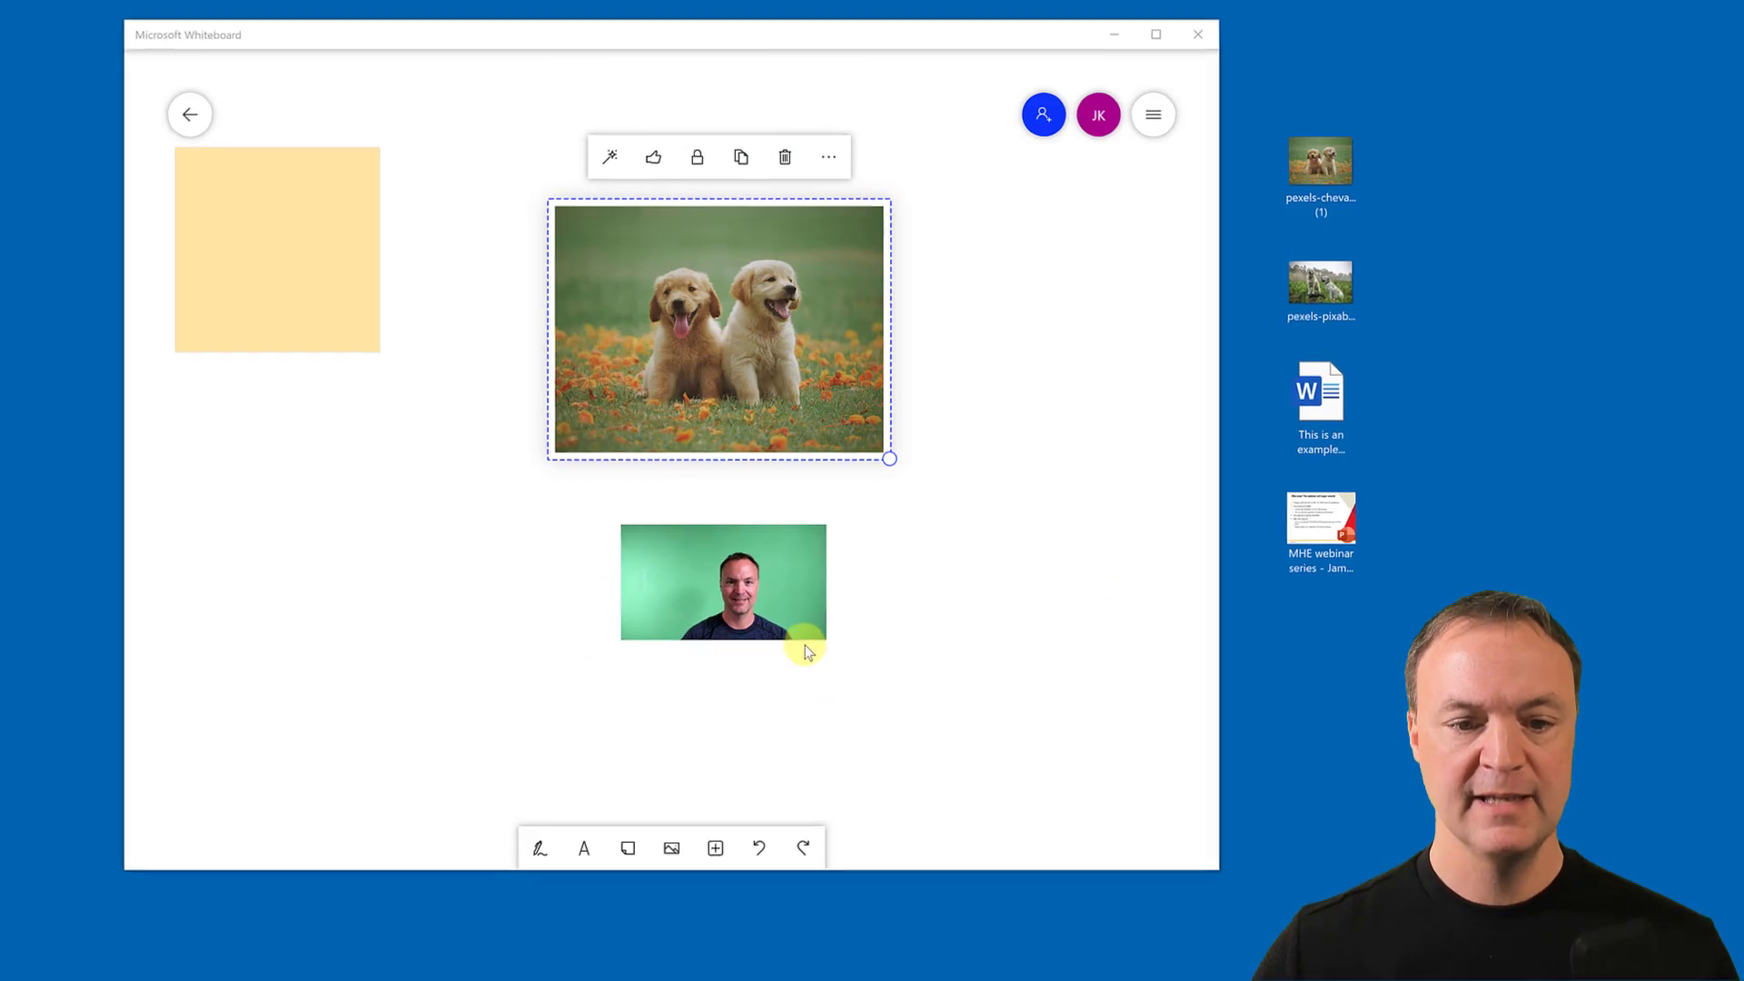
Enlarge the green-background portrait photo below the puppies and convert it into ink strokes.
{"action": "left_click", "coordinate": [796, 647]}
{"action": "left_click_drag", "start_coordinate": [803, 658], "coordinate": [936, 688]}
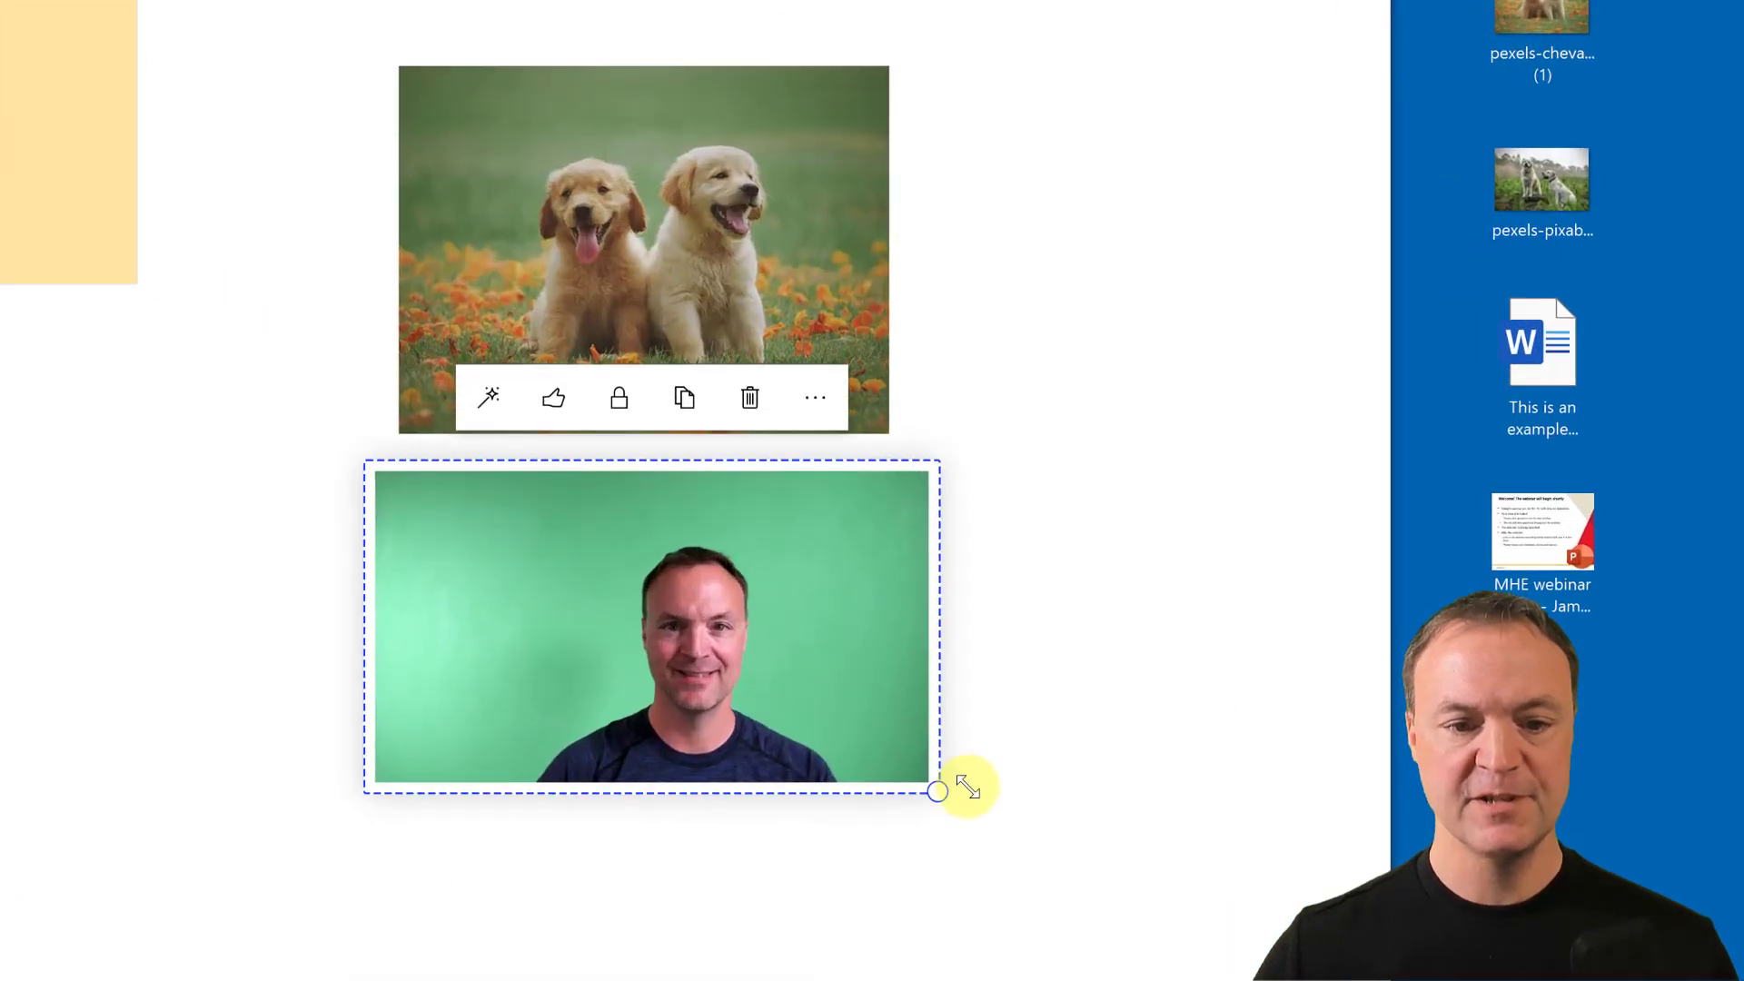
{"action": "left_click_drag", "start_coordinate": [968, 786], "coordinate": [985, 801]}
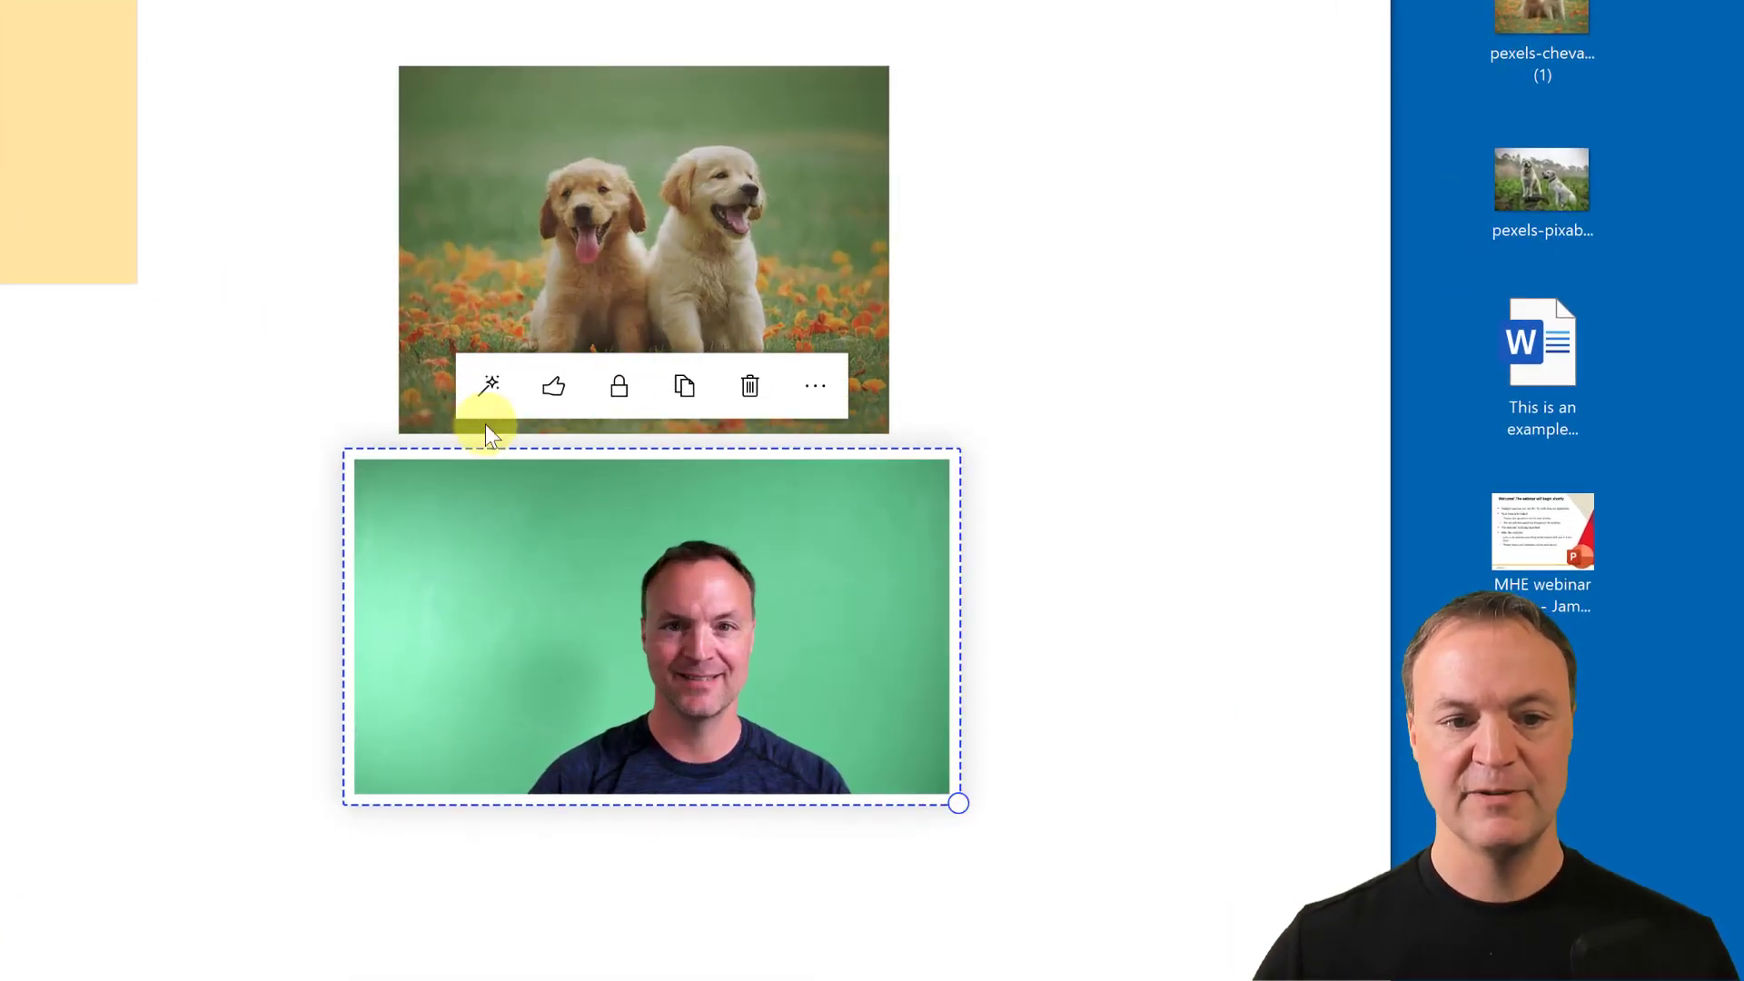
{"action": "left_click", "coordinate": [487, 391]}
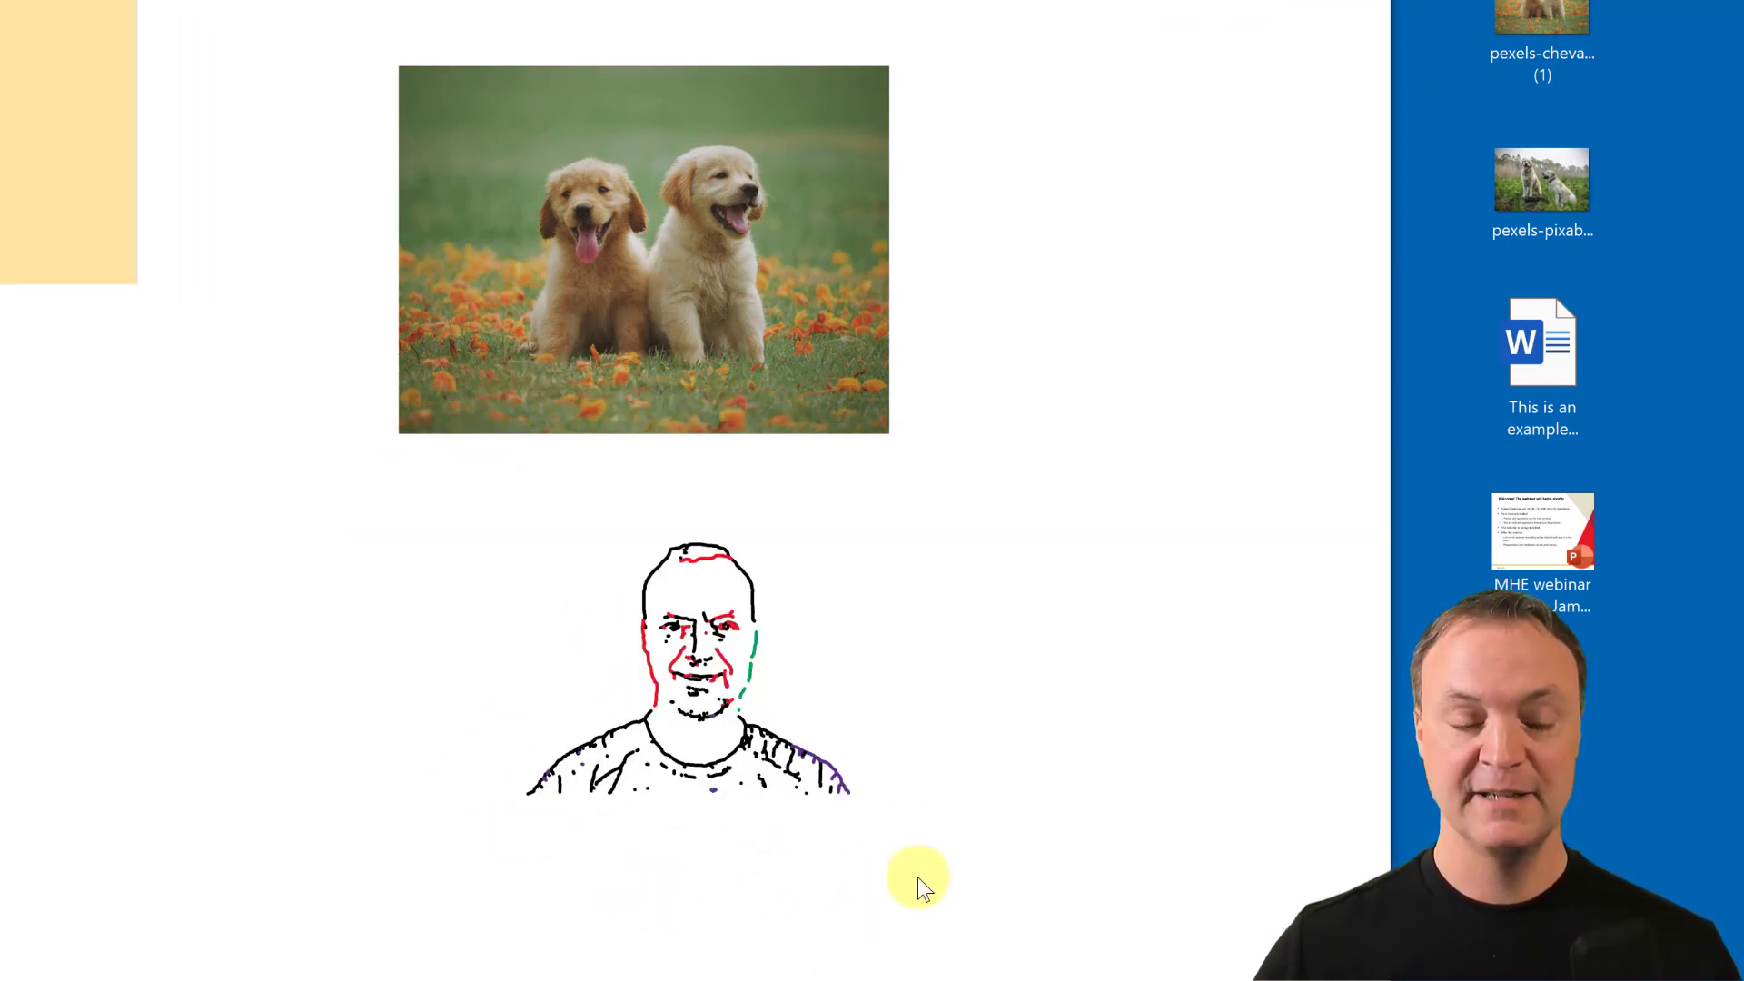
Lock the puppy photo in place on the board and try to move it.
{"action": "left_click", "coordinate": [558, 295]}
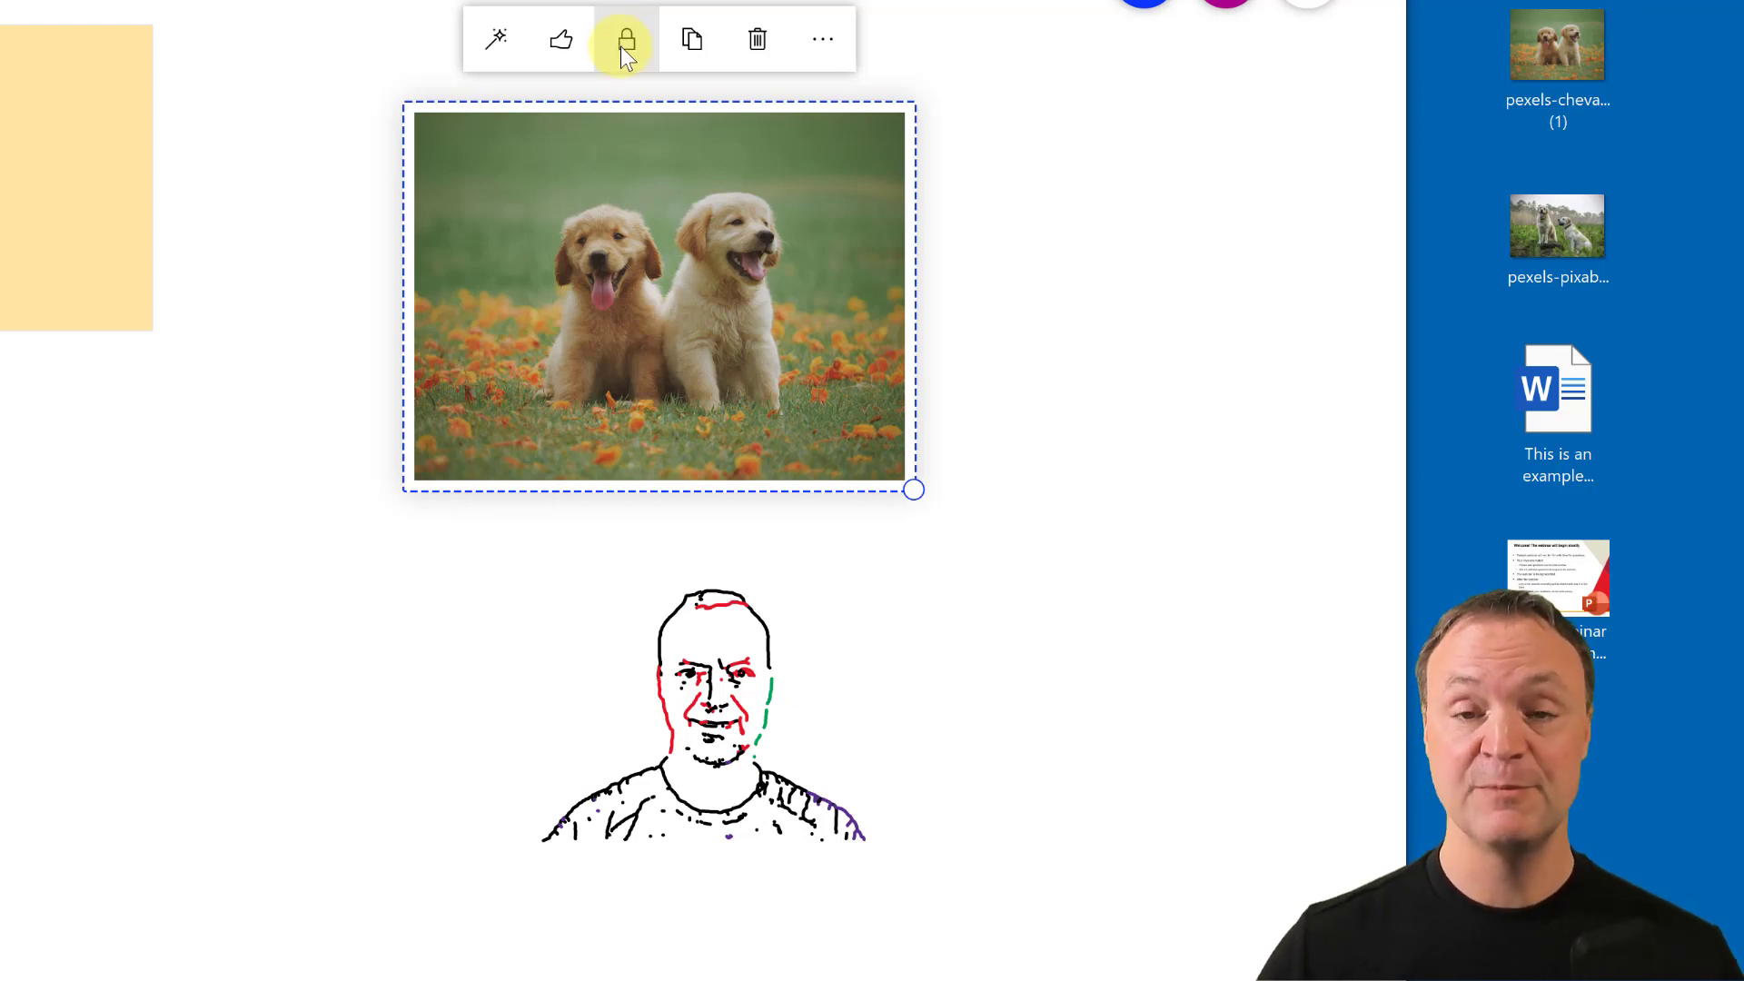
{"action": "left_click", "coordinate": [620, 46]}
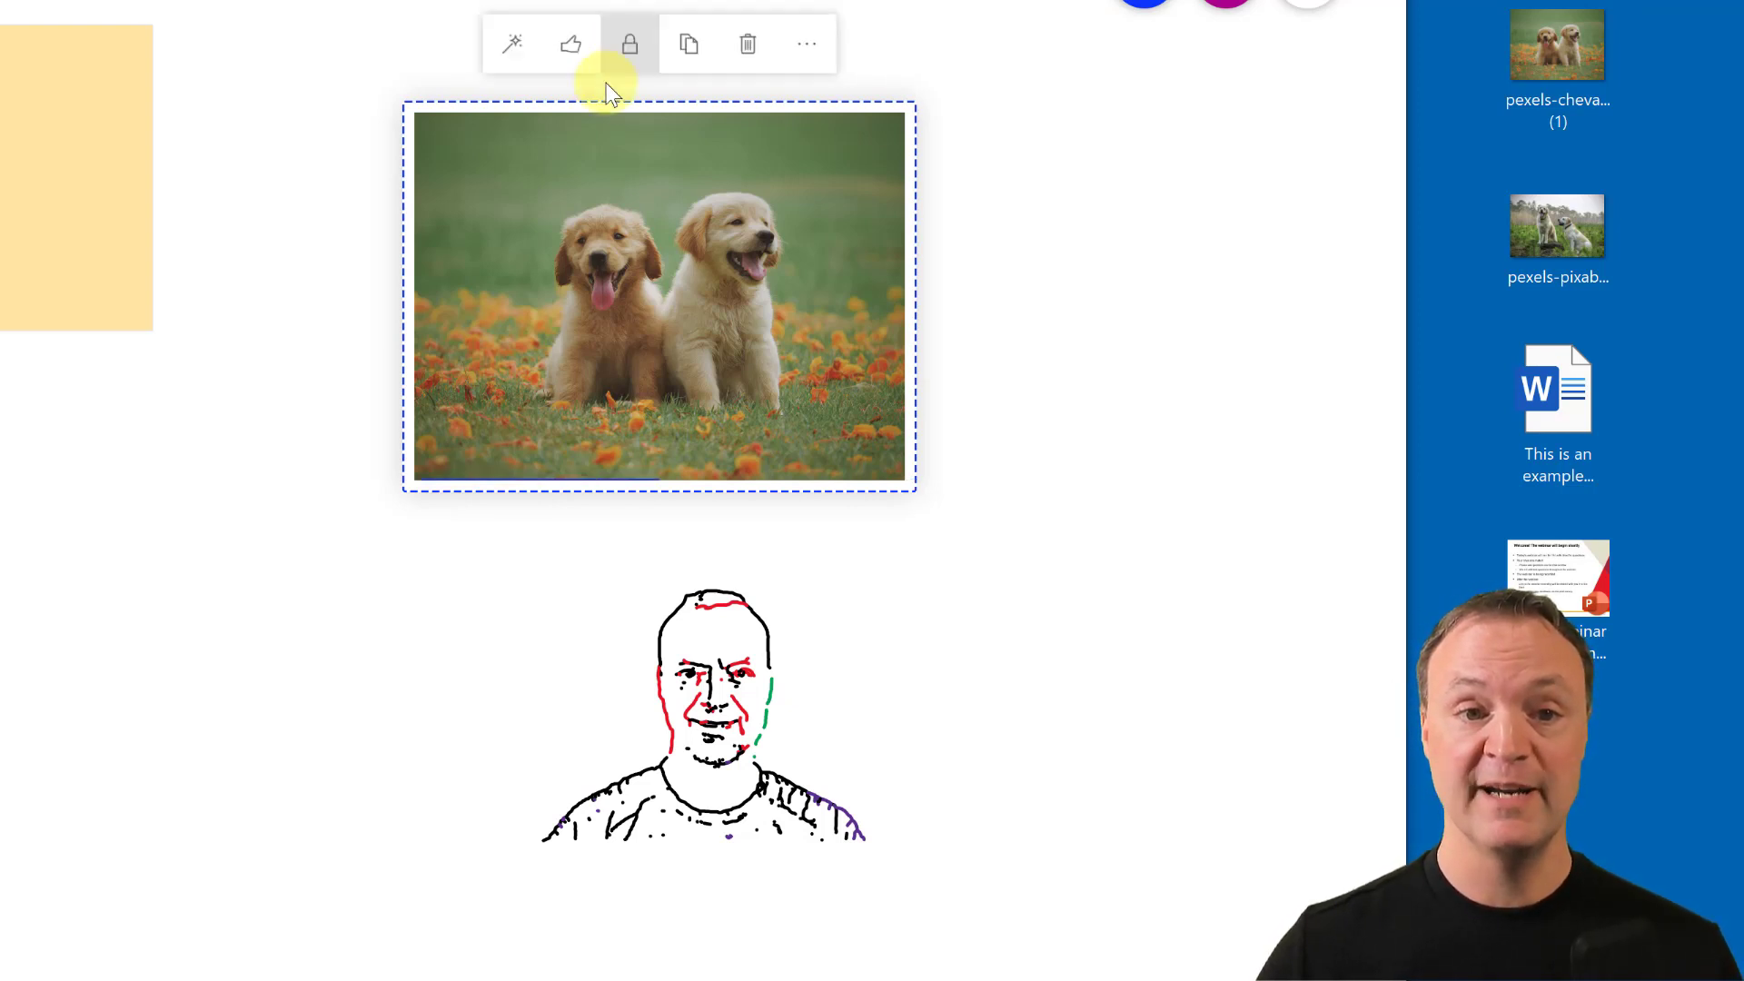
{"action": "left_click", "coordinate": [264, 331]}
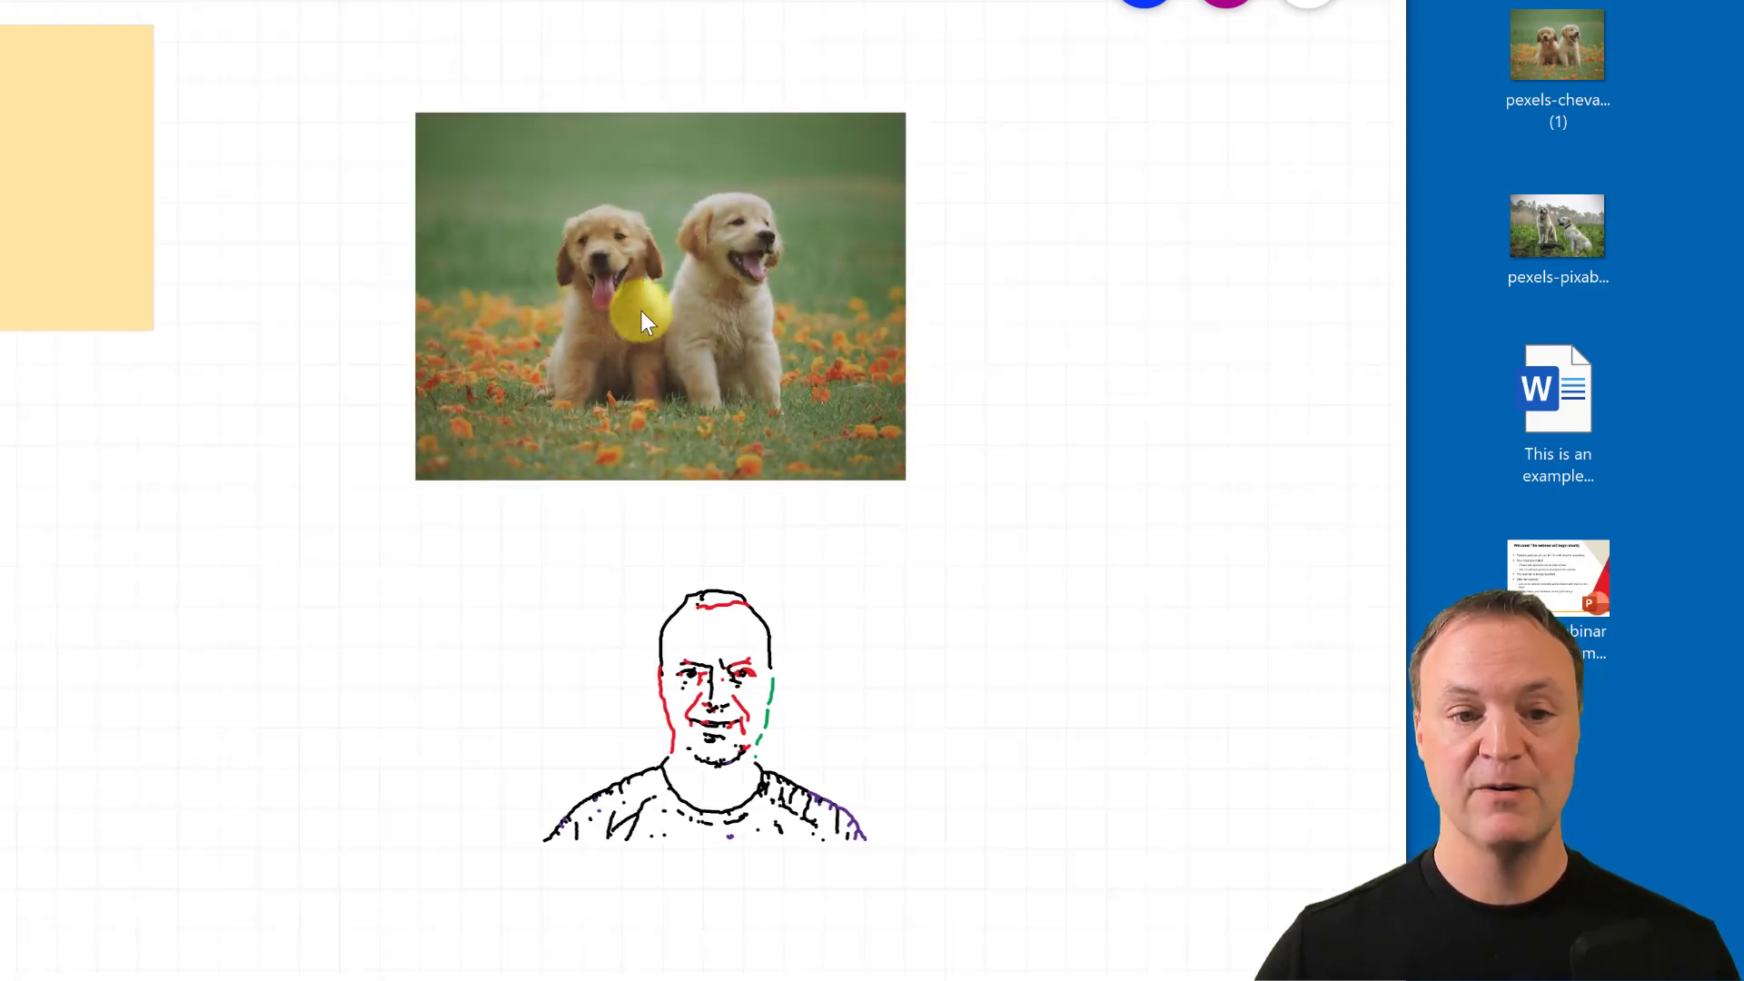
{"action": "mouse_move", "coordinate": [641, 310]}
{"action": "left_mouse_down"}
{"action": "mouse_move", "coordinate": [837, 290]}
{"action": "mouse_move", "coordinate": [607, 318]}
{"action": "mouse_move", "coordinate": [756, 492]}
{"action": "left_mouse_up"}
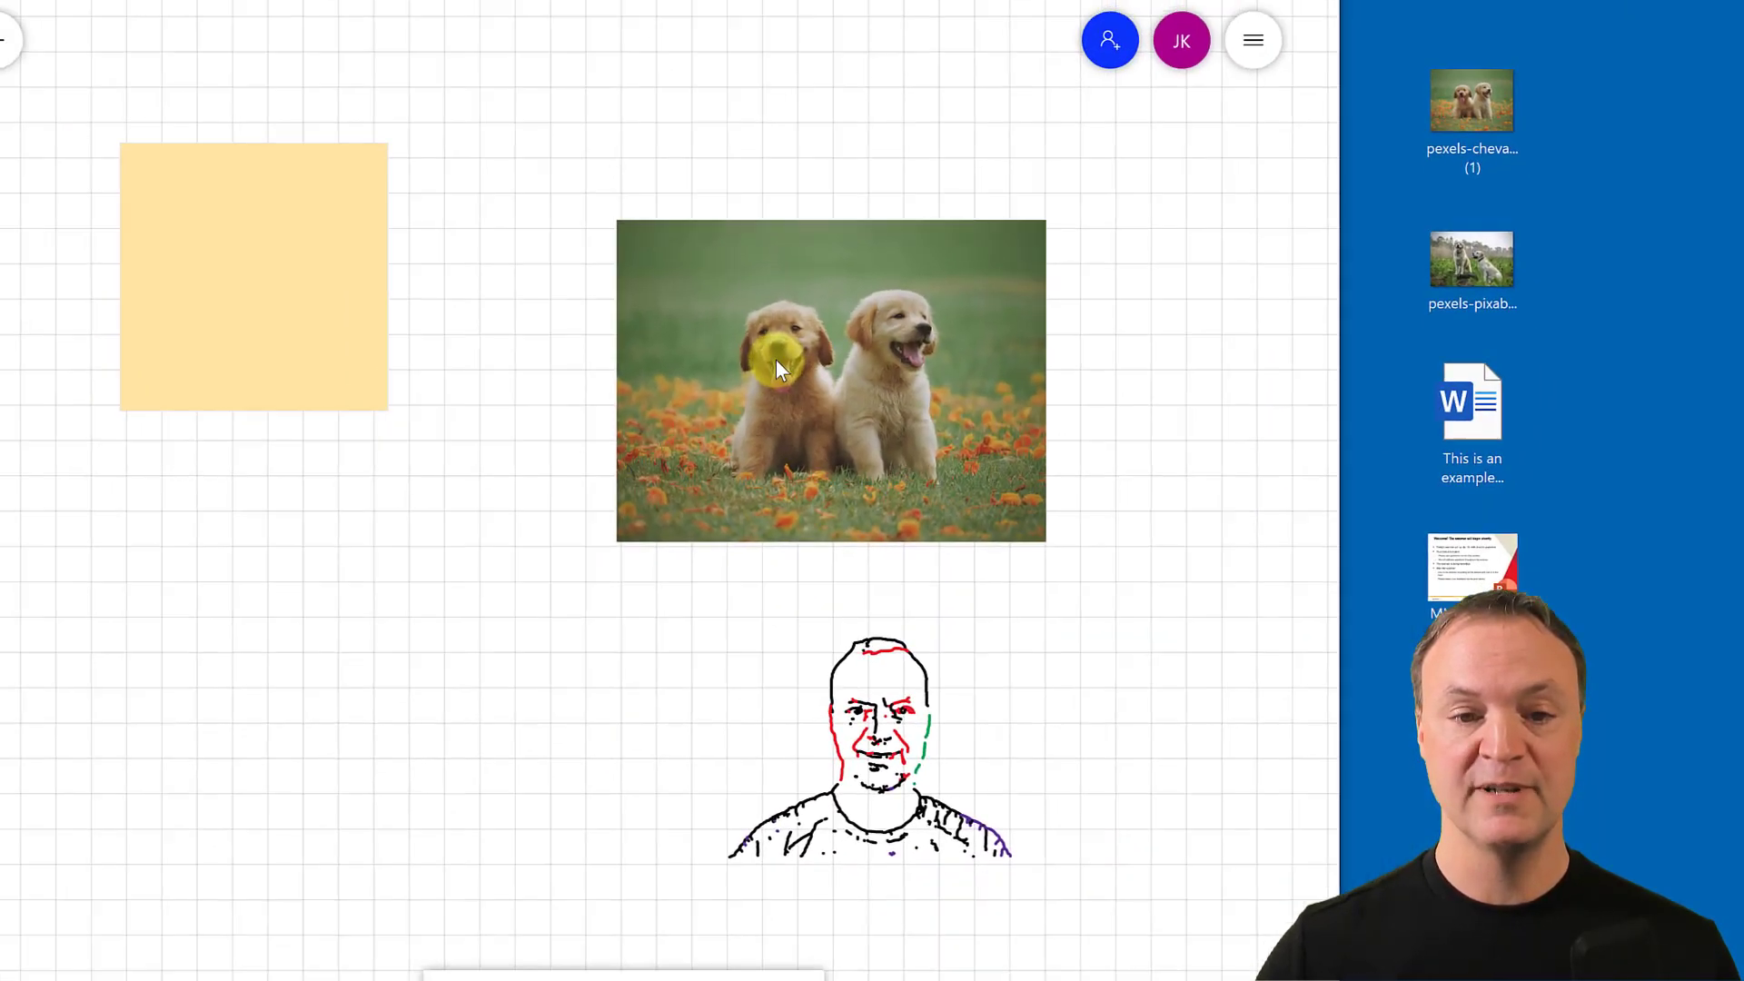
{"action": "scroll", "coordinate": [723, 457], "scroll_direction": "down", "scroll_amount": 3}
{"action": "left_click_drag", "start_coordinate": [804, 403], "coordinate": [779, 338]}
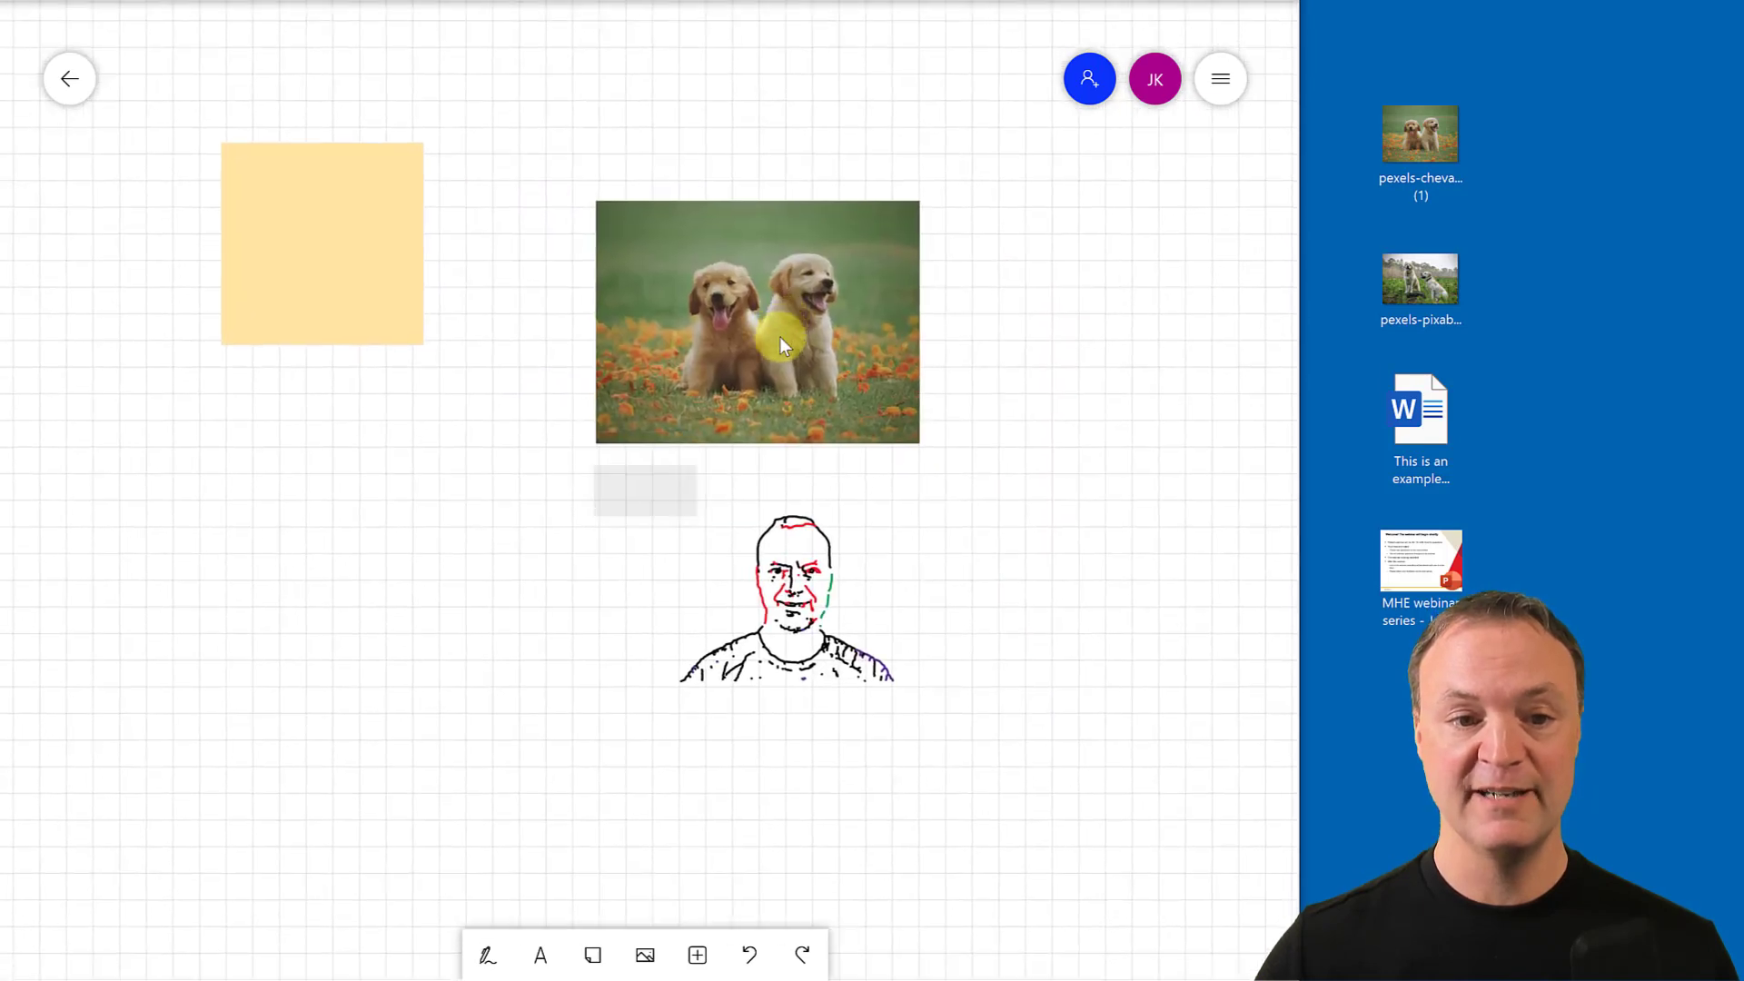
Align the sticky note with the puppy photo's top edge and shift the ink portrait slightly to the left.
{"action": "left_click_drag", "start_coordinate": [354, 253], "coordinate": [447, 338]}
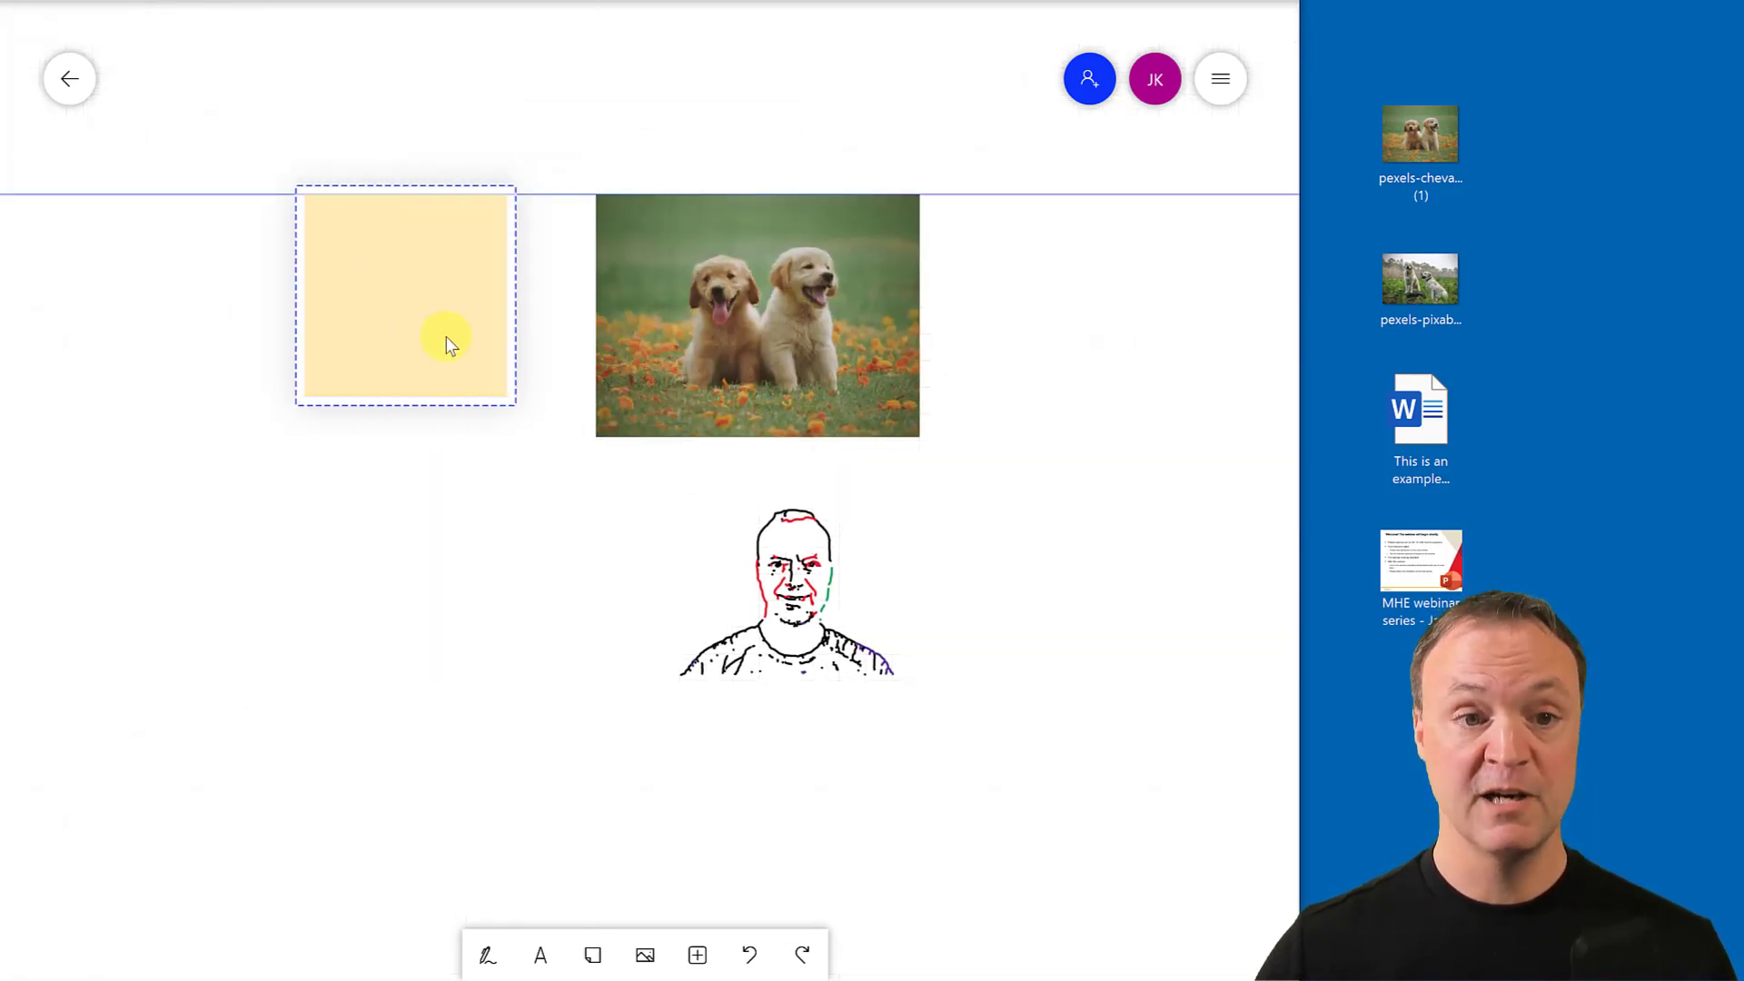
{"action": "mouse_move", "coordinate": [778, 584]}
{"action": "left_mouse_down"}
{"action": "mouse_move", "coordinate": [798, 499]}
{"action": "mouse_move", "coordinate": [798, 584]}
{"action": "mouse_move", "coordinate": [765, 287]}
{"action": "mouse_move", "coordinate": [767, 581]}
{"action": "left_mouse_up"}
{"action": "left_click", "coordinate": [803, 576]}
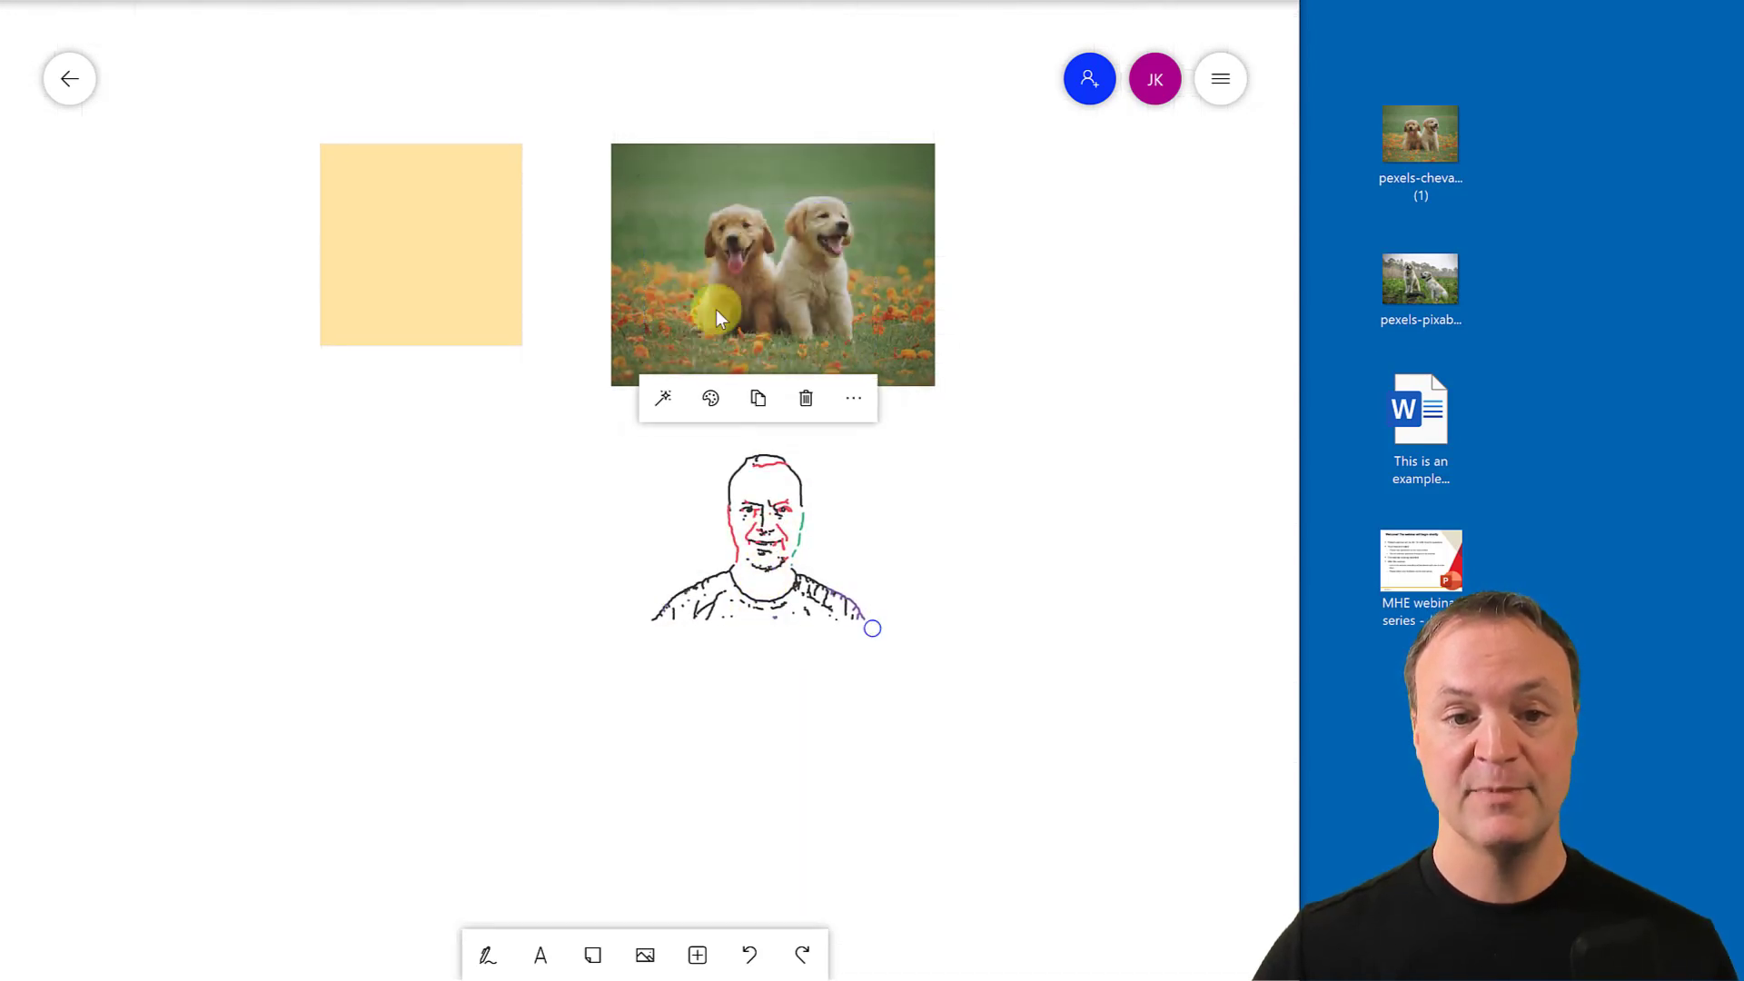
Unlock the puppy photo on the board and clear the selection.
{"action": "scroll", "coordinate": [735, 324], "scroll_direction": "up", "scroll_amount": 5}
{"action": "scroll", "coordinate": [735, 323], "scroll_direction": "left", "scroll_amount": 5}
{"action": "mouse_move", "coordinate": [597, 292]}
{"action": "left_mouse_down"}
{"action": "mouse_move", "coordinate": [366, 215]}
{"action": "mouse_move", "coordinate": [593, 296]}
{"action": "left_mouse_up"}
{"action": "left_click", "coordinate": [874, 400]}
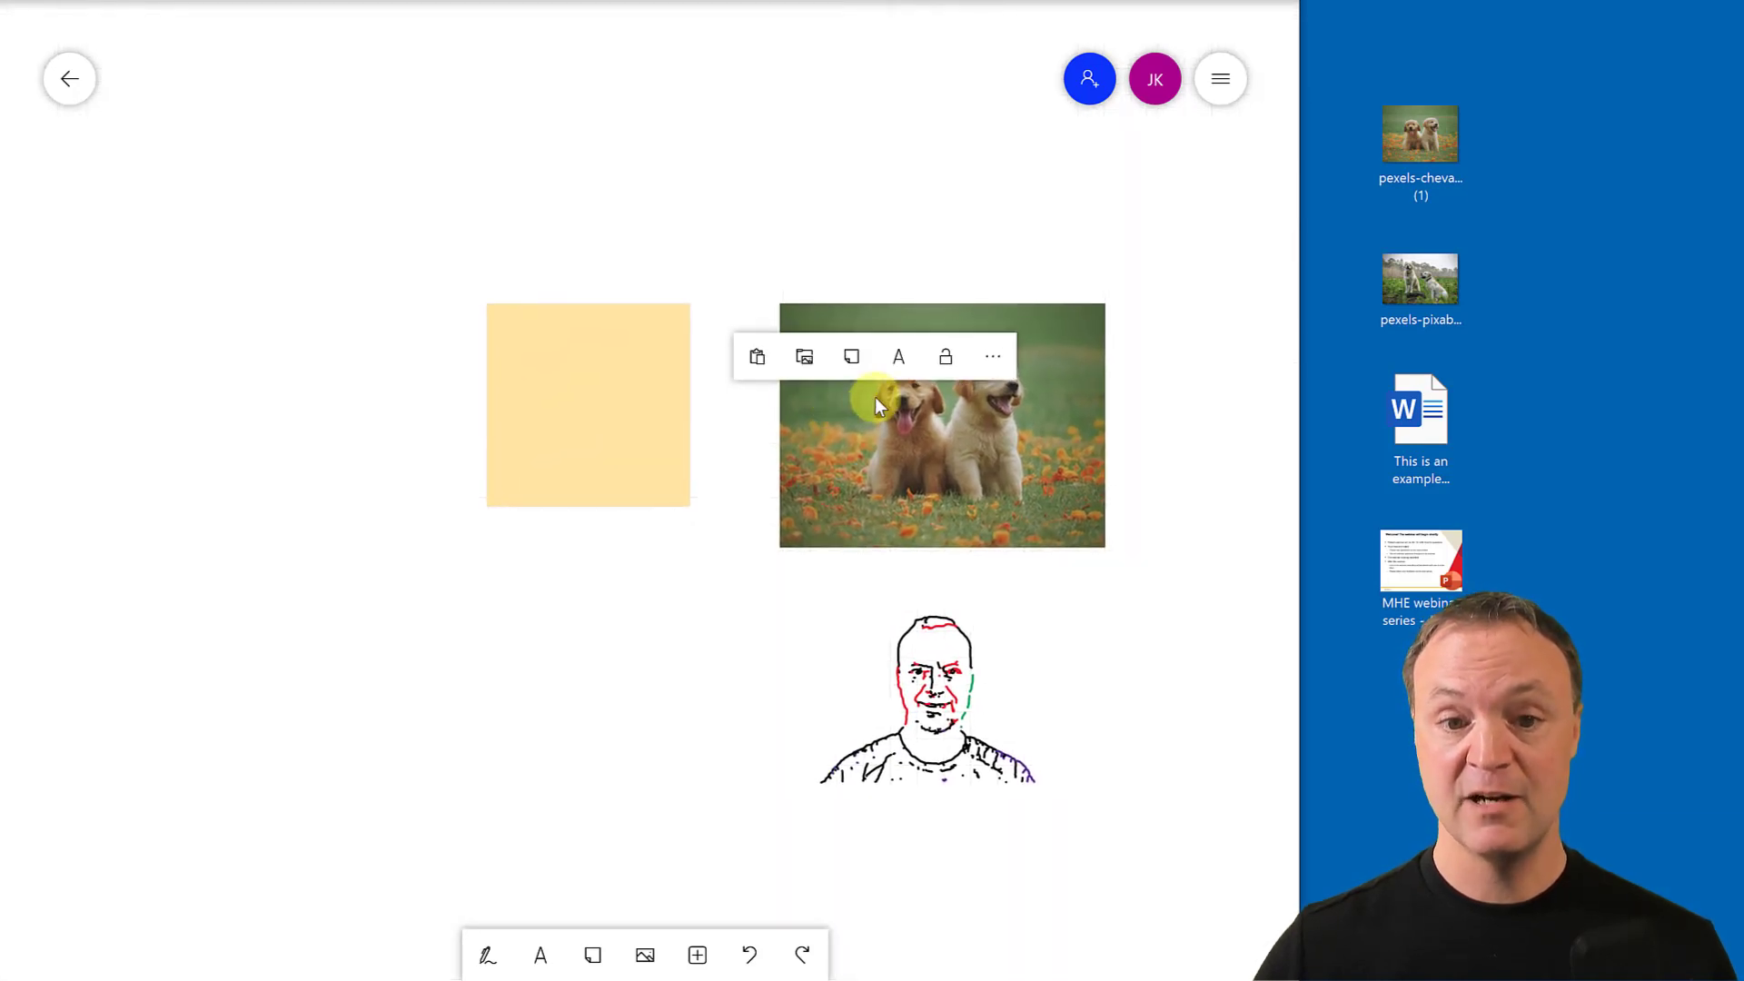
{"action": "left_click", "coordinate": [954, 342]}
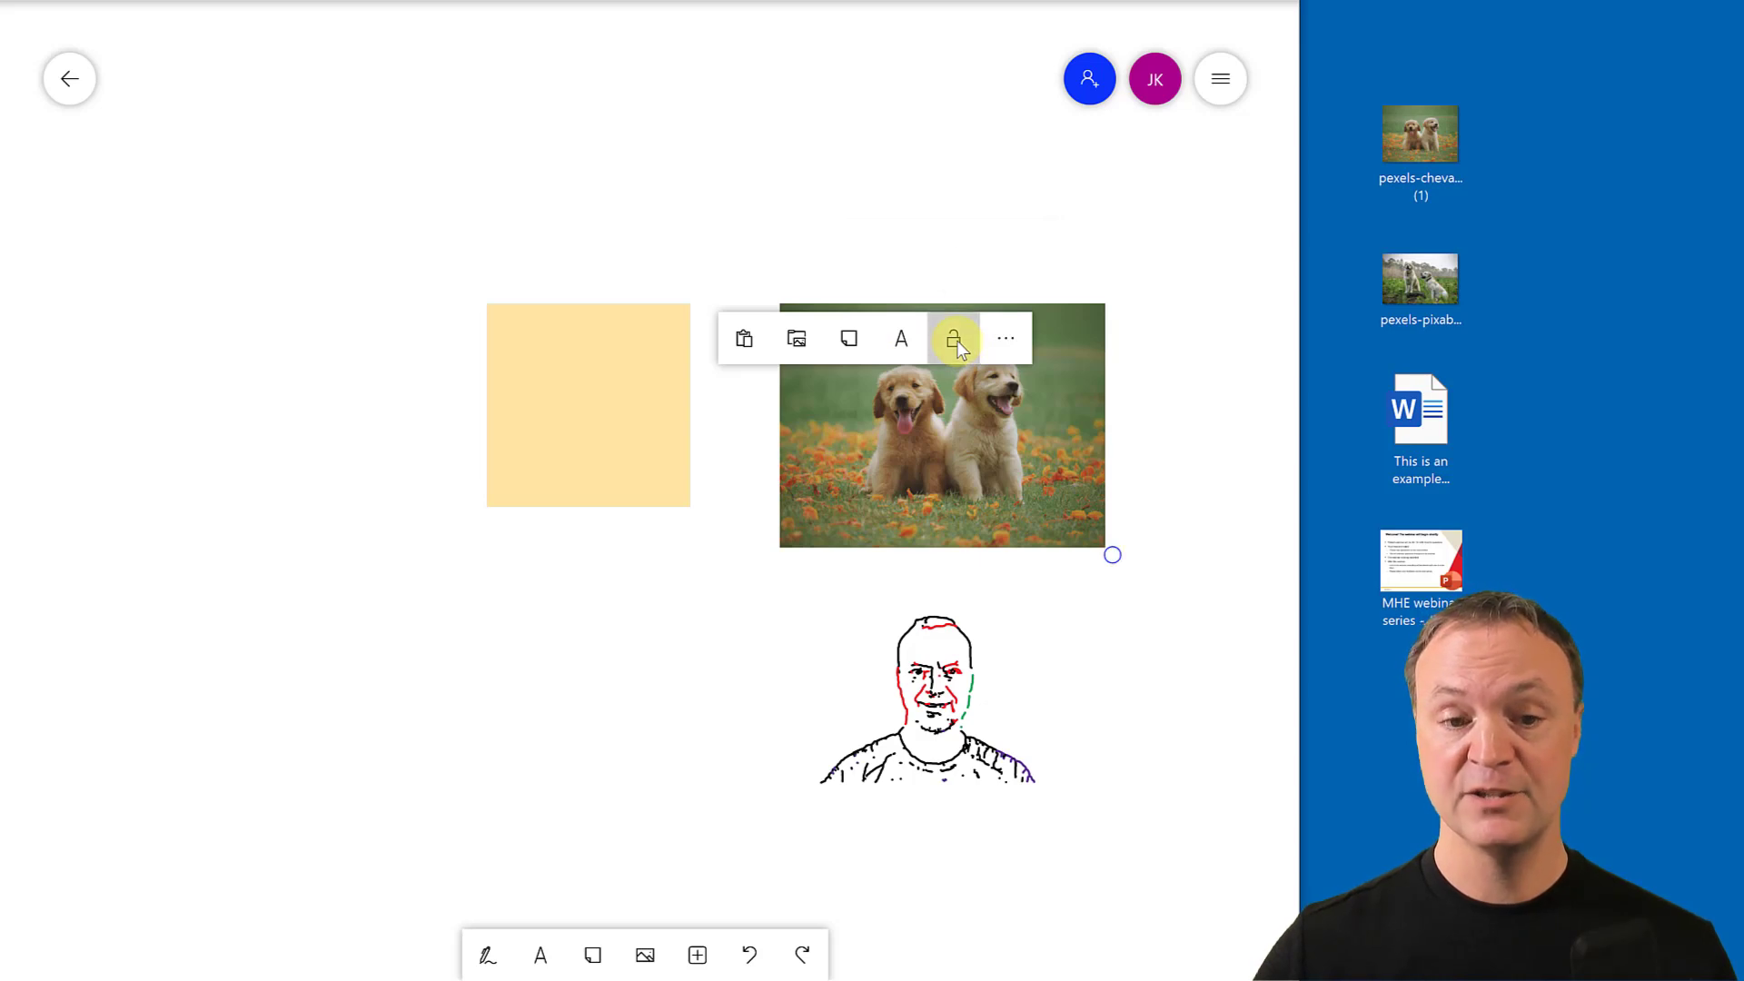
{"action": "left_click", "coordinate": [260, 200]}
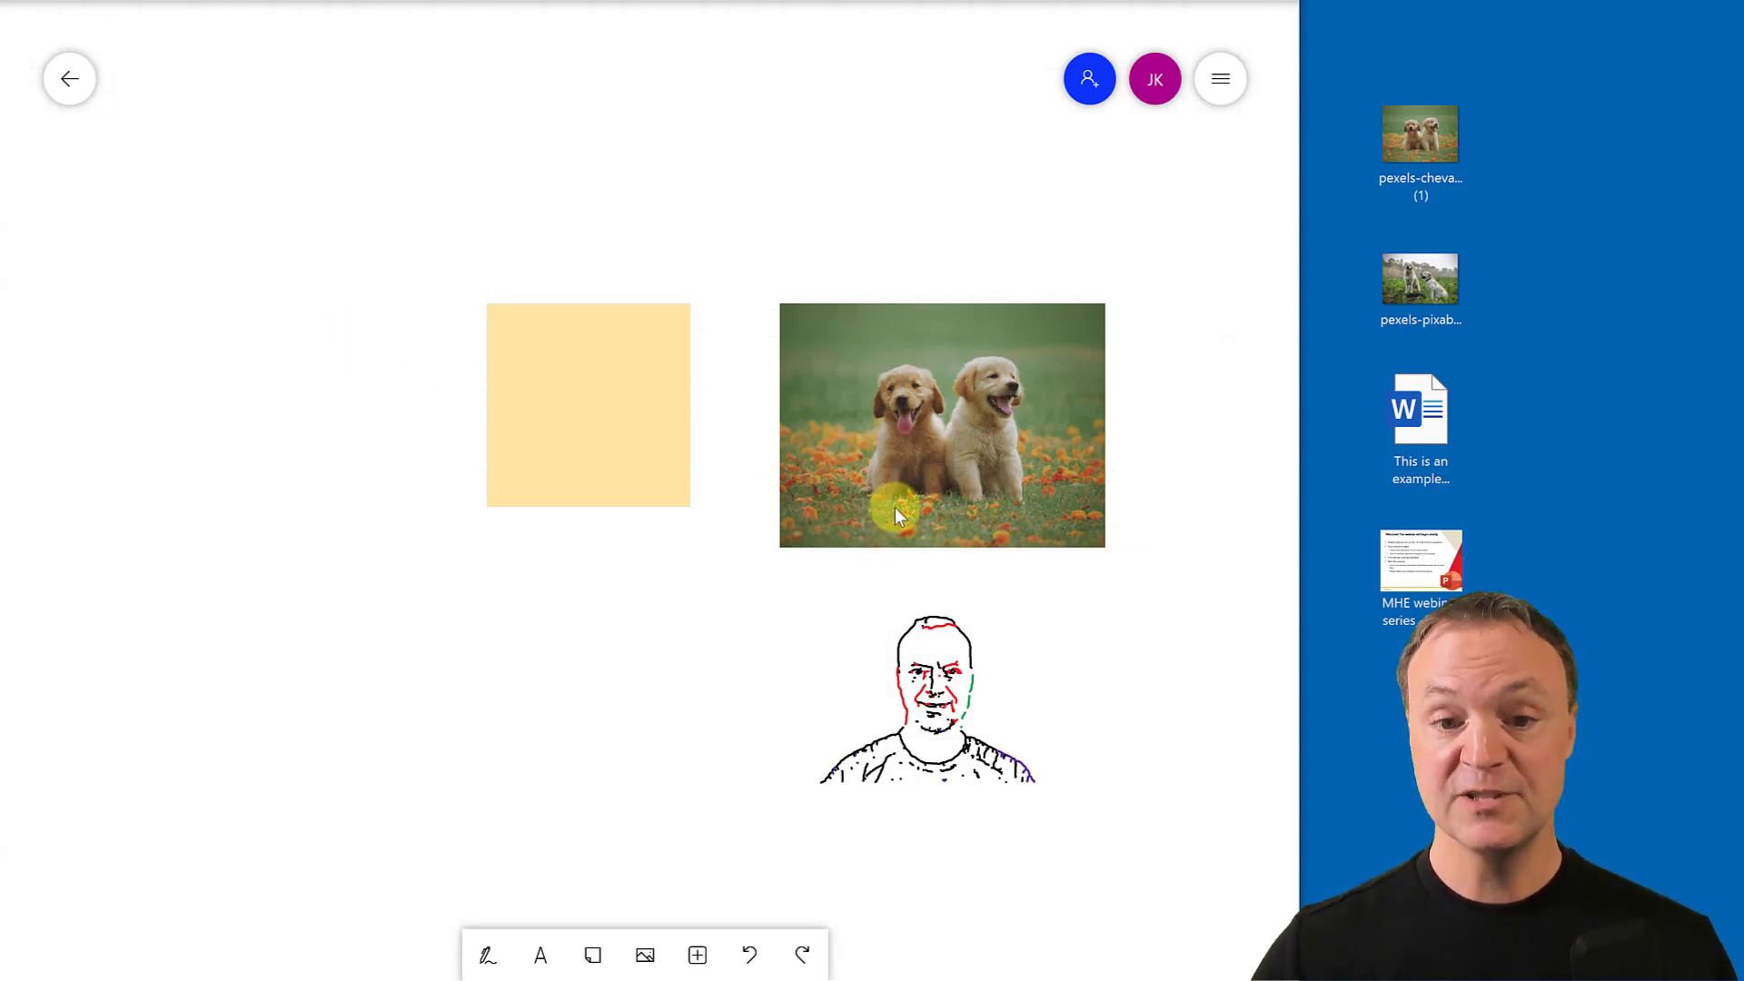
Delete the ink portrait, the puppy photo and the yellow sticky note from the board.
{"action": "left_click", "coordinate": [948, 732]}
{"action": "key", "text": "Delete"}
{"action": "left_click", "coordinate": [956, 435]}
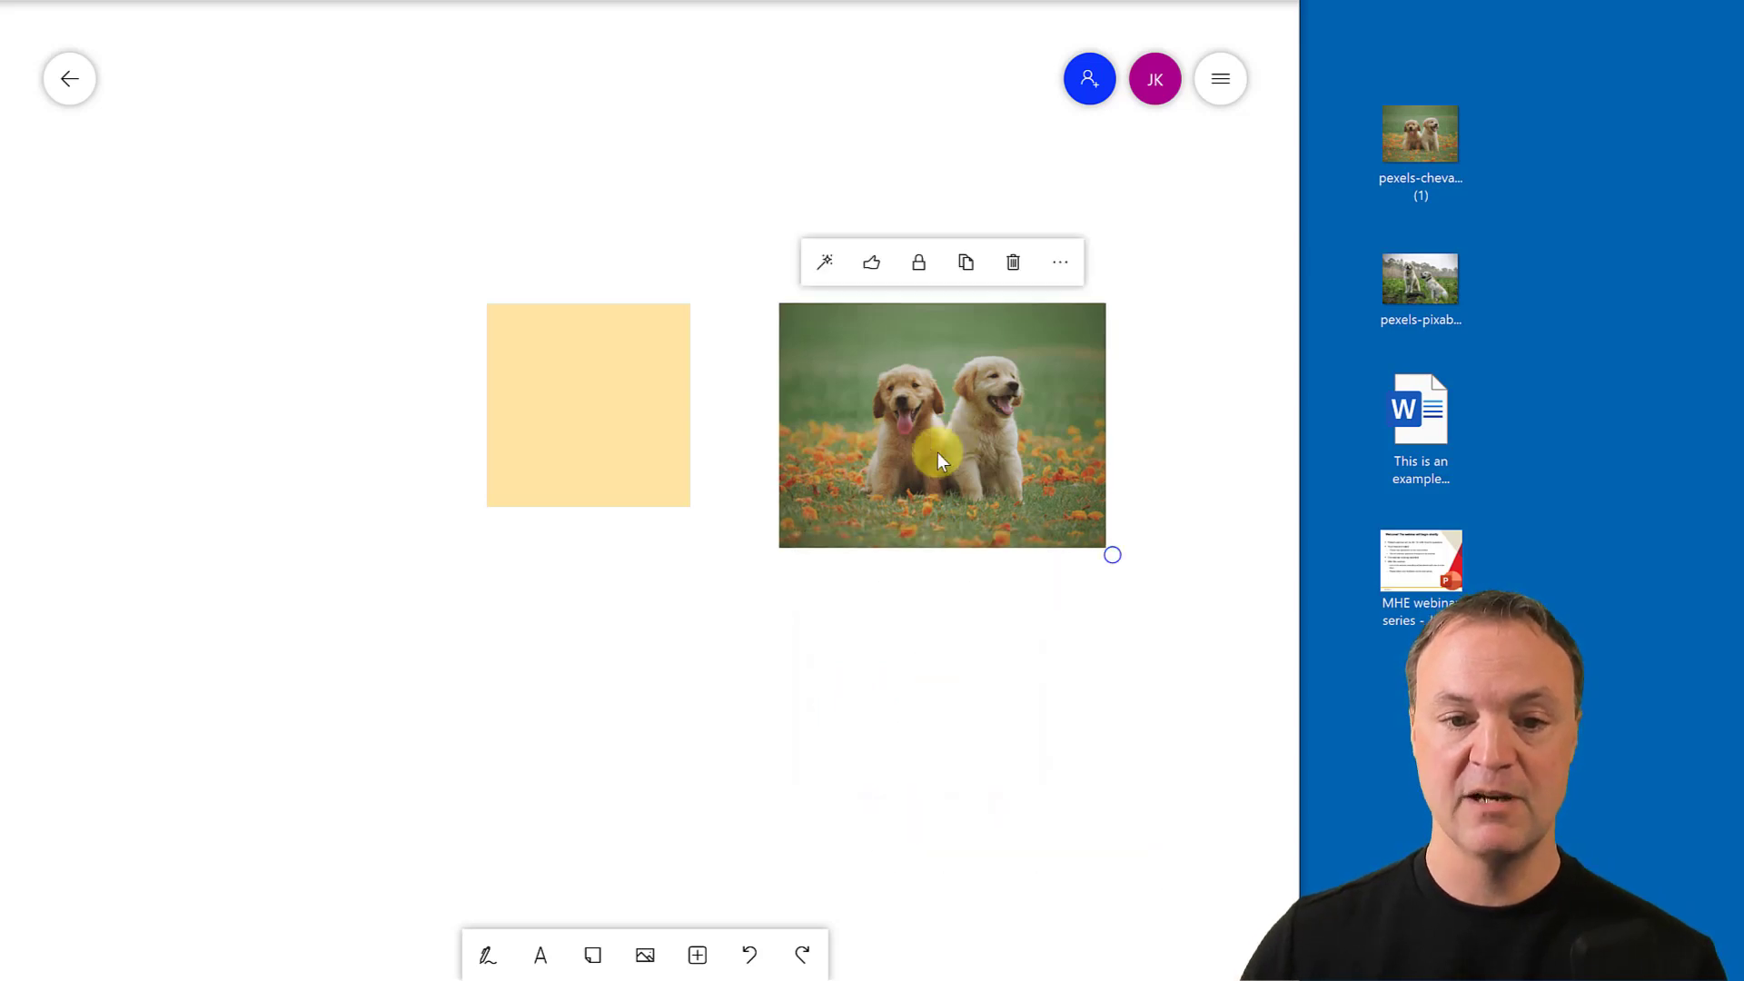
{"action": "key", "text": "Delete"}
{"action": "left_click", "coordinate": [678, 433]}
{"action": "key", "text": "Delete"}
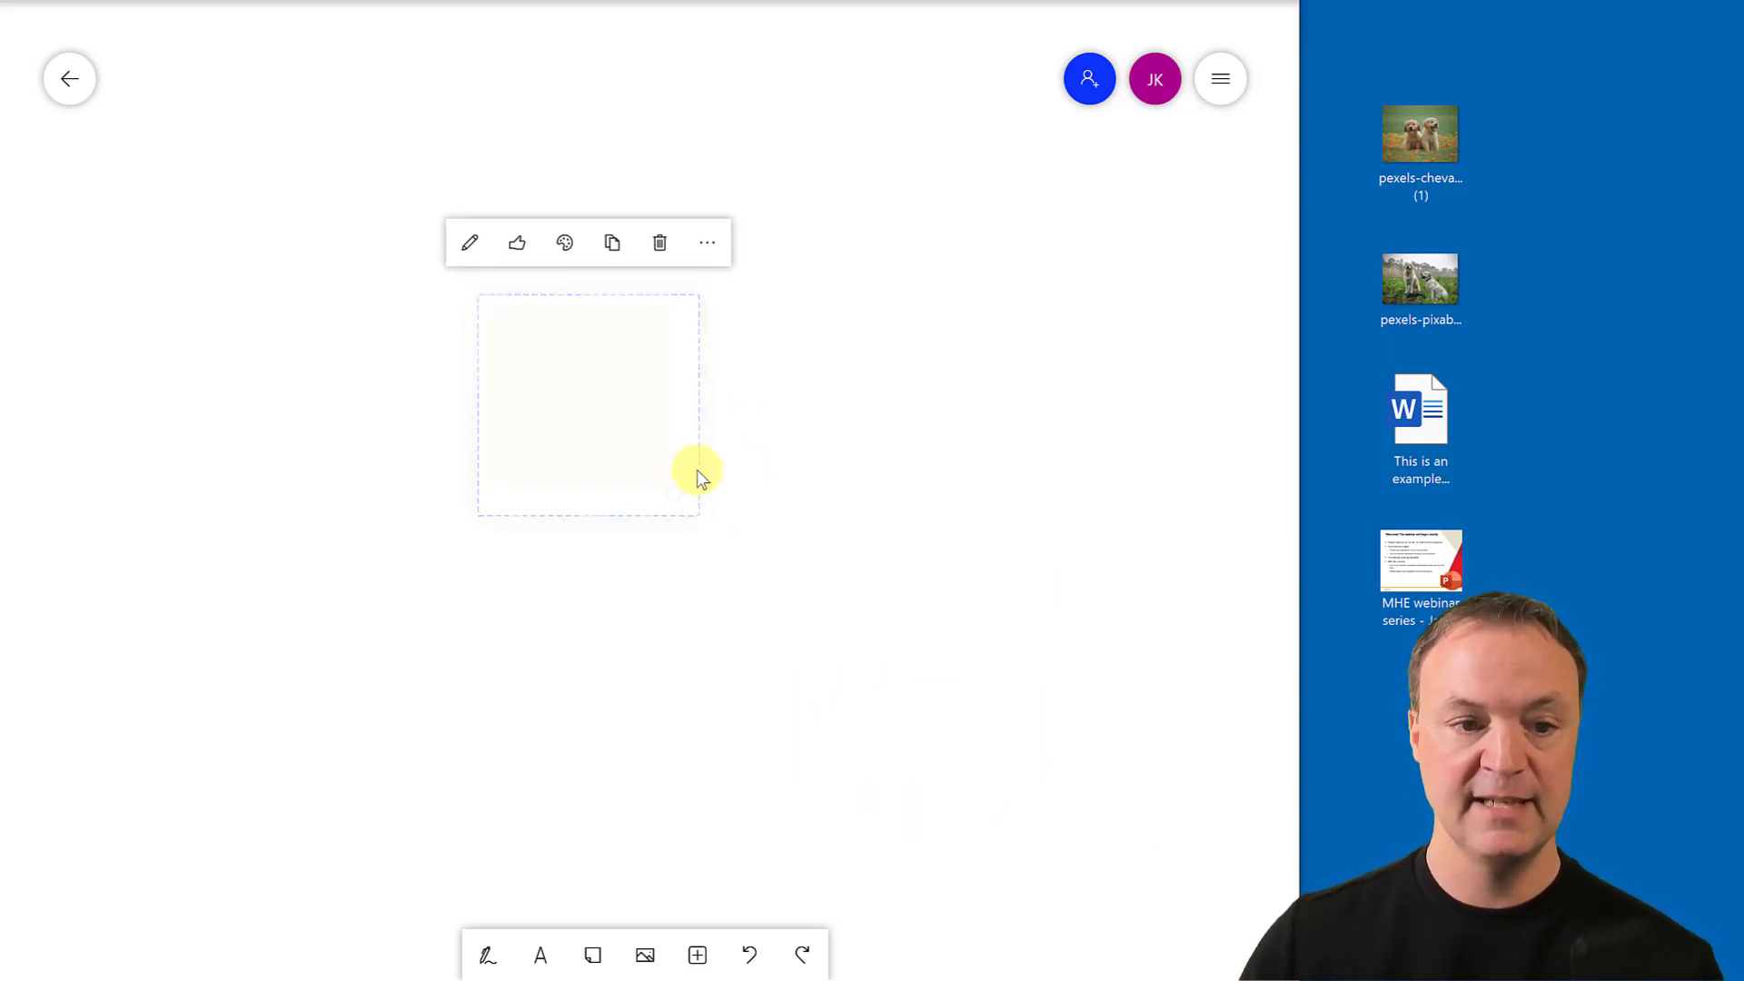
Insert a note grid on the empty board and add two more notes to it.
{"action": "left_click", "coordinate": [697, 954]}
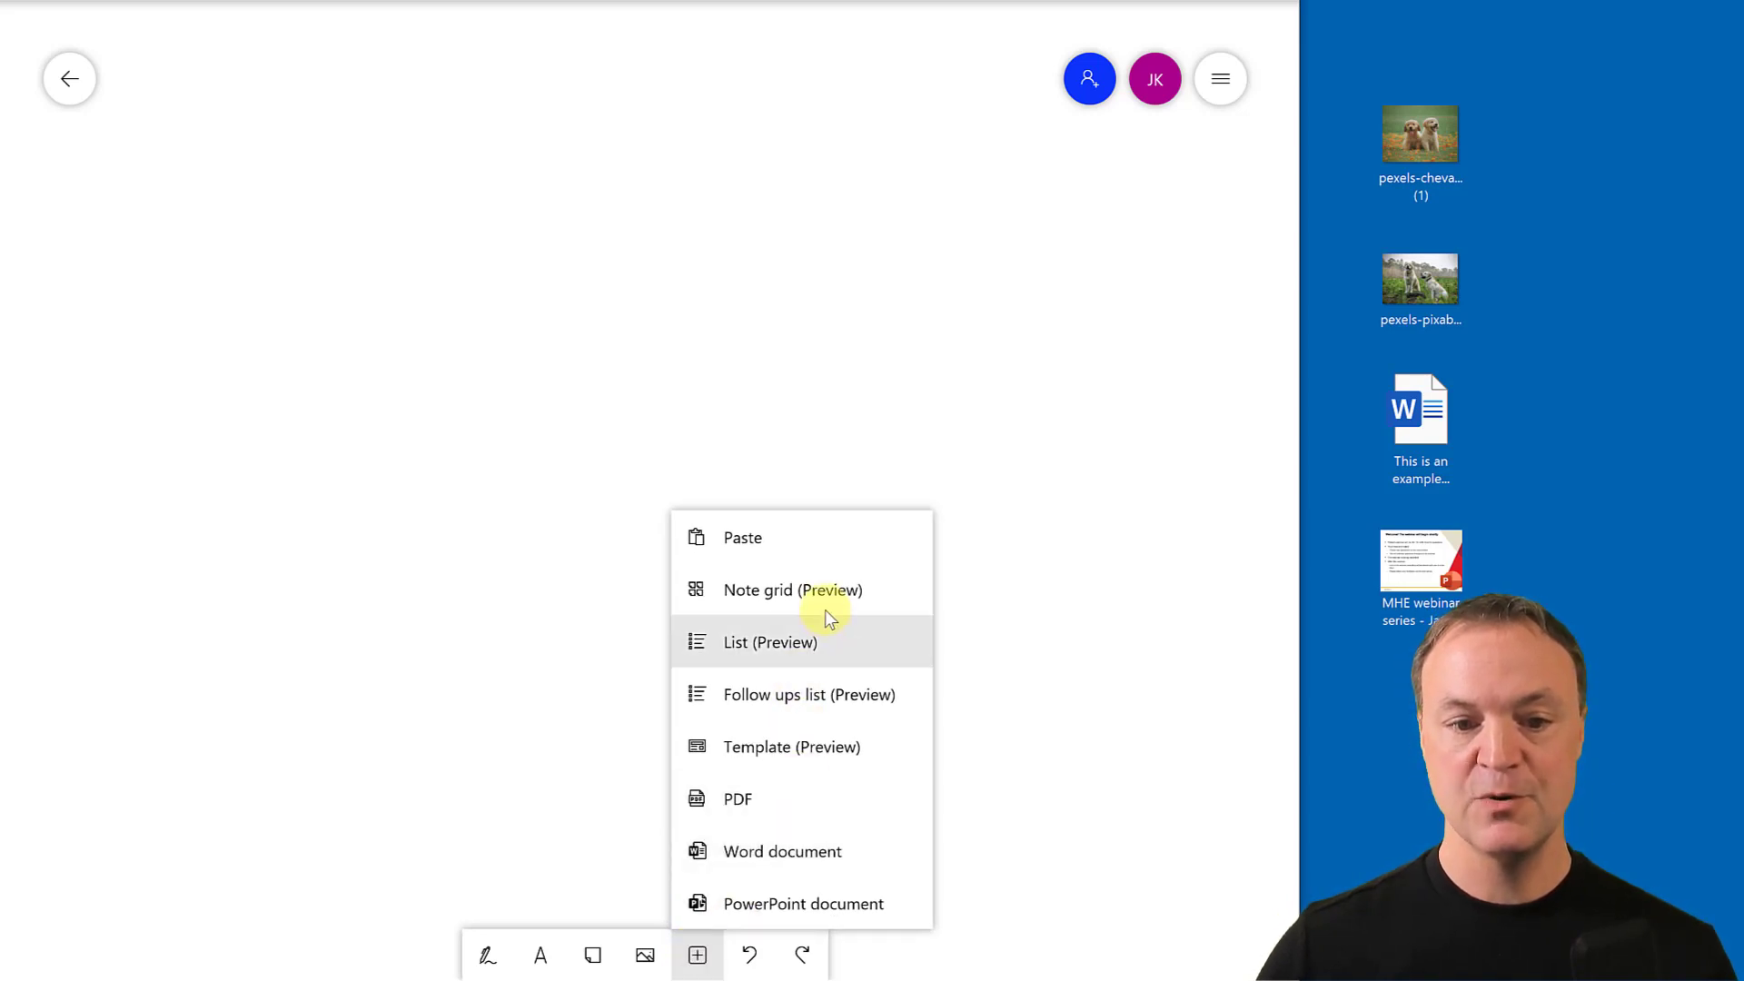
{"action": "left_click", "coordinate": [816, 602]}
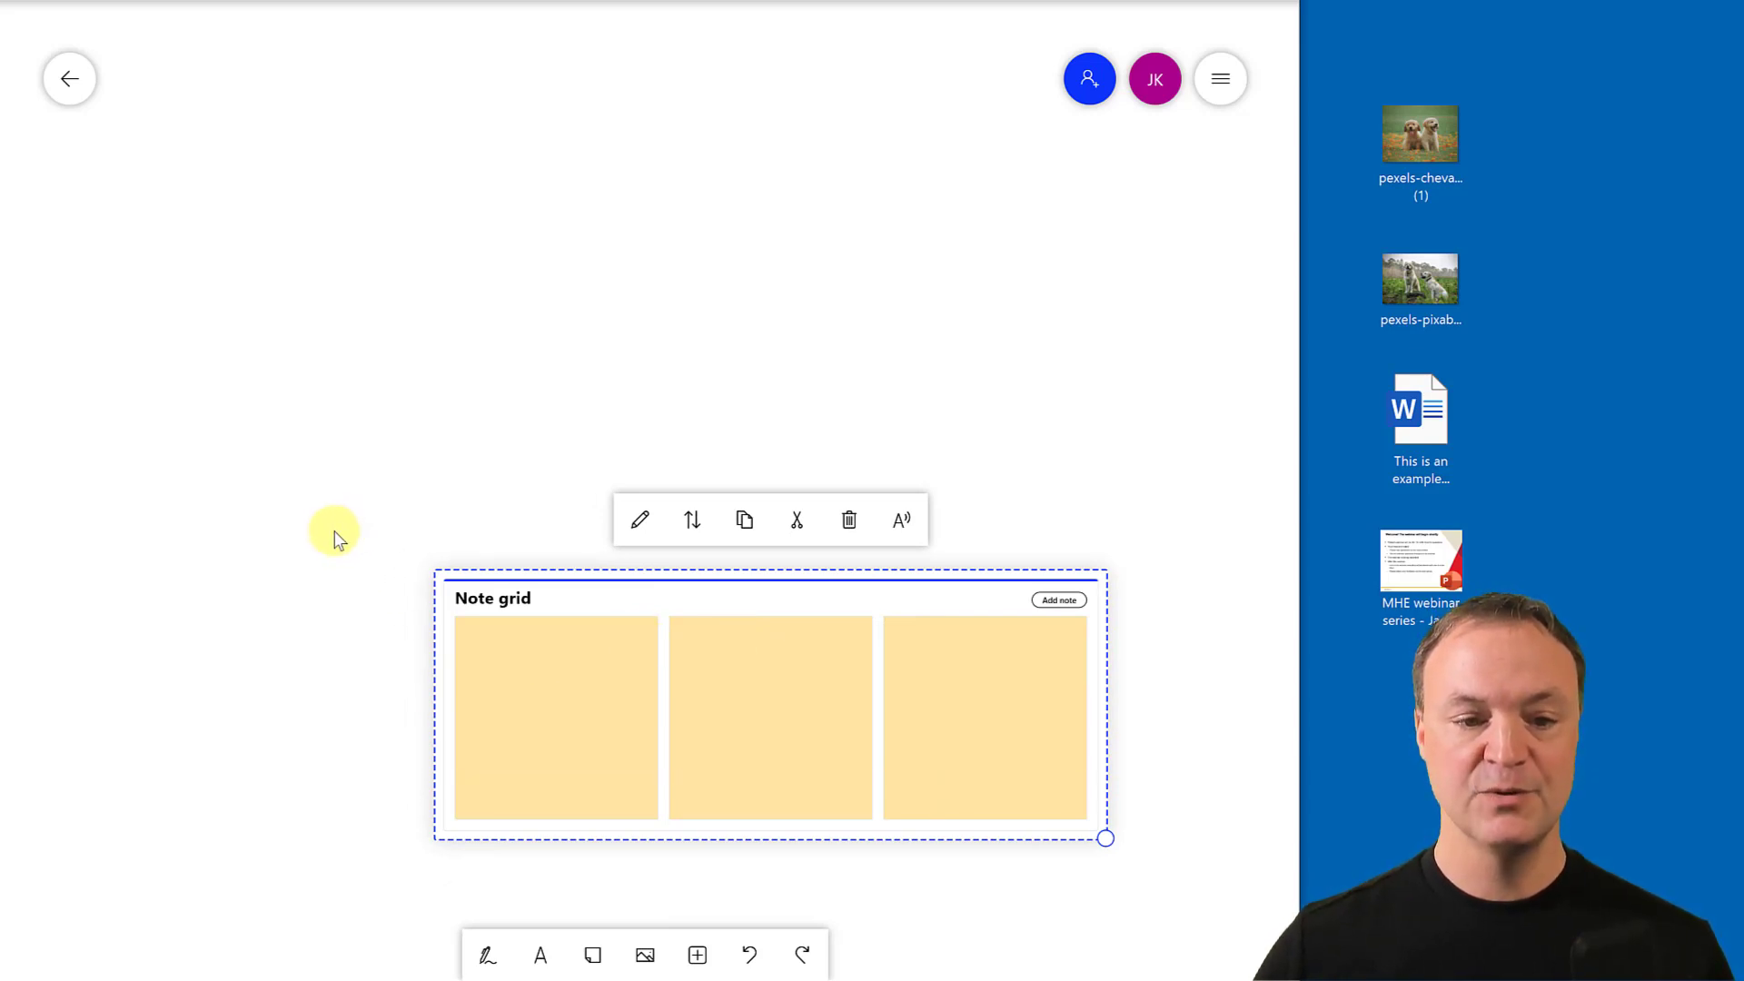
{"action": "left_click_drag", "start_coordinate": [323, 531], "coordinate": [281, 323]}
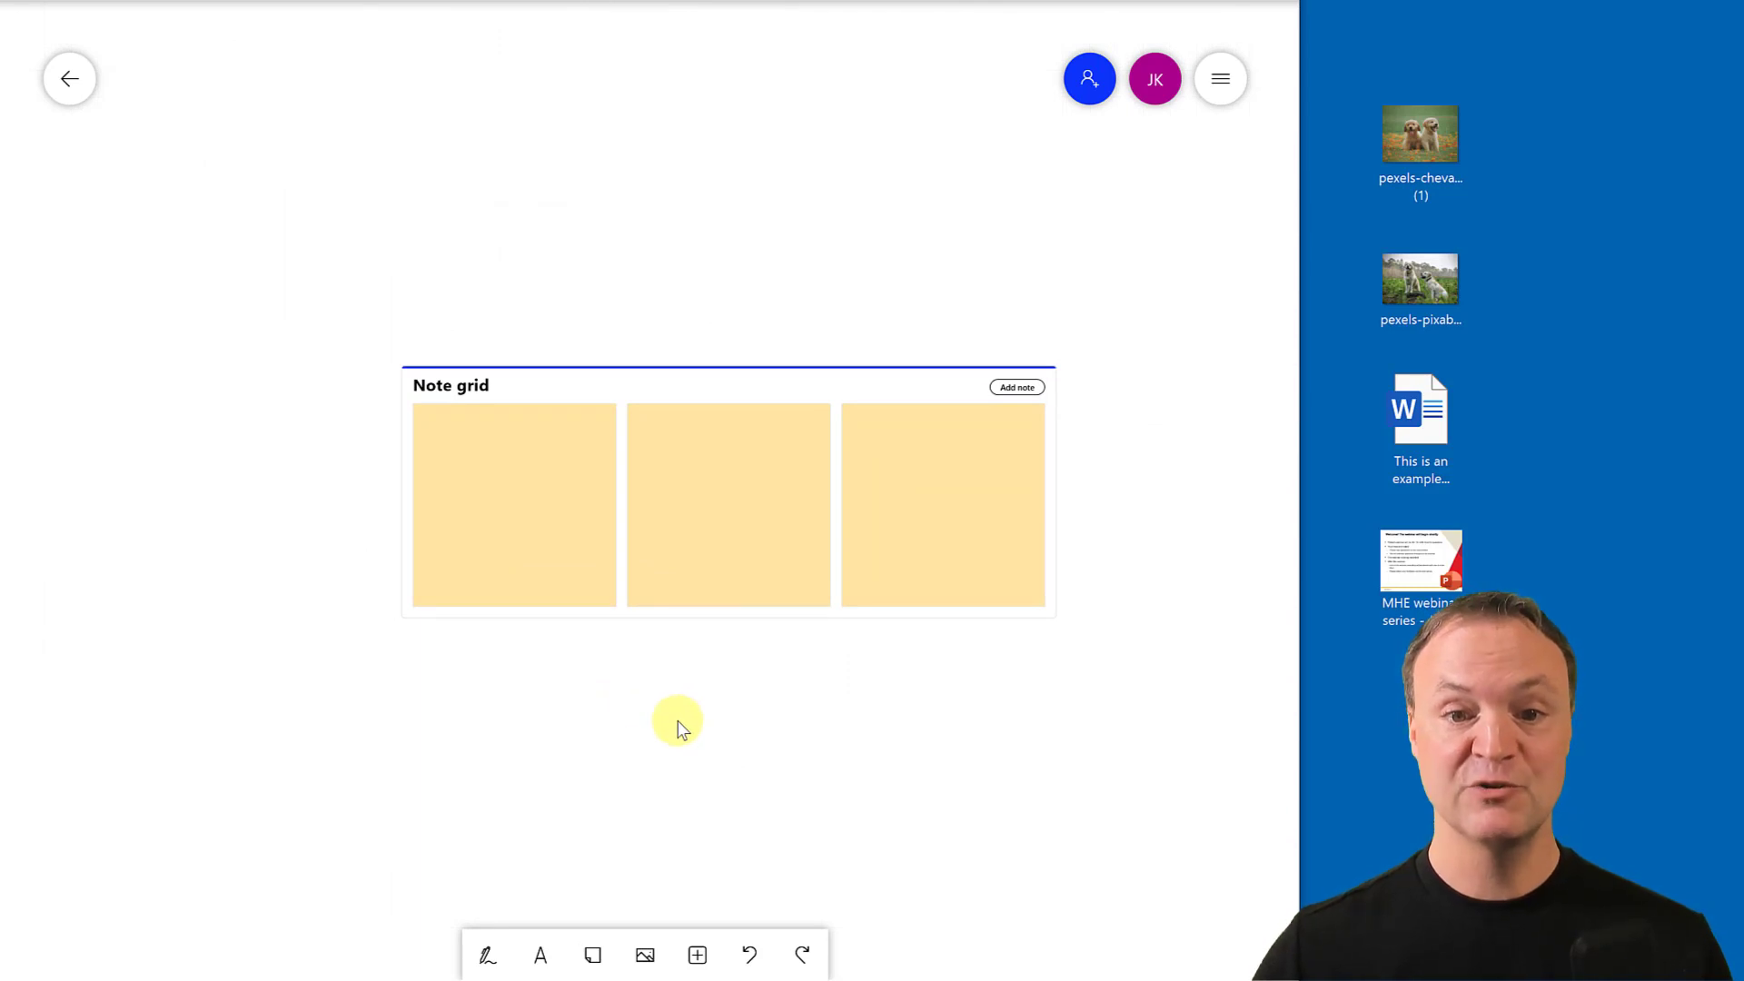
{"action": "left_click", "coordinate": [1025, 390]}
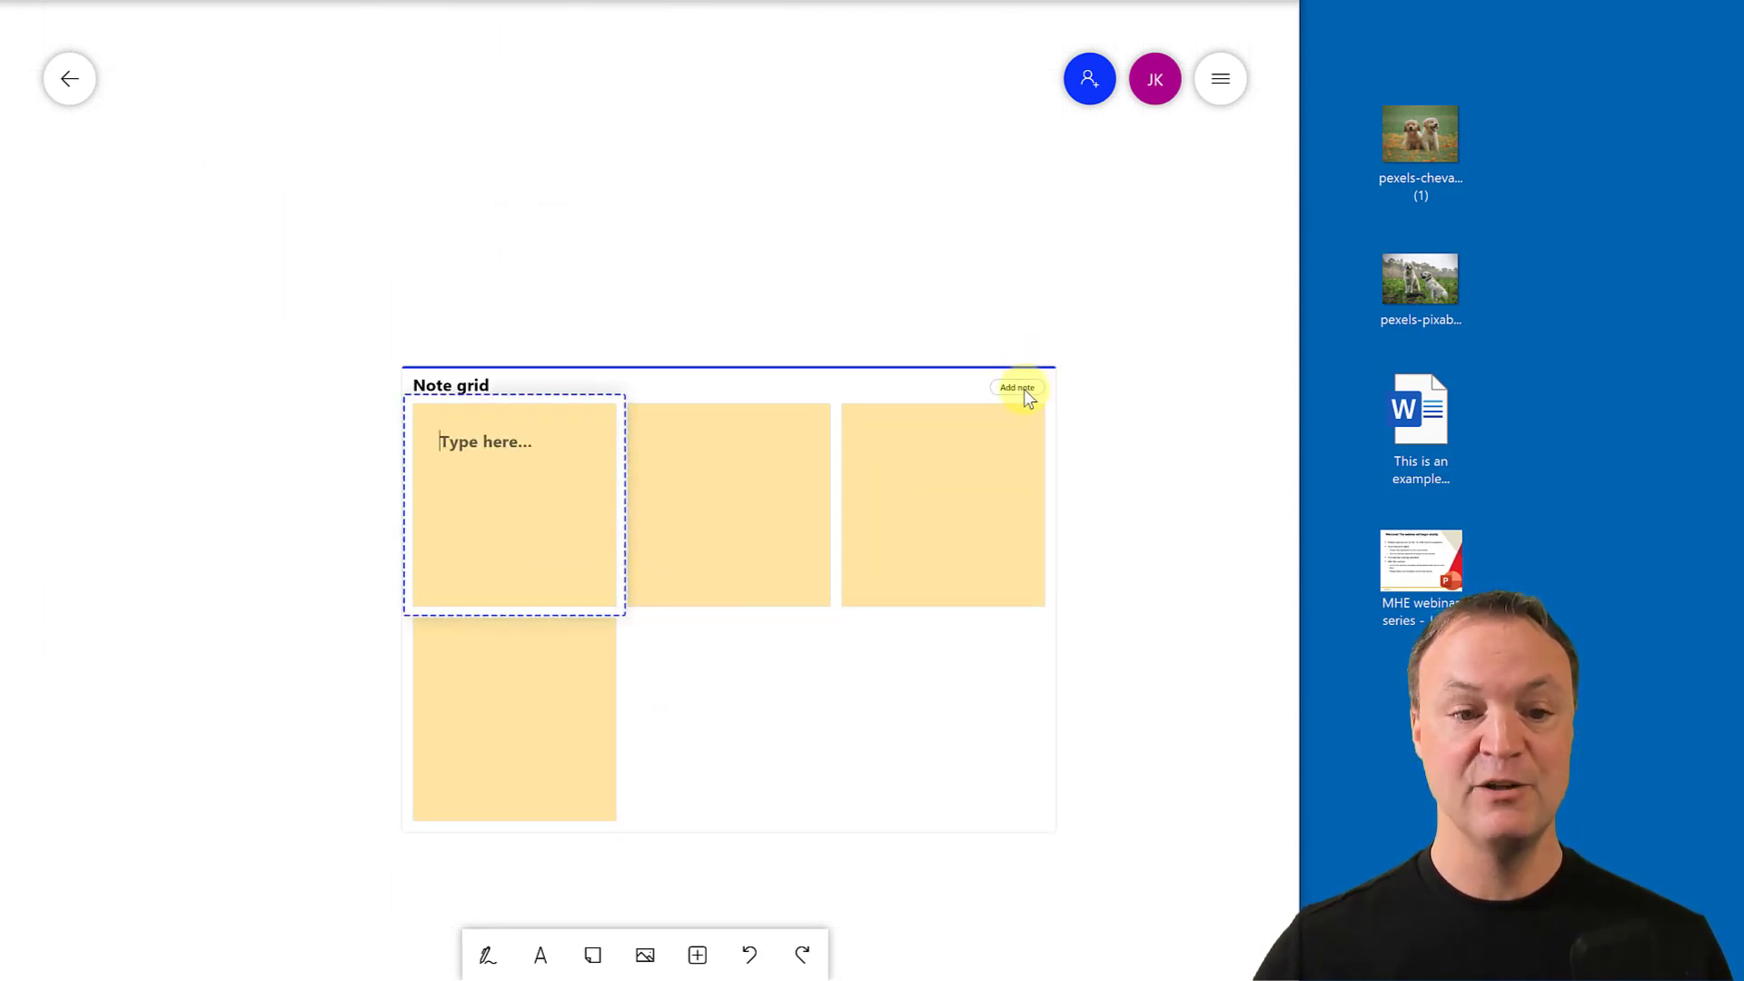
{"action": "left_click", "coordinate": [1023, 388]}
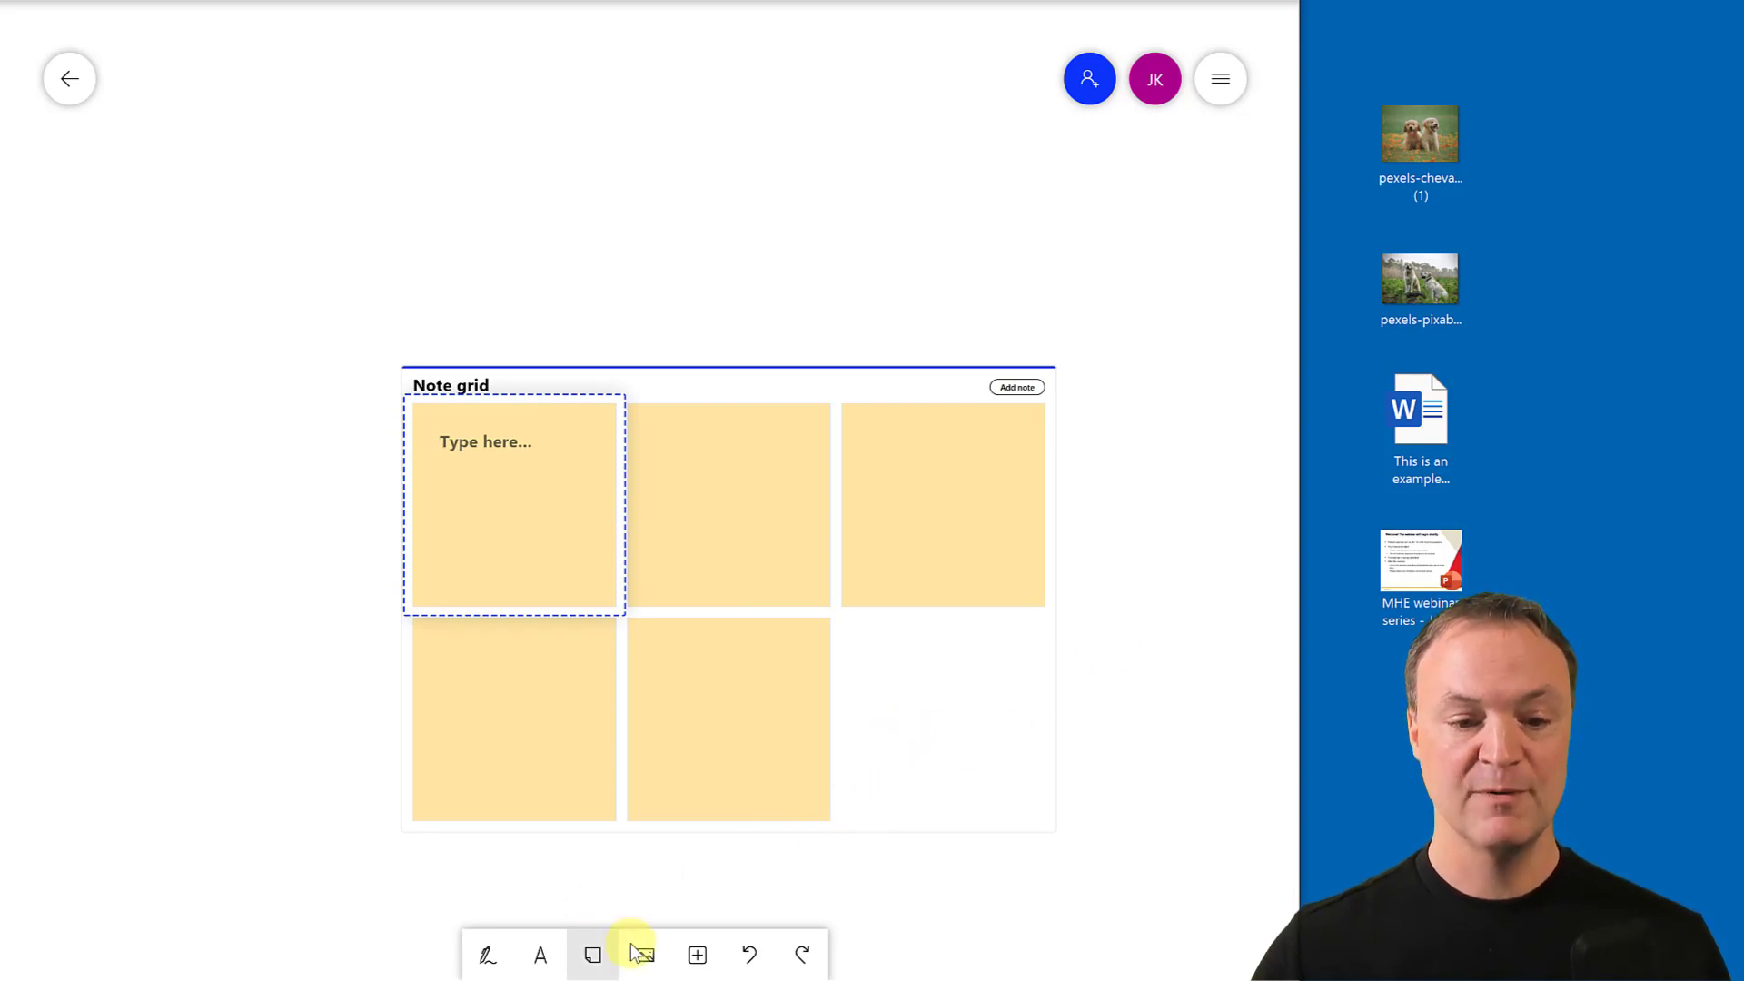
Delete the whole note grid from the board.
{"action": "left_click", "coordinate": [249, 455]}
{"action": "left_click", "coordinate": [501, 381]}
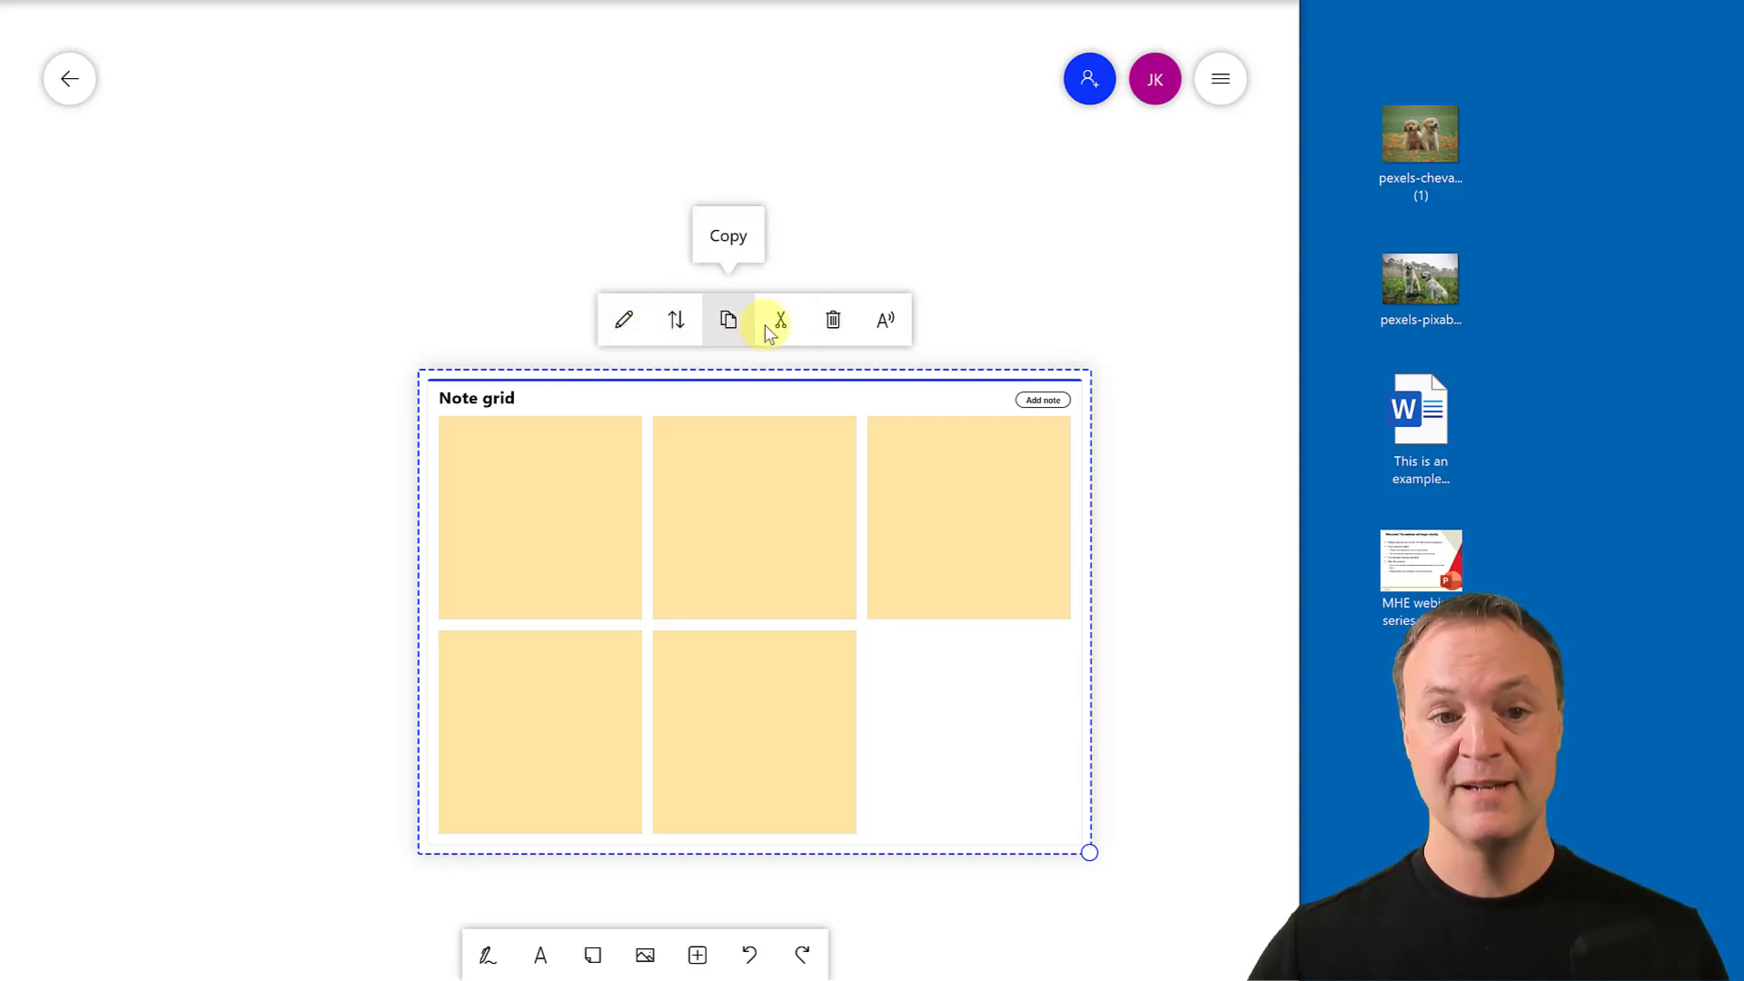
{"action": "left_click", "coordinate": [833, 320]}
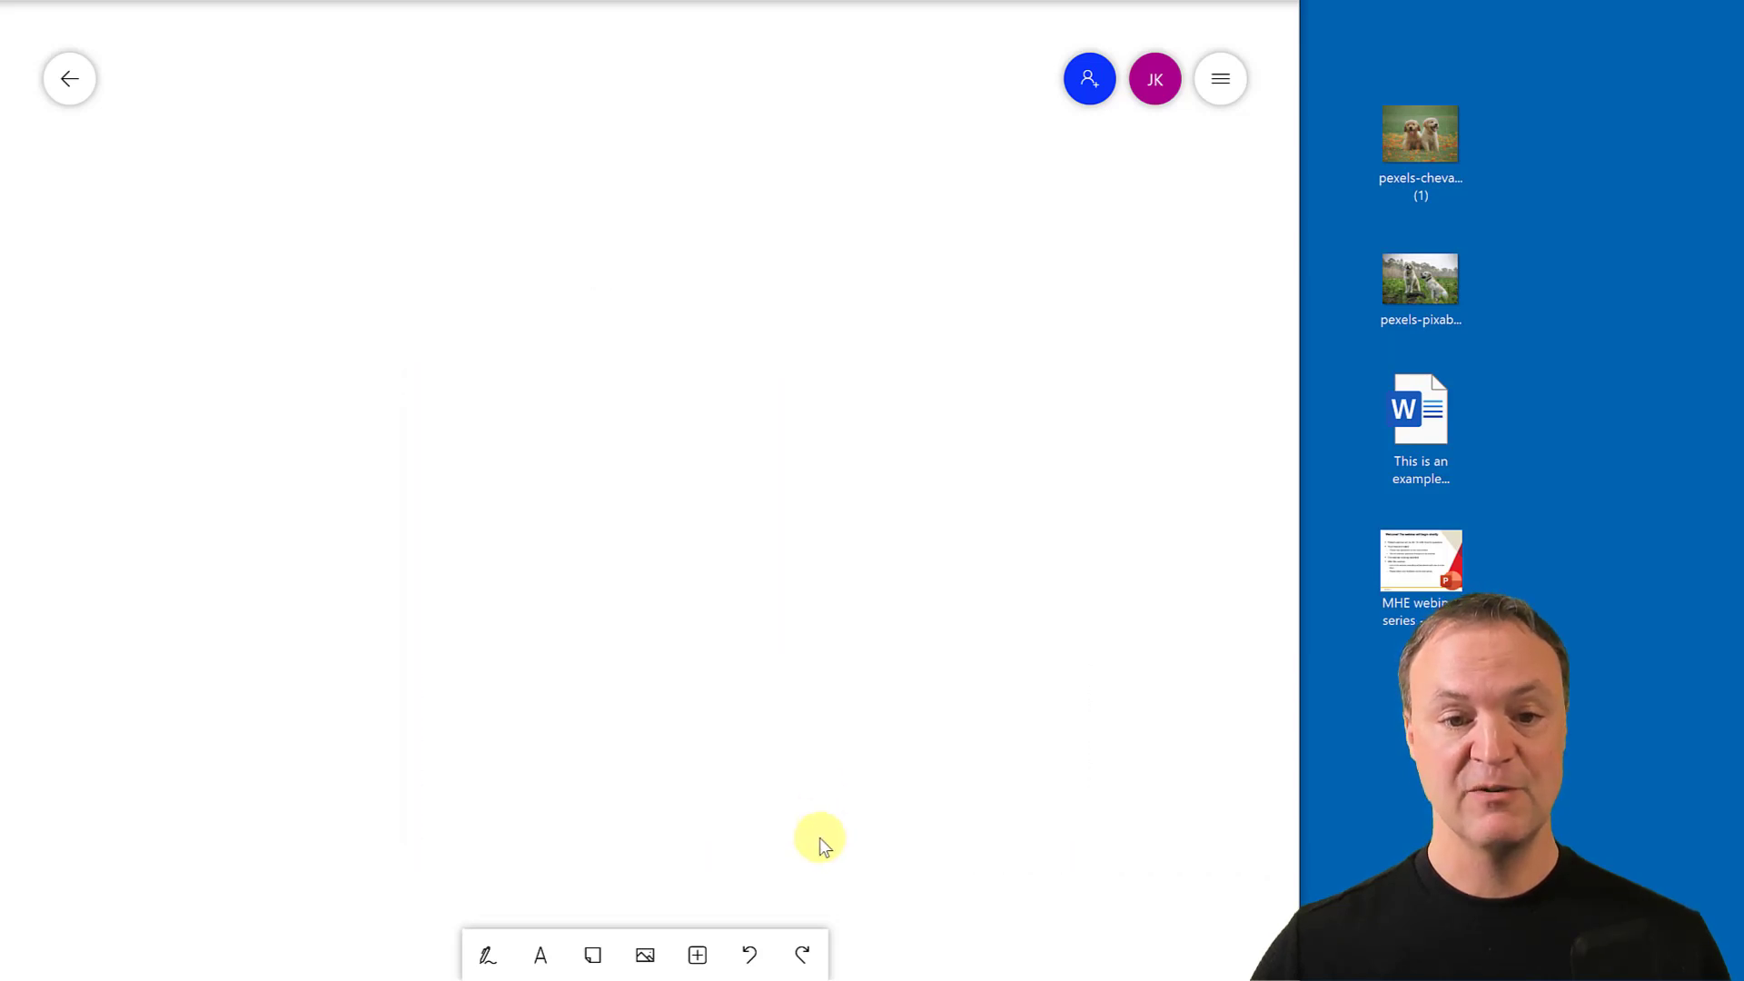
Insert a List on the board and move it toward the upper-left area.
{"action": "left_click", "coordinate": [697, 955]}
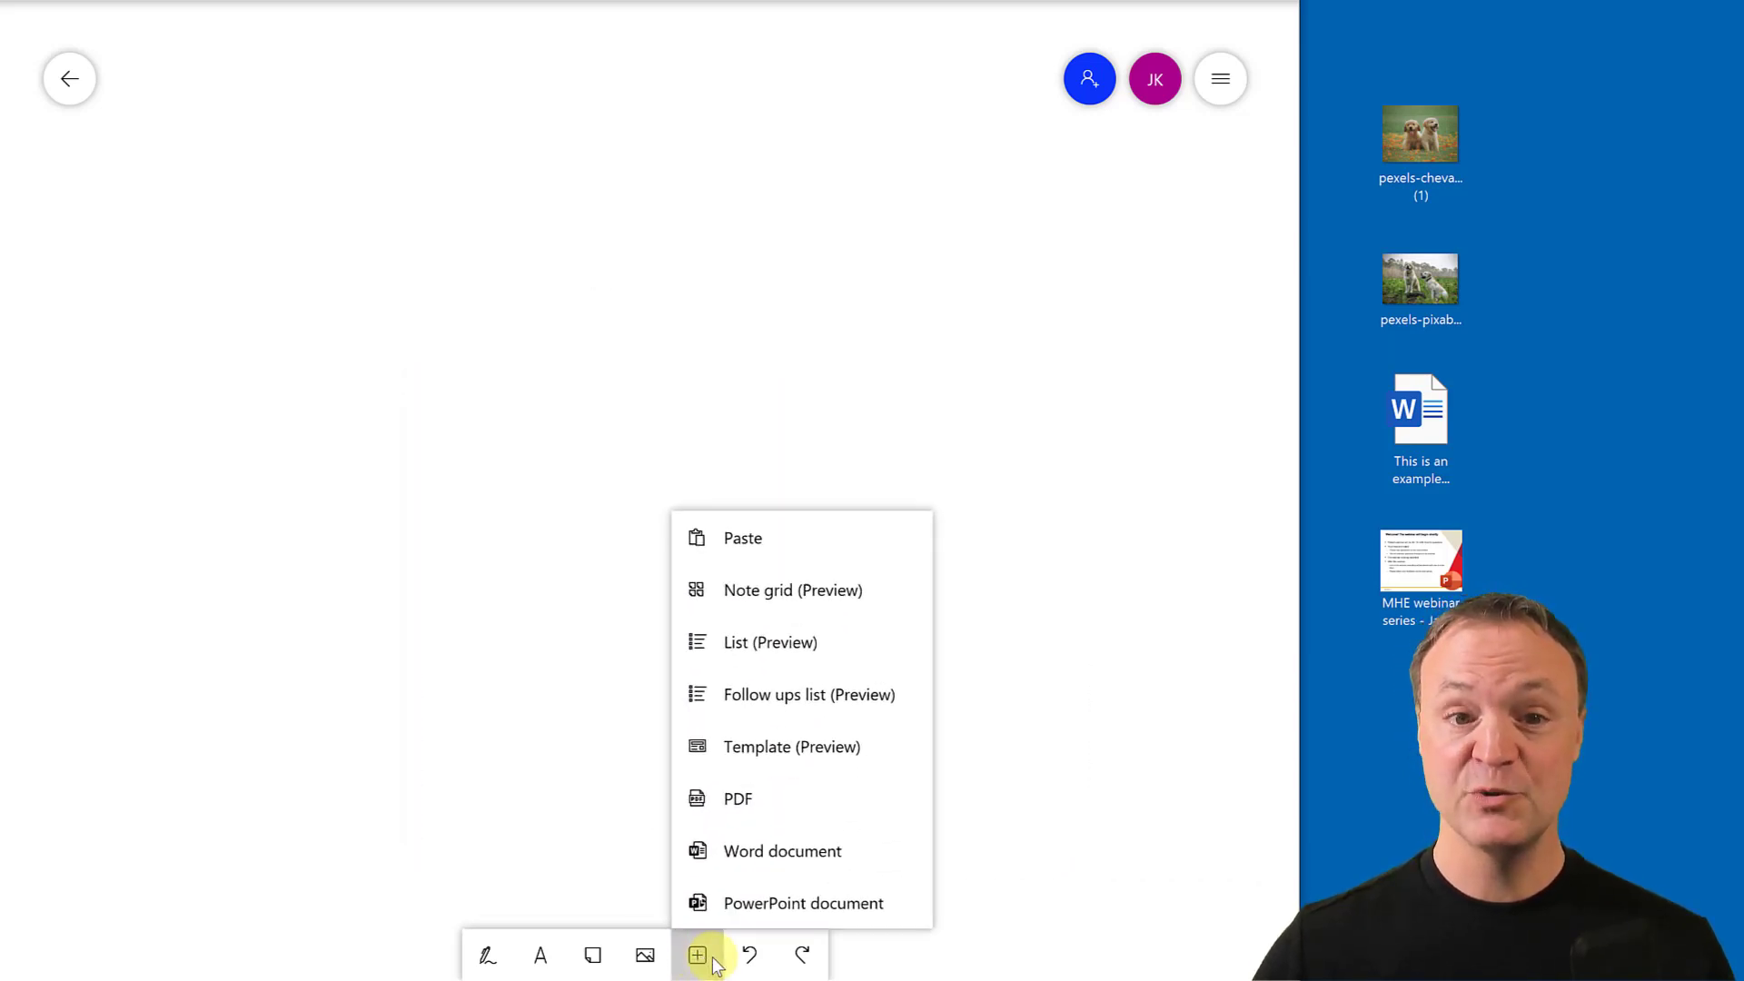
{"action": "left_click", "coordinate": [791, 658]}
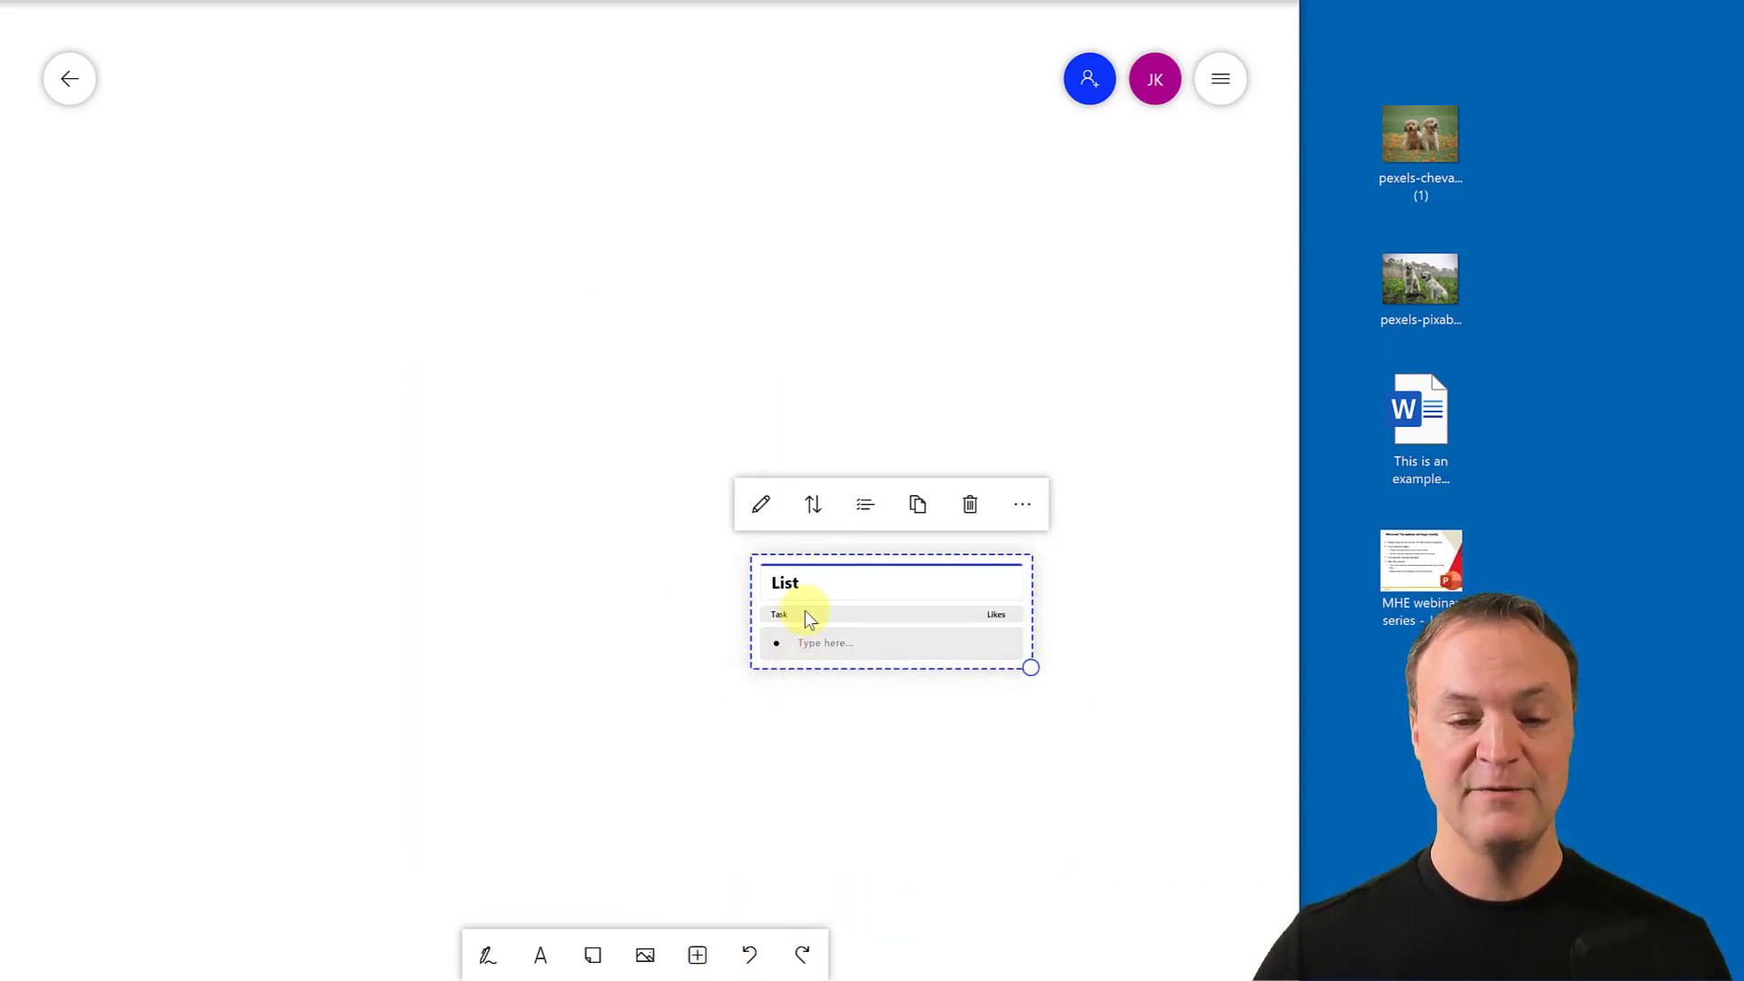
{"action": "left_click_drag", "start_coordinate": [839, 570], "coordinate": [515, 242]}
{"action": "scroll", "coordinate": [515, 247], "scroll_direction": "up", "scroll_amount": 3}
{"action": "scroll", "coordinate": [529, 313], "scroll_direction": "up", "scroll_amount": 3}
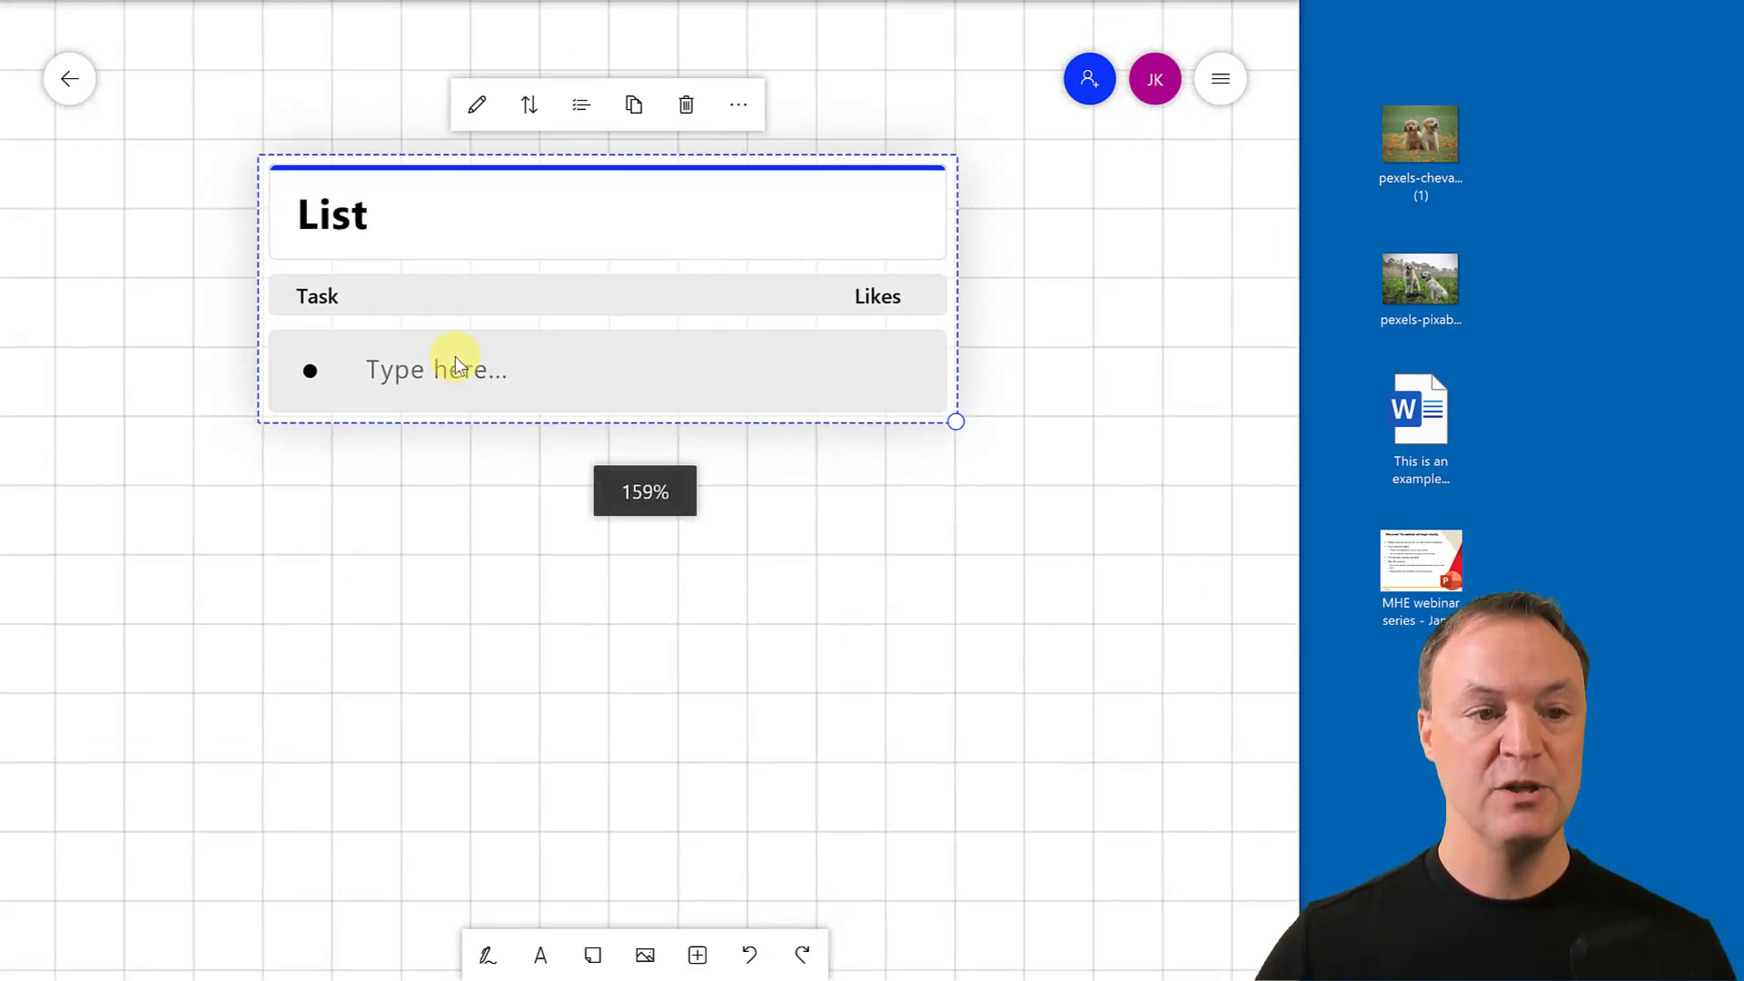
Enter "Feed the doge" as the first task of the list and start the second task row.
{"action": "left_click", "coordinate": [426, 374]}
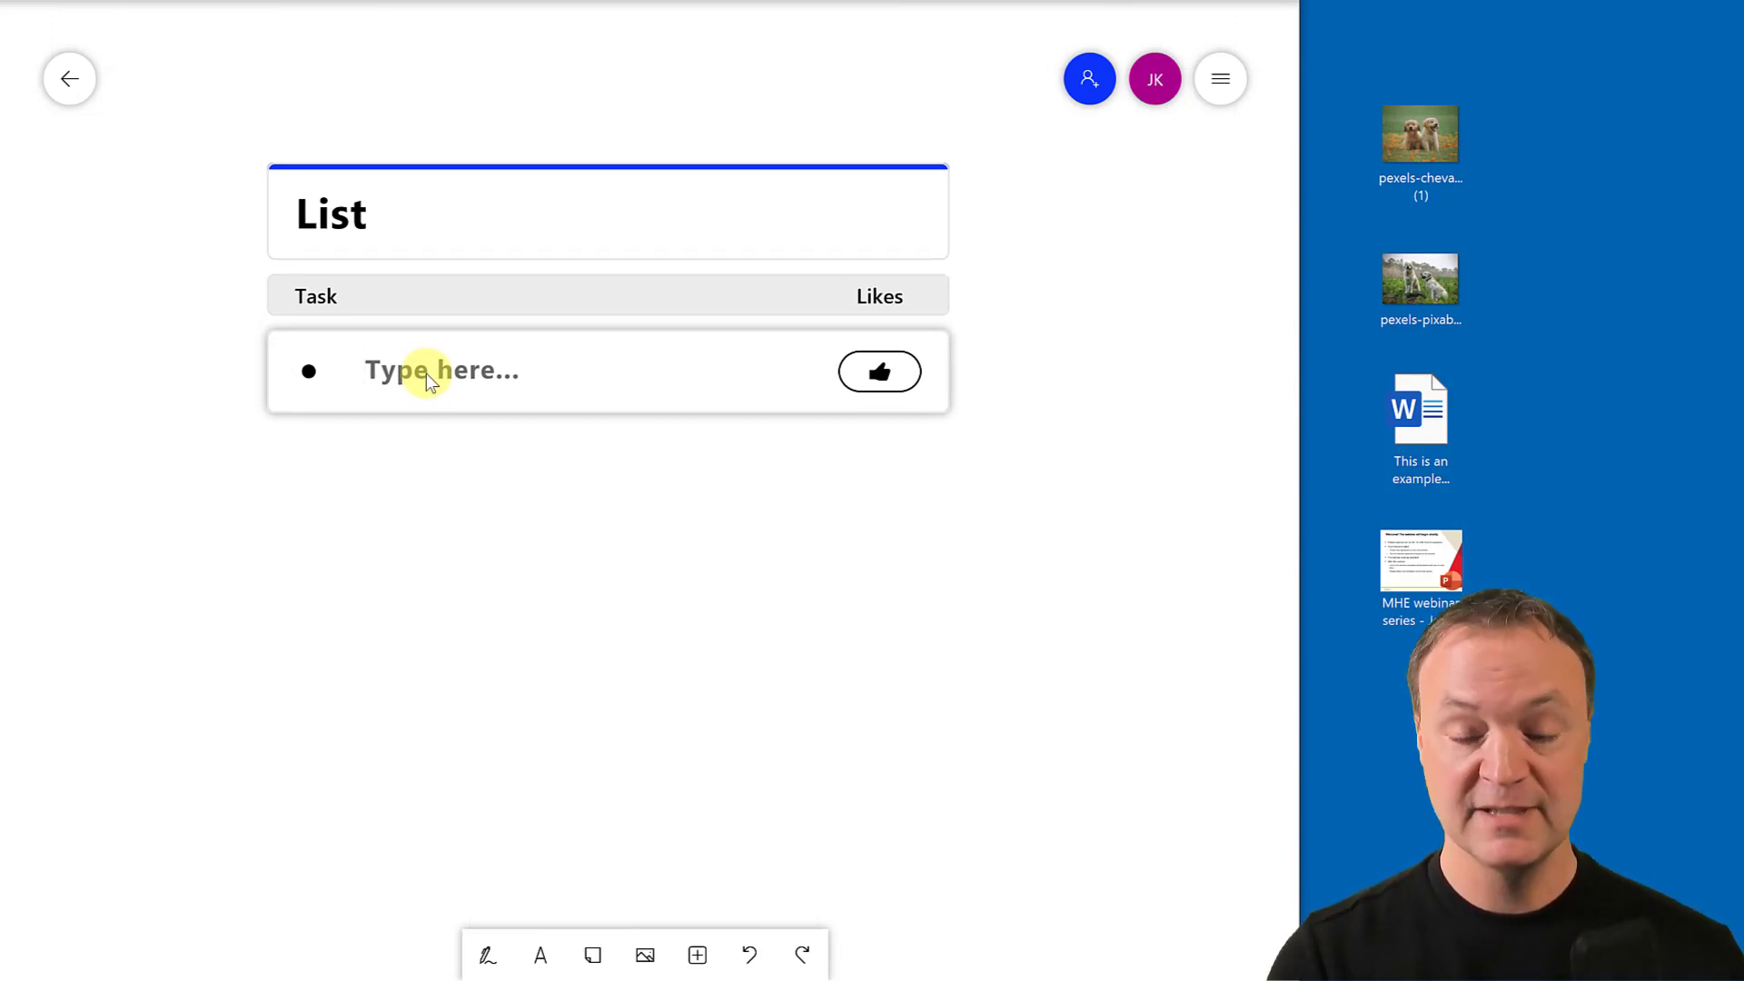
{"action": "type", "text": "Feed"}
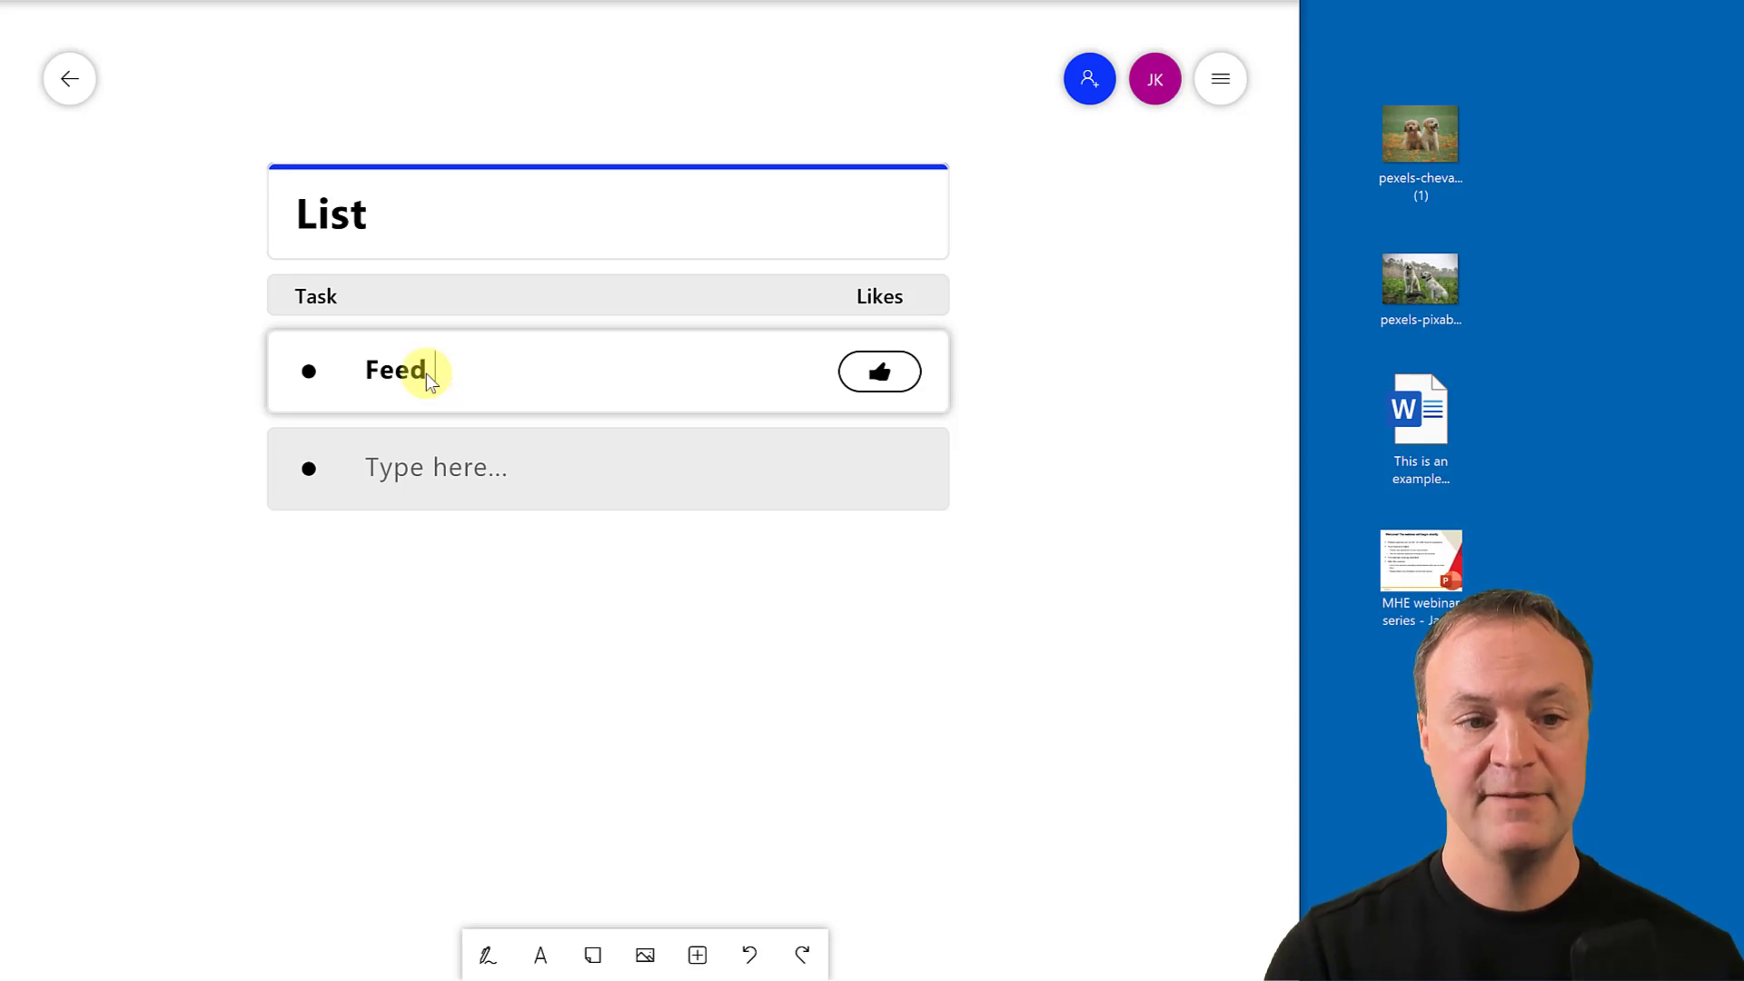
{"action": "type", "text": " tje do"}
{"action": "key", "text": "BackSpace"}
{"action": "key", "text": "BackSpace"}
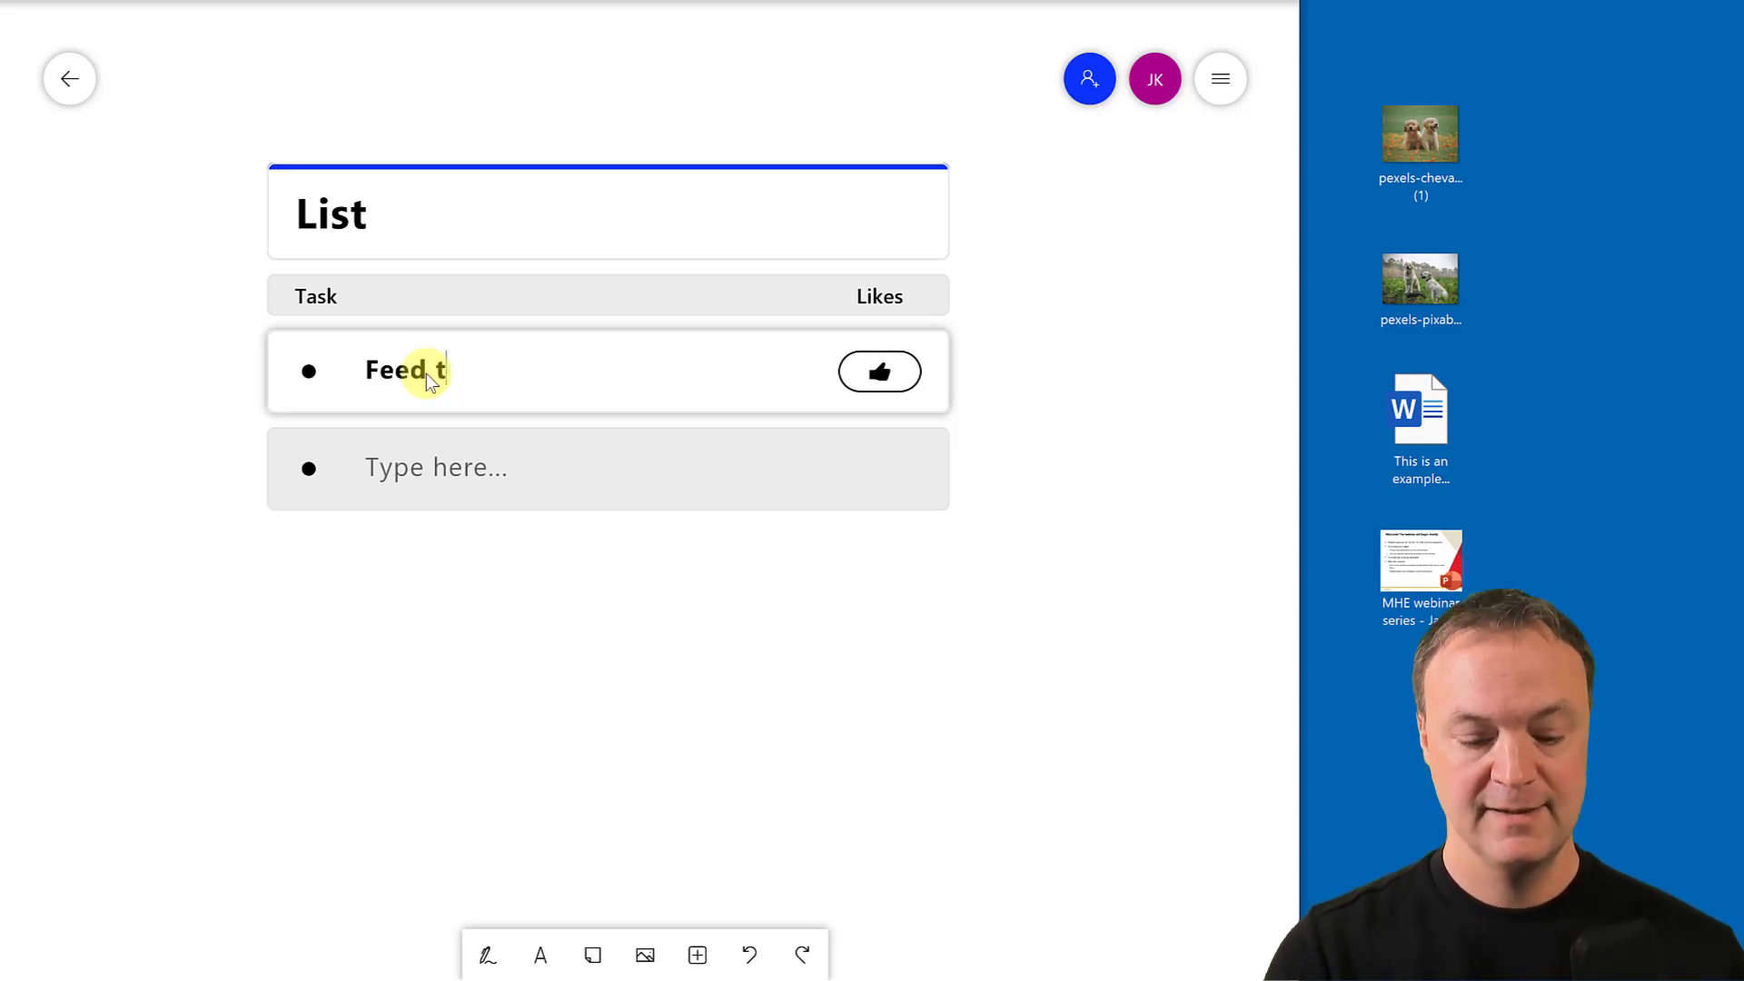
{"action": "type", "text": "he doge"}
{"action": "left_click", "coordinate": [467, 454]}
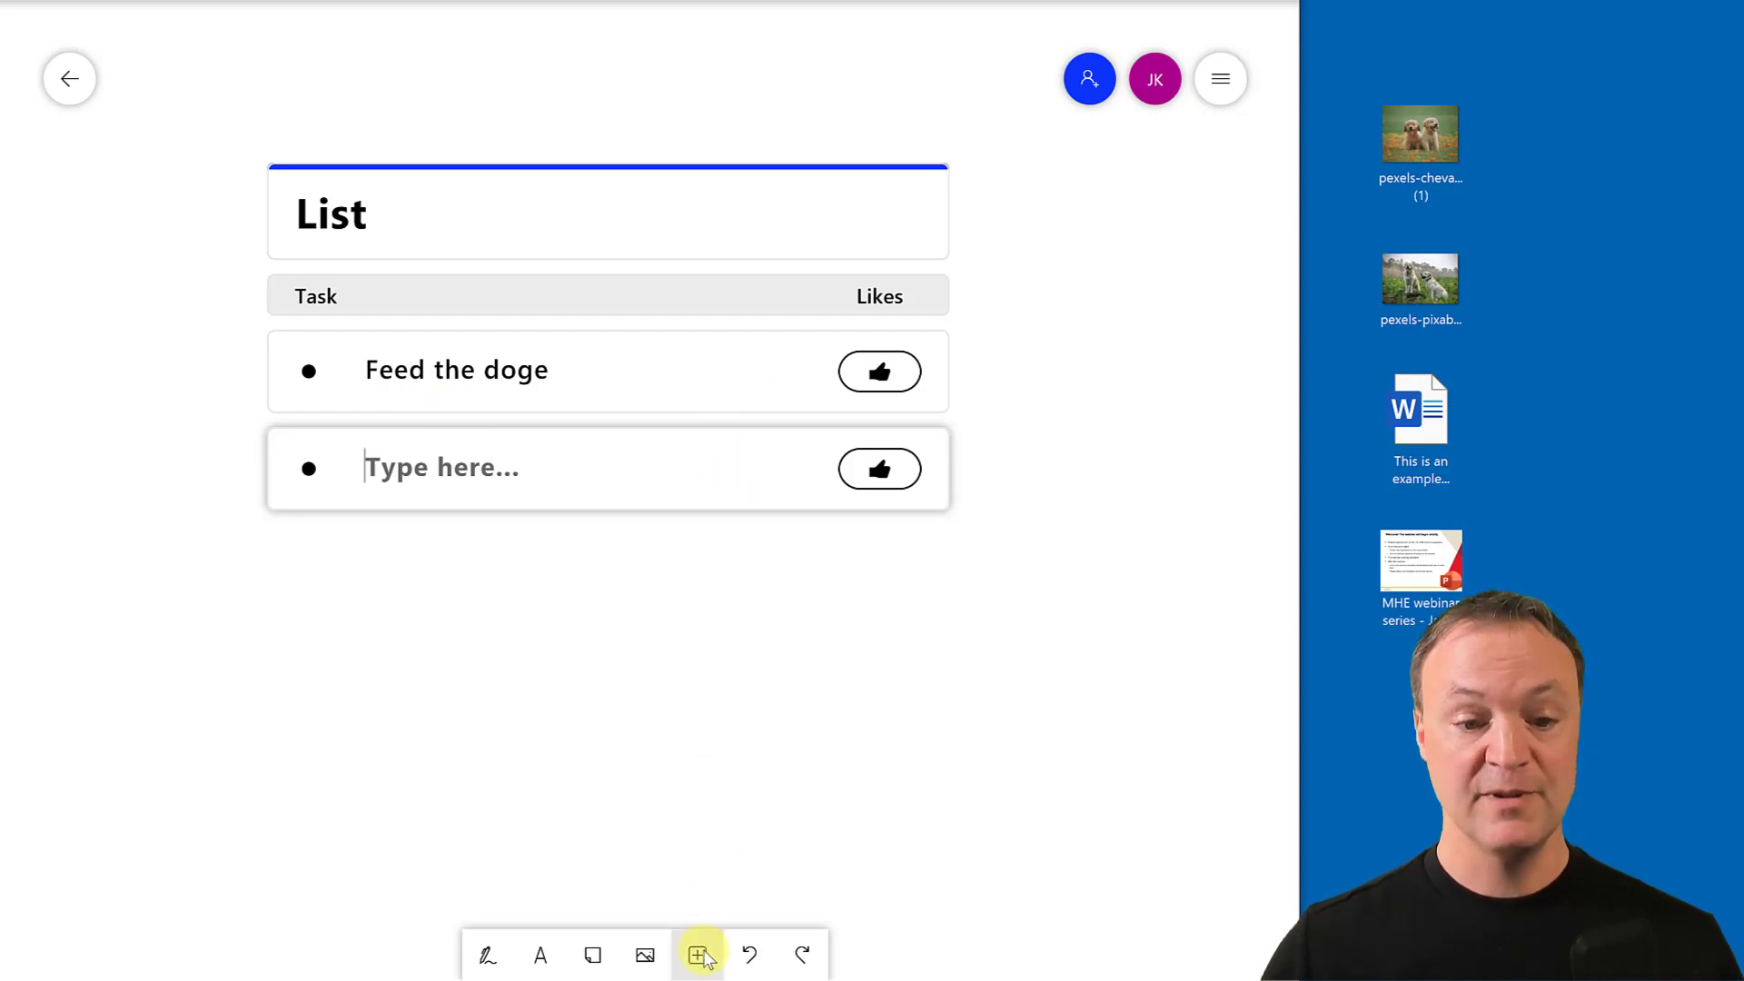
Insert a Follow ups list, place it above the existing list and open its first task for text entry.
{"action": "scroll", "coordinate": [728, 821], "scroll_direction": "down", "scroll_amount": 3}
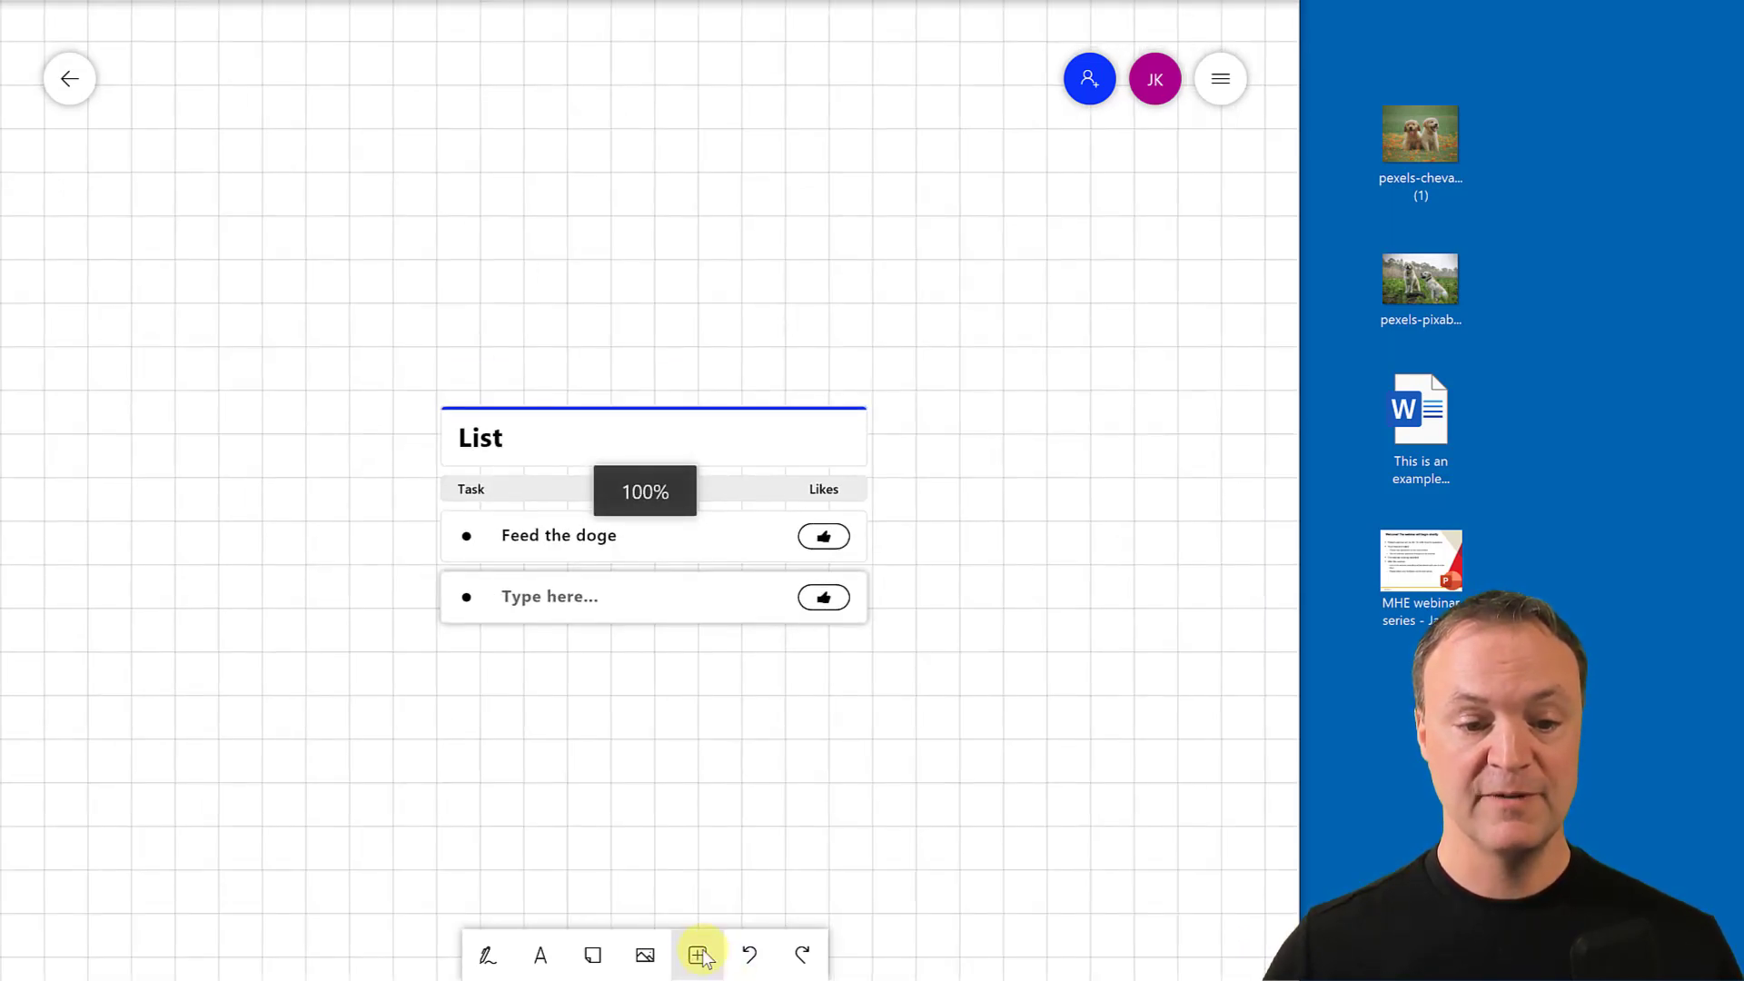
{"action": "left_click", "coordinate": [699, 956]}
{"action": "left_click", "coordinate": [814, 695]}
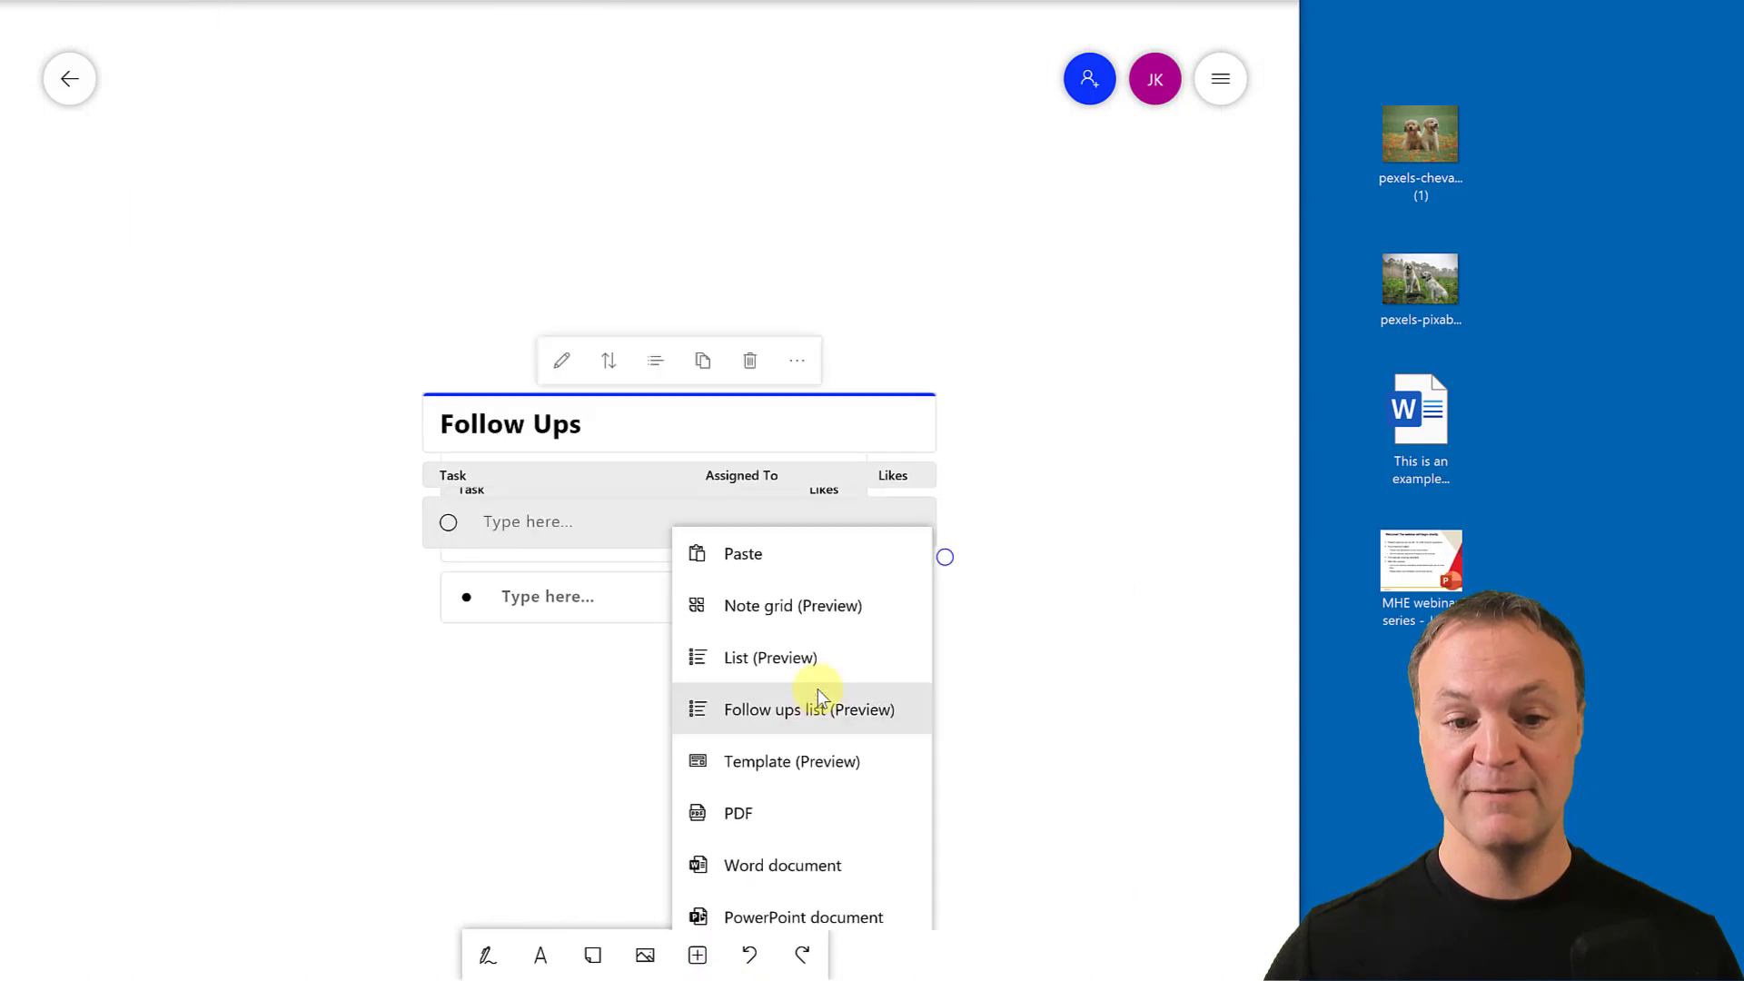
{"action": "left_click_drag", "start_coordinate": [640, 412], "coordinate": [586, 123]}
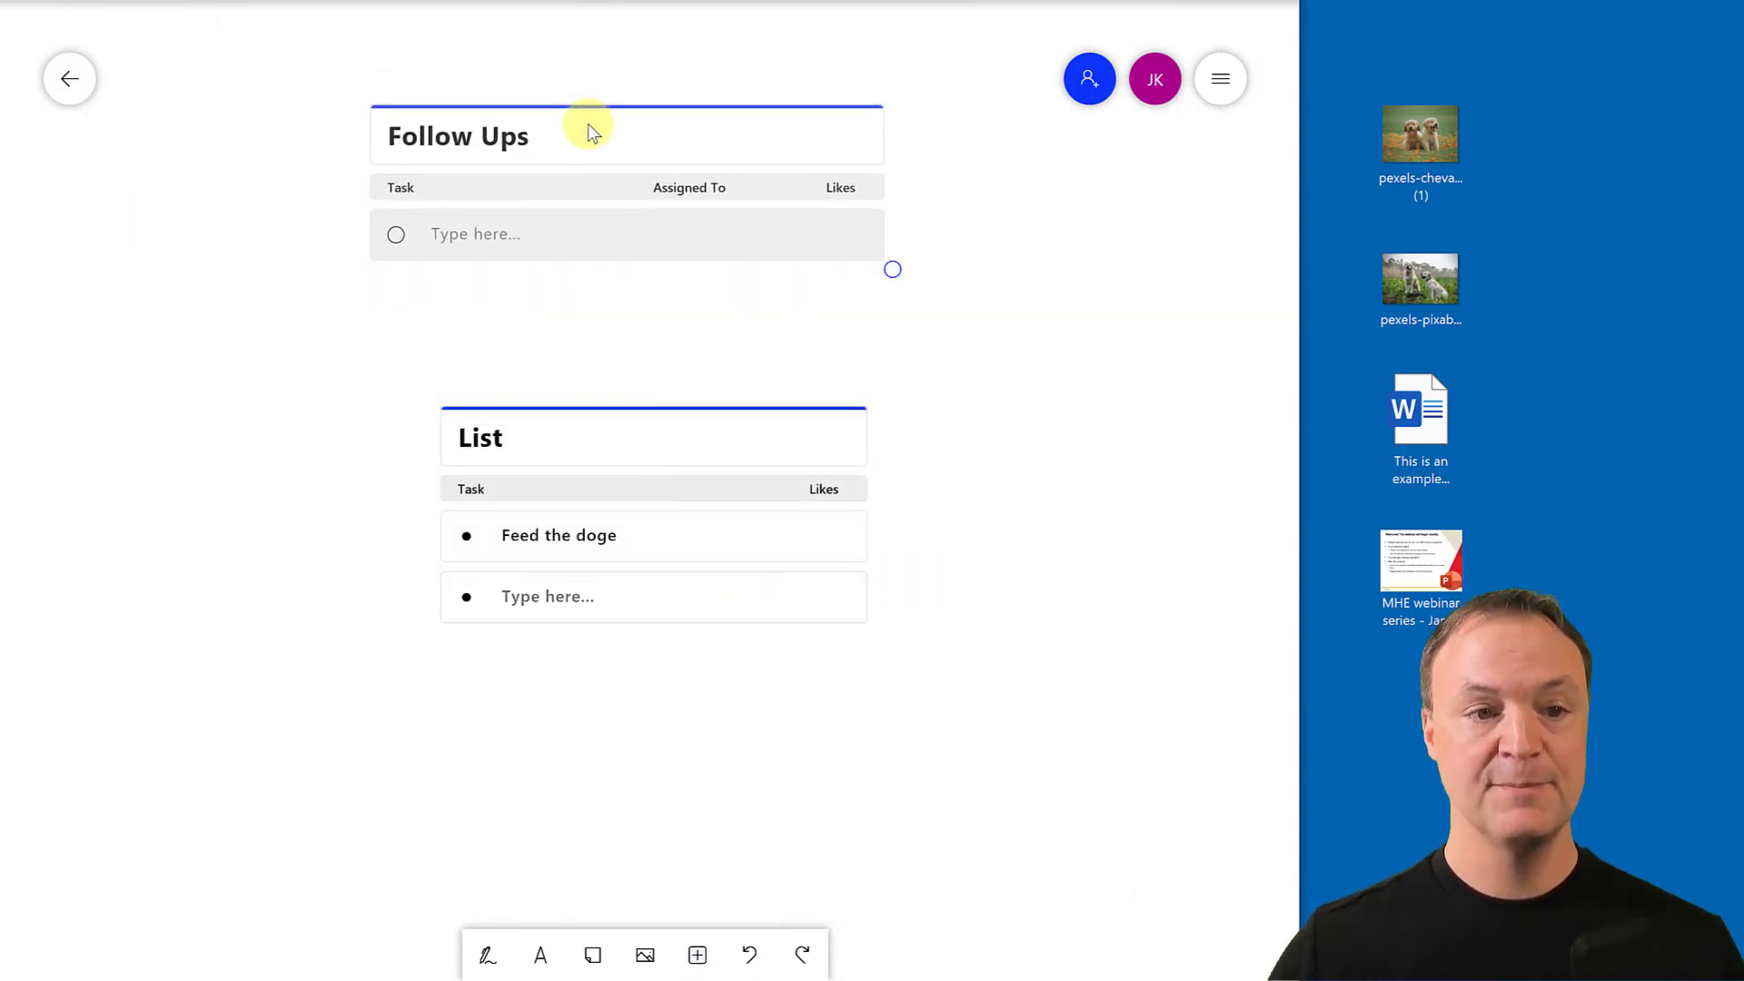
{"action": "left_click", "coordinate": [504, 238]}
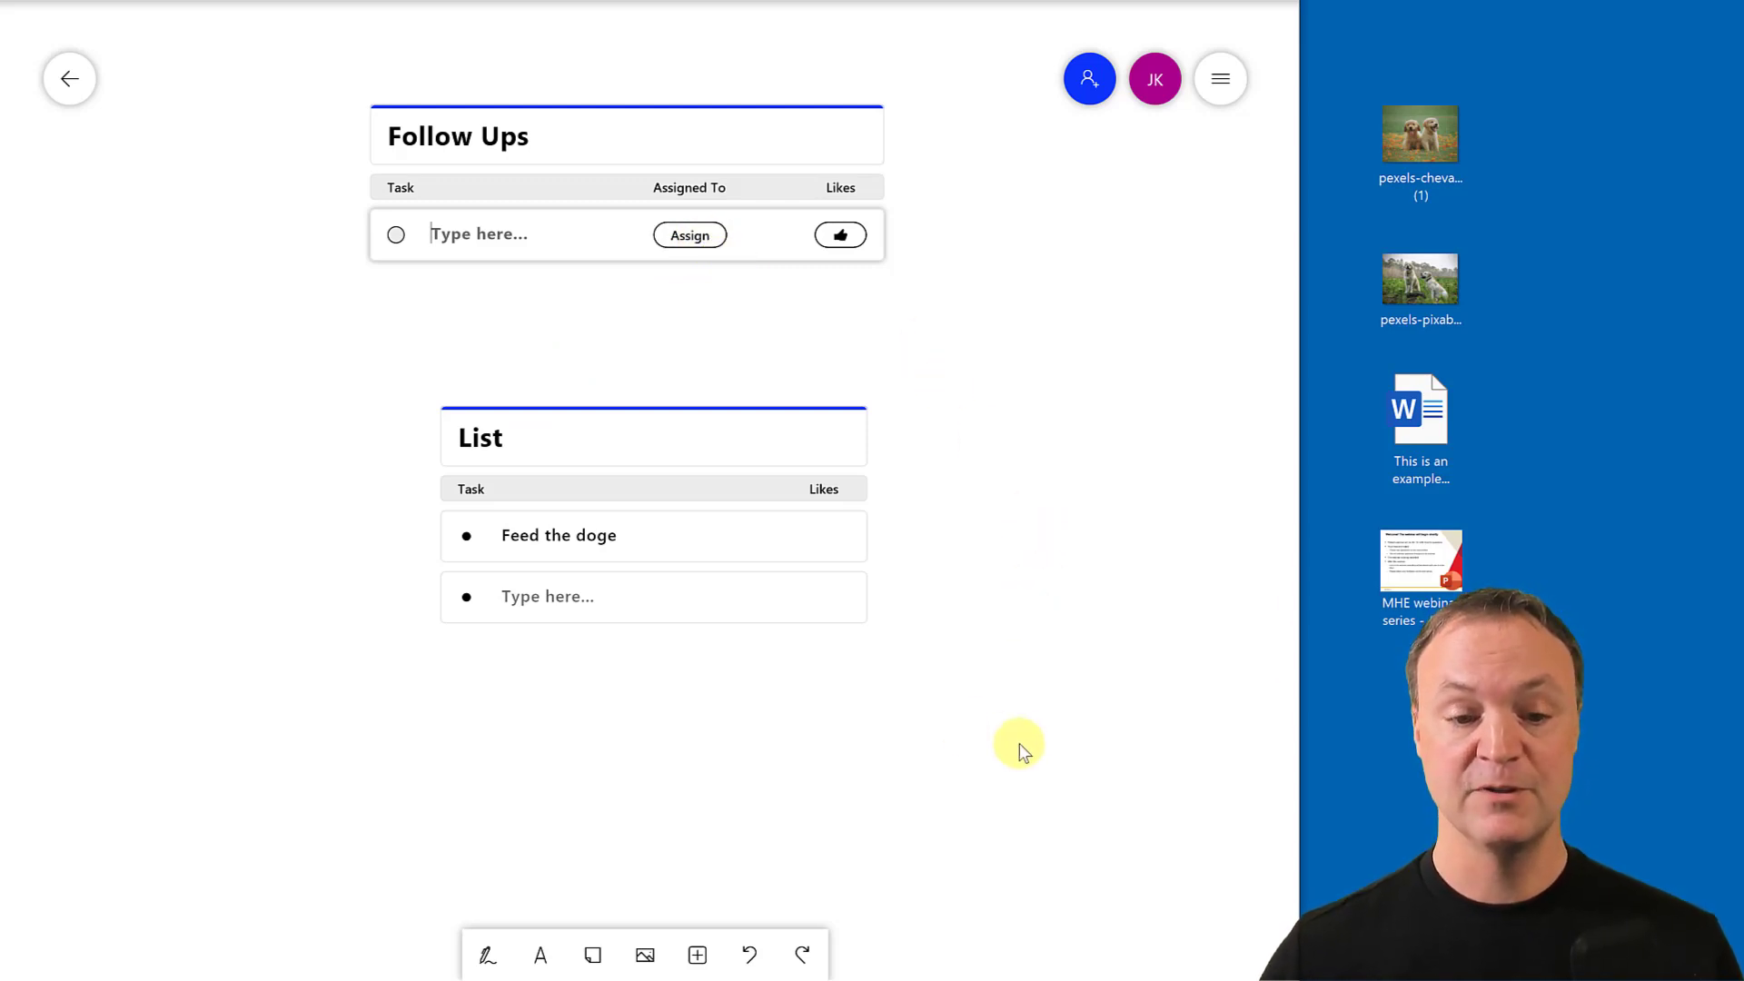
Delete both the List and the Follow Ups list from the board.
{"action": "left_click_drag", "start_coordinate": [1019, 743], "coordinate": [1059, 696]}
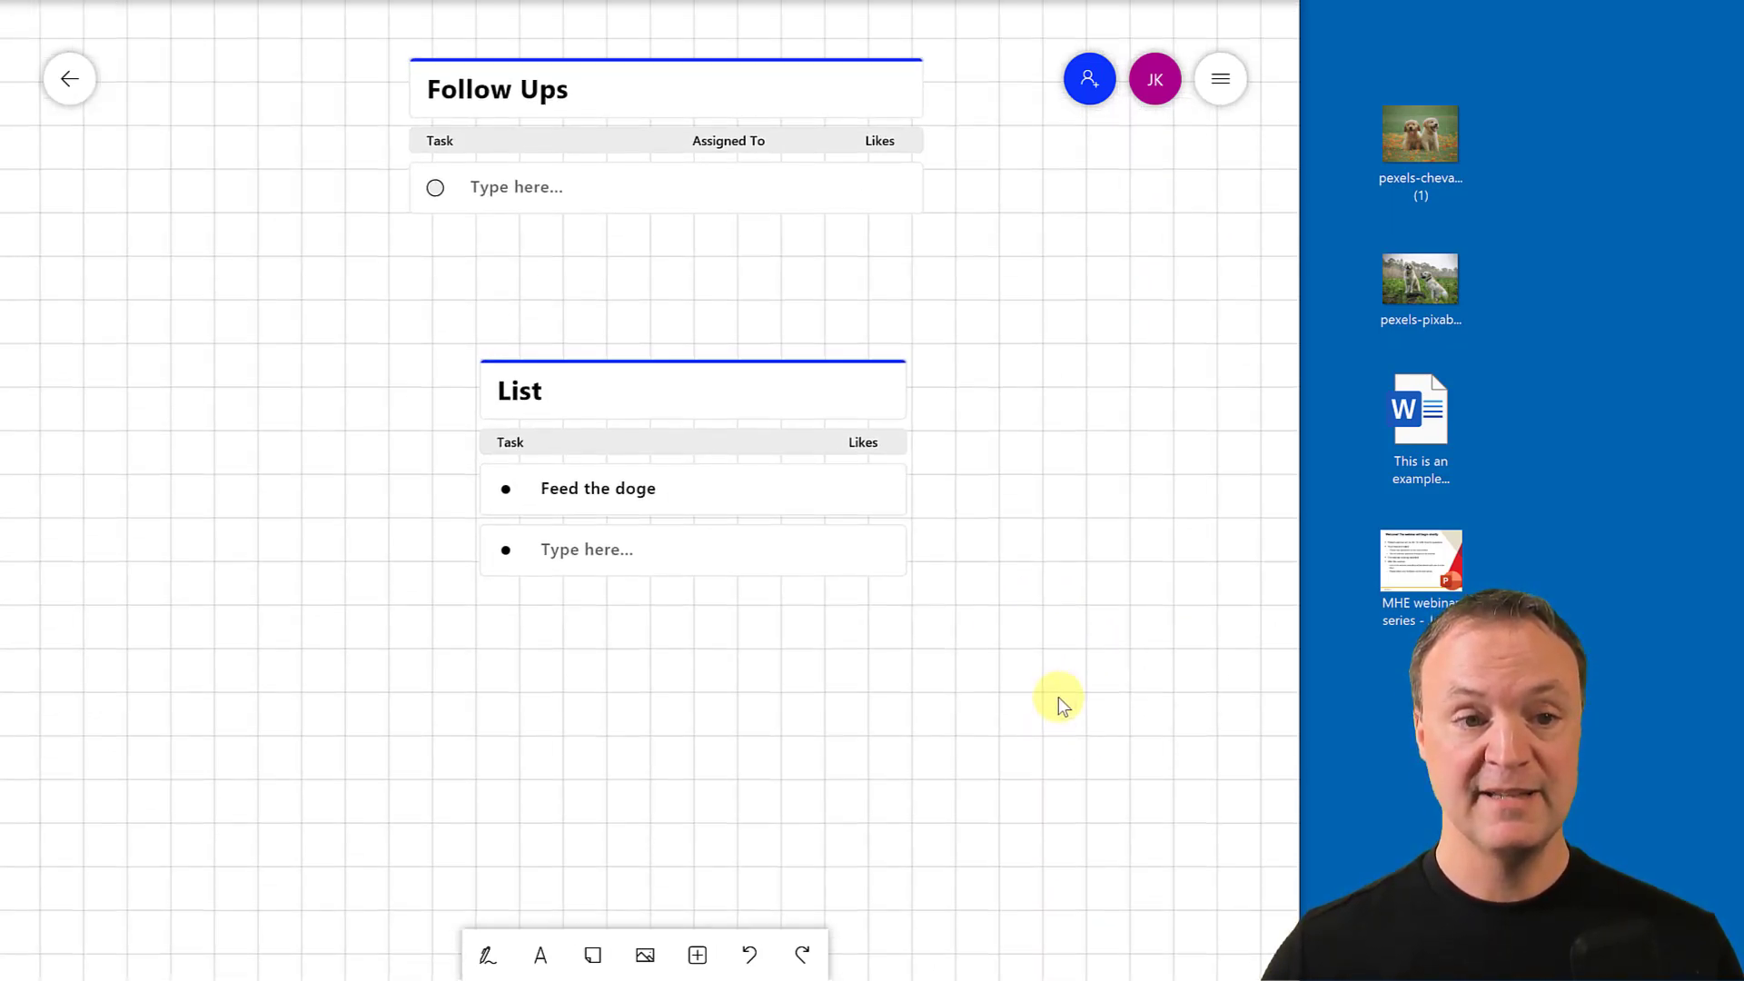
{"action": "left_click", "coordinate": [683, 485]}
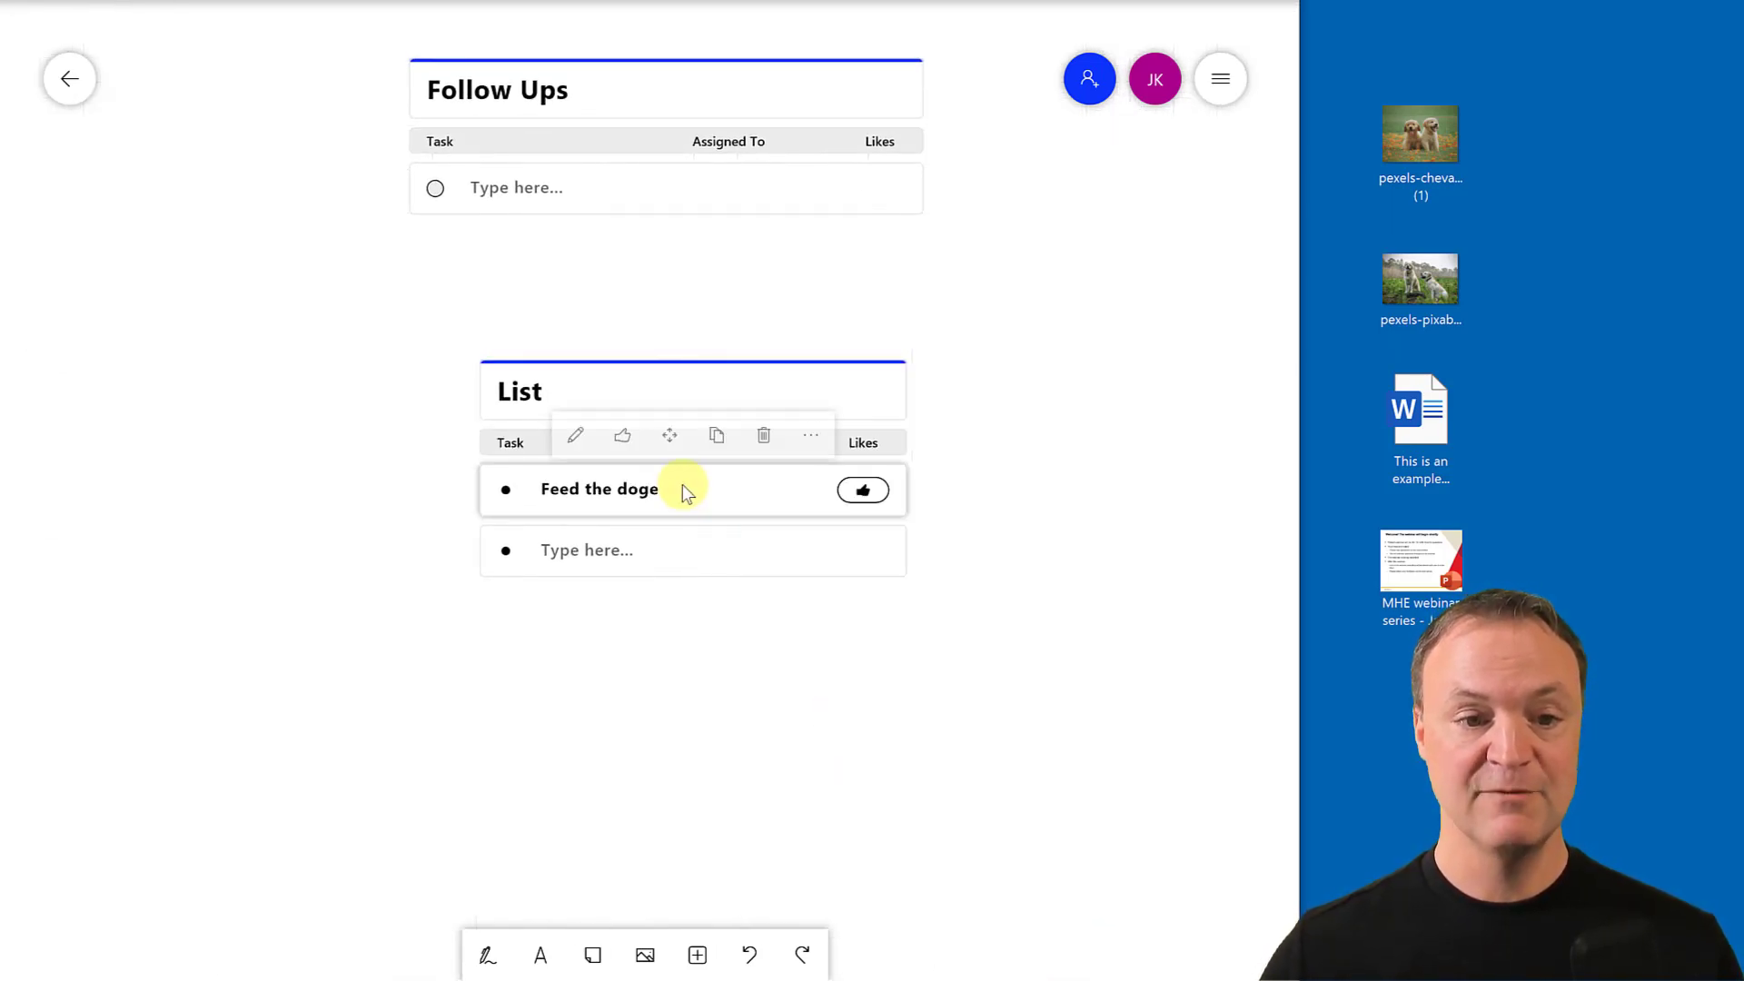
{"action": "left_click", "coordinate": [512, 371]}
{"action": "left_click", "coordinate": [767, 301]}
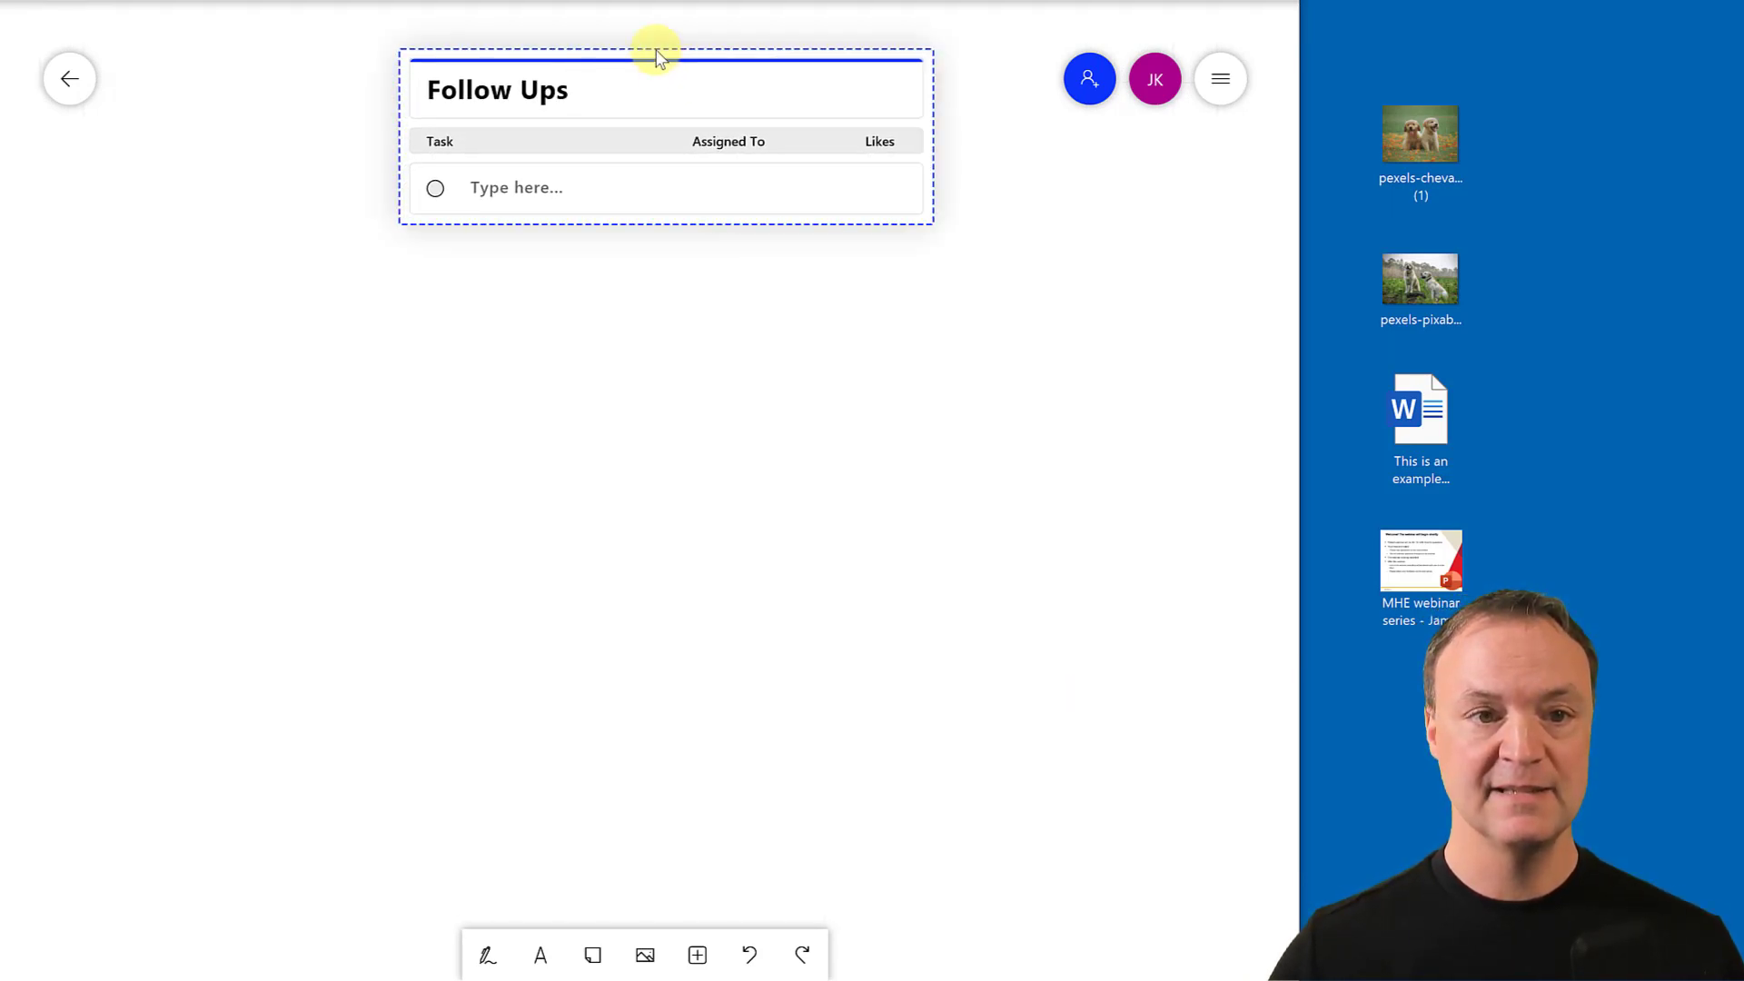
{"action": "scroll", "coordinate": [665, 82], "scroll_direction": "up", "scroll_amount": 1}
{"action": "scroll", "coordinate": [669, 118], "scroll_direction": "up", "scroll_amount": 1}
{"action": "scroll", "coordinate": [673, 139], "scroll_direction": "down", "scroll_amount": 4}
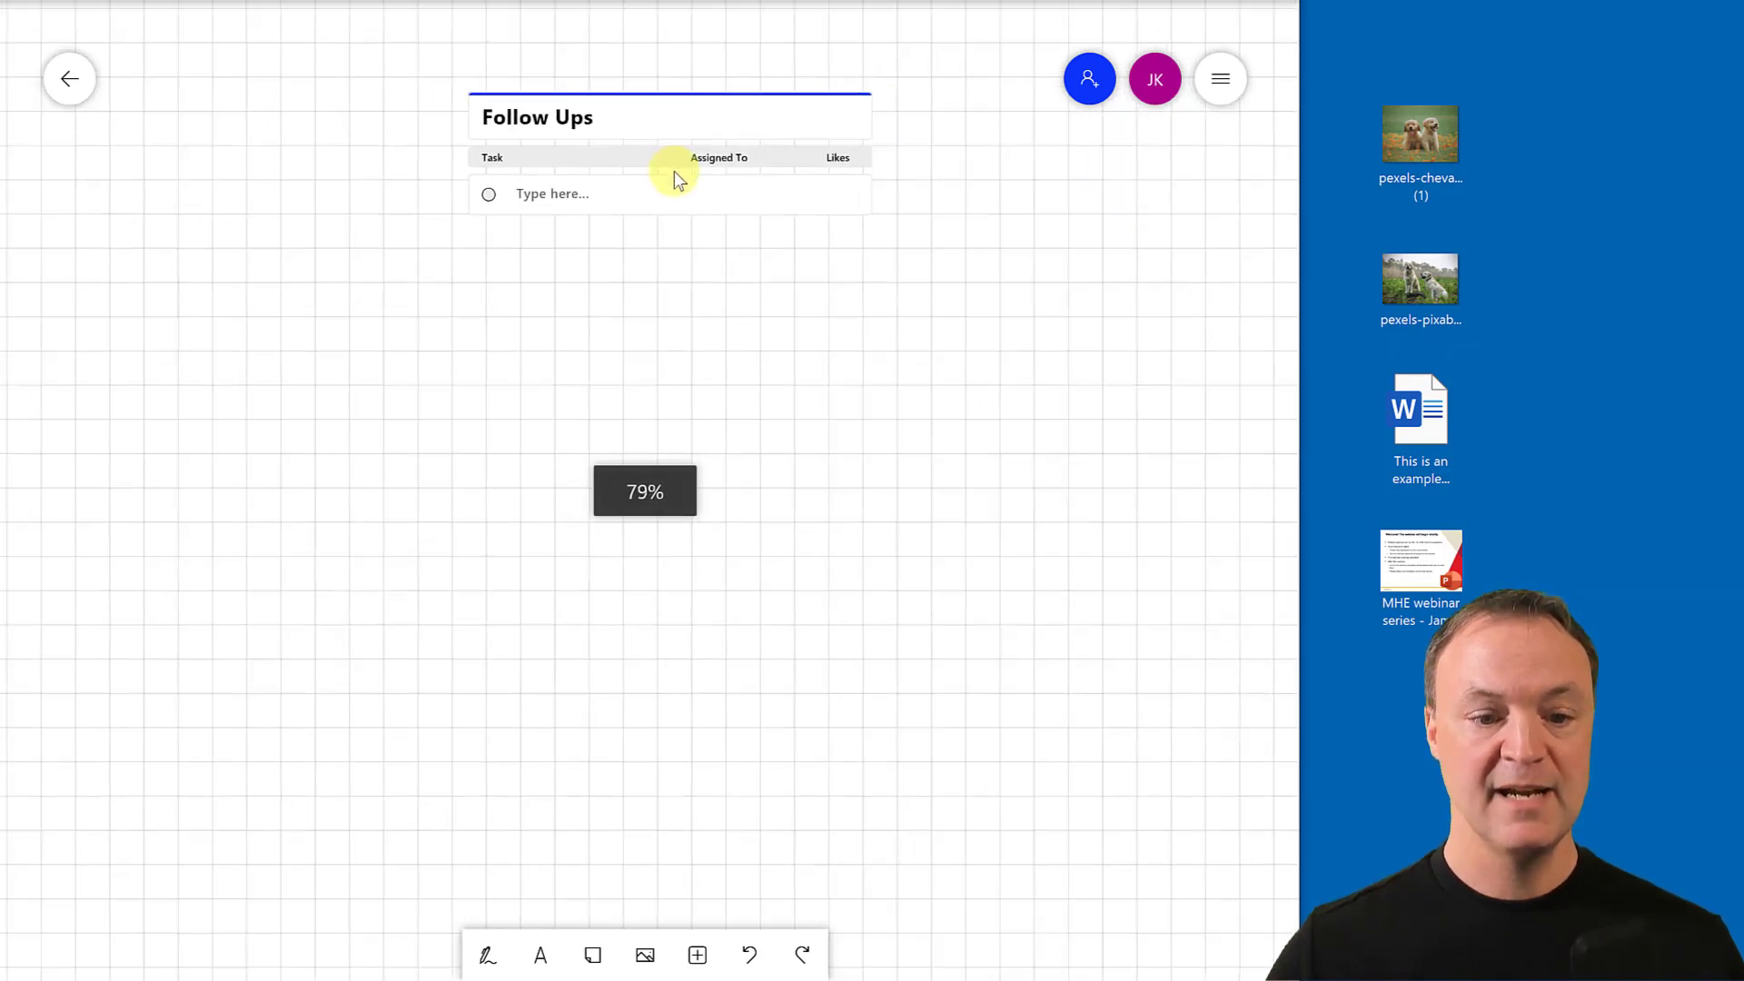
{"action": "left_click", "coordinate": [661, 116]}
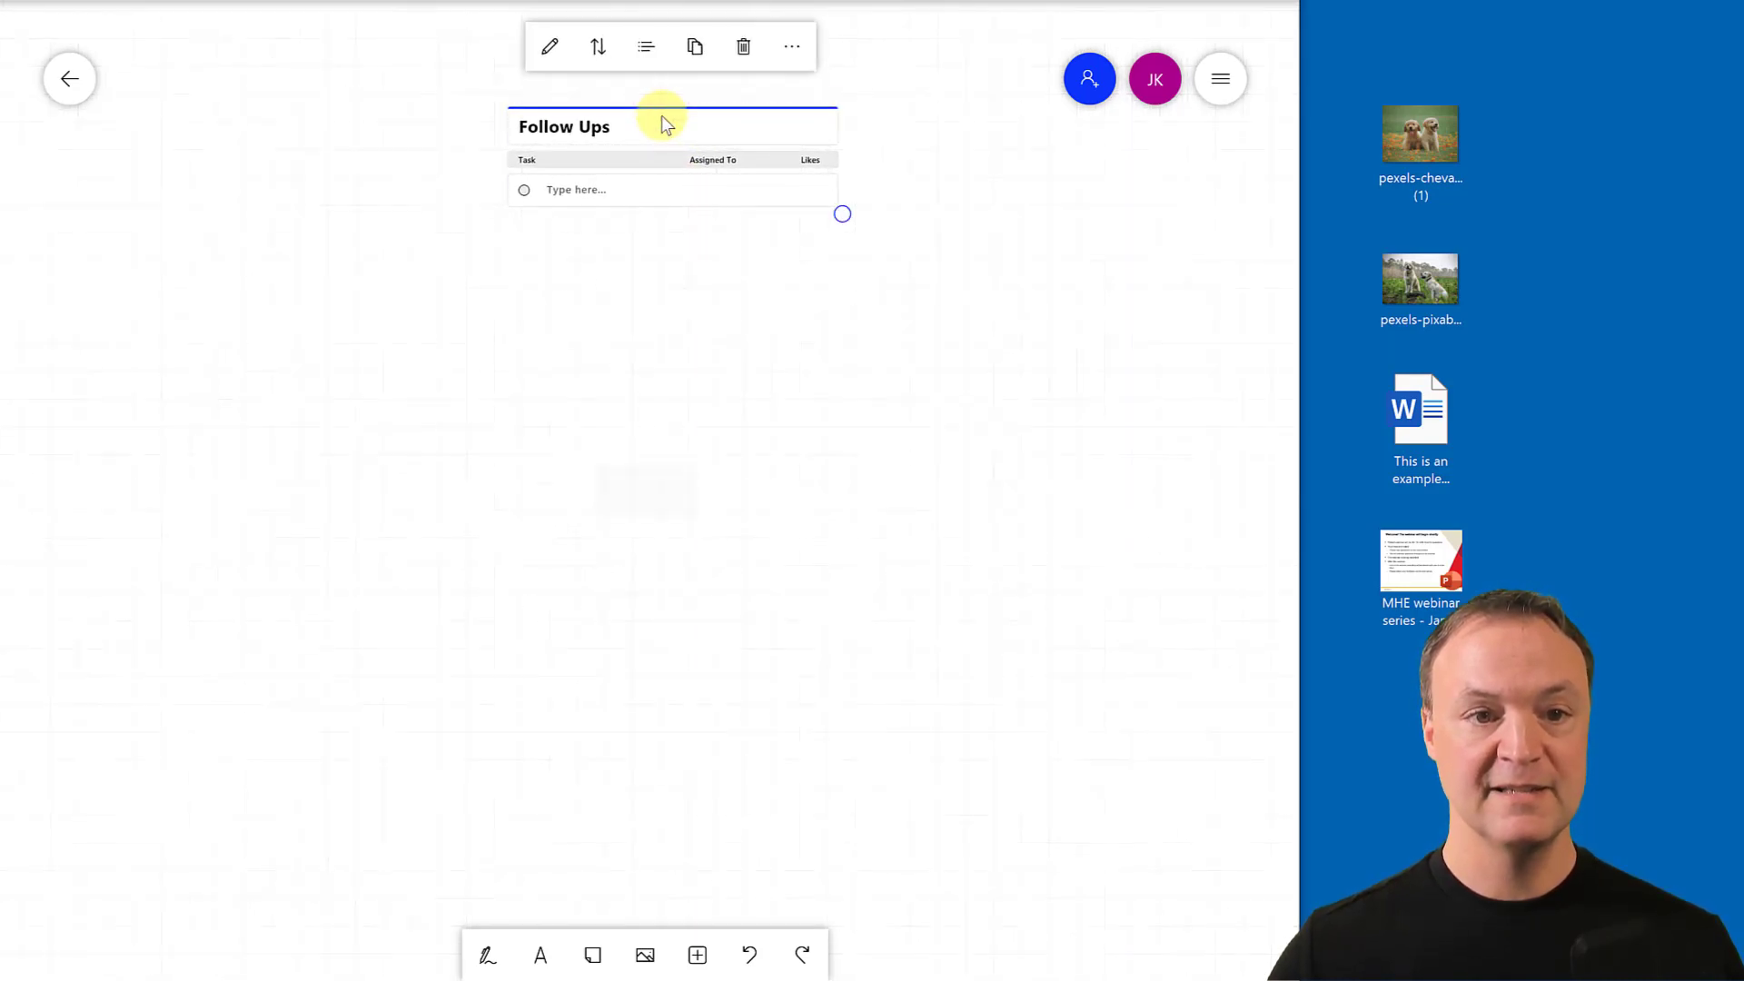
{"action": "left_click", "coordinate": [743, 47]}
Browse the available templates and add the Brainstorming template to the board.
{"action": "left_click", "coordinate": [698, 958]}
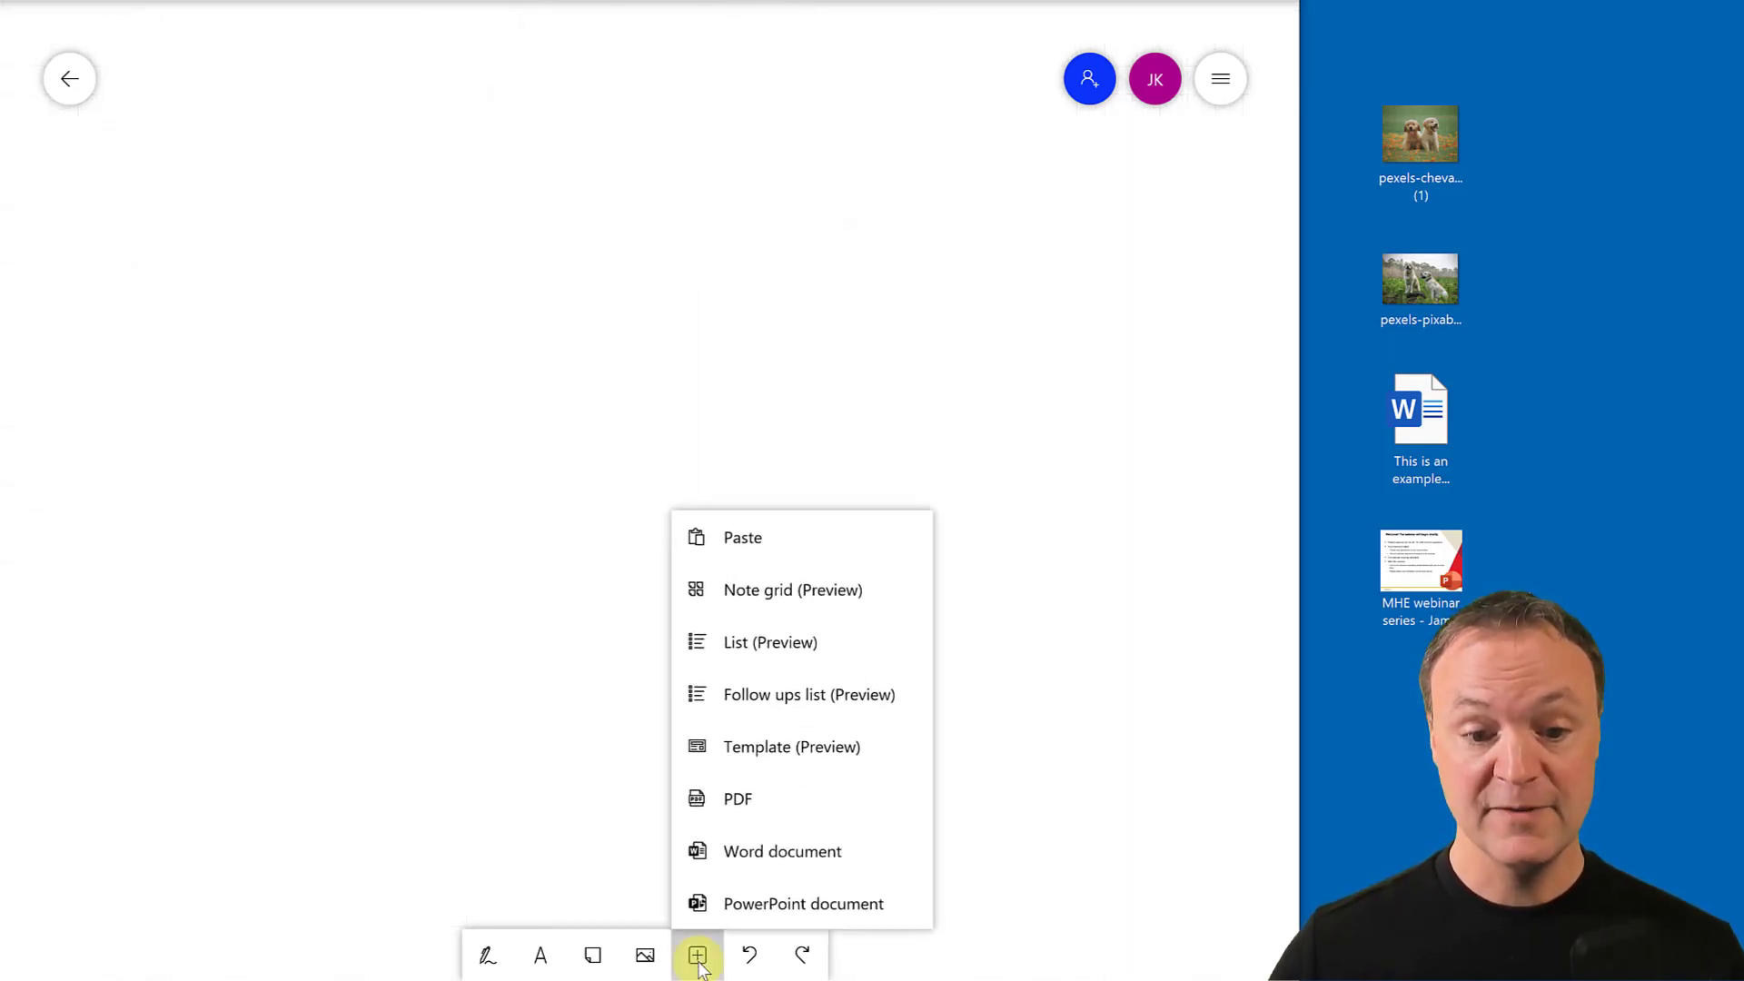
{"action": "left_click", "coordinate": [817, 739]}
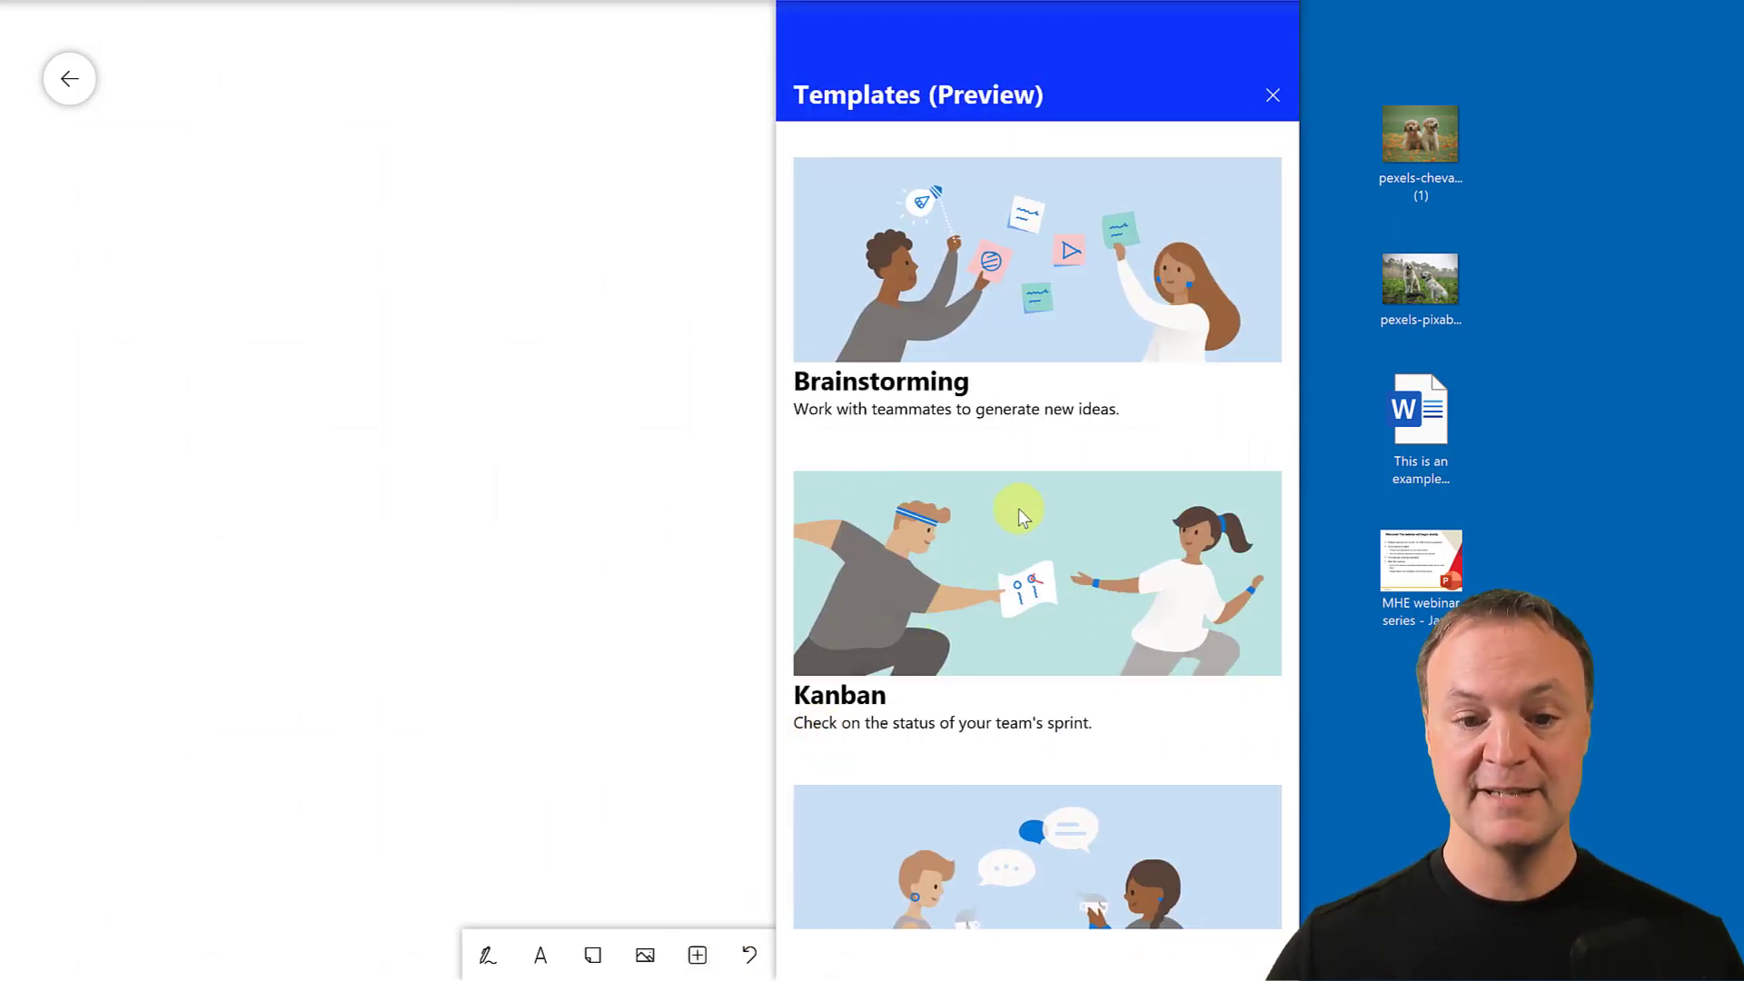
{"action": "scroll", "coordinate": [952, 648], "scroll_direction": "down", "scroll_amount": 2}
{"action": "scroll", "coordinate": [978, 691], "scroll_direction": "up", "scroll_amount": 2}
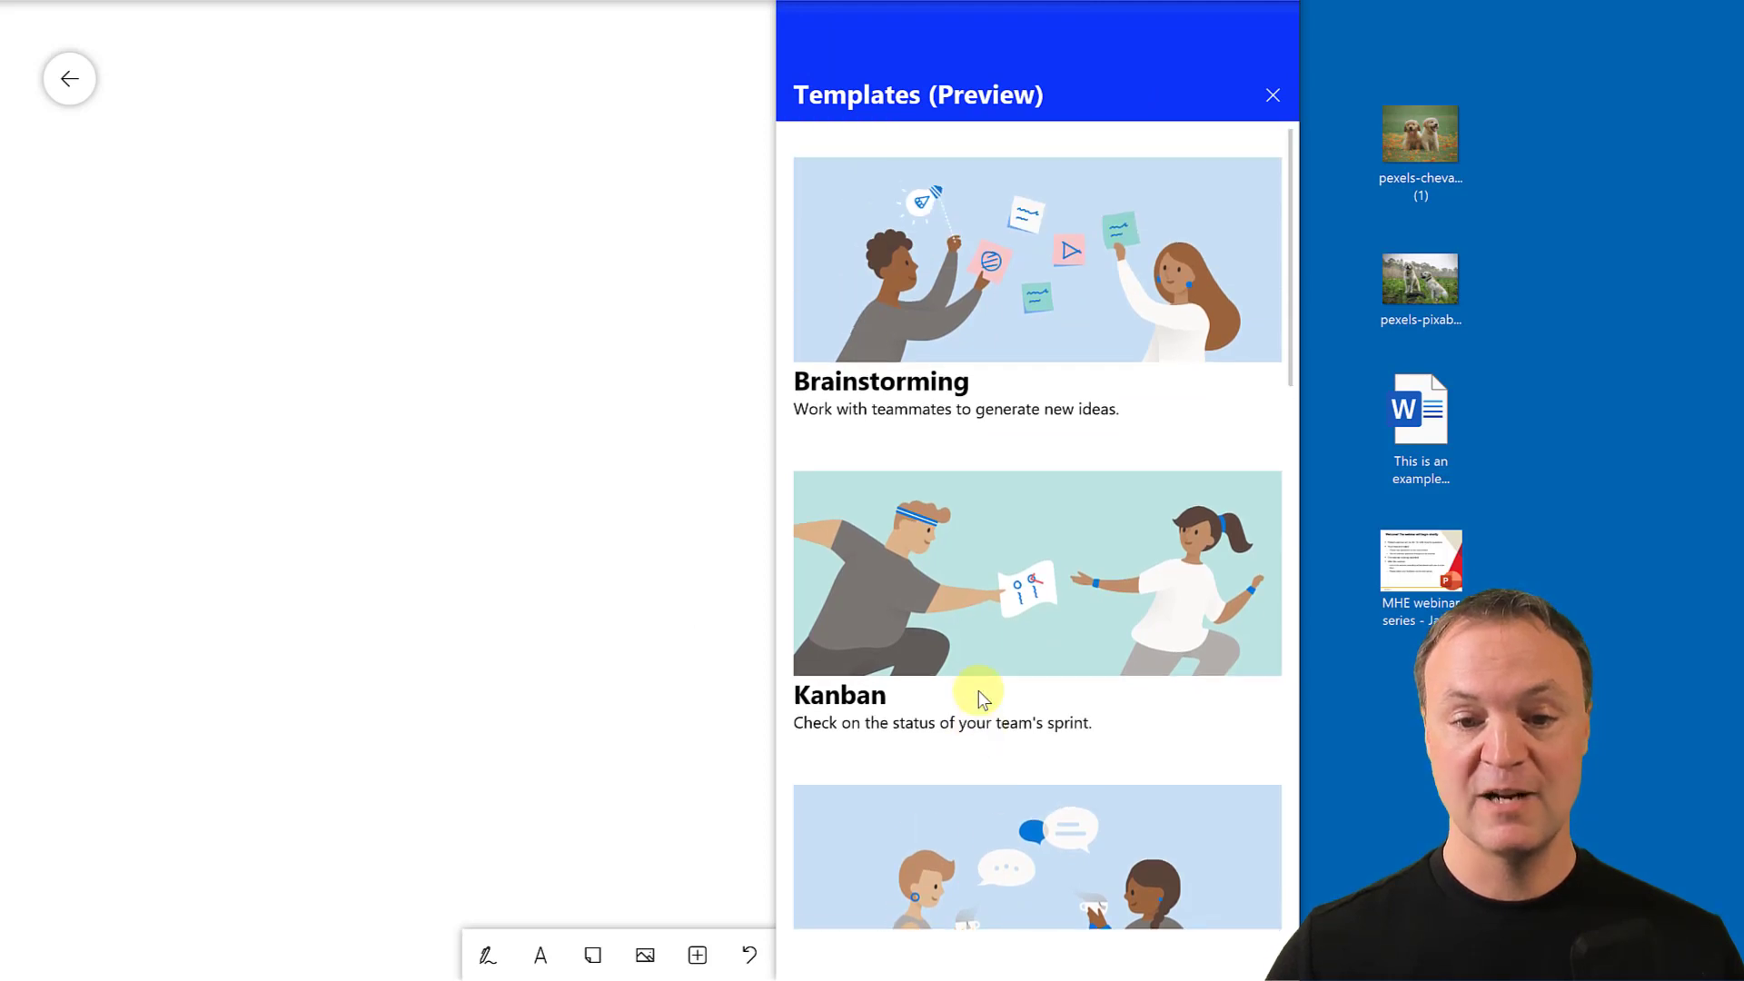
{"action": "left_click", "coordinate": [885, 297]}
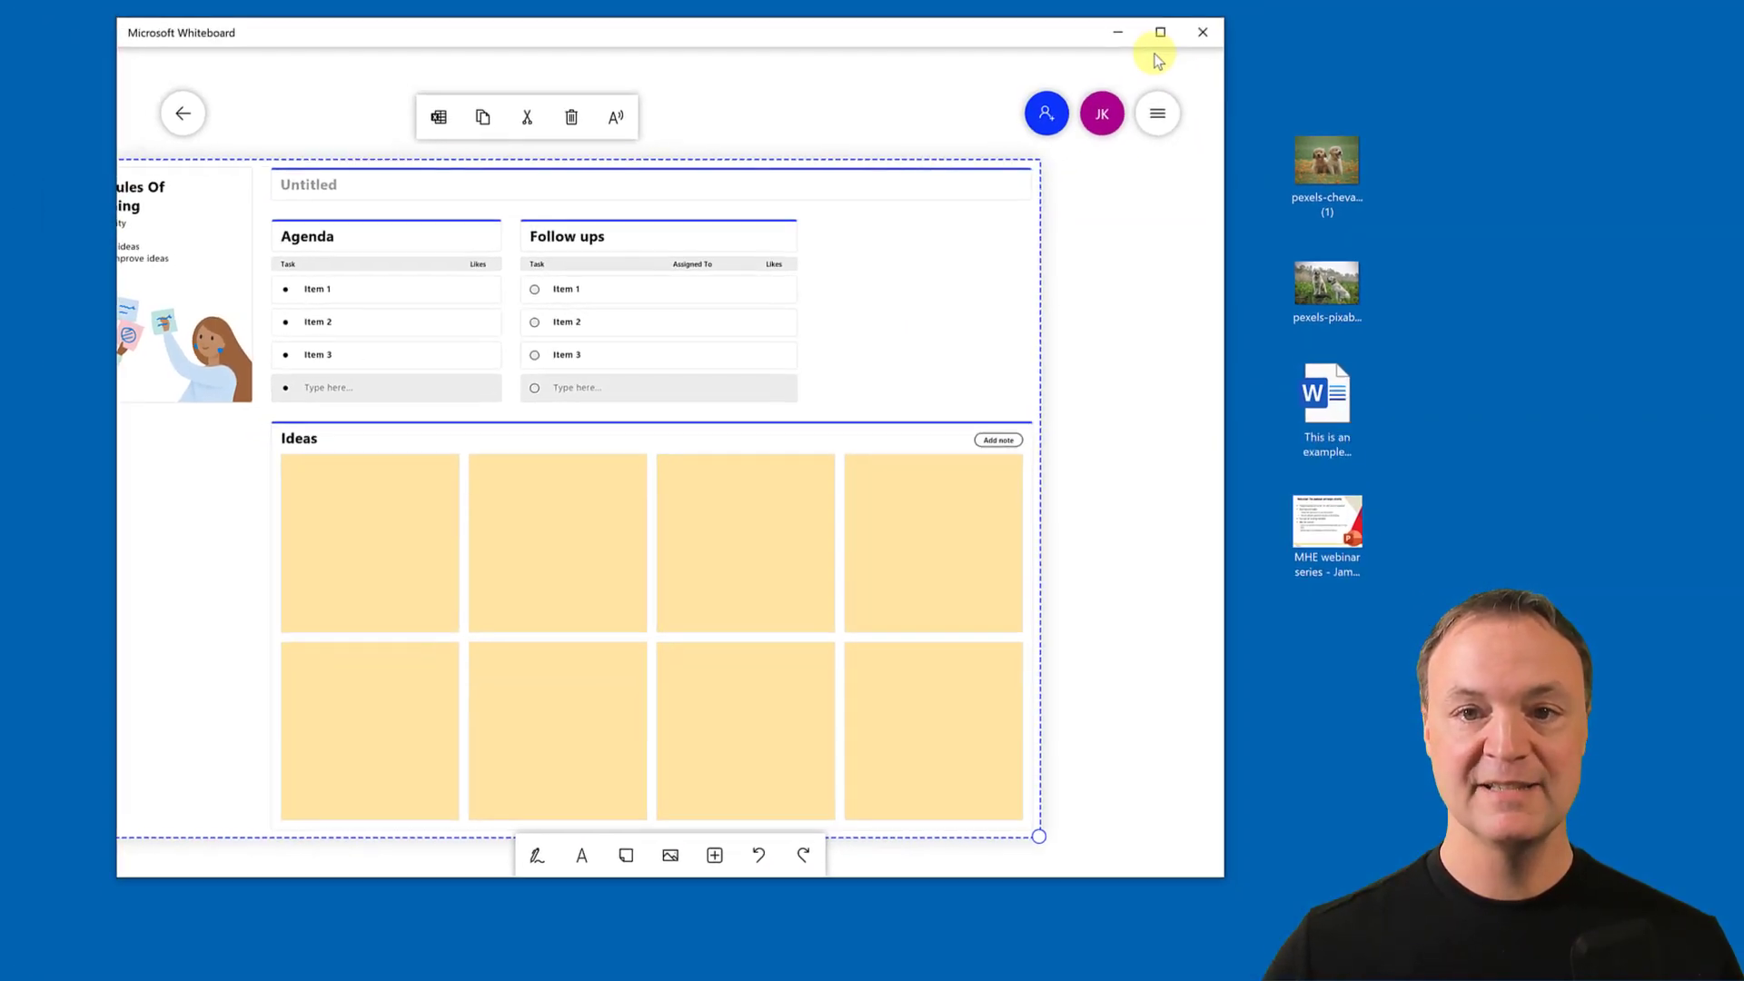
Maximize the whiteboard window and show the complete Brainstorming template, including its rules, agenda, follow-ups and ideas sections.
{"action": "left_click", "coordinate": [1152, 38]}
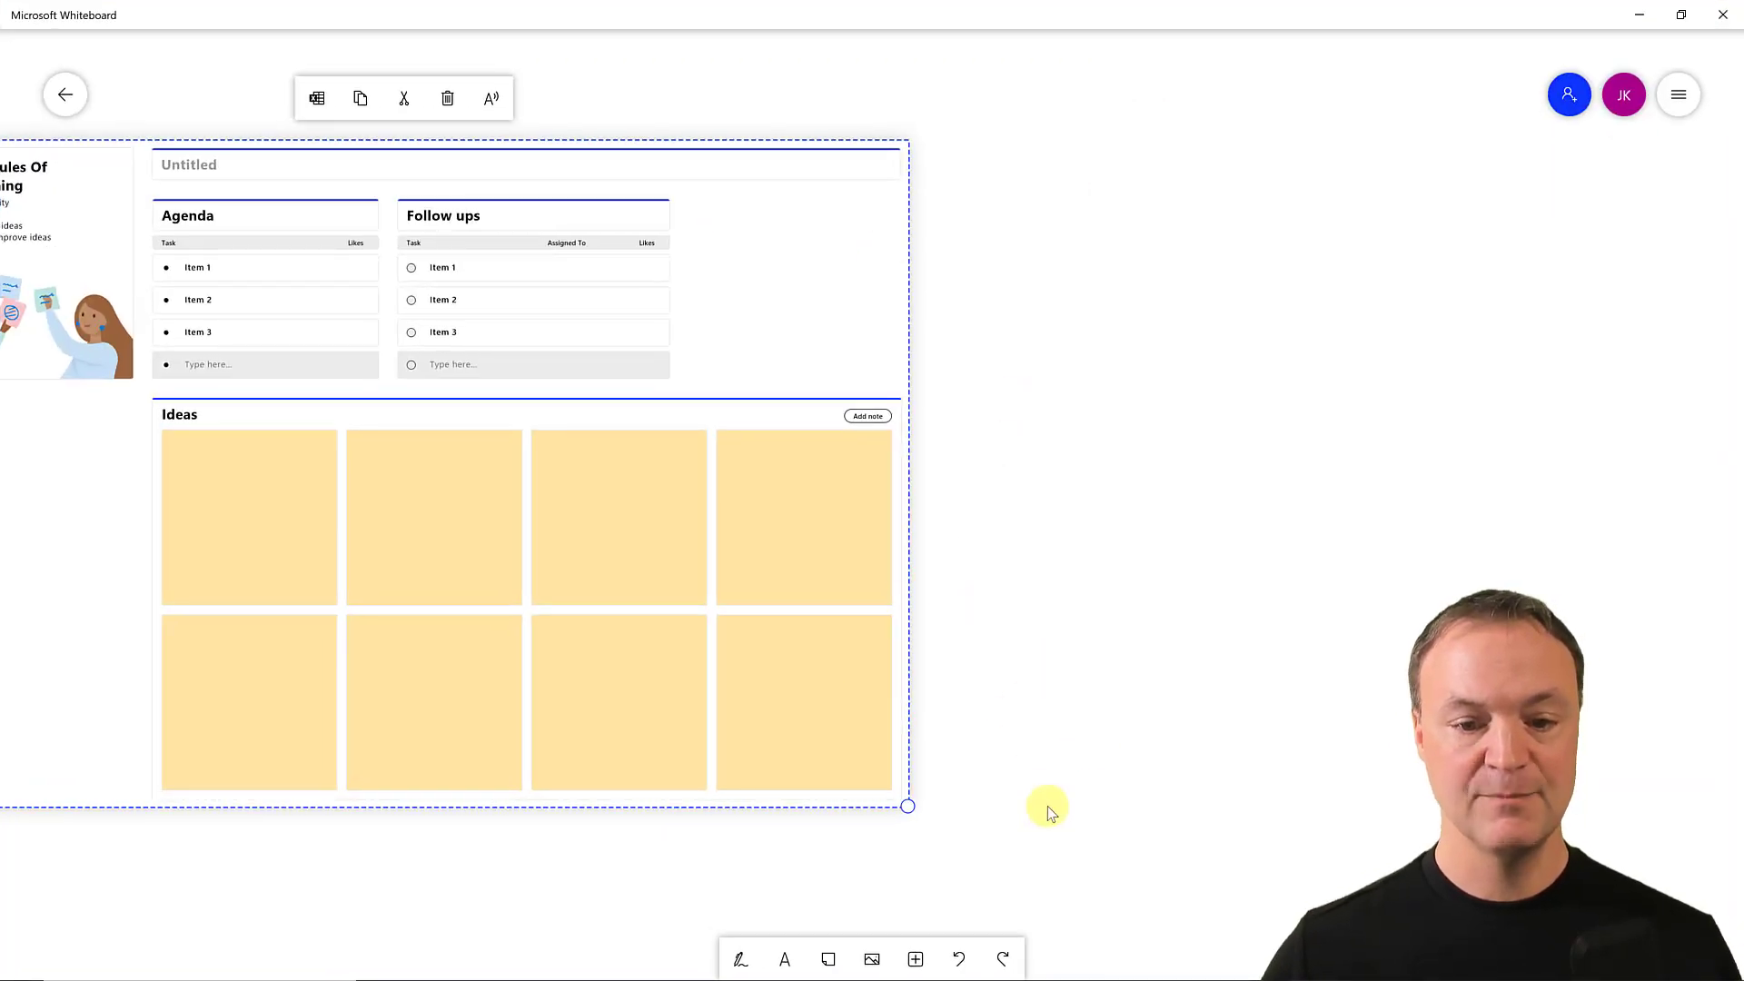
{"action": "left_click_drag", "start_coordinate": [1043, 806], "coordinate": [1451, 718]}
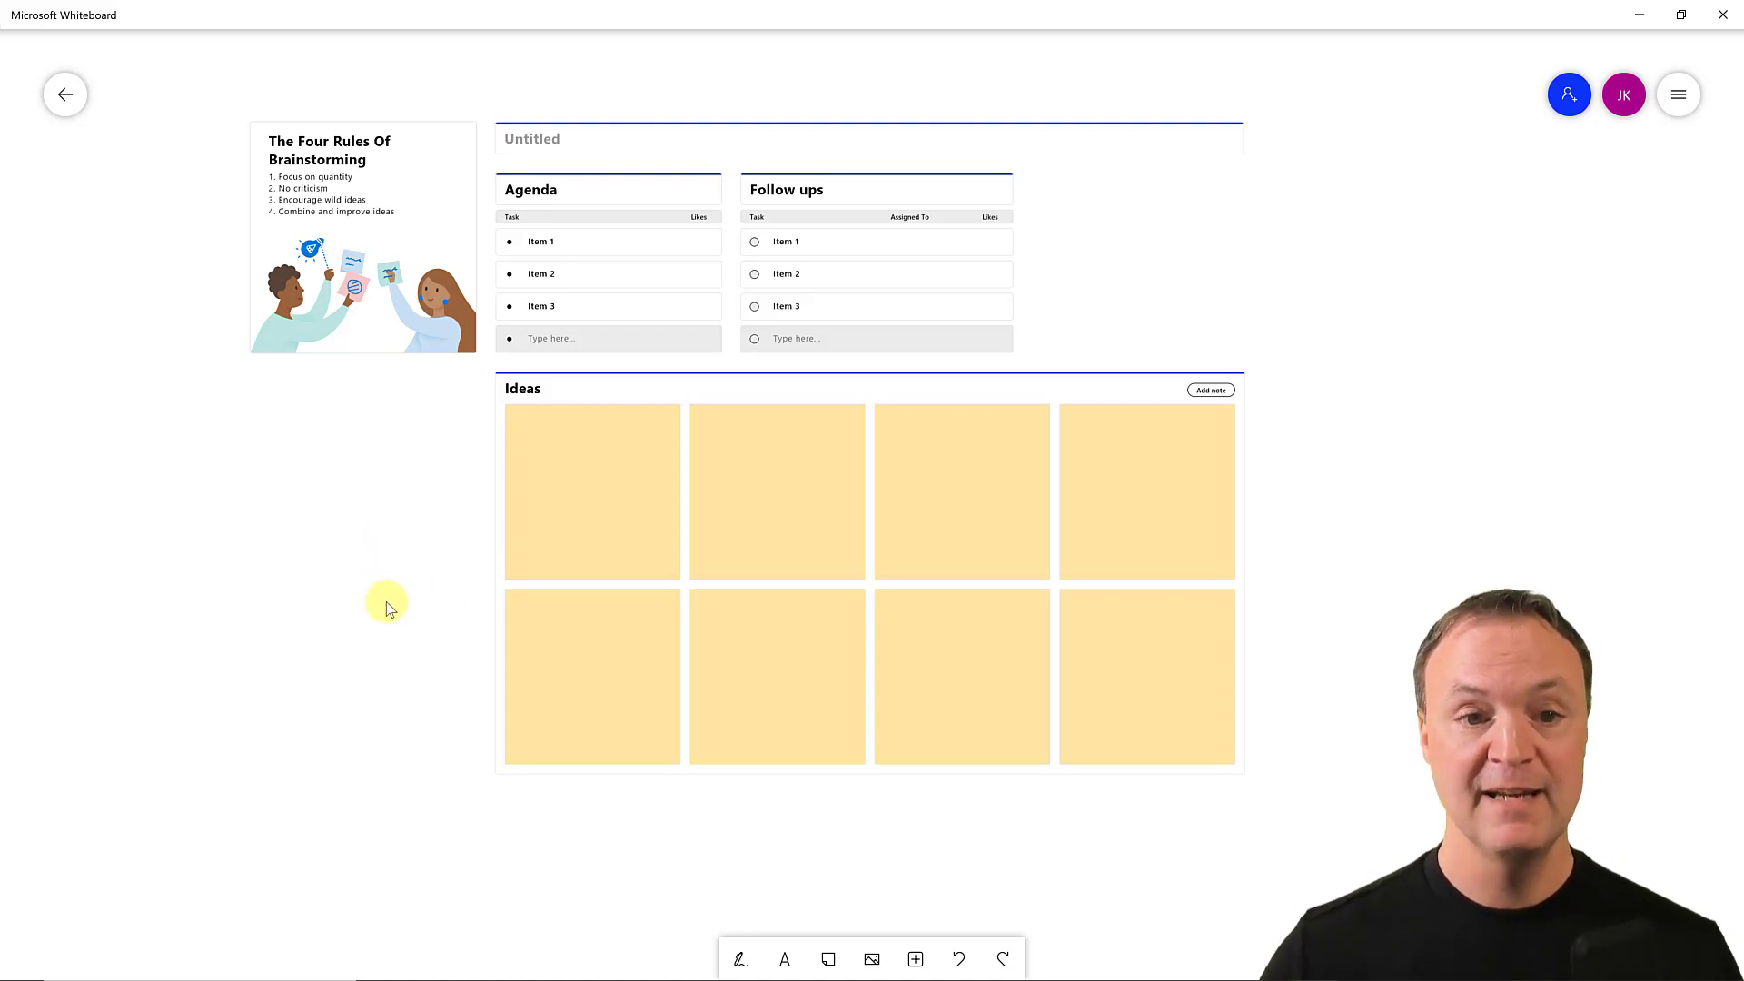
{"action": "scroll", "coordinate": [382, 652], "scroll_direction": "down", "scroll_amount": 1}
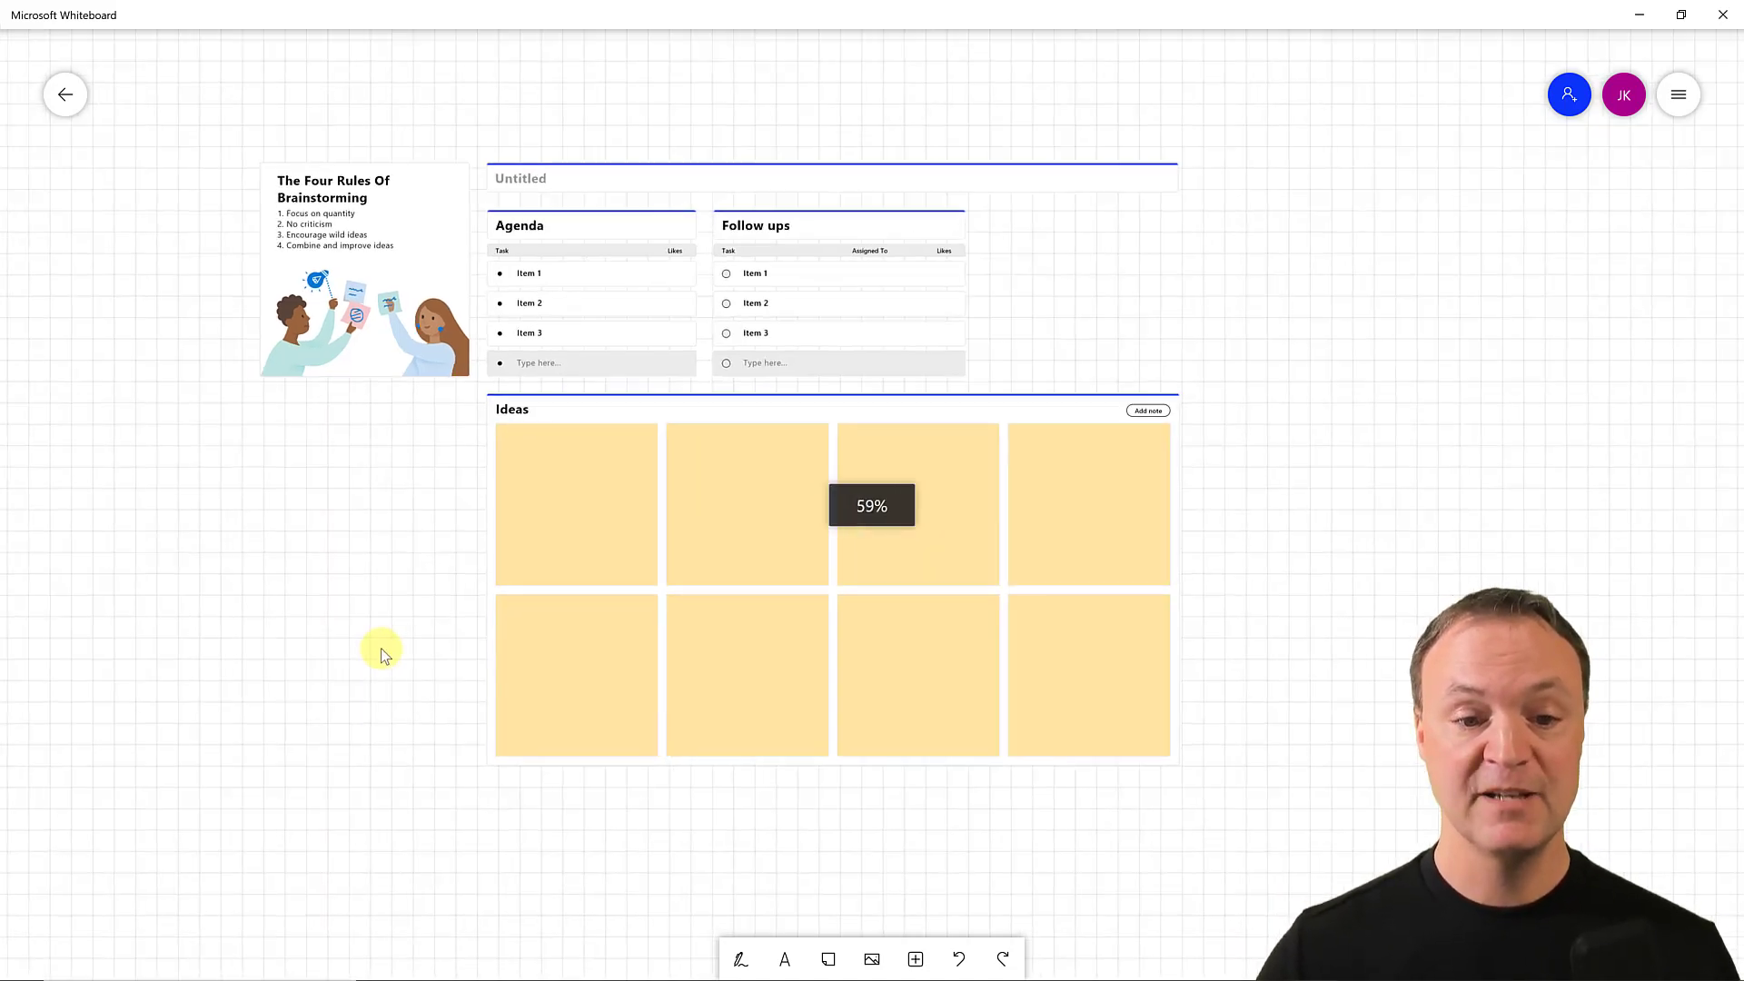
Undo the Brainstorming template and insert the page of the Desktop Word file "This is an example document" on the board.
{"action": "left_click", "coordinate": [960, 962]}
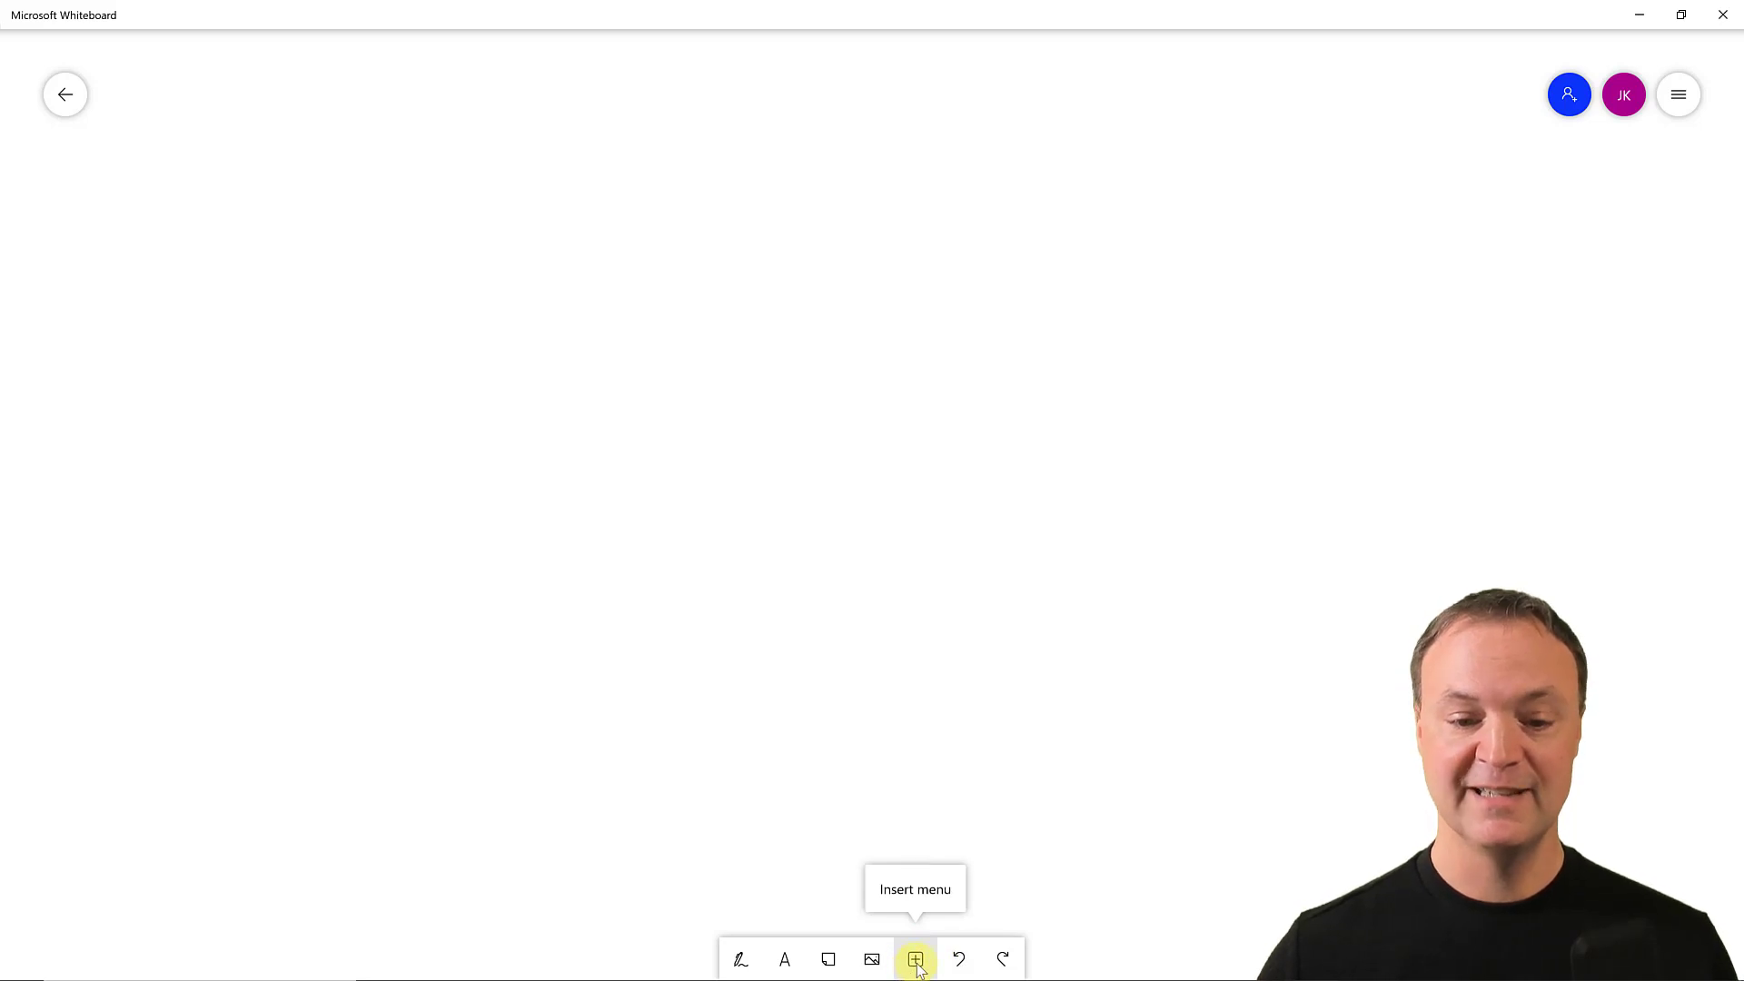
{"action": "left_click", "coordinate": [916, 961]}
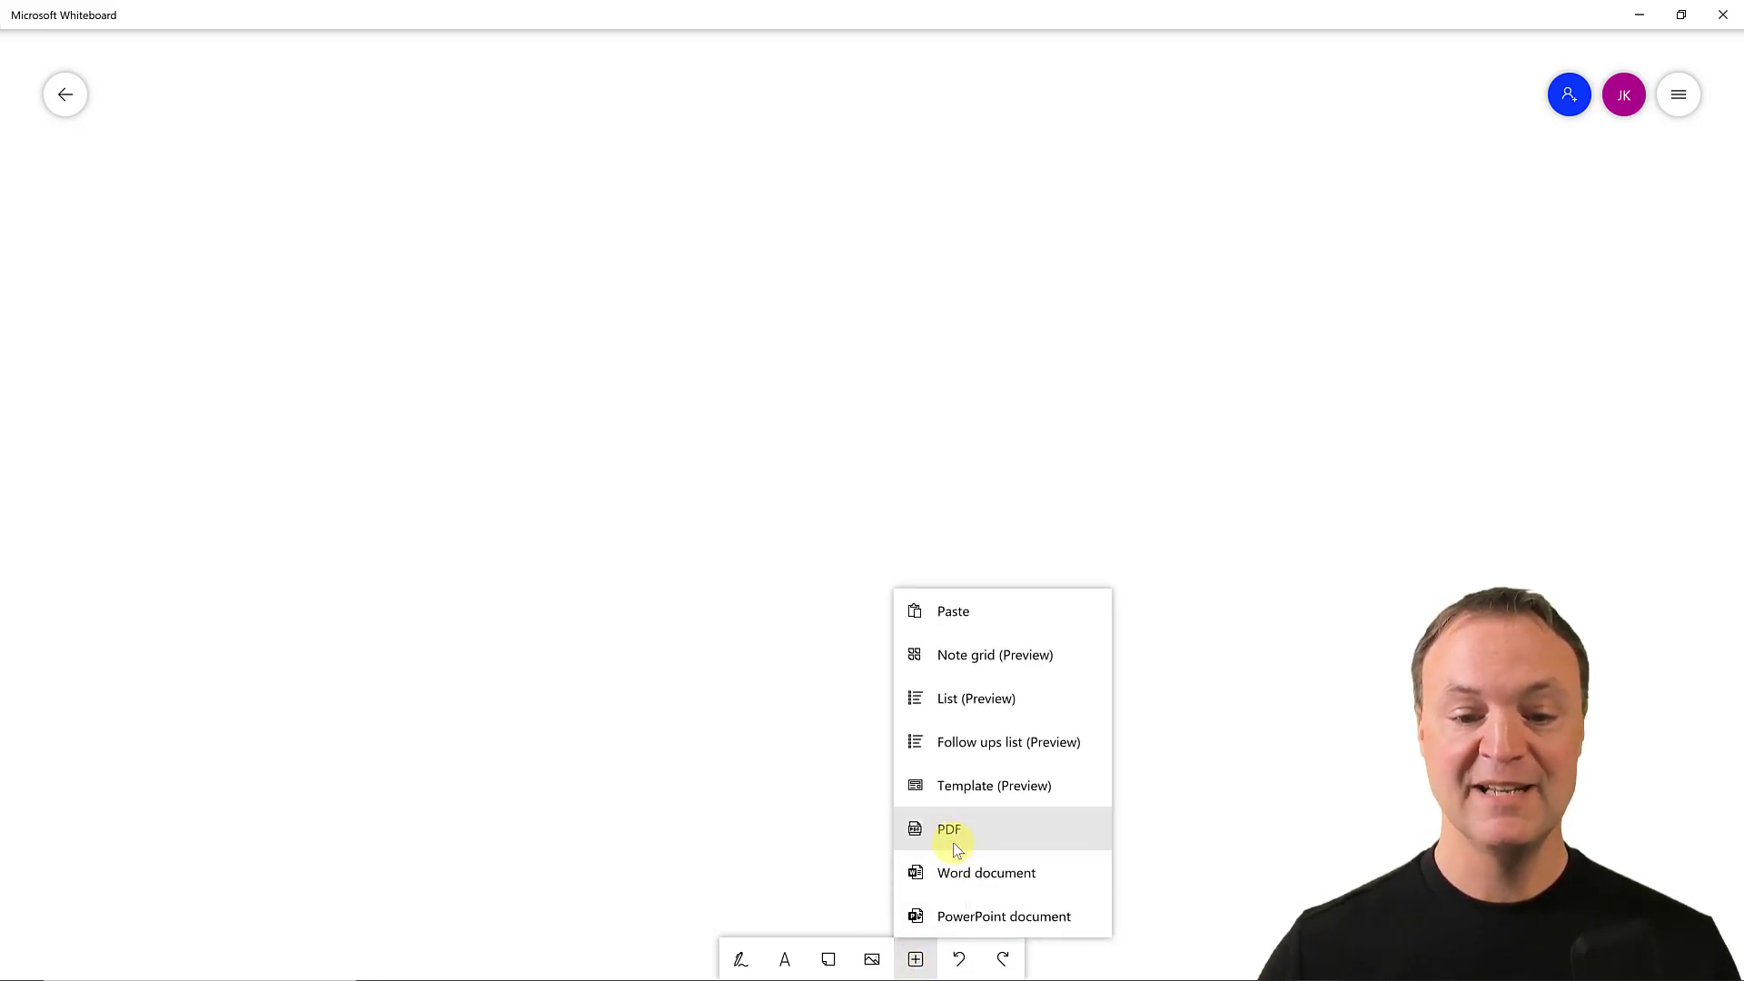
{"action": "left_click", "coordinate": [1003, 881]}
{"action": "left_click", "coordinate": [71, 137]}
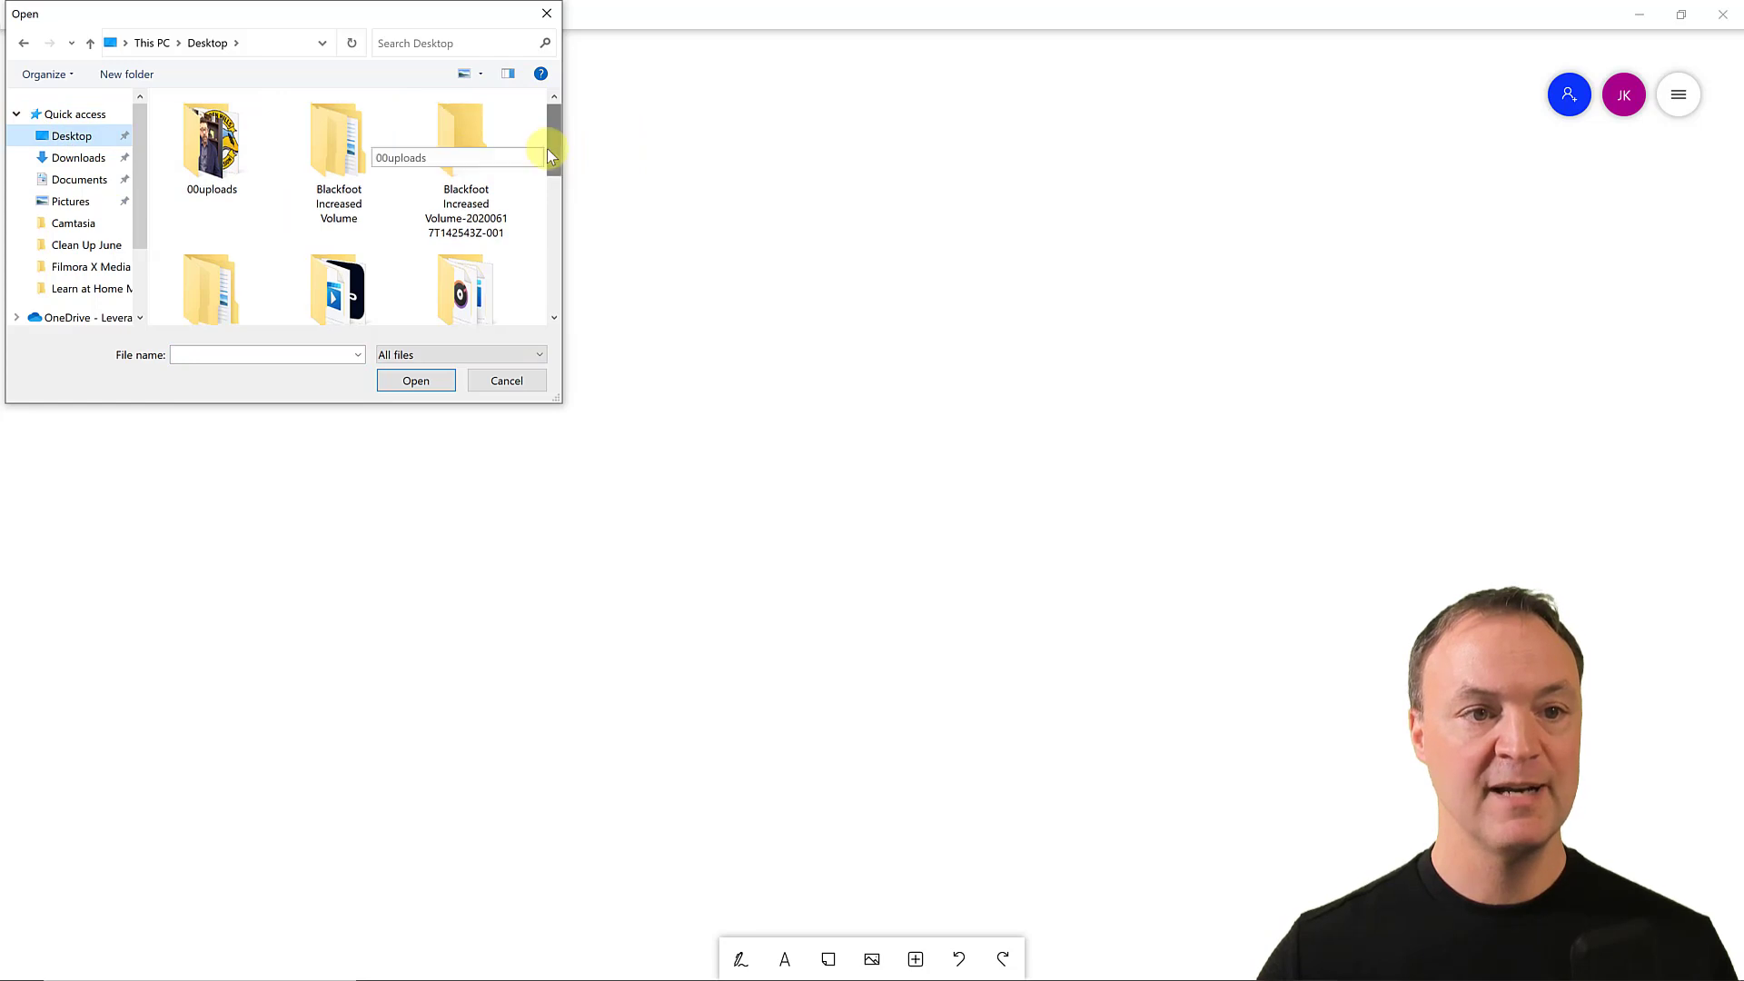
{"action": "scroll", "coordinate": [484, 279], "scroll_direction": "down", "scroll_amount": 3}
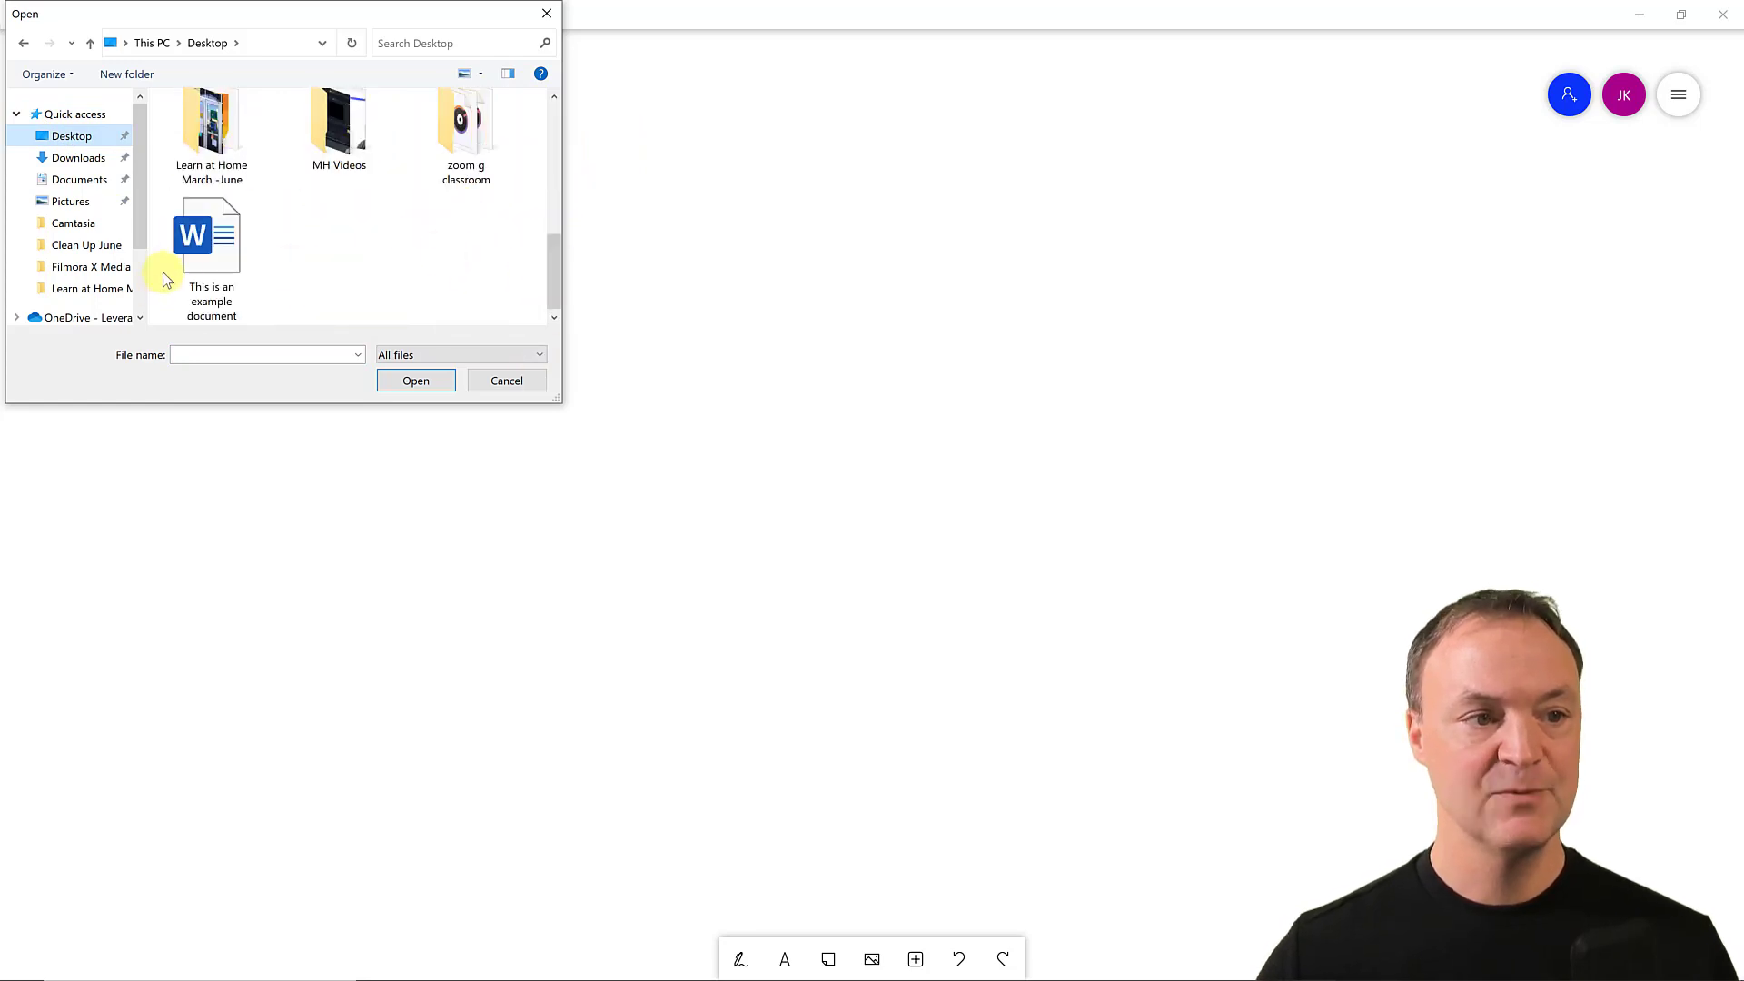
{"action": "double_click", "coordinate": [207, 255]}
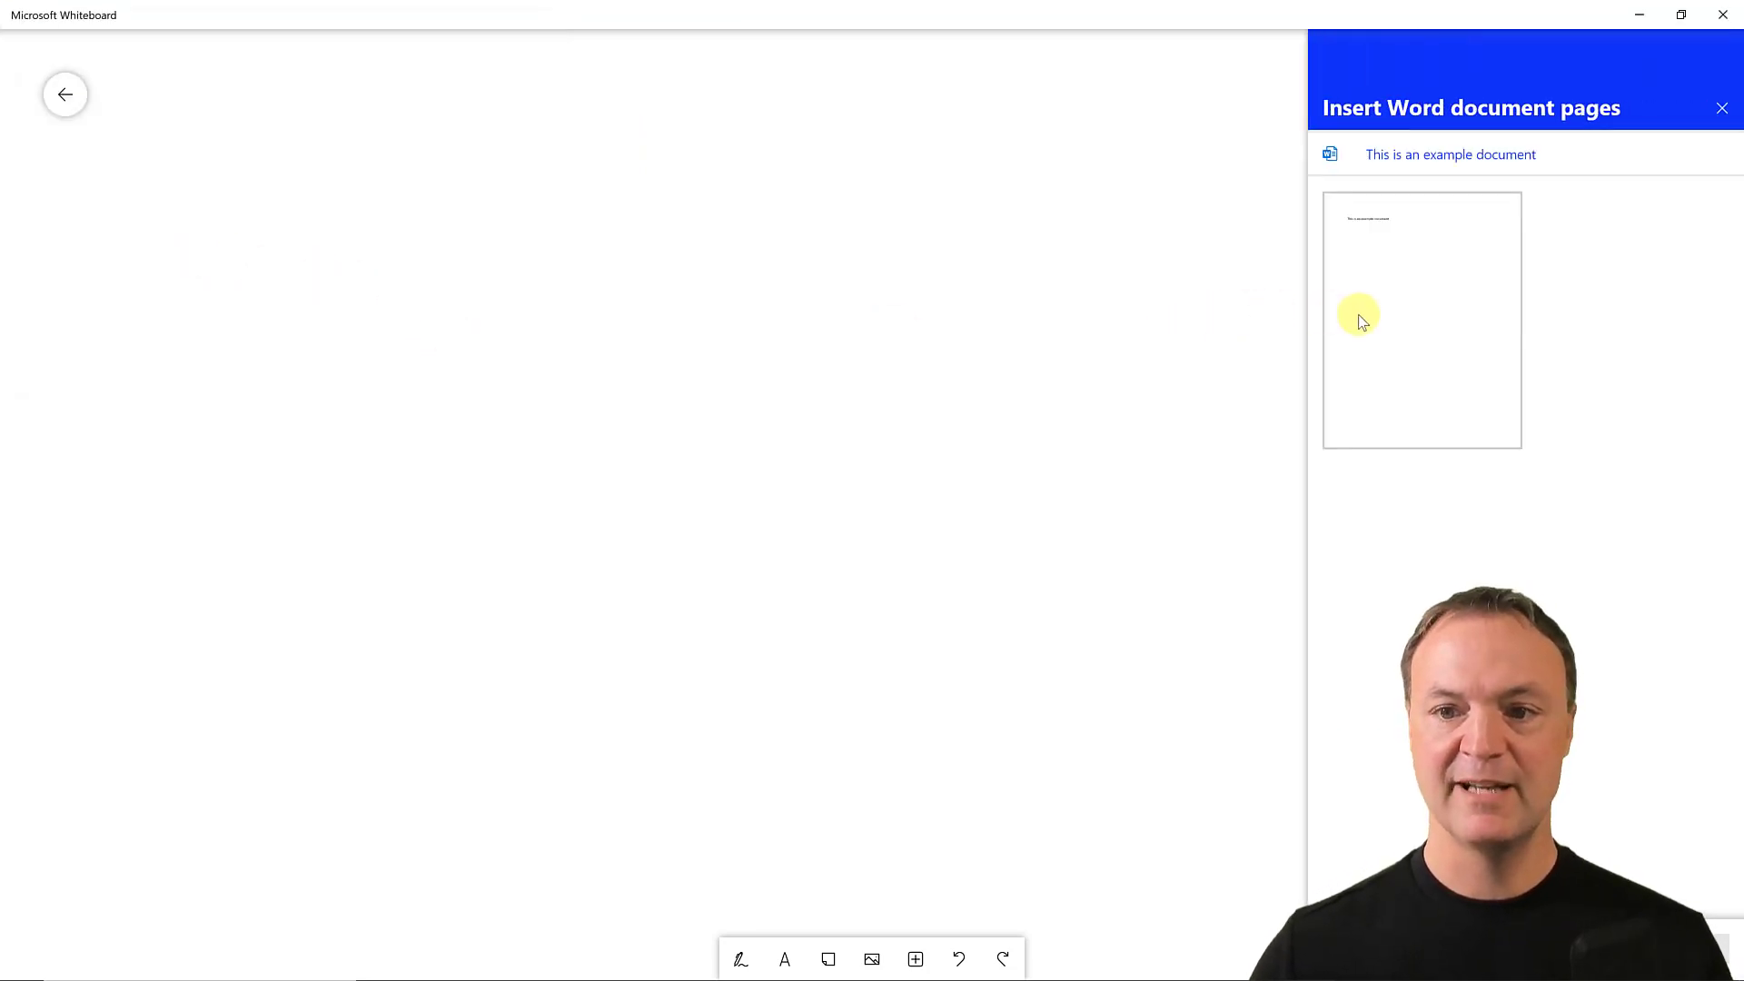
{"action": "left_click", "coordinate": [1430, 329]}
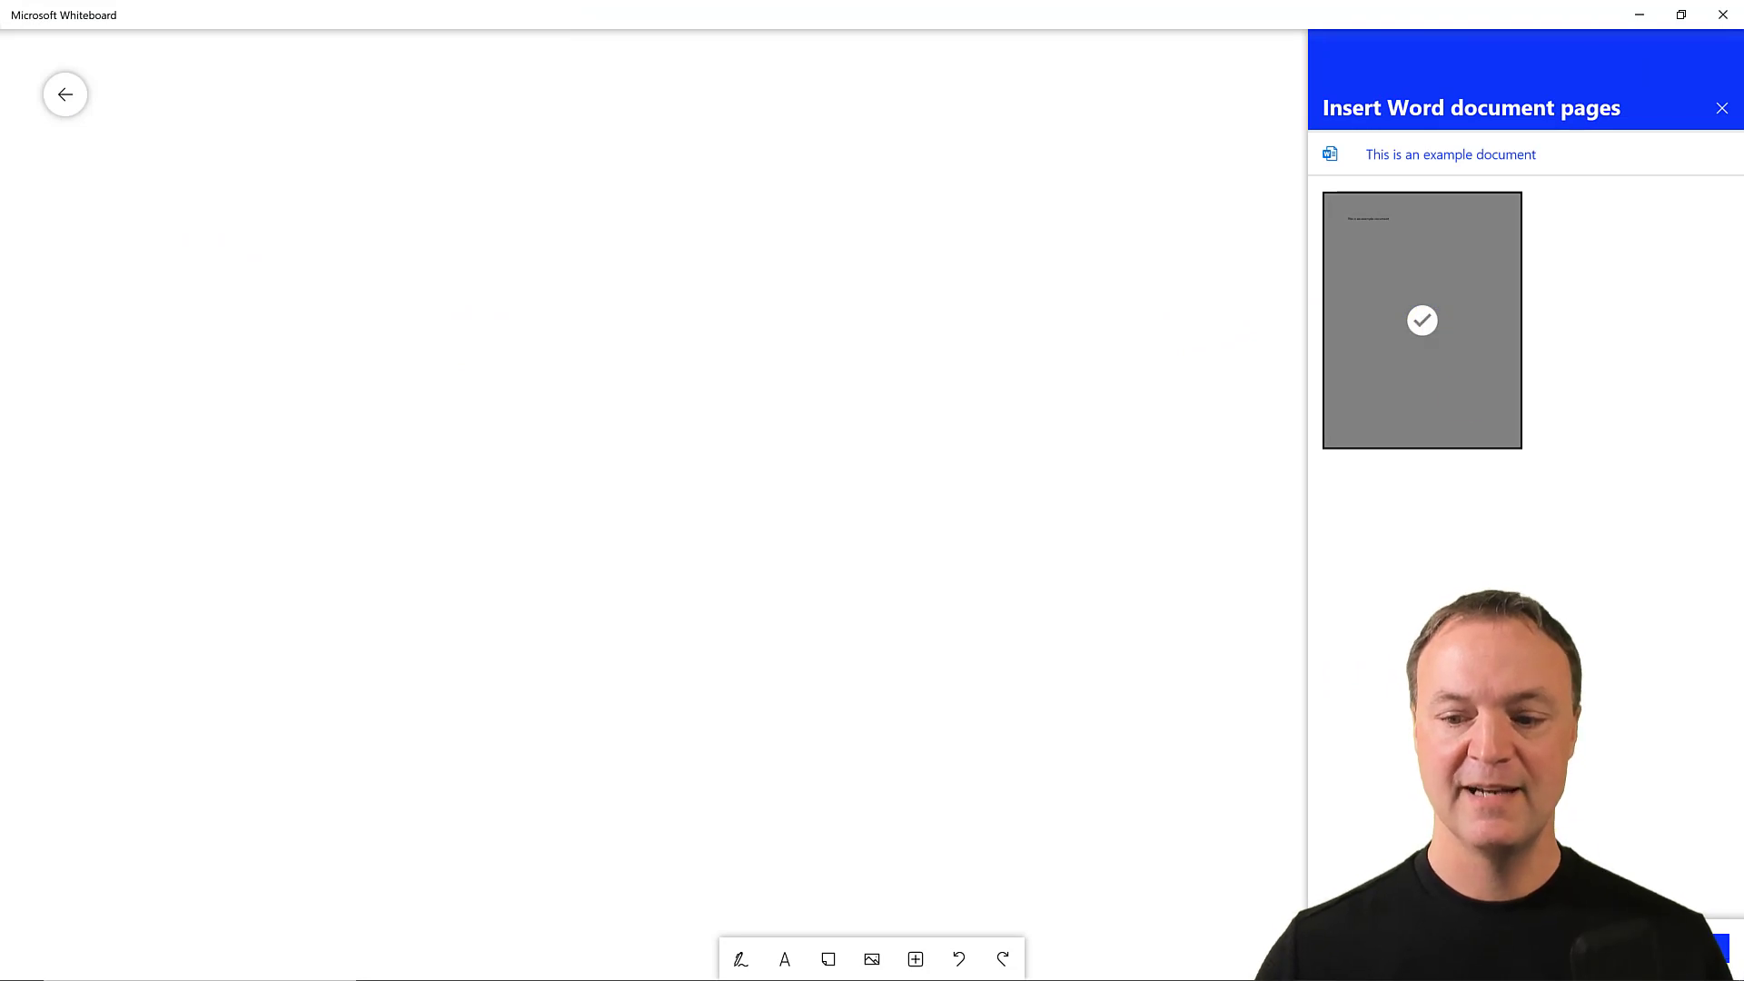
{"action": "left_click", "coordinate": [1719, 948]}
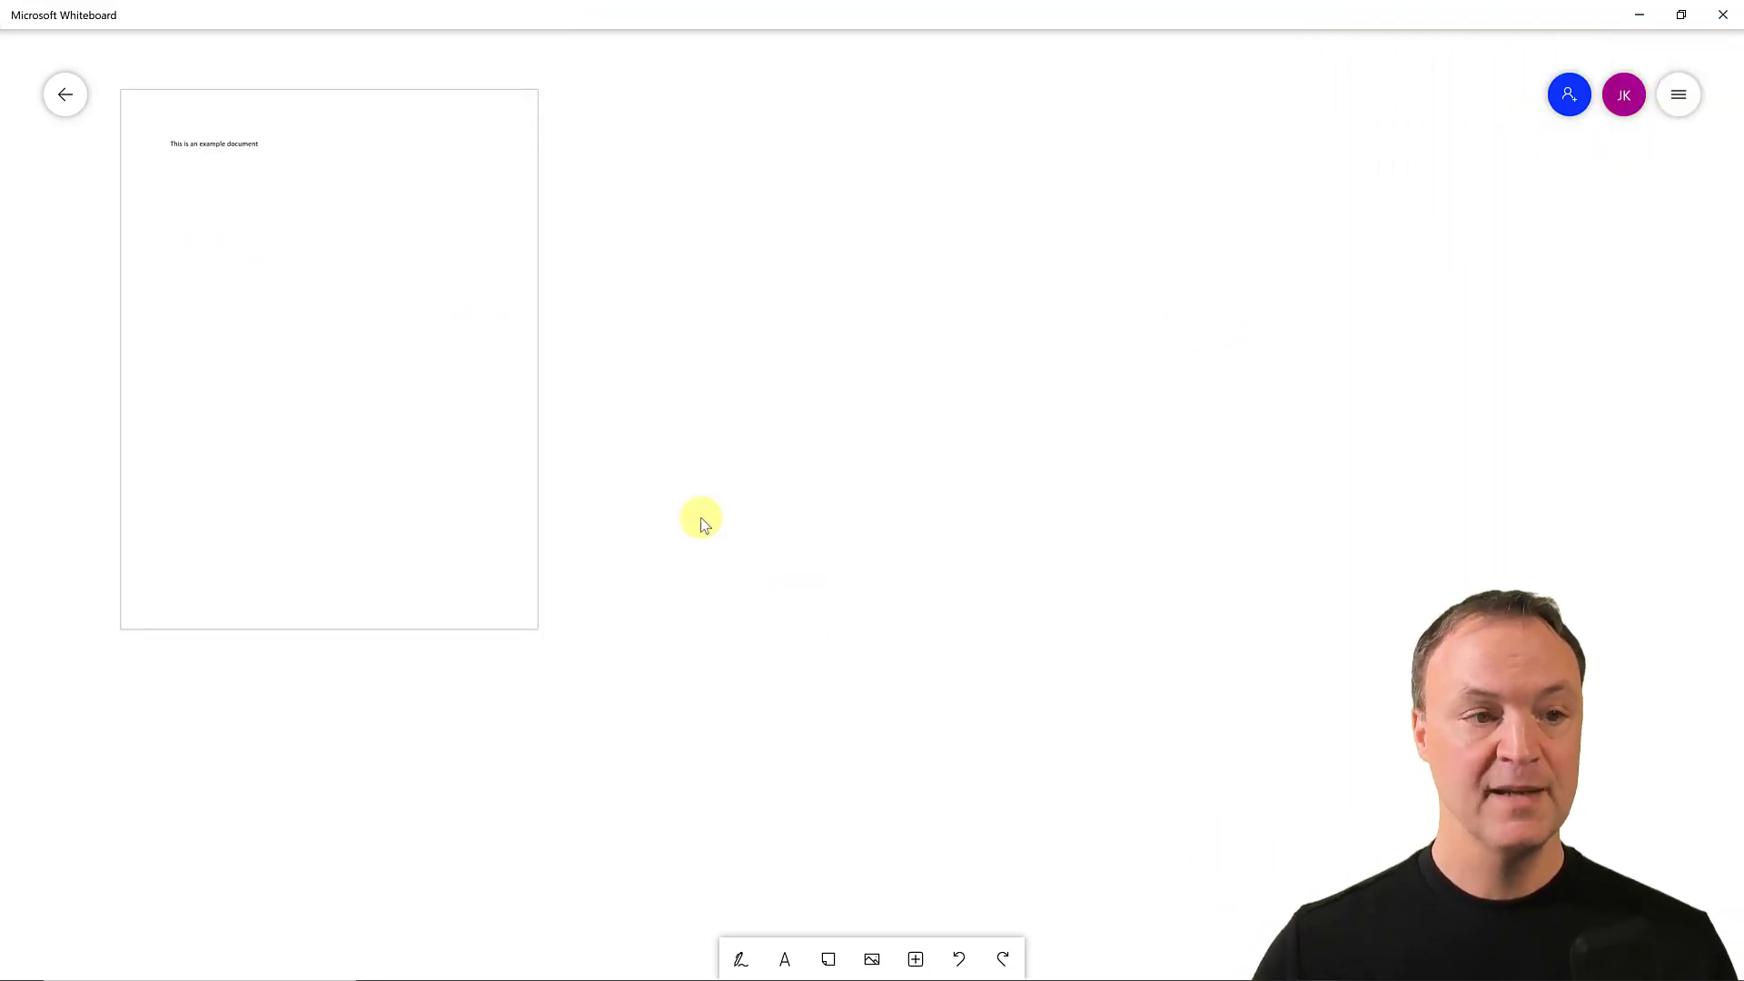
{"action": "left_click", "coordinate": [439, 385]}
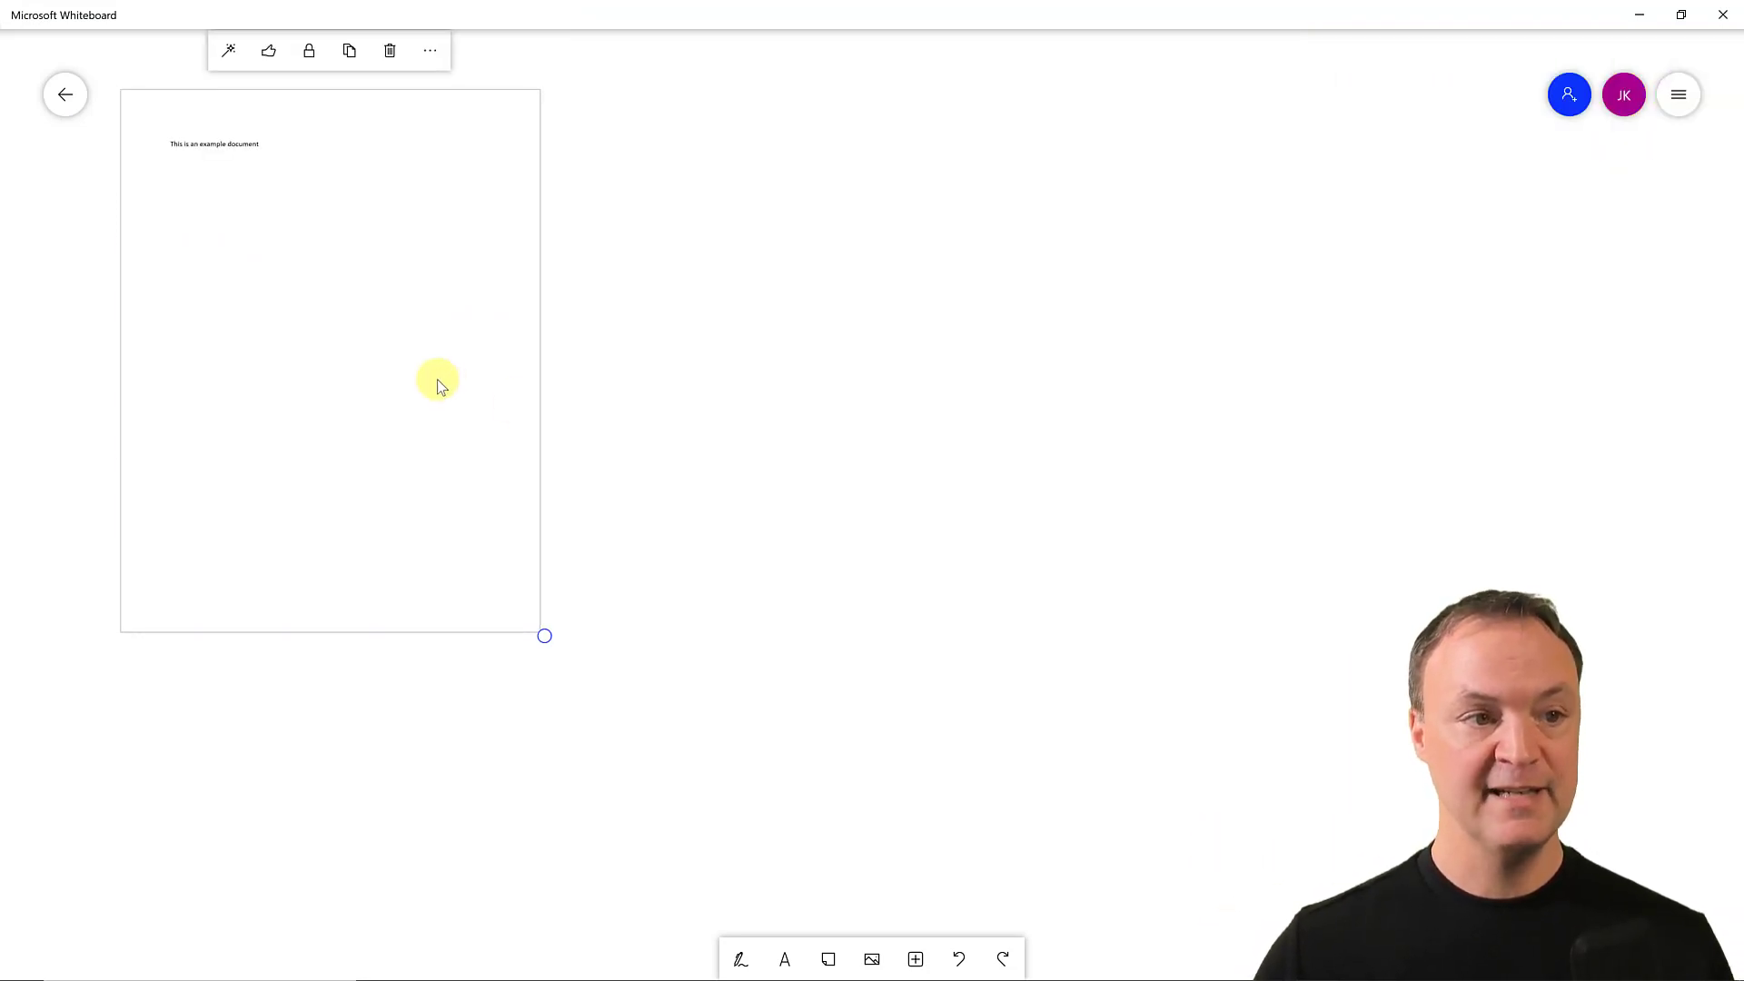
Insert the first slide, "Welcome! The webinar will begin shortly", from the MHE webinar series PowerPoint file onto the board.
{"action": "left_click", "coordinate": [915, 957]}
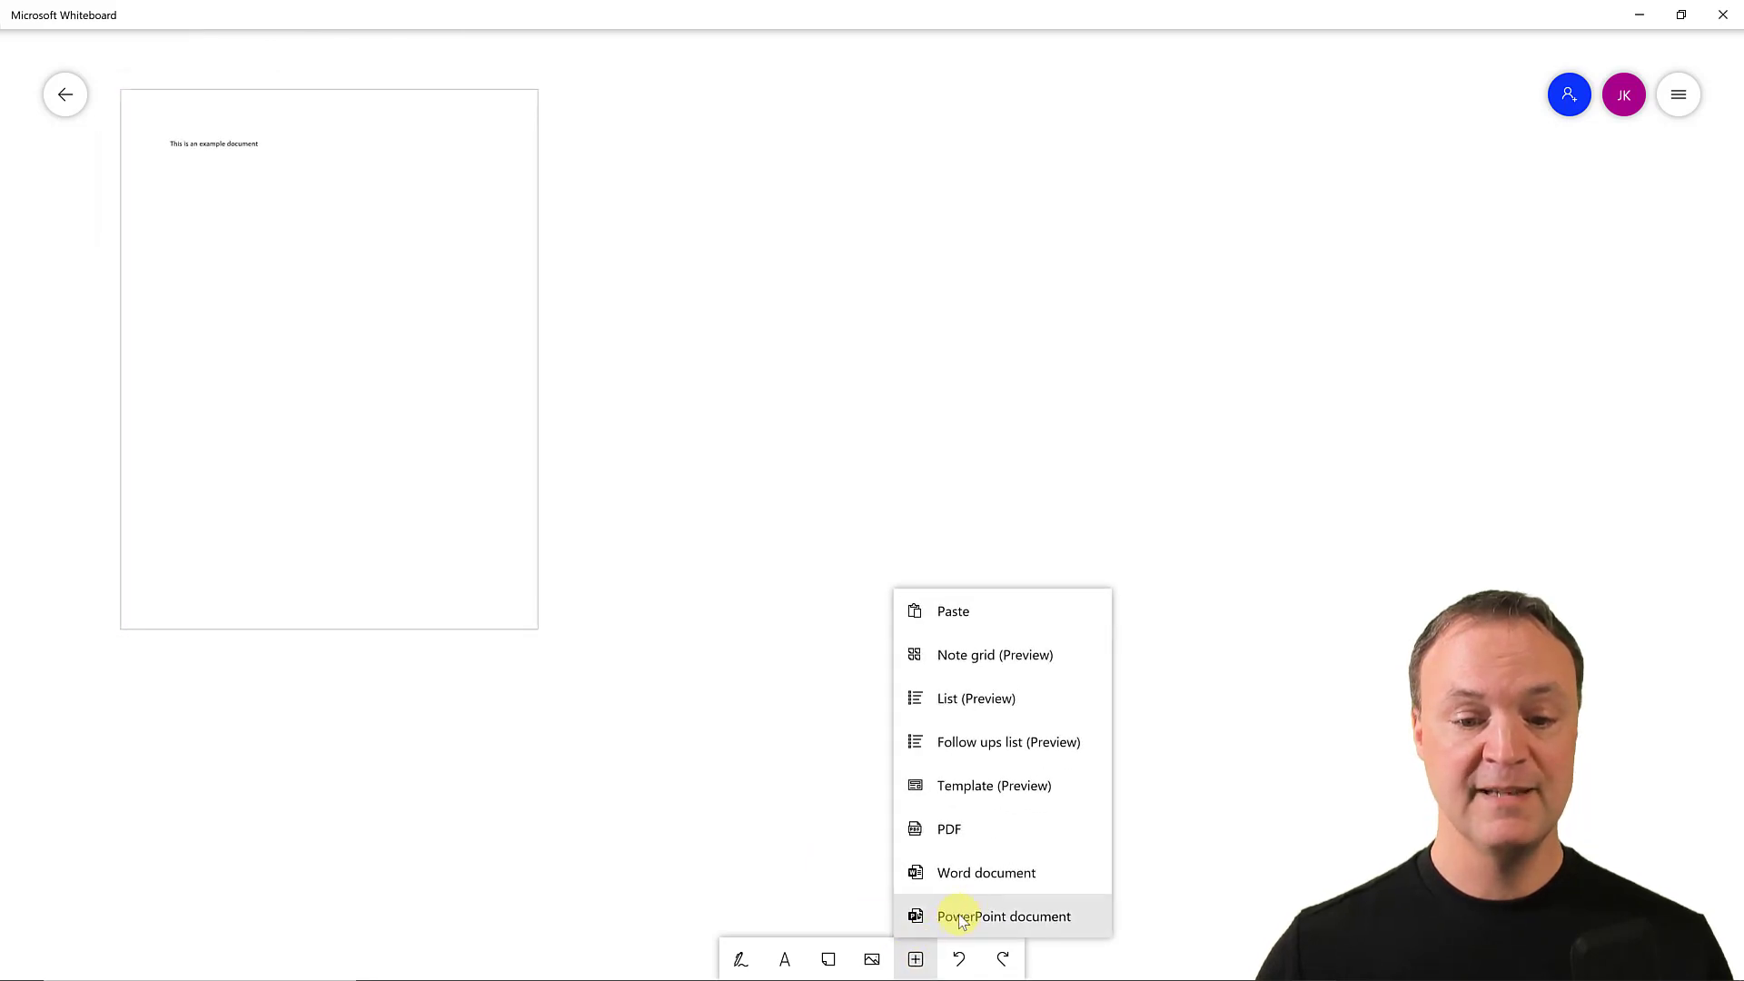
{"action": "left_click", "coordinate": [963, 915]}
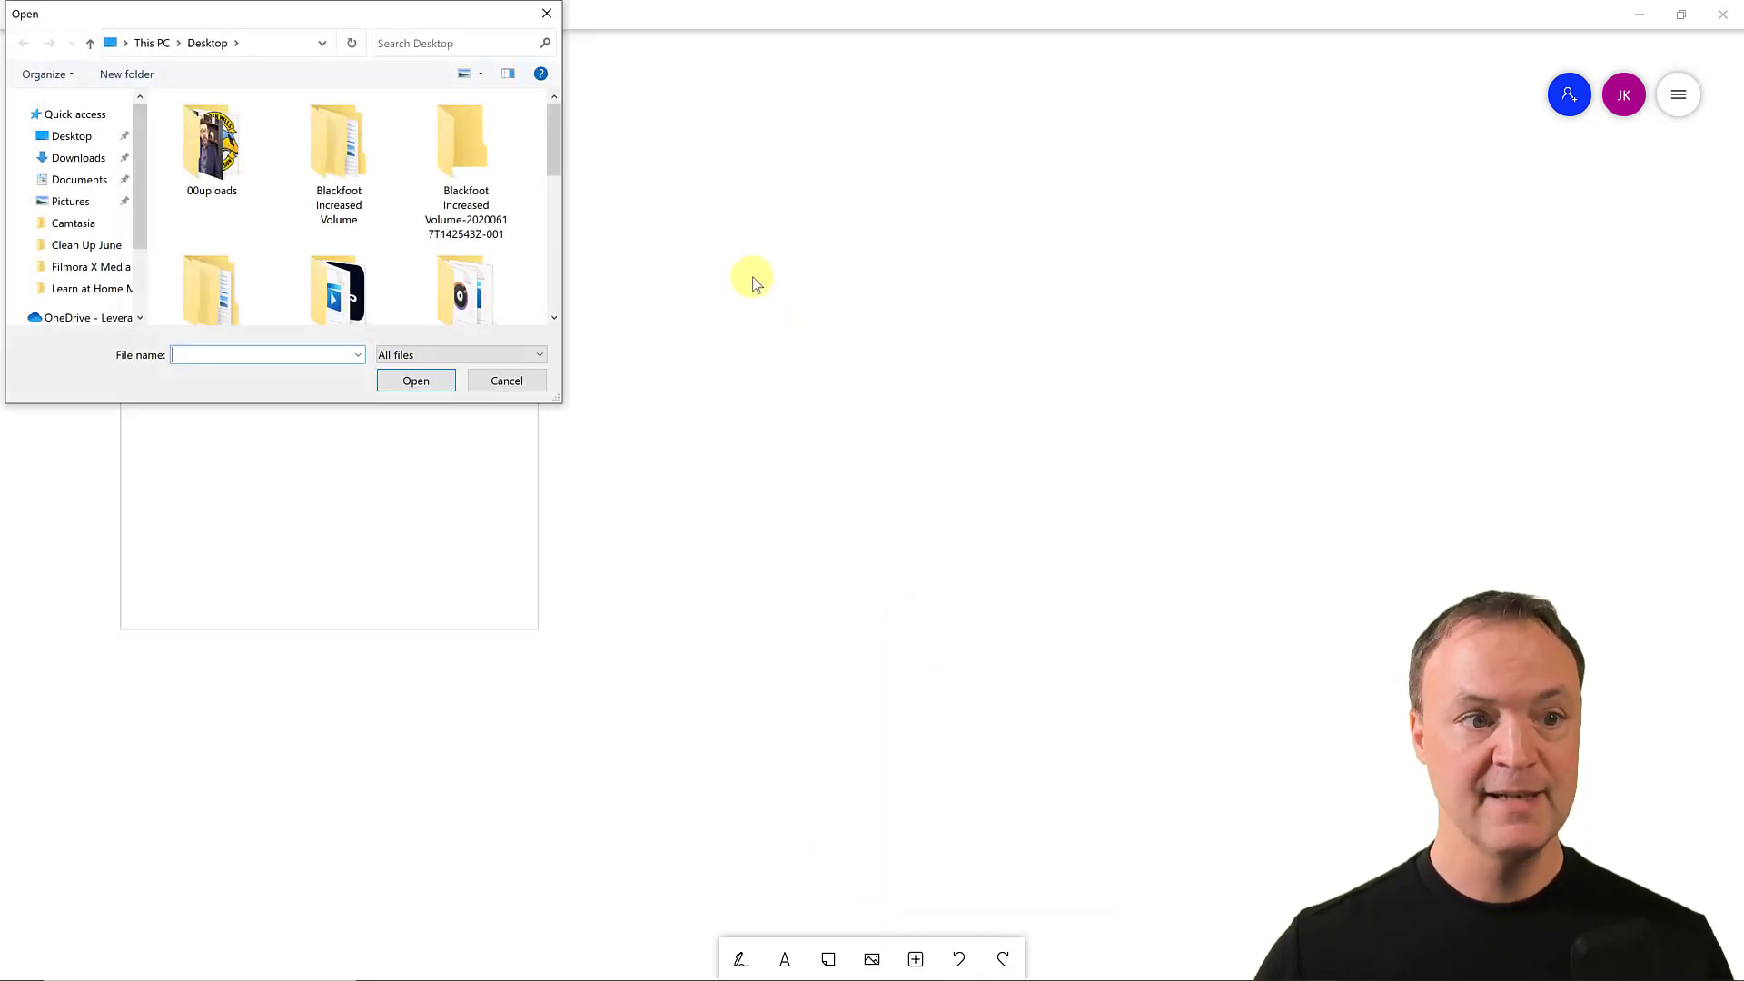
{"action": "double_click", "coordinate": [331, 200]}
{"action": "double_click", "coordinate": [223, 253]}
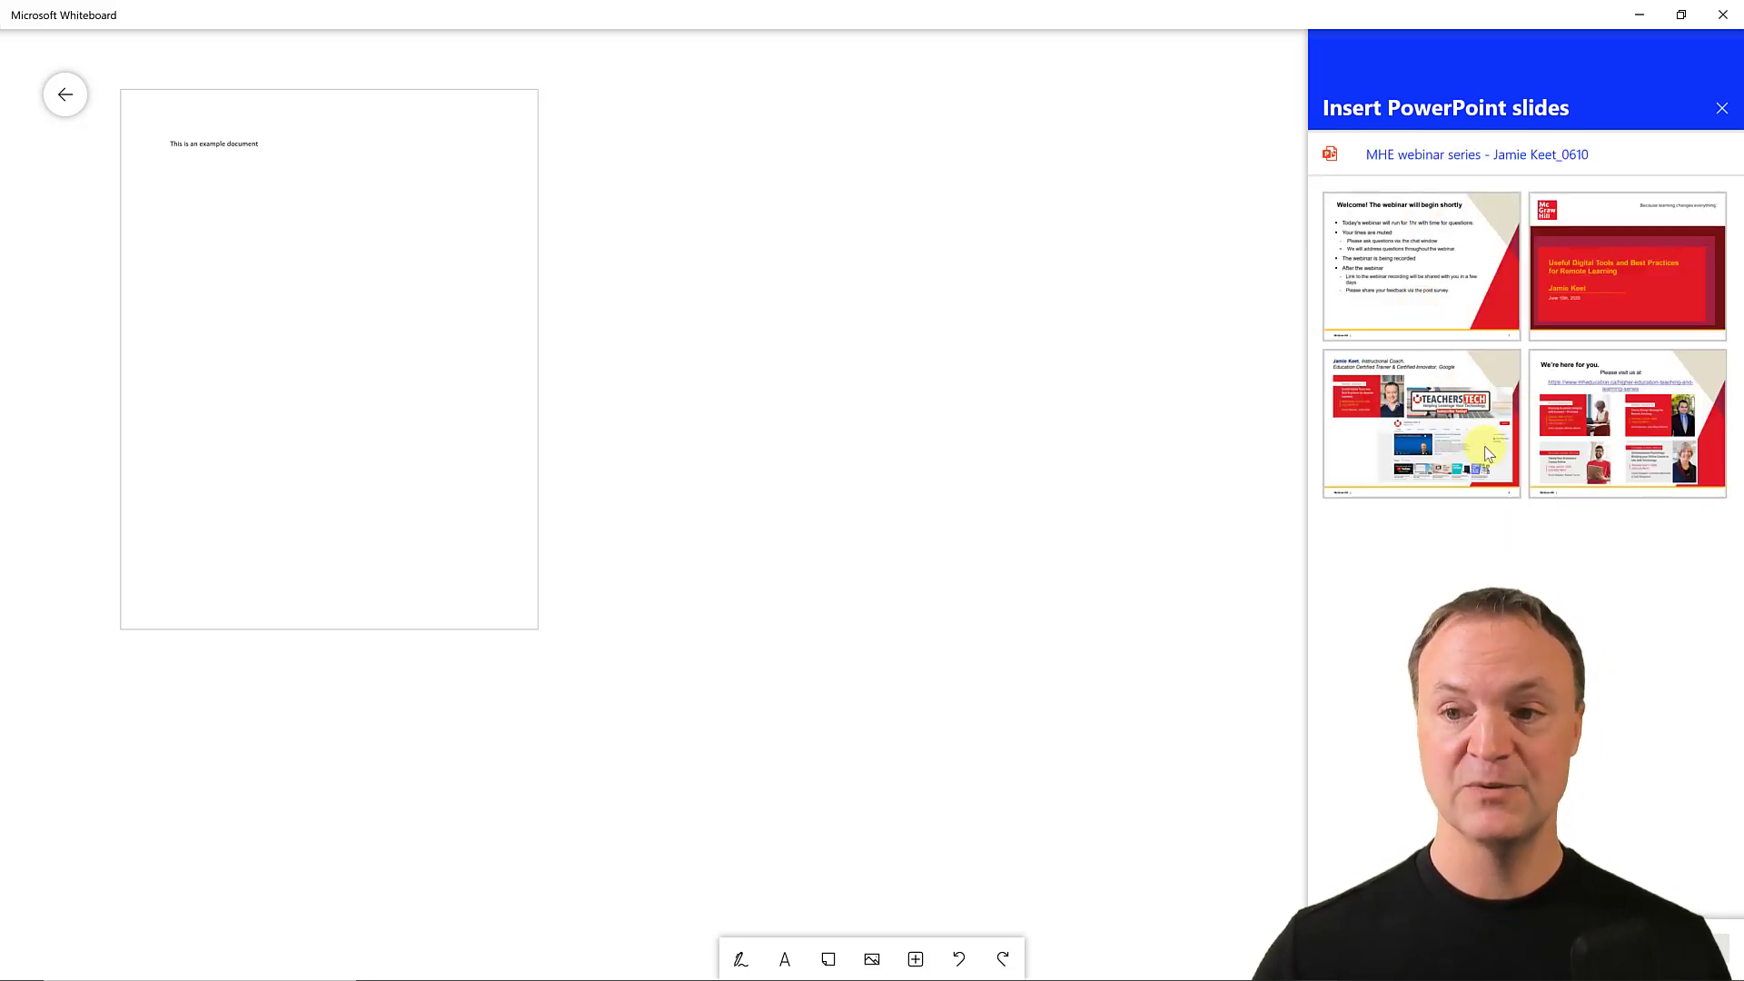
{"action": "left_click", "coordinate": [1410, 316]}
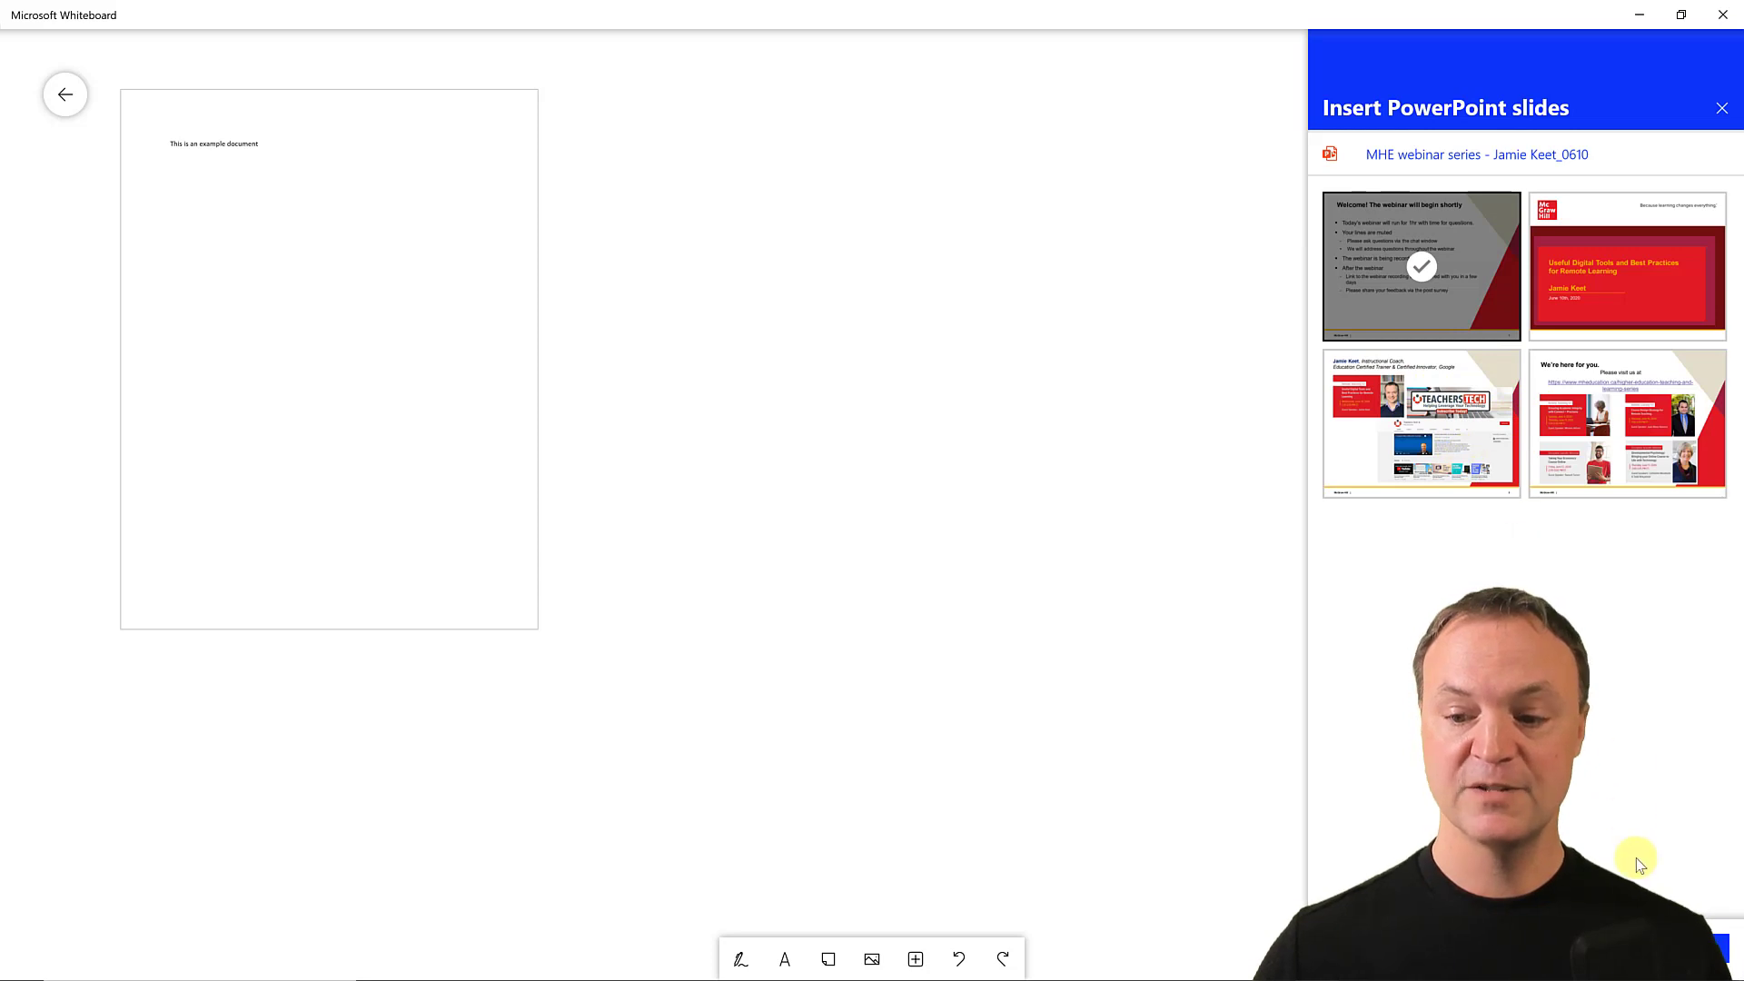
{"action": "left_click", "coordinate": [1707, 944]}
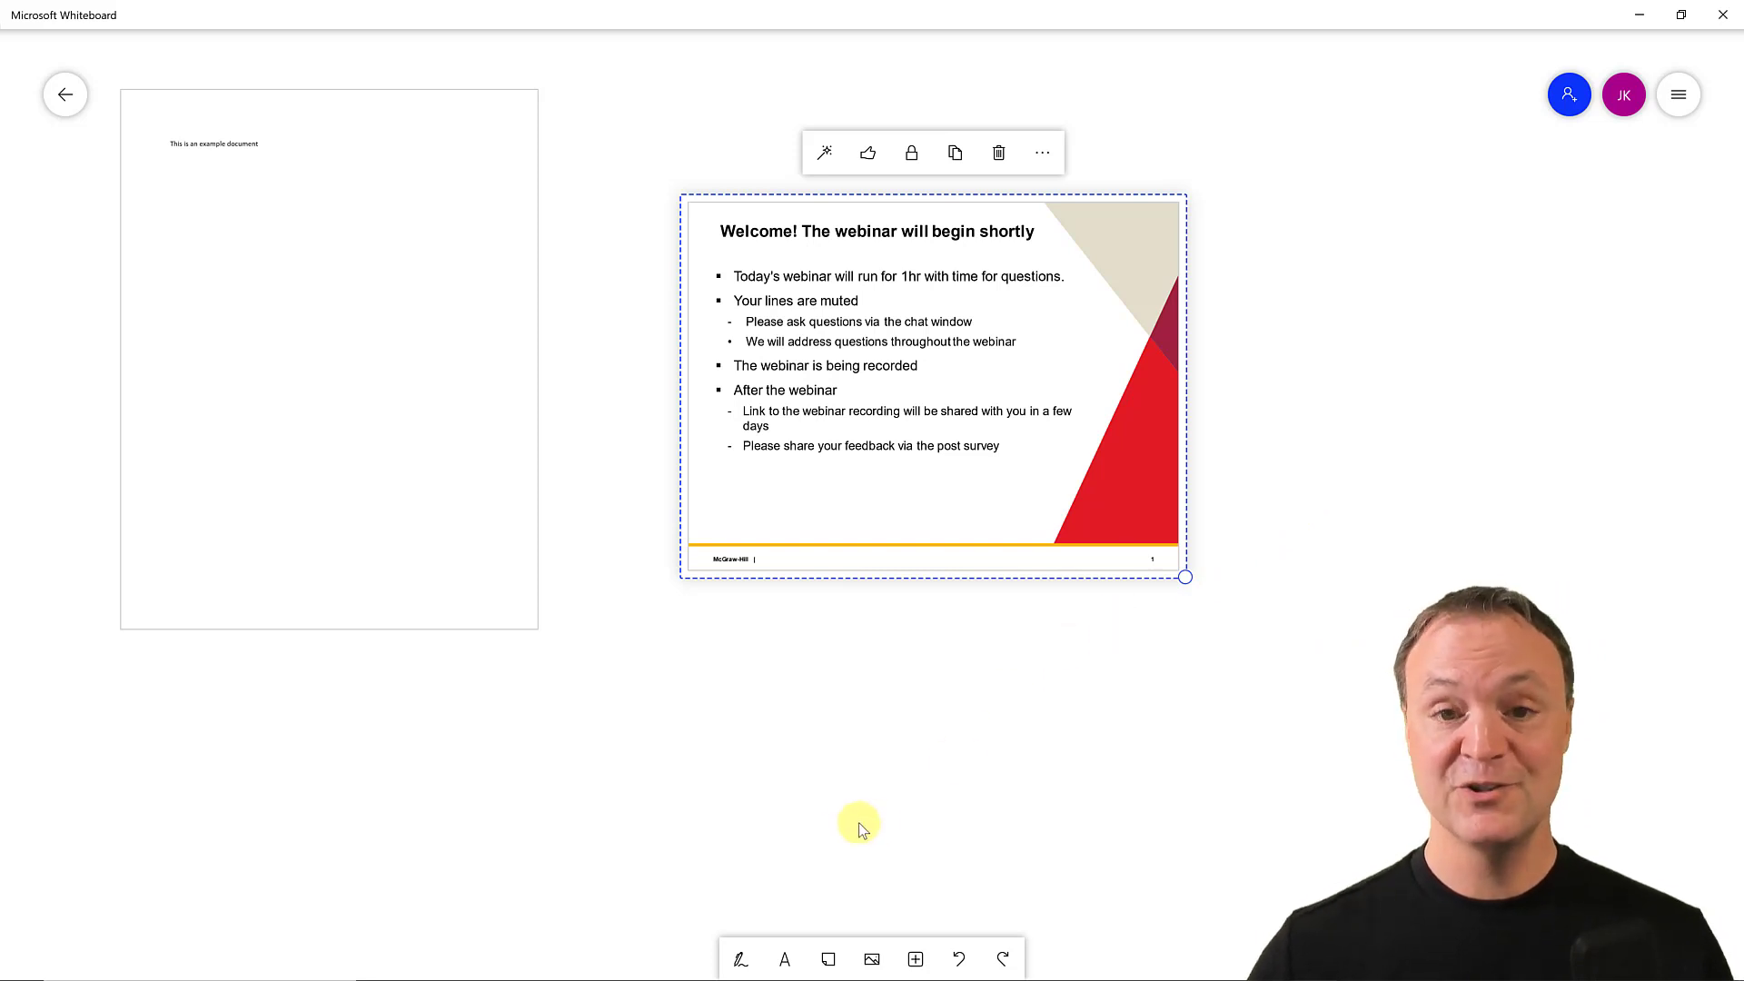
{"action": "left_click", "coordinate": [784, 959]}
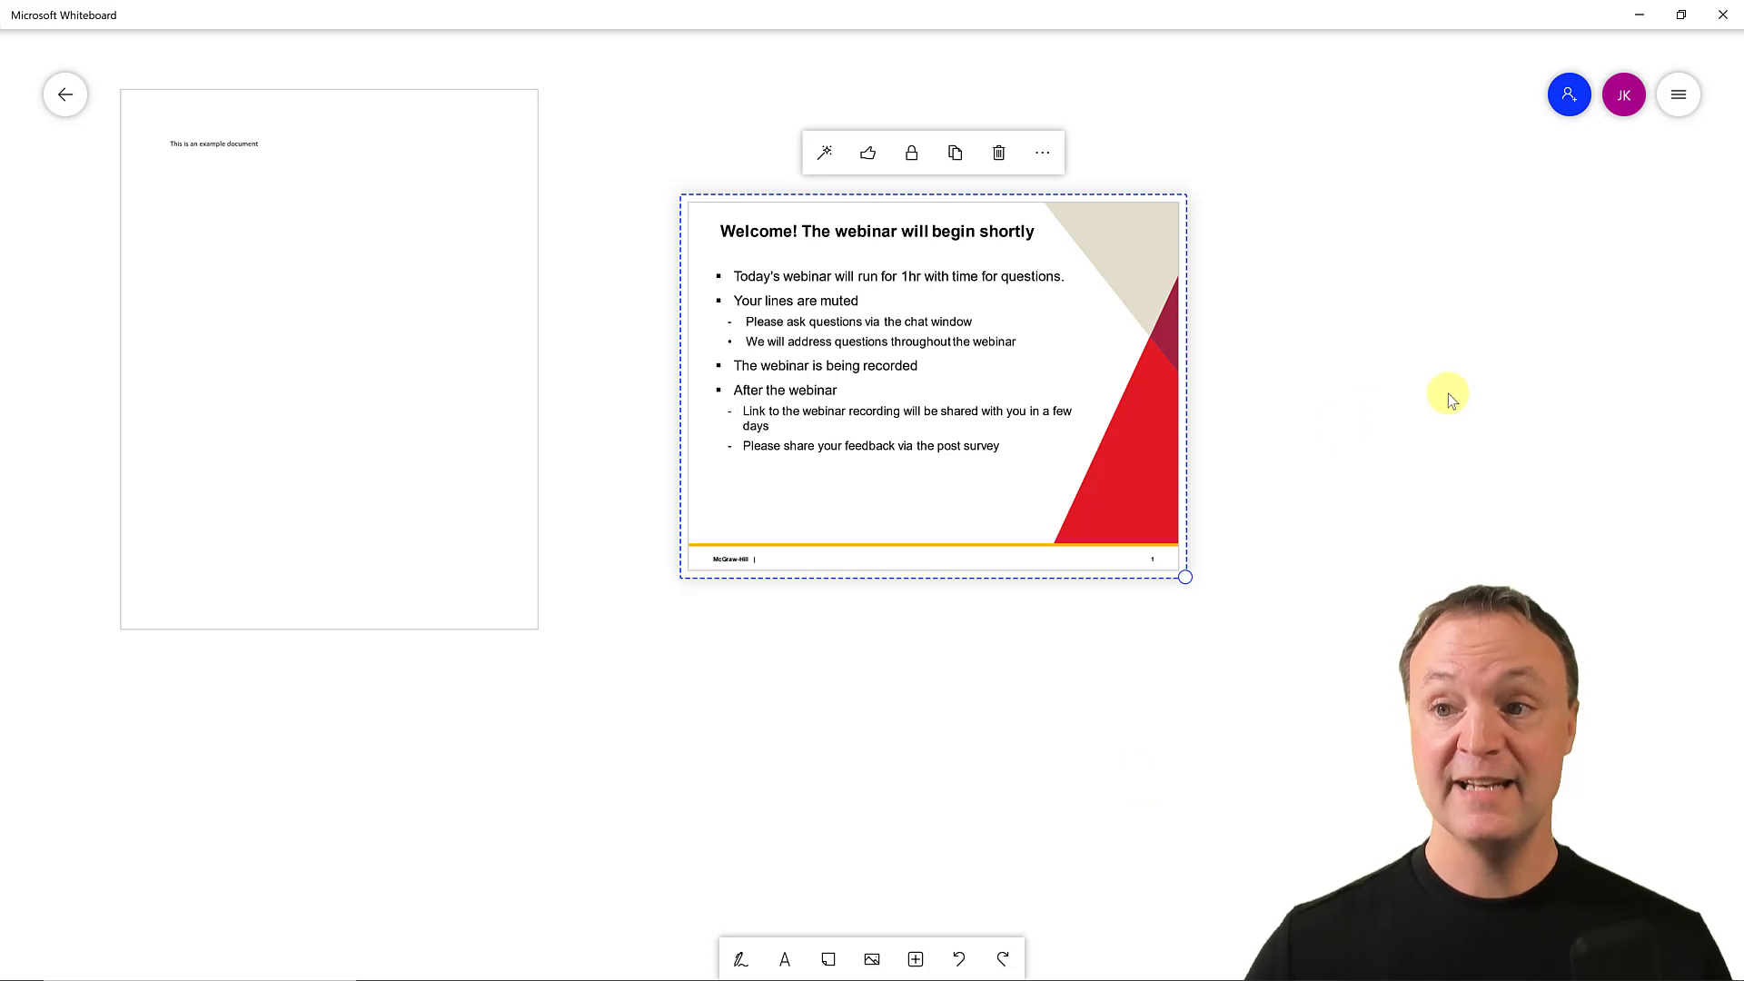
Turn on Ink to shape and draw a circle and a rectangle beneath it with the black pen, beside the slide.
{"action": "left_click", "coordinate": [1673, 100]}
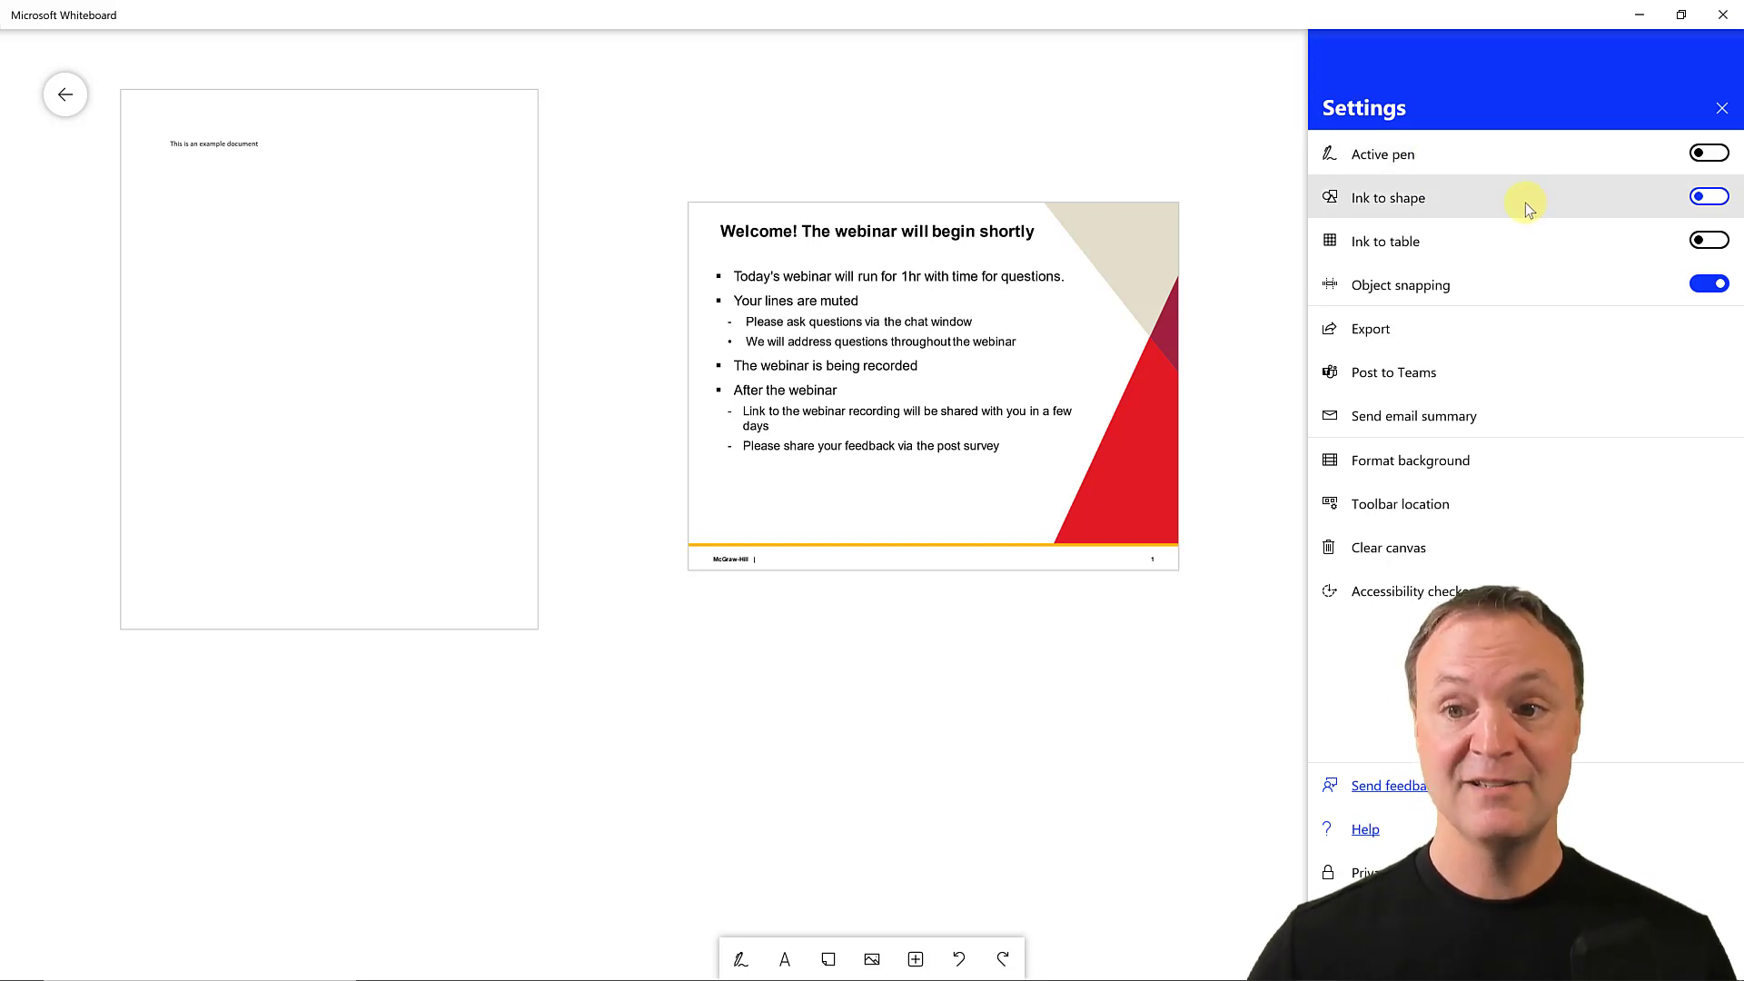
{"action": "left_click", "coordinate": [1708, 196]}
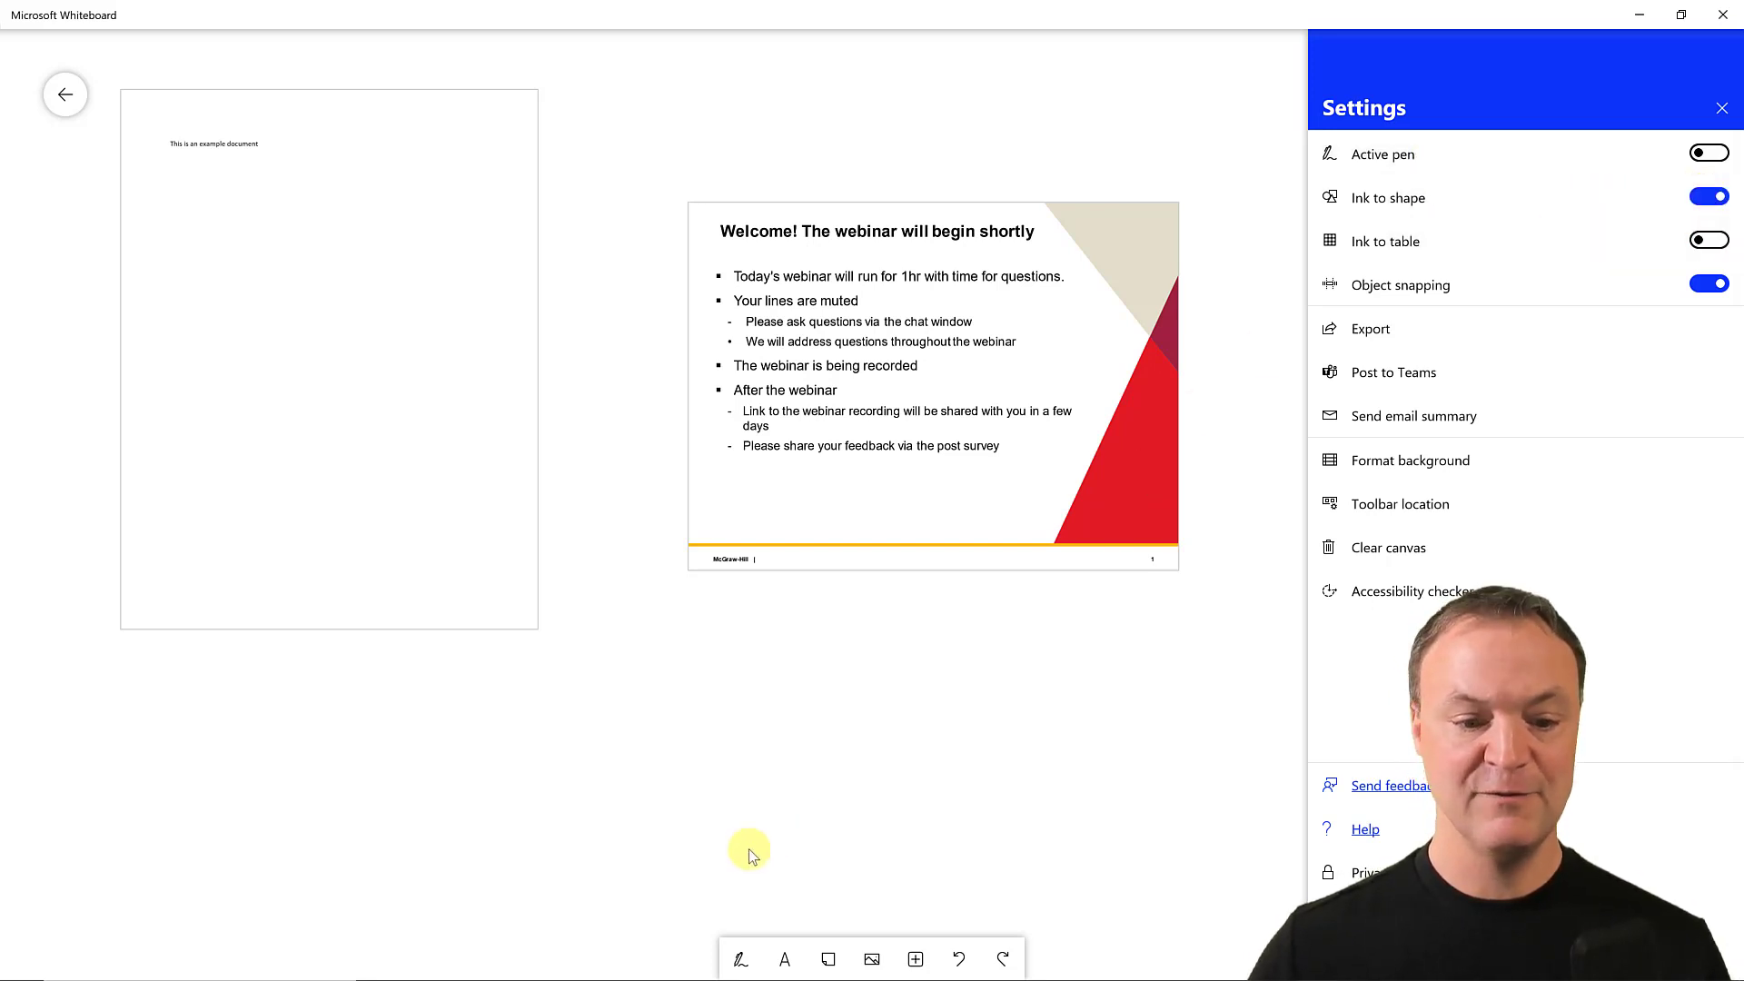
{"action": "left_click", "coordinate": [741, 959]}
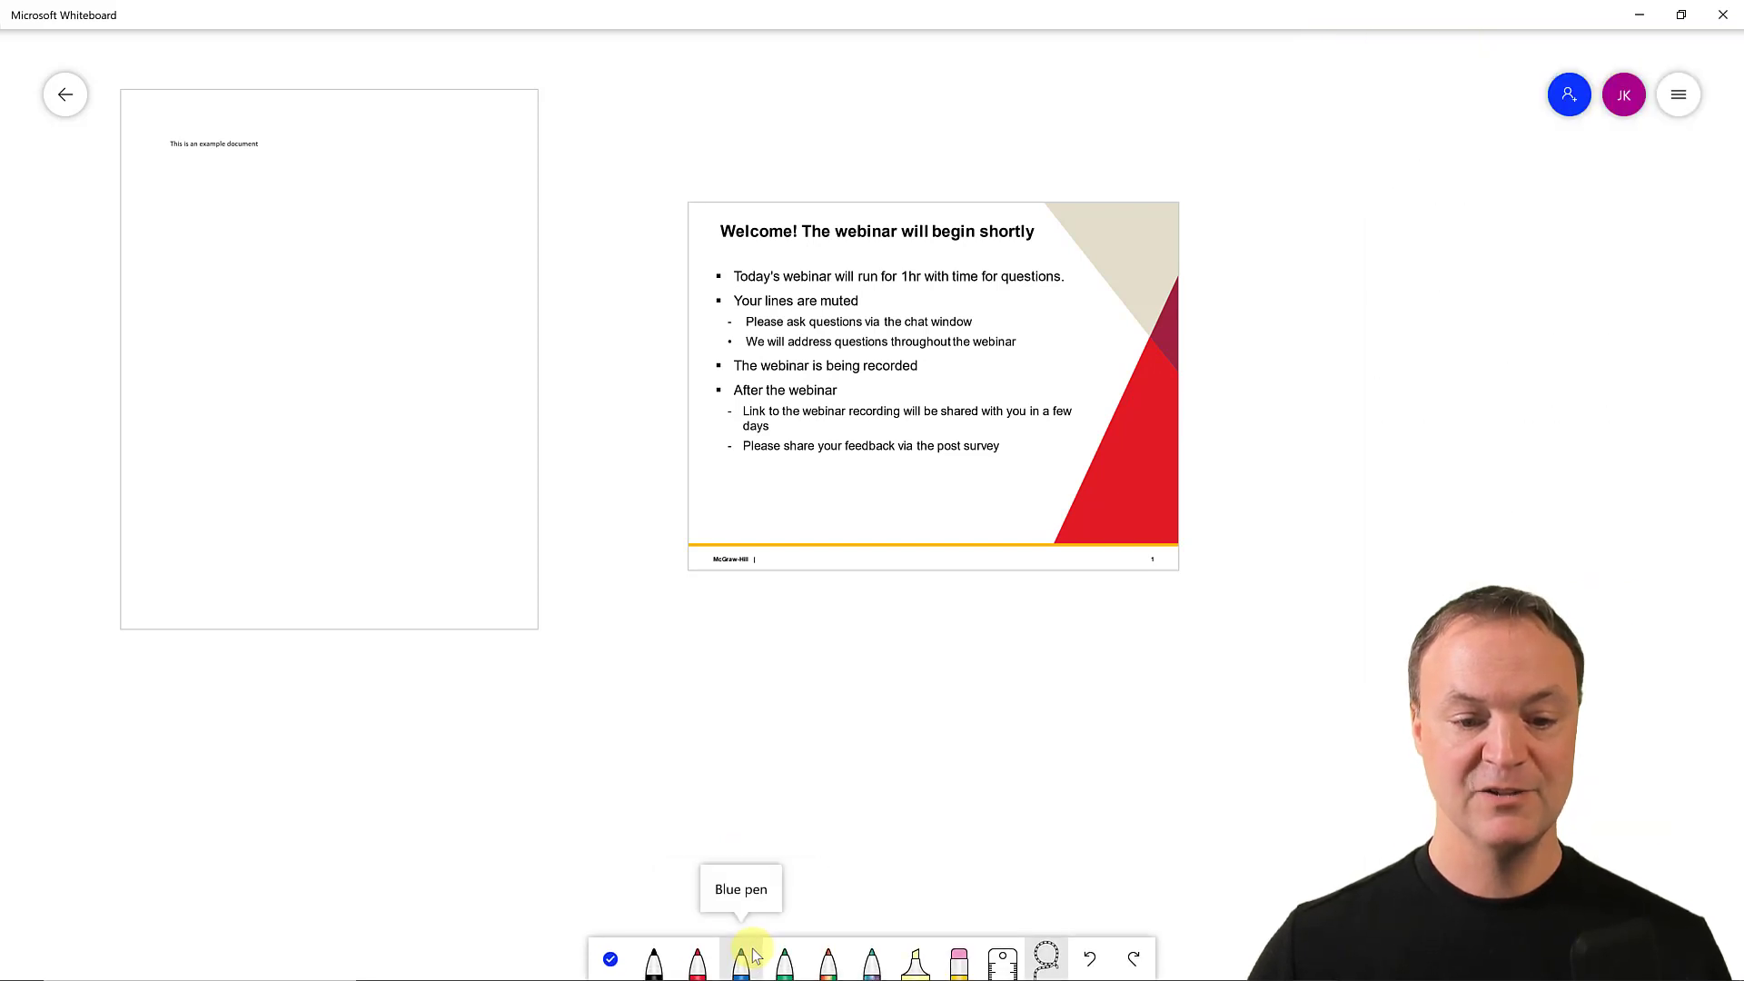
{"action": "left_click", "coordinate": [653, 961]}
{"action": "mouse_move", "coordinate": [1377, 334]}
{"action": "left_mouse_down"}
{"action": "mouse_move", "coordinate": [1437, 413]}
{"action": "mouse_move", "coordinate": [1378, 336]}
{"action": "left_mouse_up"}
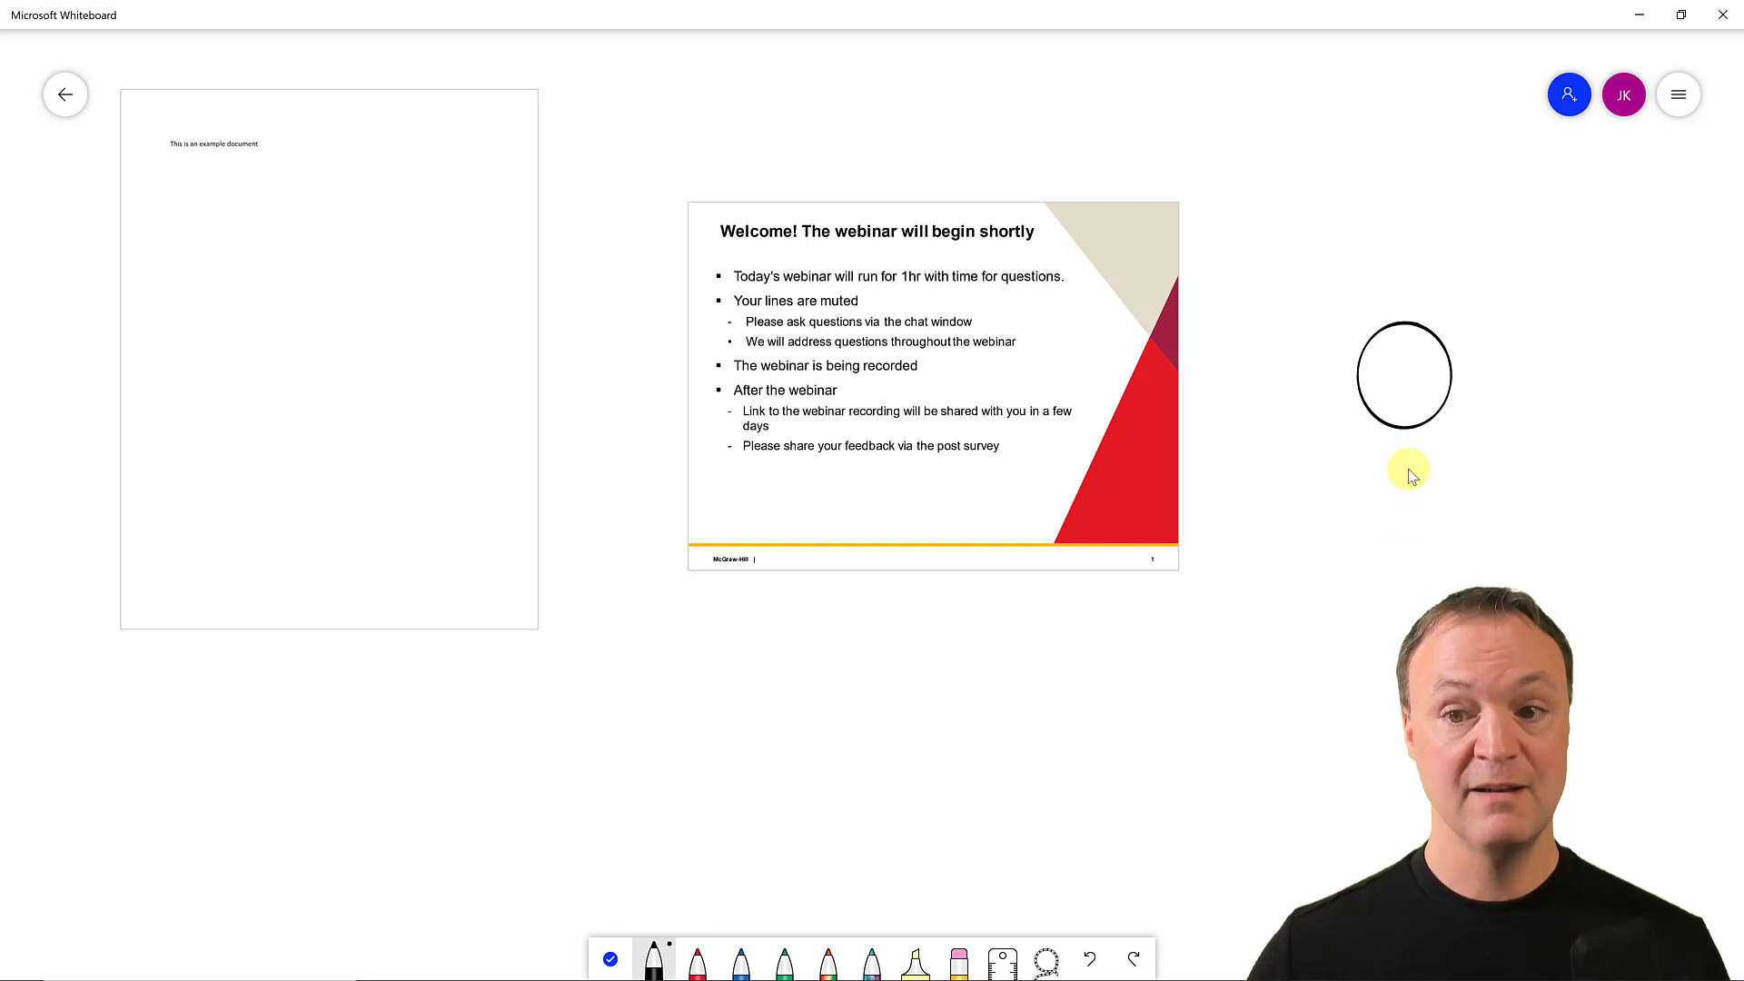
{"action": "mouse_move", "coordinate": [1366, 520]}
{"action": "left_mouse_down"}
{"action": "mouse_move", "coordinate": [1361, 633]}
{"action": "mouse_move", "coordinate": [1446, 555]}
{"action": "mouse_move", "coordinate": [1386, 514]}
{"action": "left_mouse_up"}
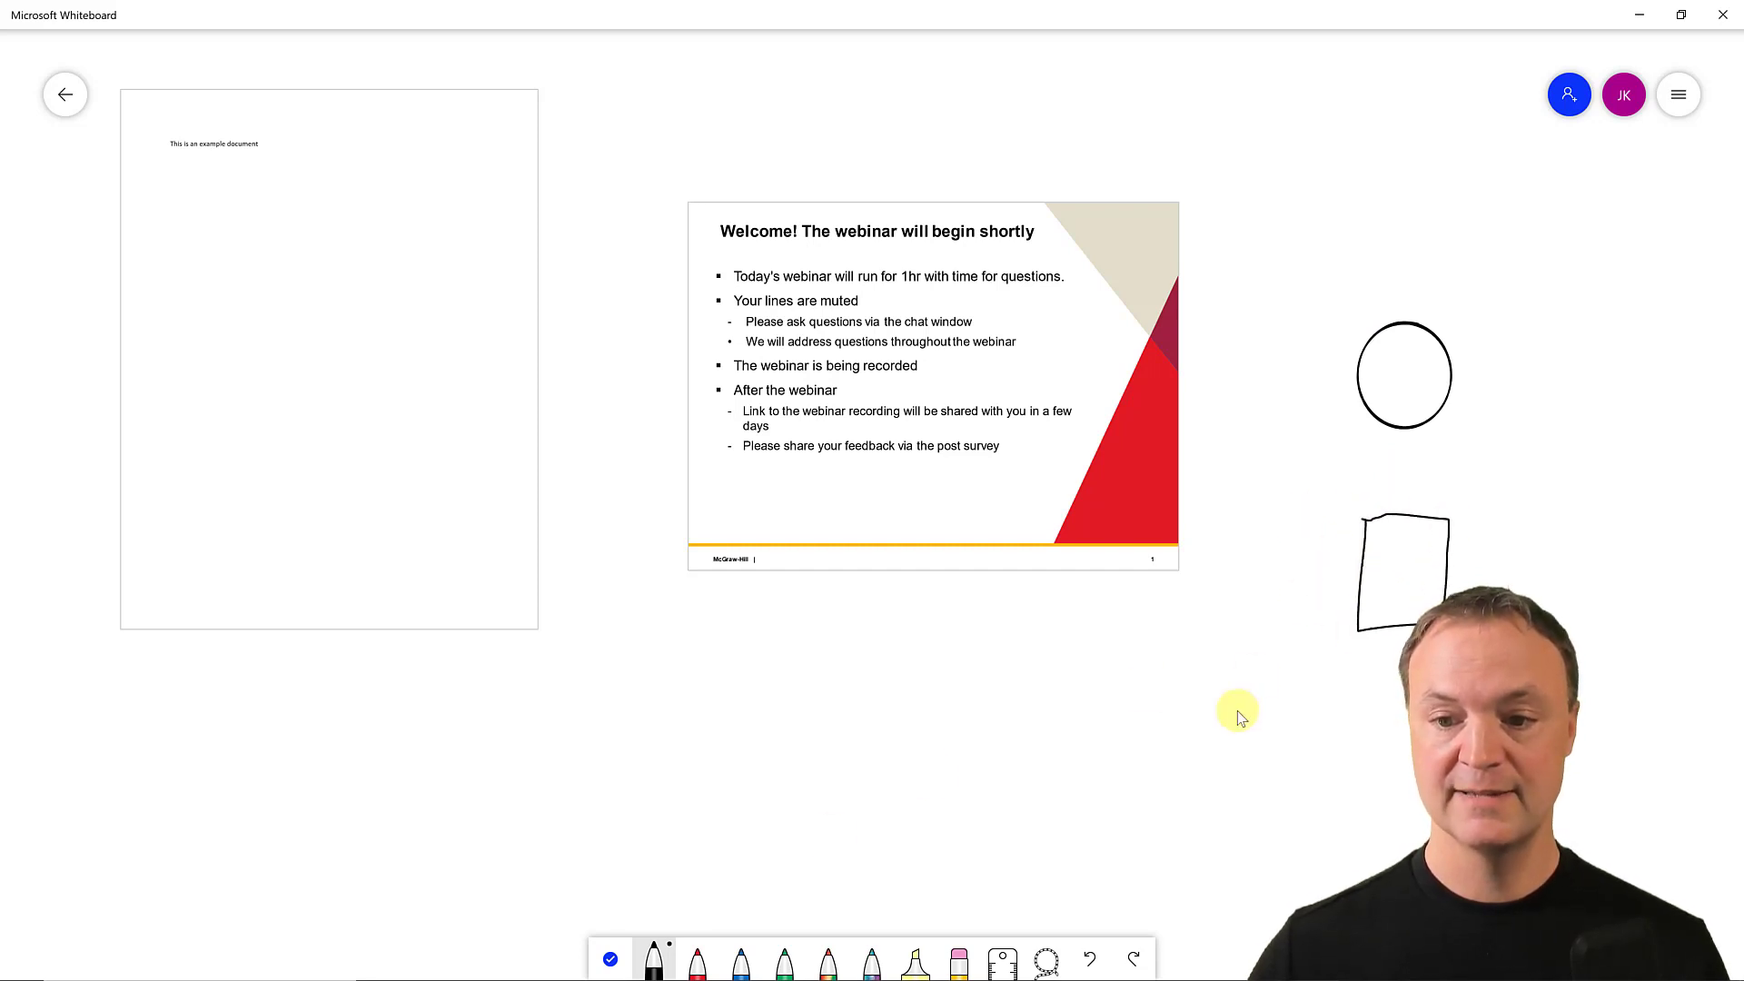
Switch off Ink to shape and turn on Ink to table in the whiteboard settings.
{"action": "left_click", "coordinate": [1680, 100]}
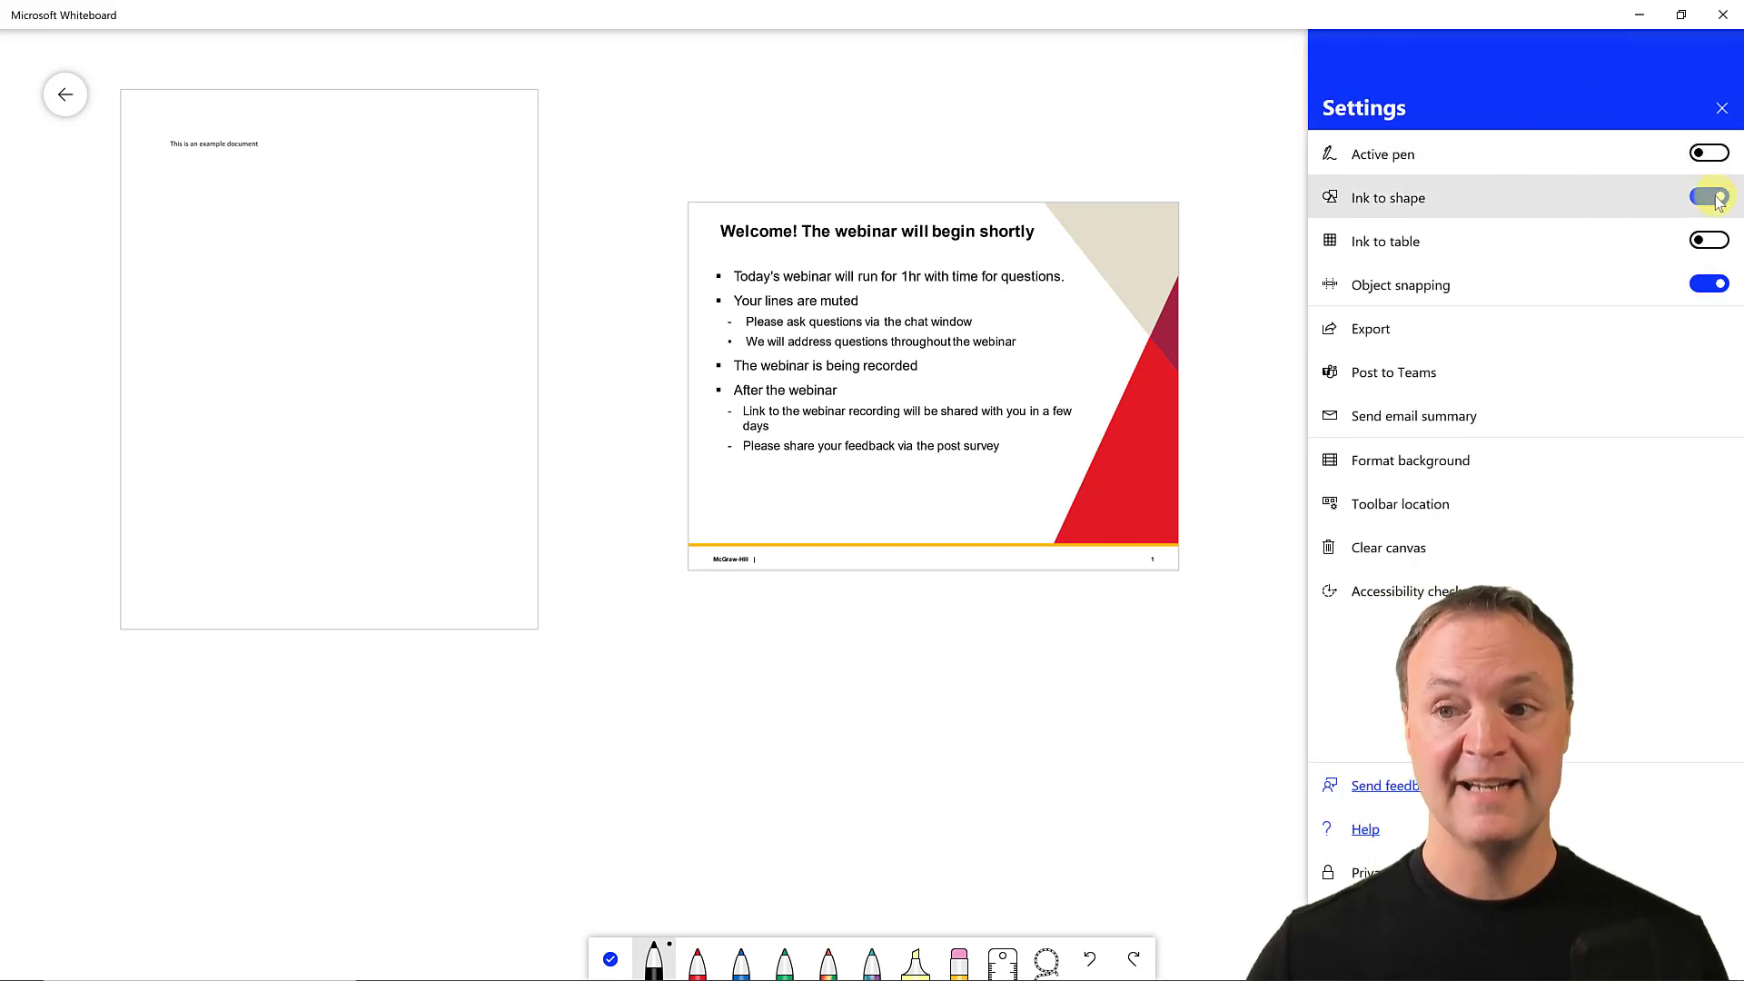
{"action": "left_click", "coordinate": [1704, 202]}
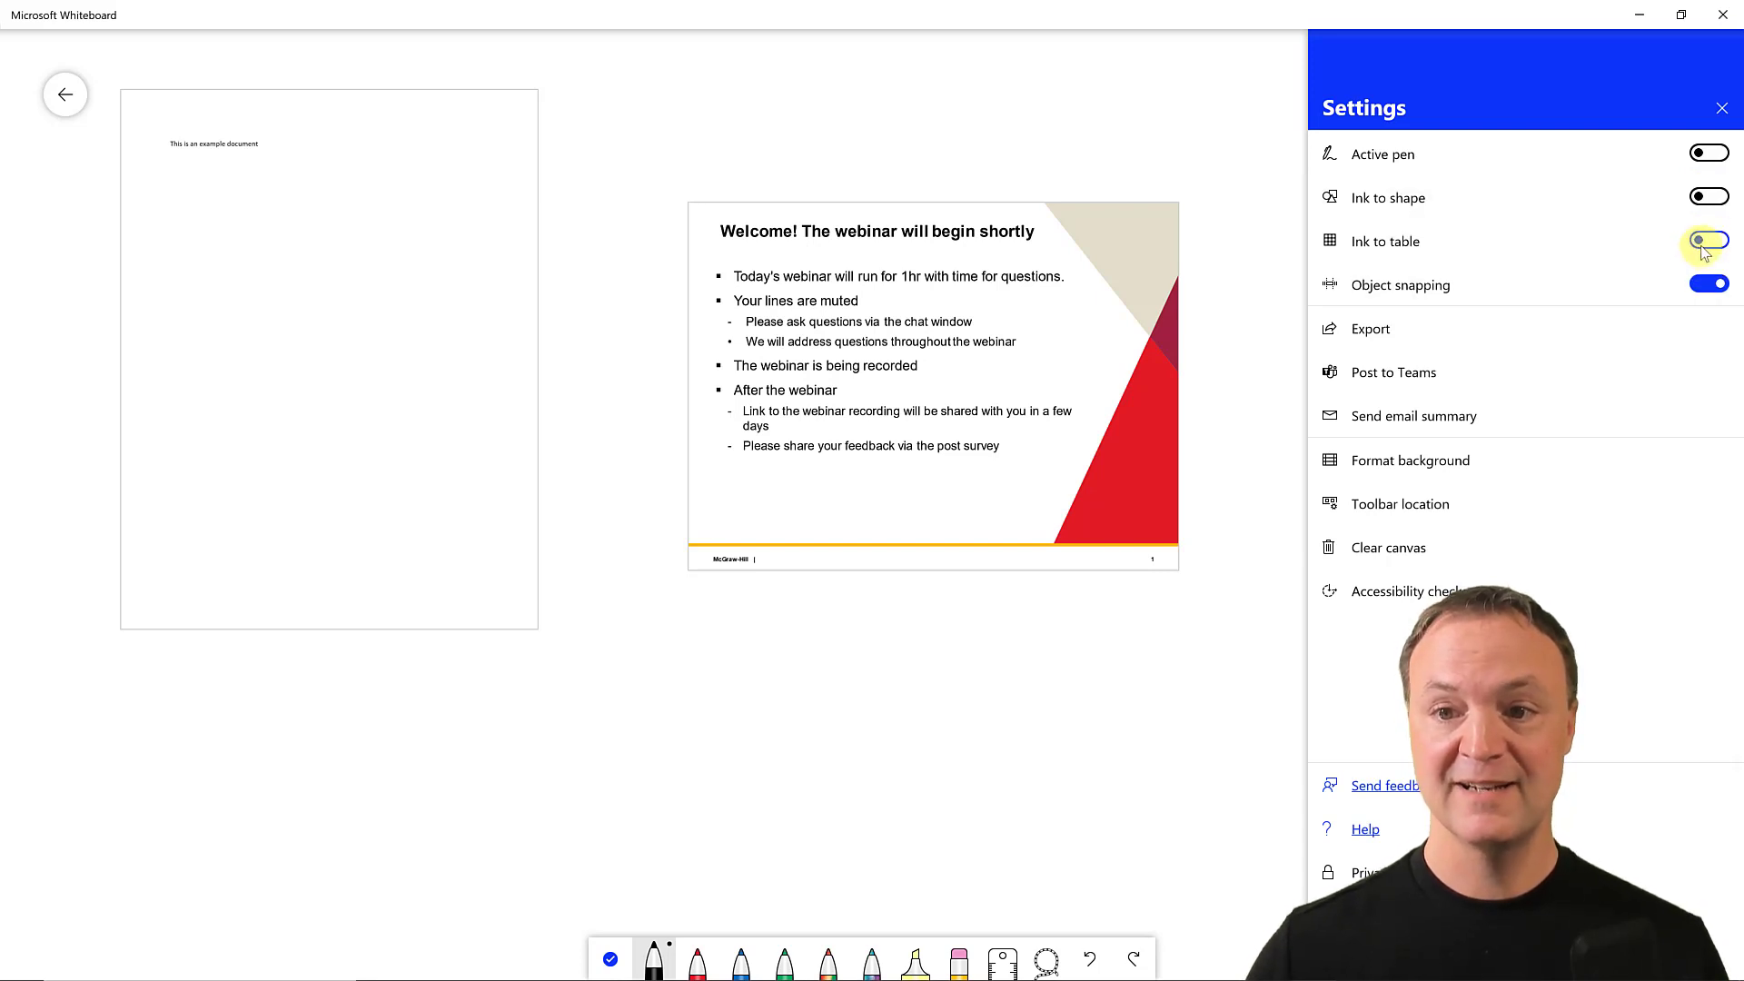
{"action": "left_click", "coordinate": [1711, 243]}
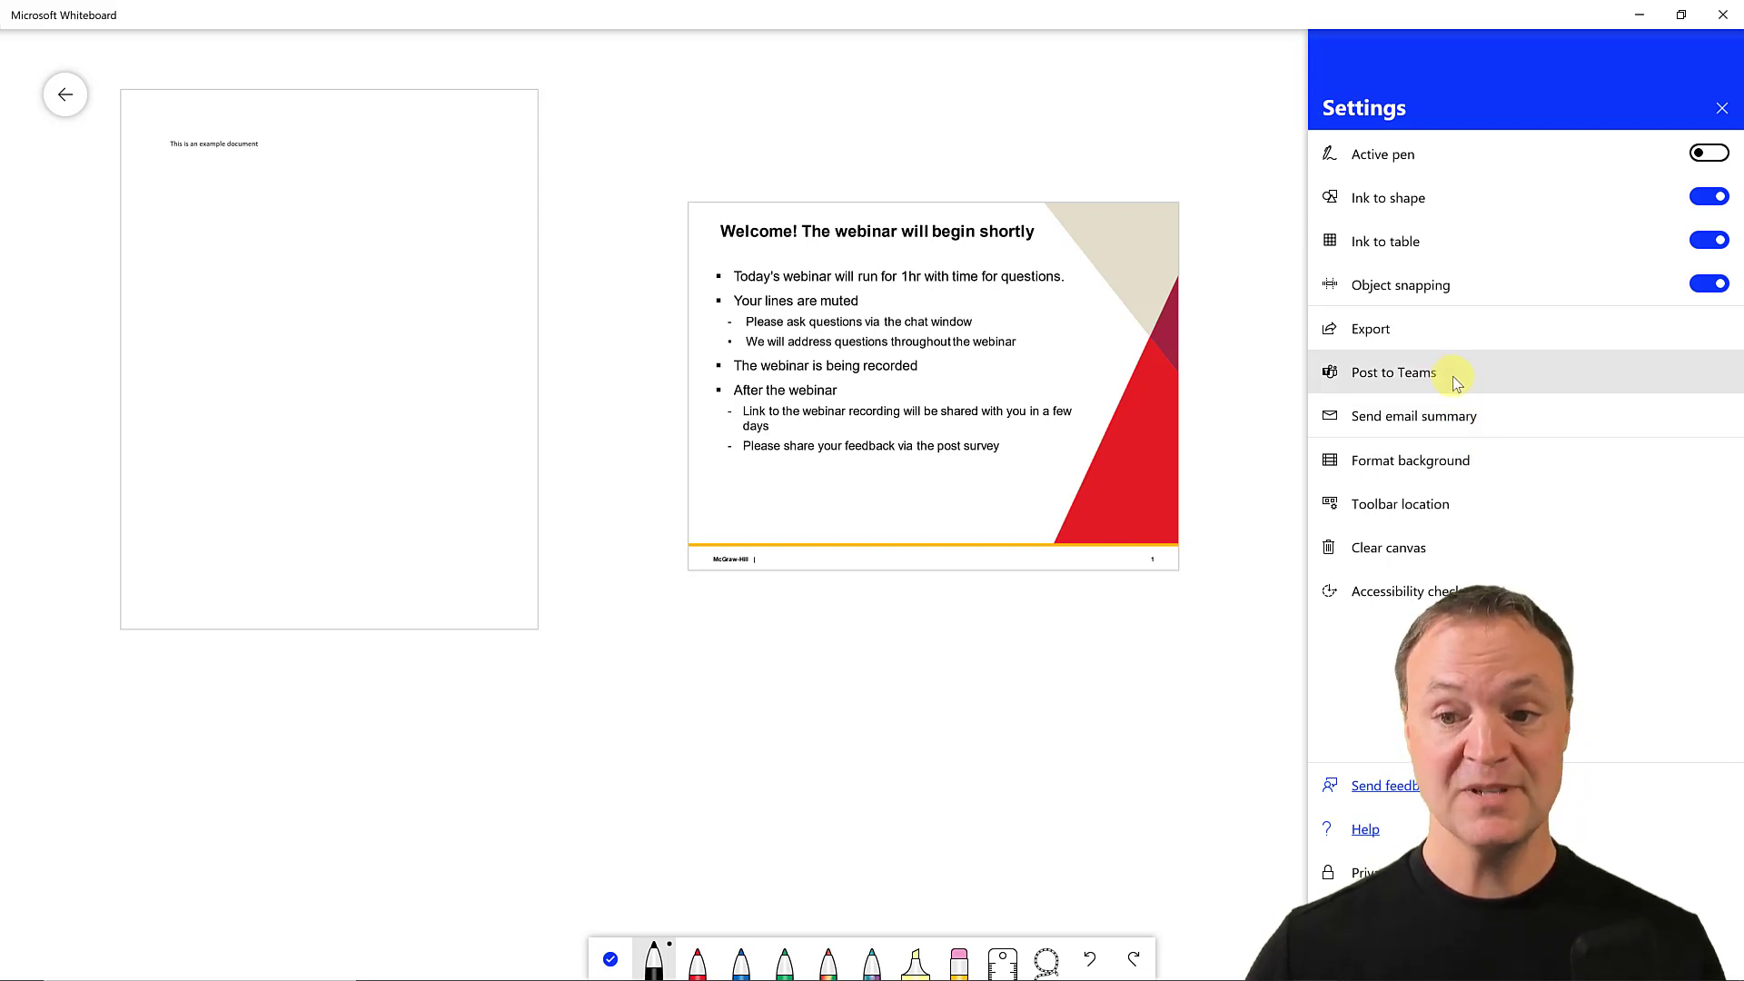
Format the board background as a light blue Square grid and clear the whole canvas.
{"action": "left_click", "coordinate": [1463, 469]}
{"action": "left_click", "coordinate": [1608, 486]}
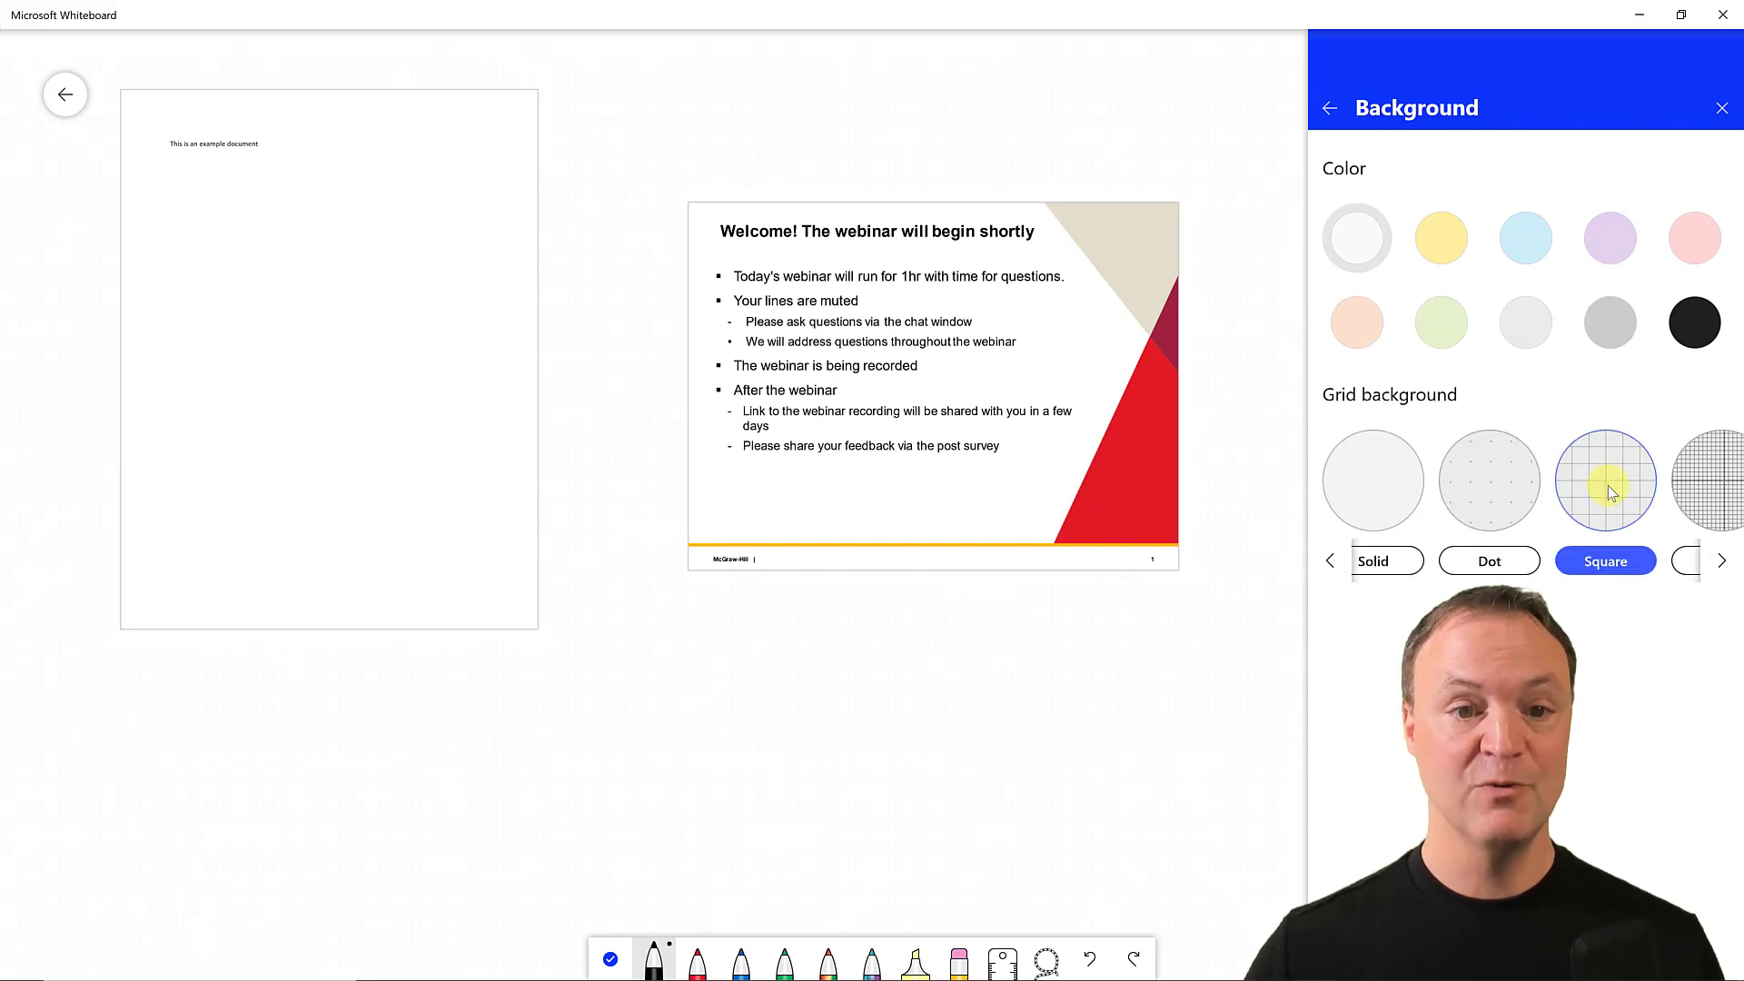
{"action": "left_click", "coordinate": [1523, 246]}
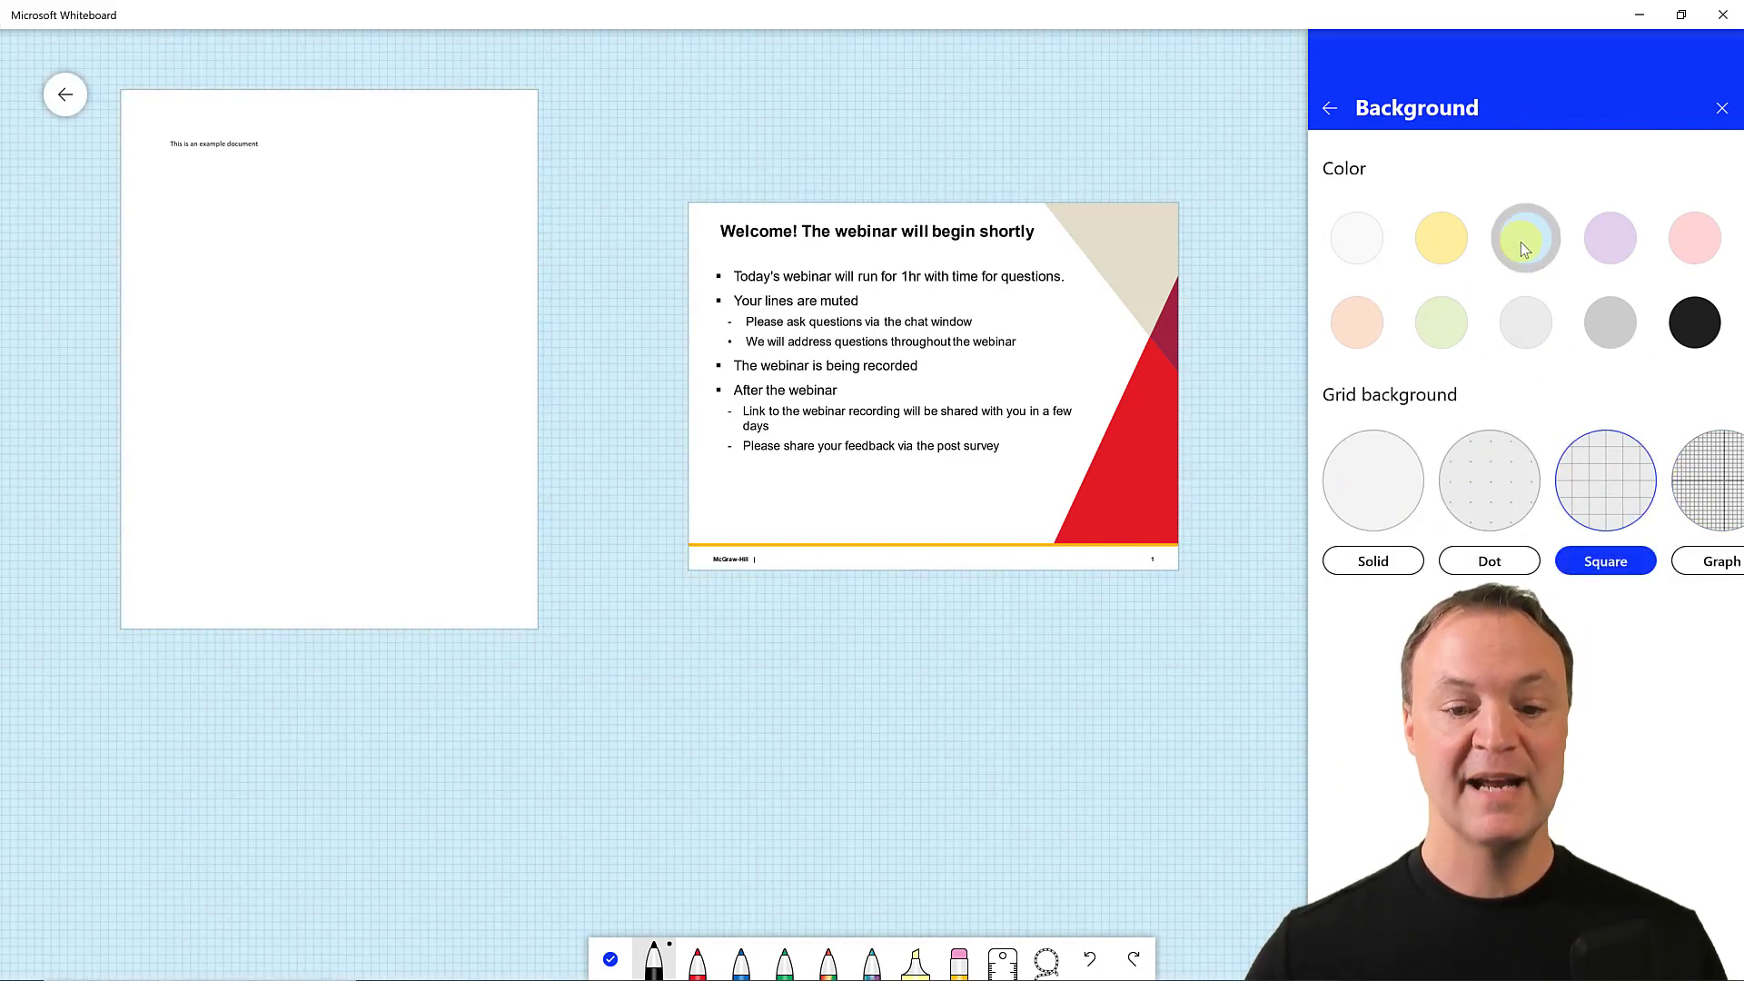
{"action": "left_click", "coordinate": [1329, 109]}
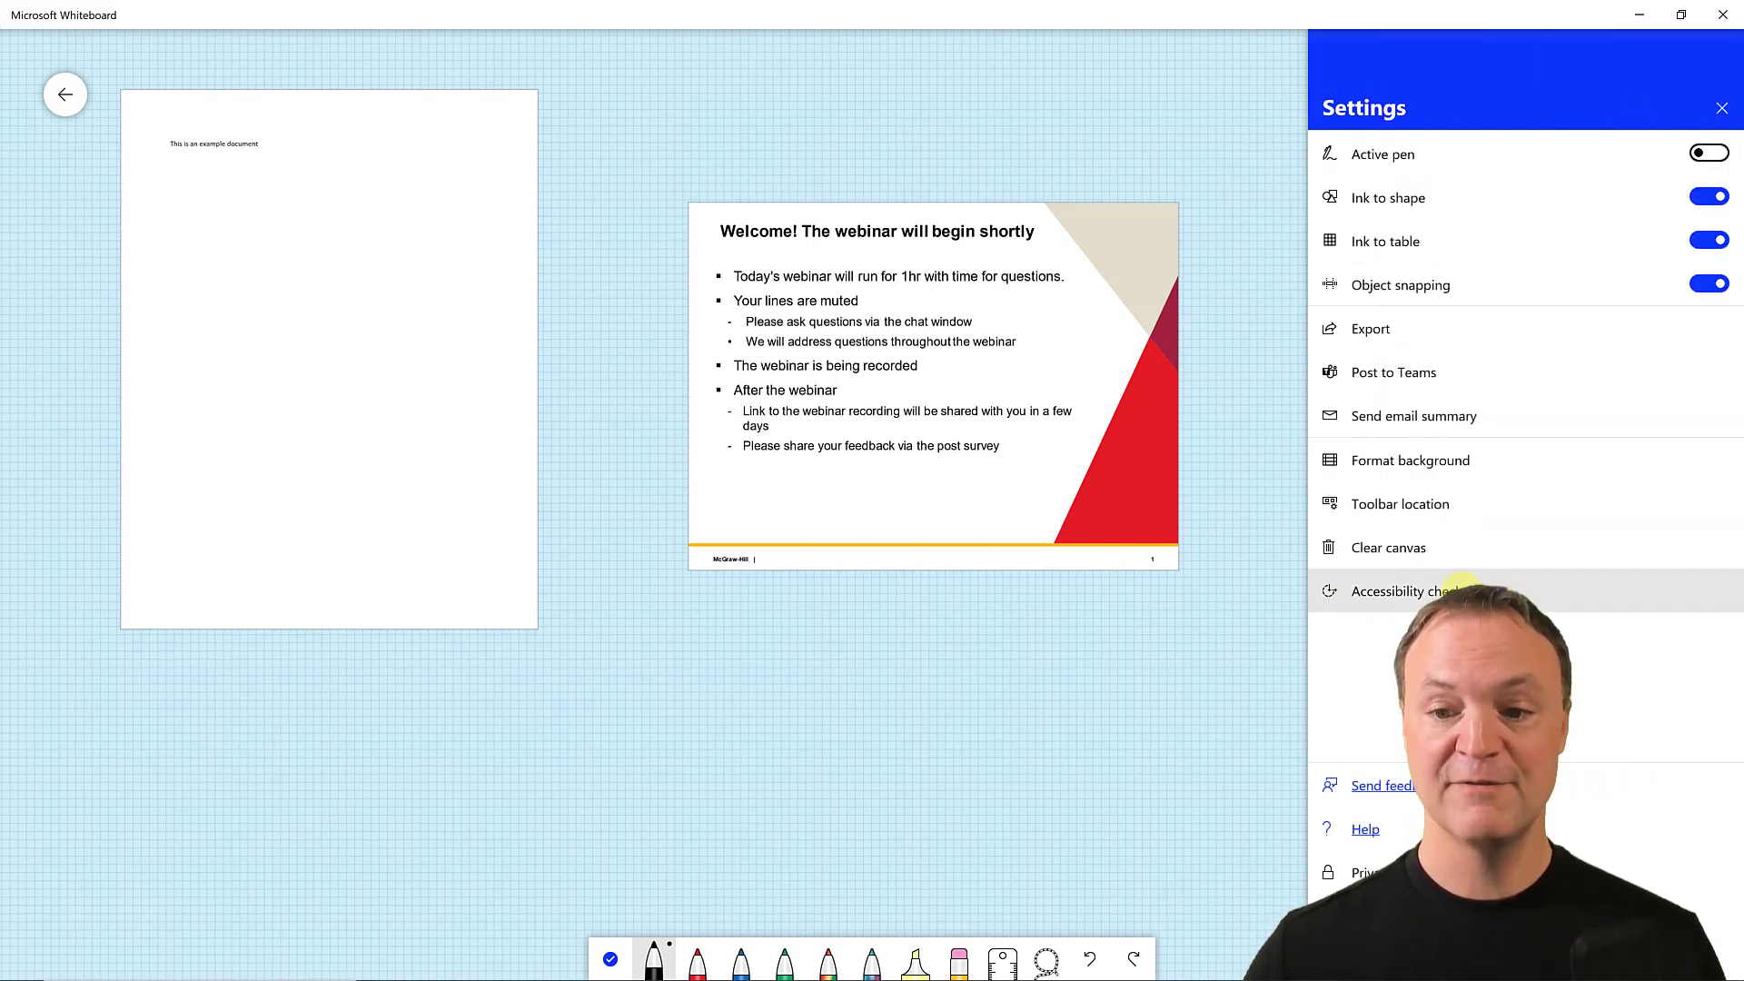
{"action": "left_click", "coordinate": [1409, 548]}
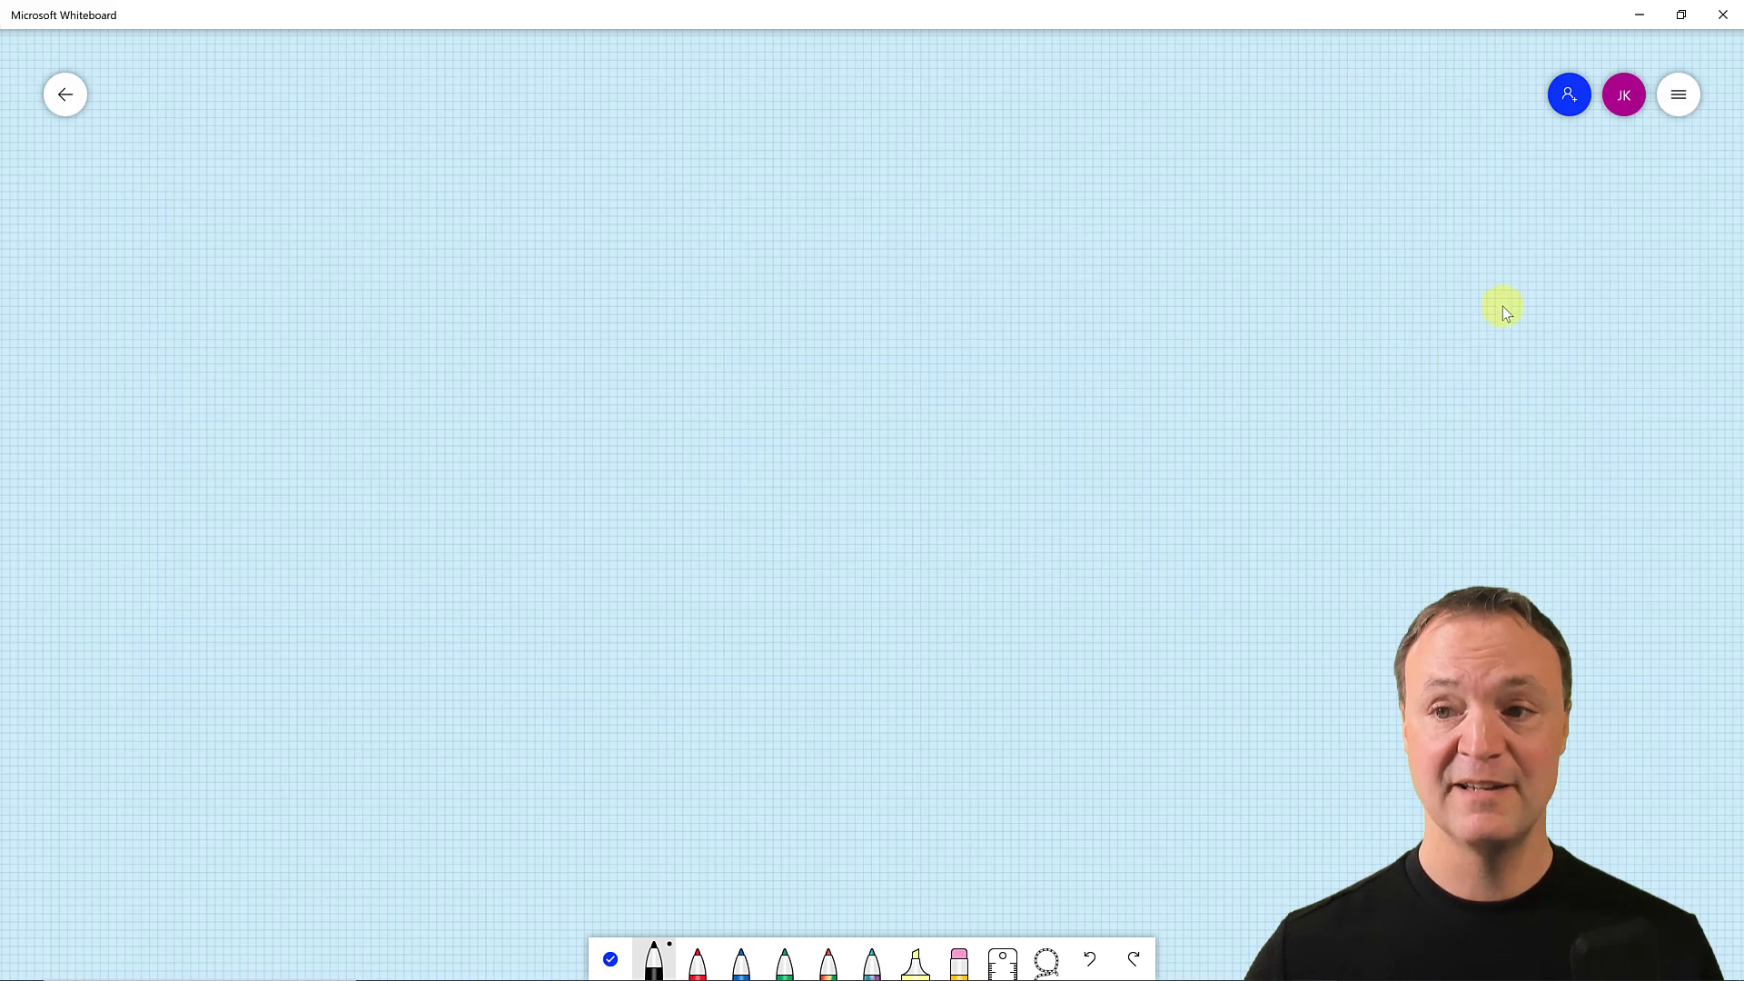
Check the image formats available for exporting the board, and close the settings.
{"action": "left_click", "coordinate": [1678, 95]}
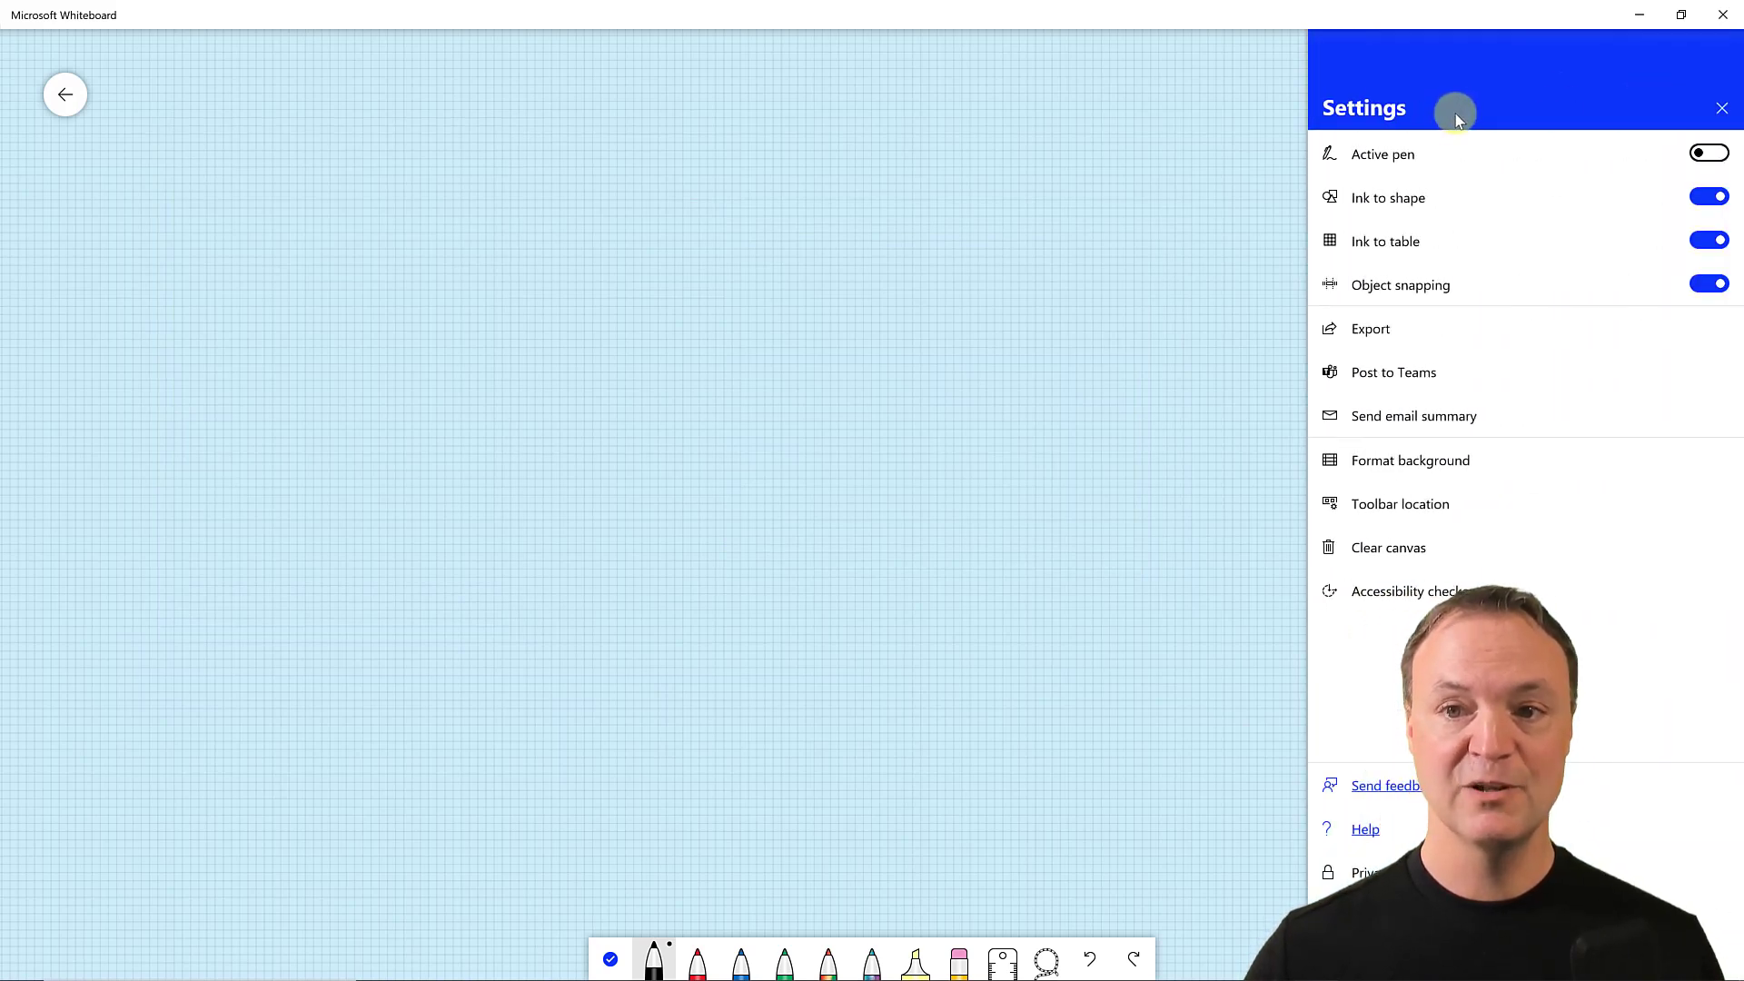
{"action": "left_click", "coordinate": [1427, 328]}
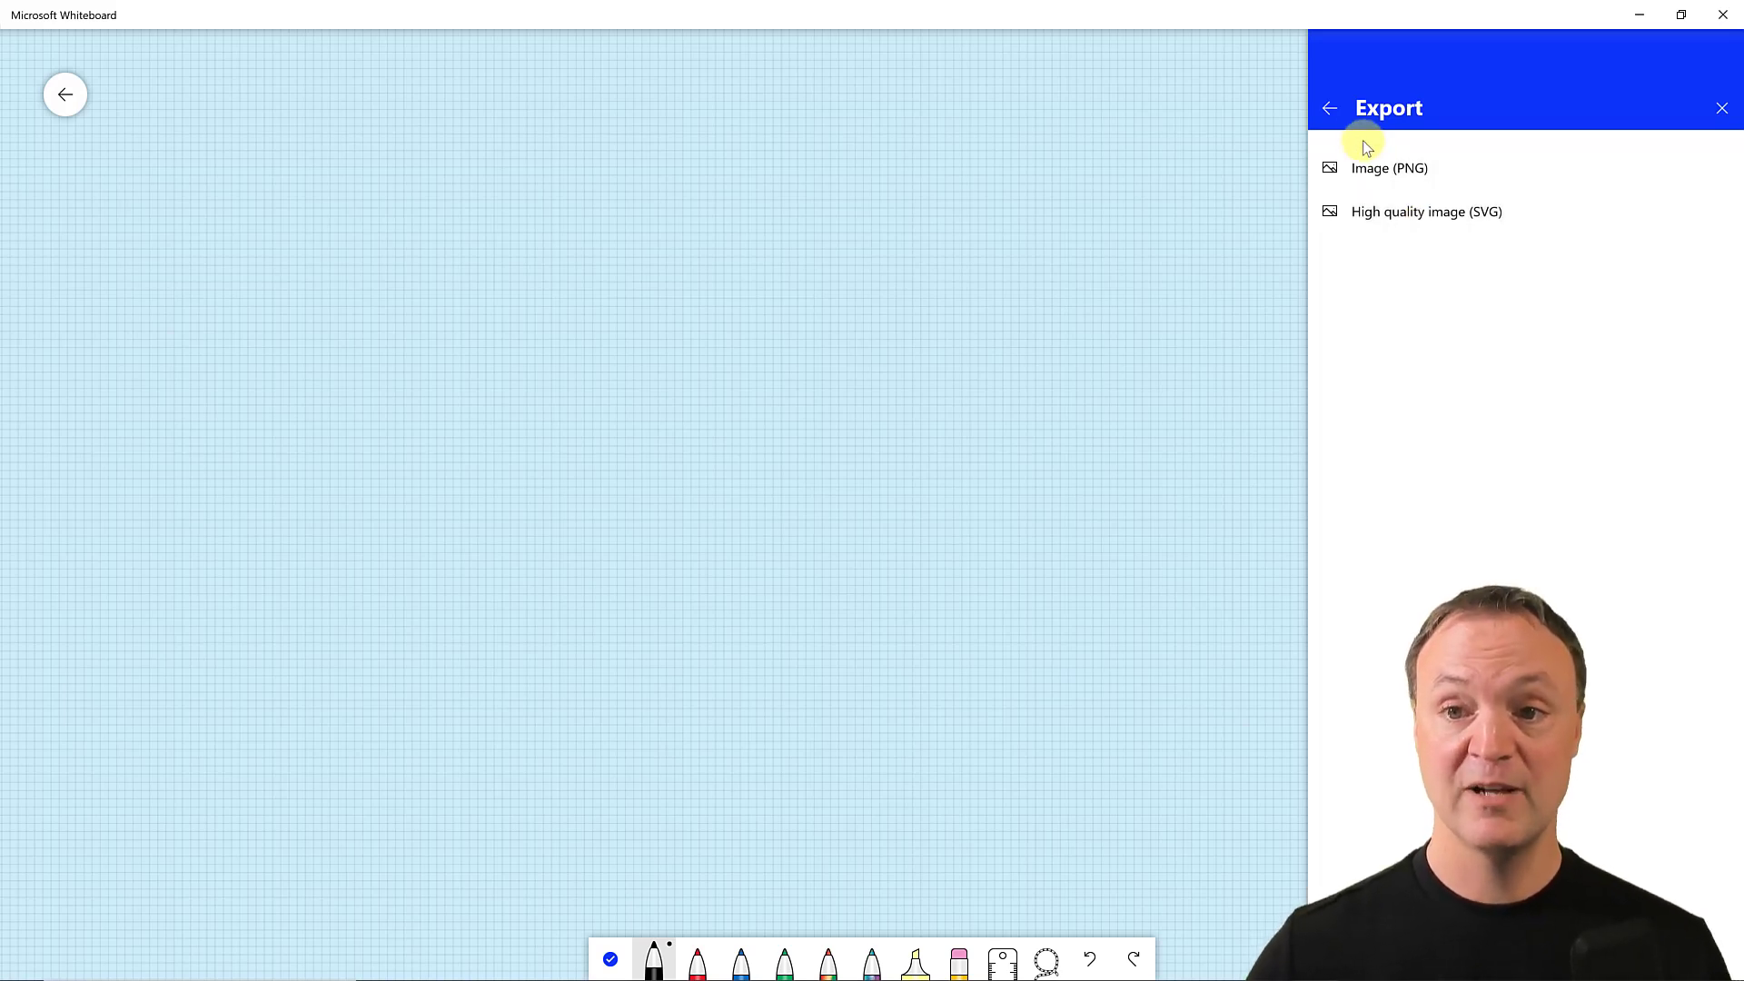
{"action": "left_click", "coordinate": [1332, 111]}
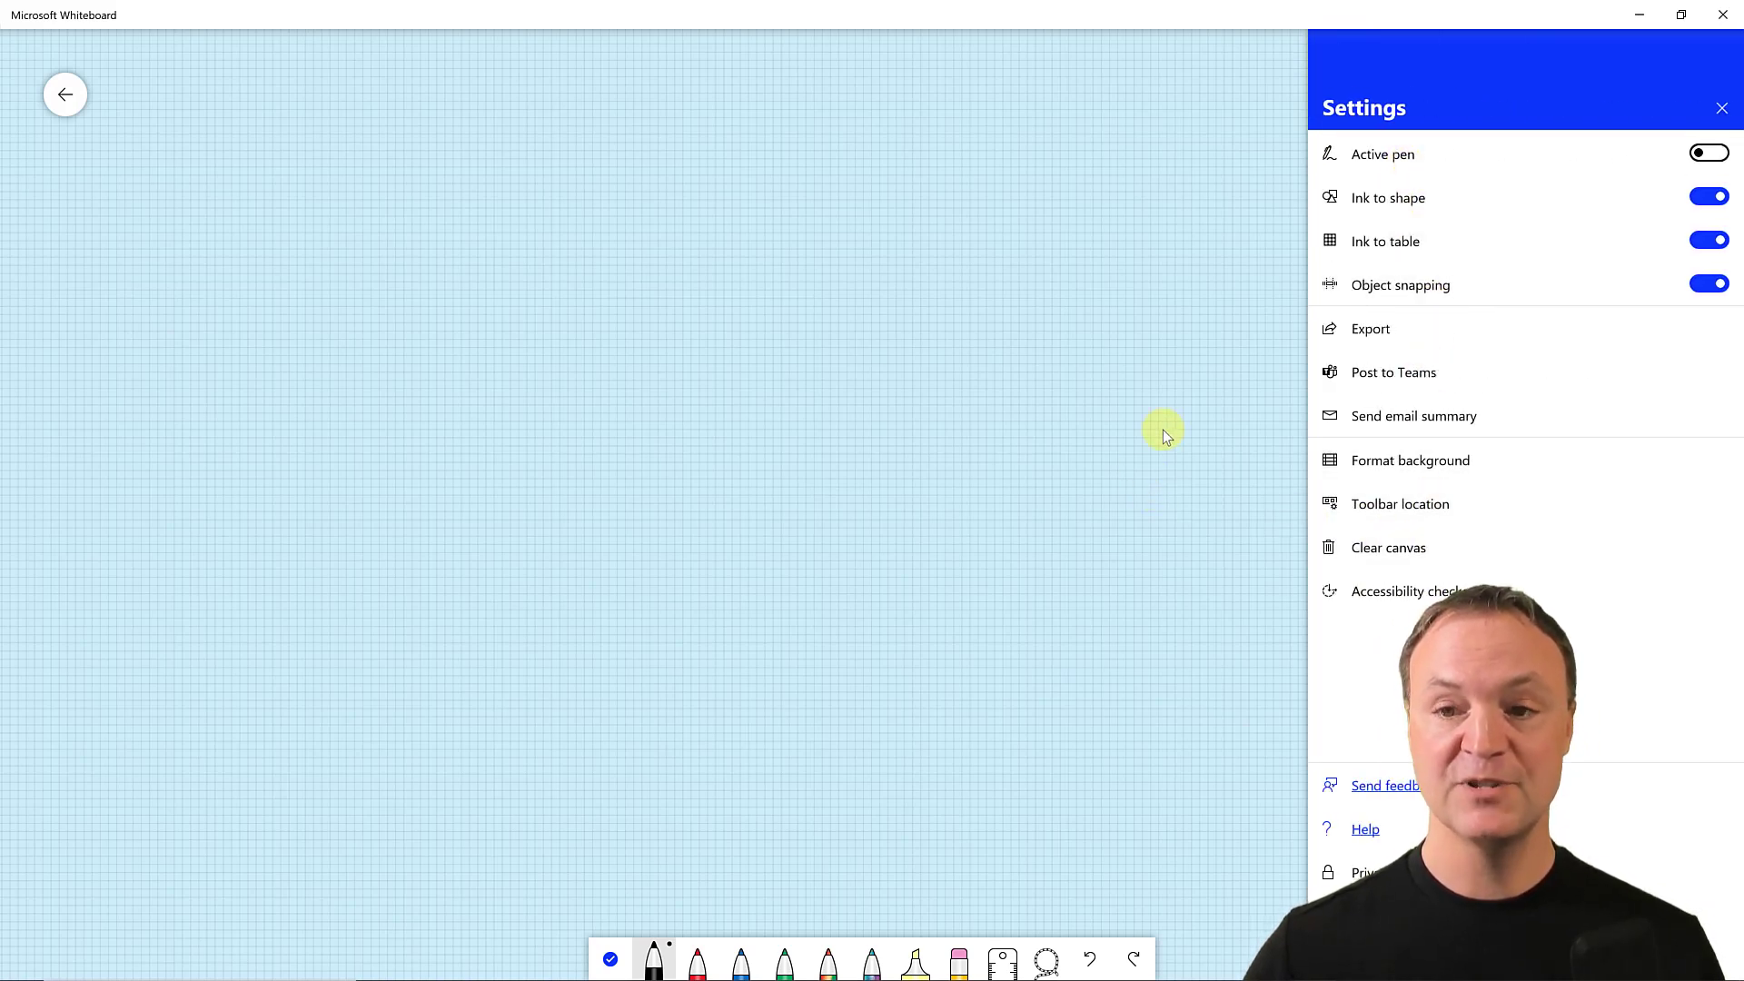
{"action": "left_click", "coordinate": [1083, 412]}
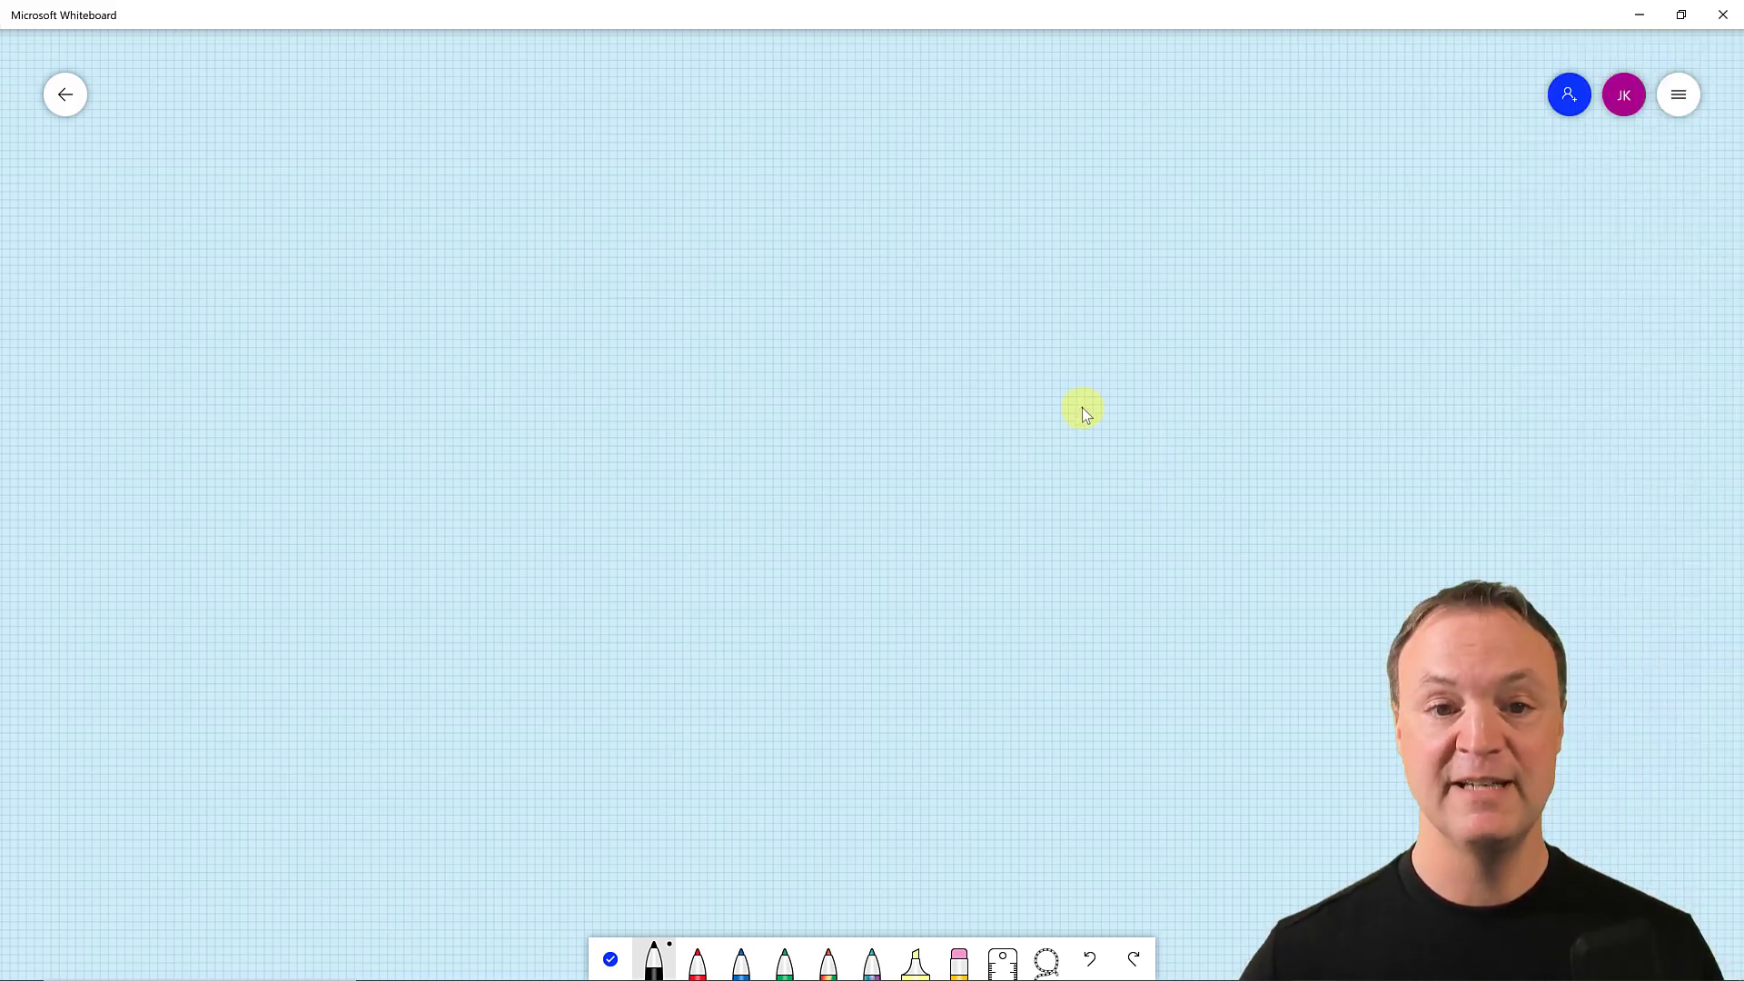